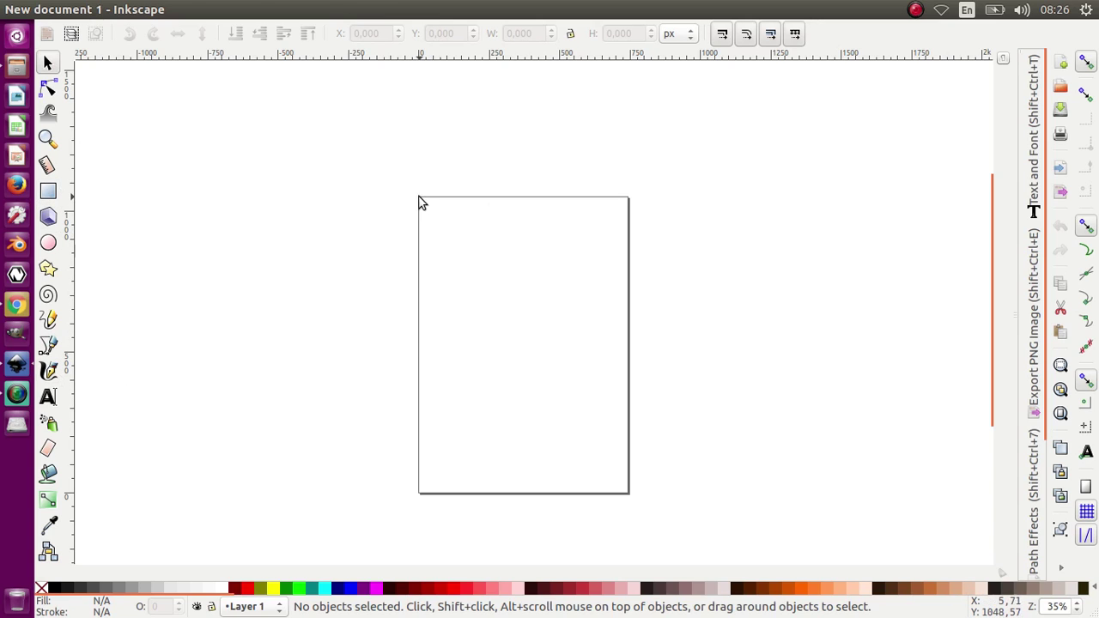
# Hide the page border in the document properties, dismissing the crash report dialog without relaunching
pyautogui.click(67, 9)
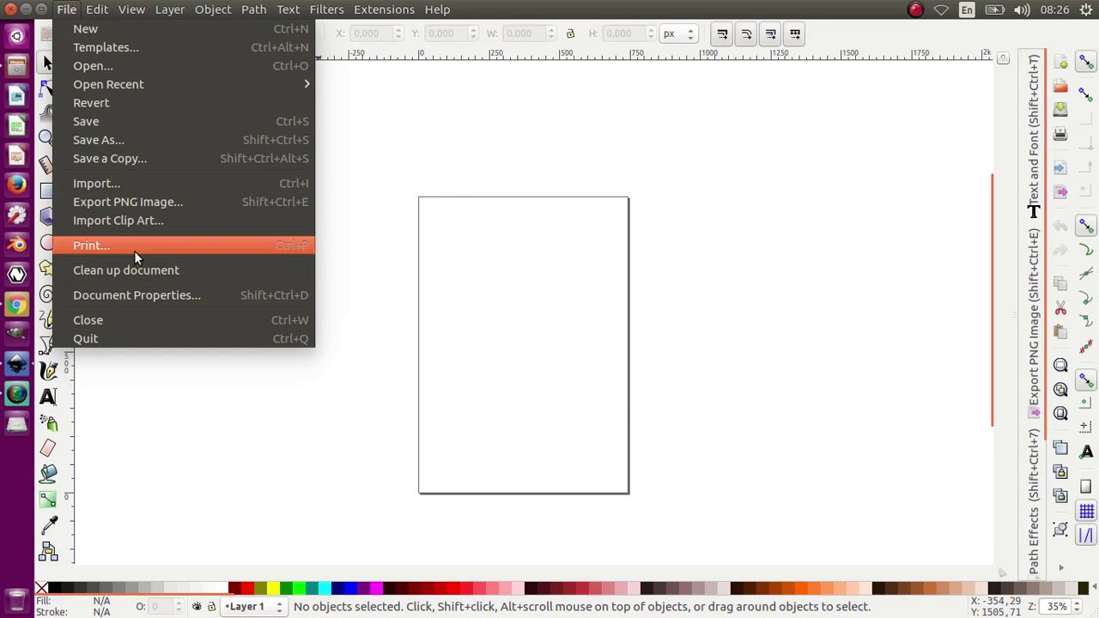
pyautogui.click(158, 294)
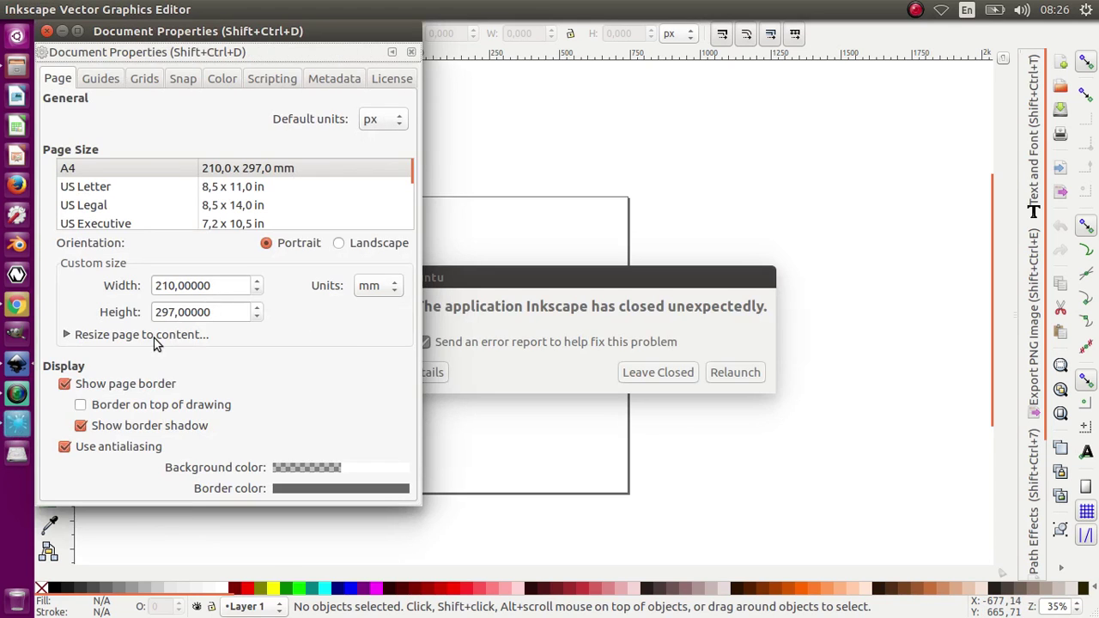
pyautogui.click(66, 386)
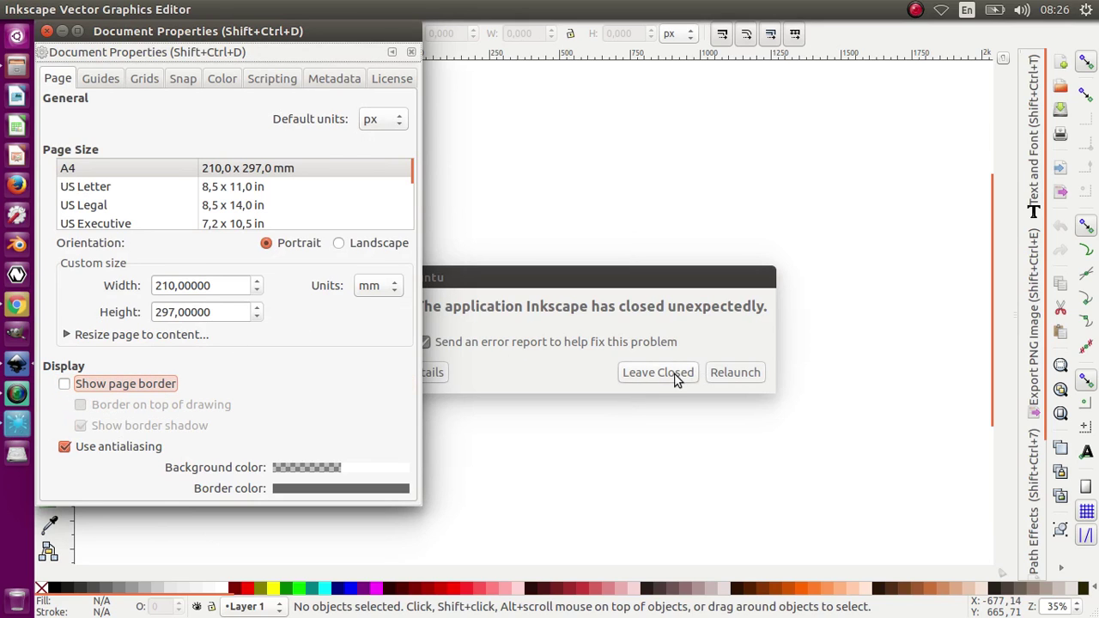
pyautogui.click(455, 325)
pyautogui.click(370, 277)
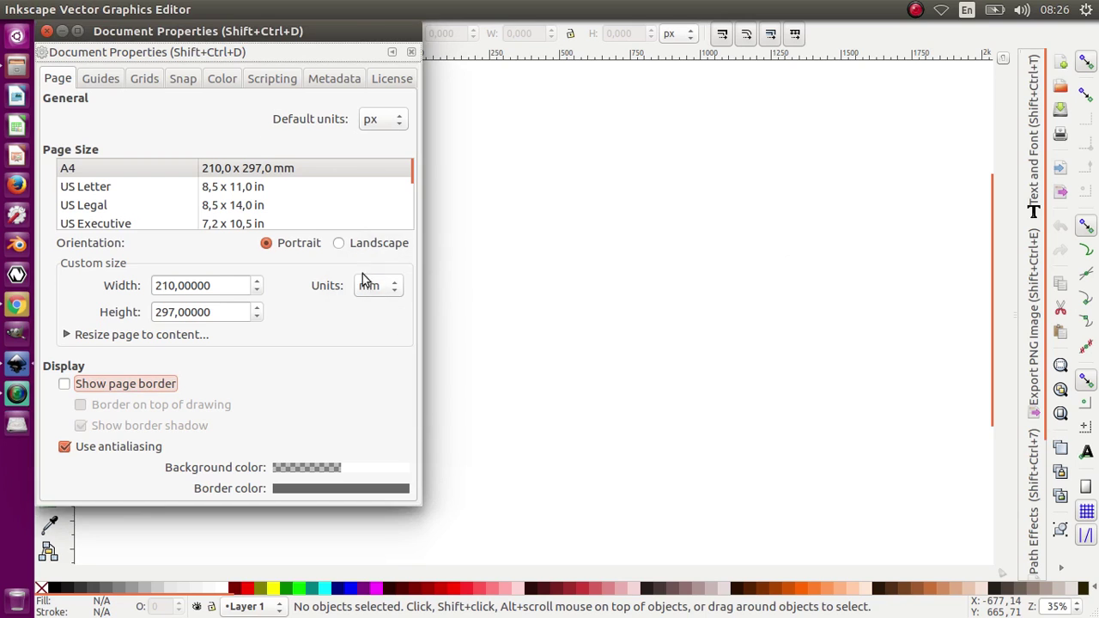
pyautogui.click(47, 32)
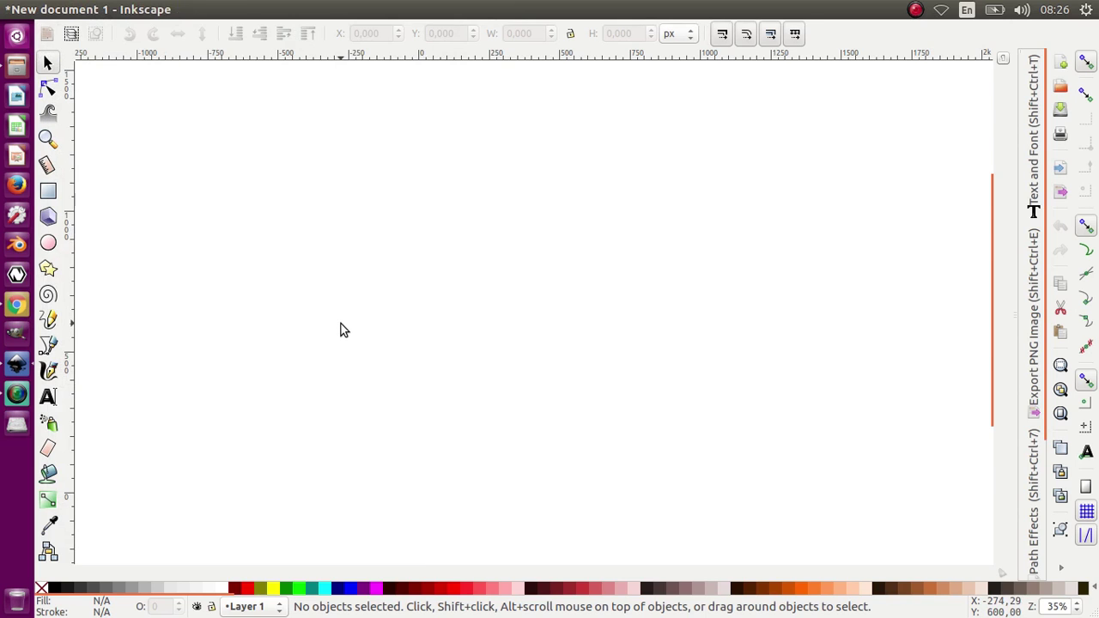
# Draw a rectangle about 923 px wide and 423 px high near the middle of the canvas
pyautogui.click(48, 191)
pyautogui.moveTo(336, 425); pyautogui.dragTo(596, 306)
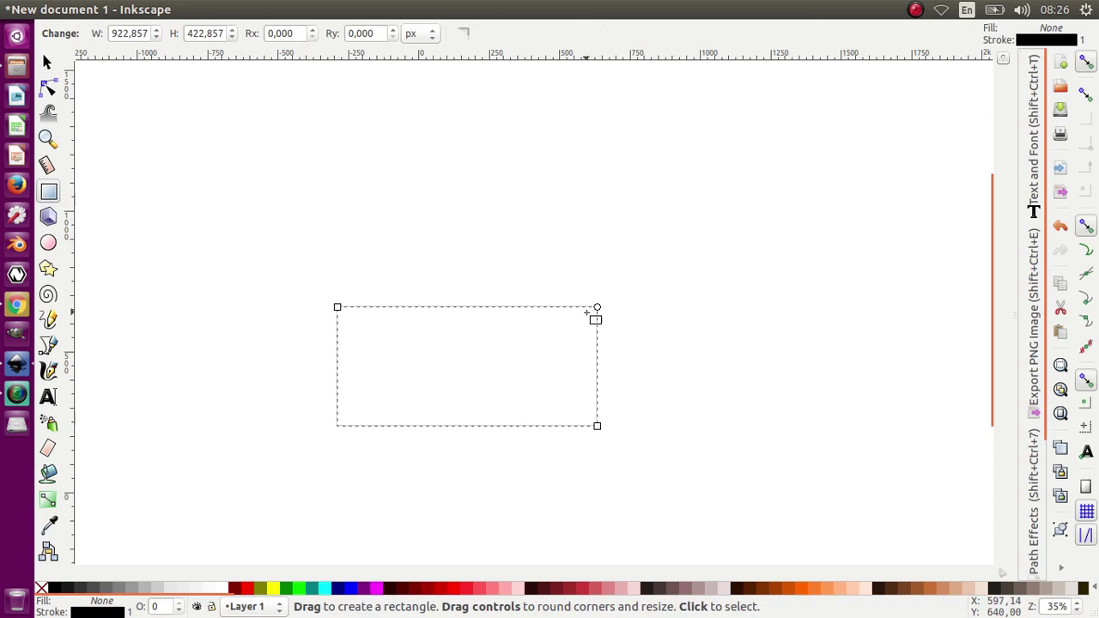
pyautogui.click(47, 63)
pyautogui.click(717, 310)
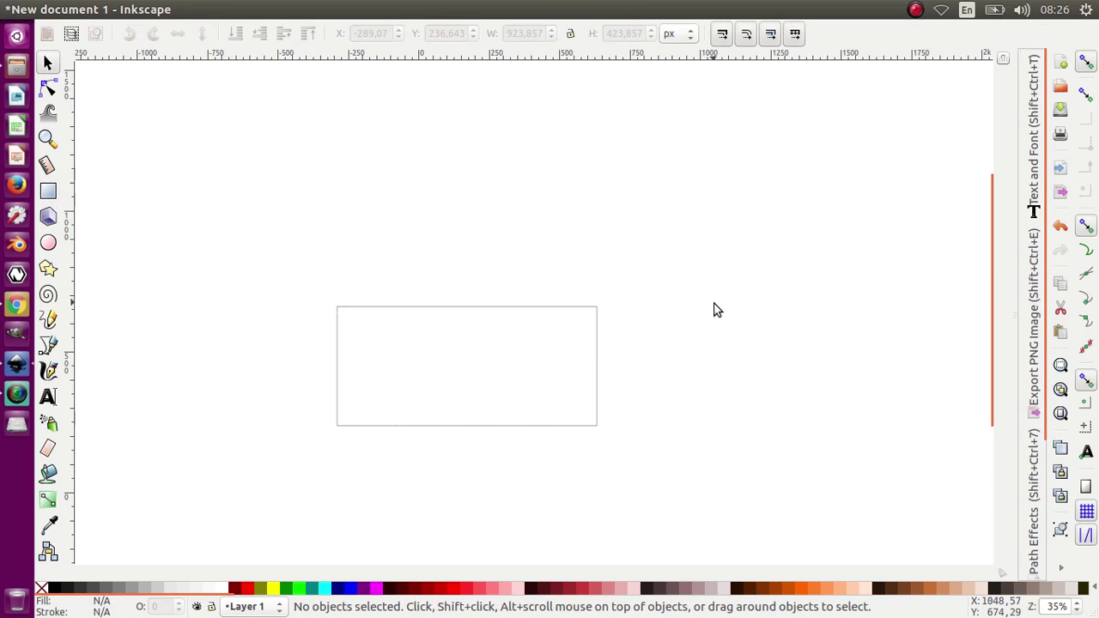
# Set the rectangle's stroke width to 3 px, keeping the stroke as a flat dark color
pyautogui.click(597, 365)
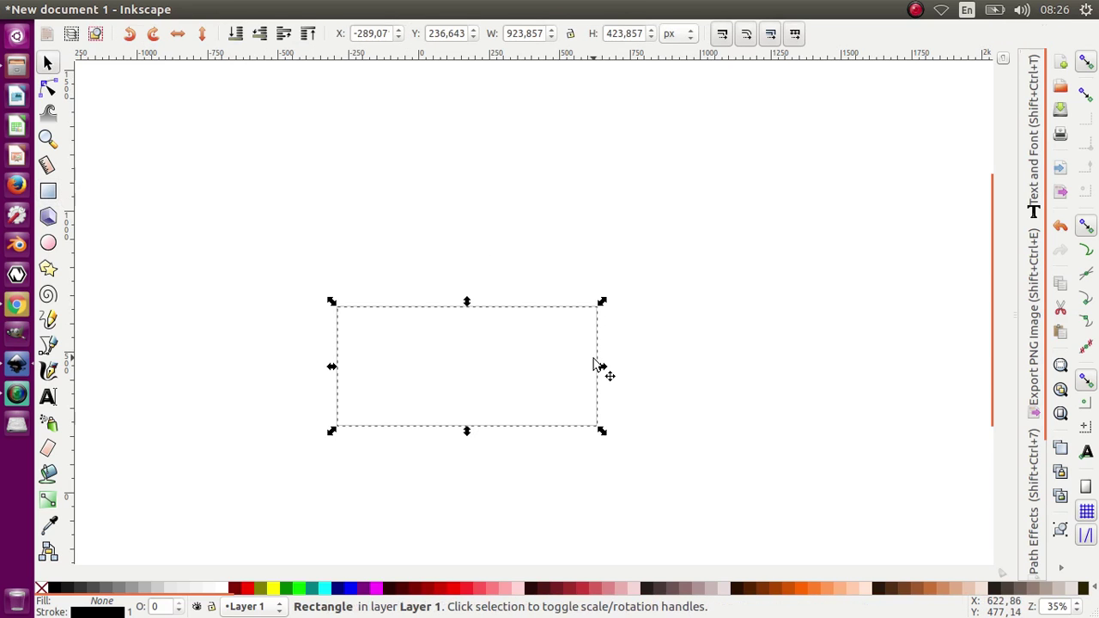
pyautogui.scroll(-2, 1045, 486)
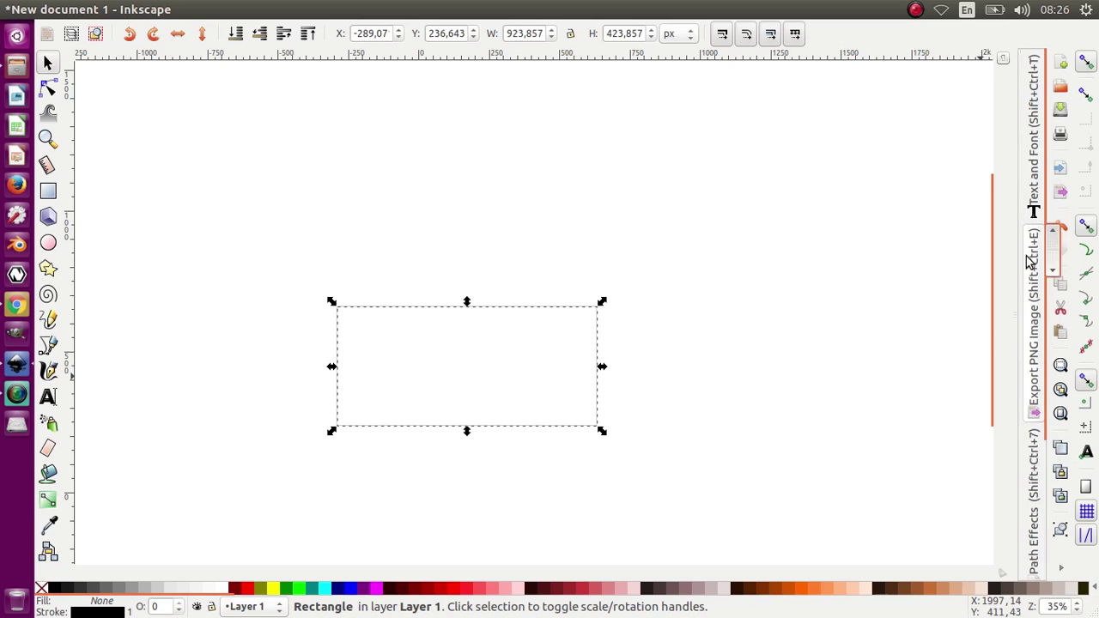
pyautogui.click(1035, 519)
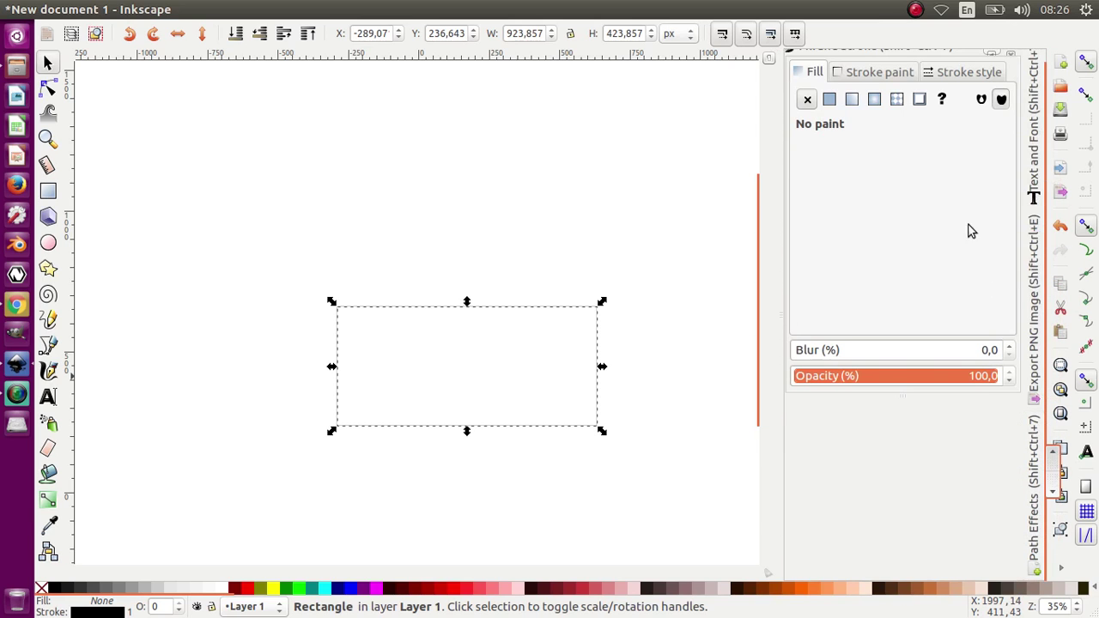
pyautogui.click(852, 76)
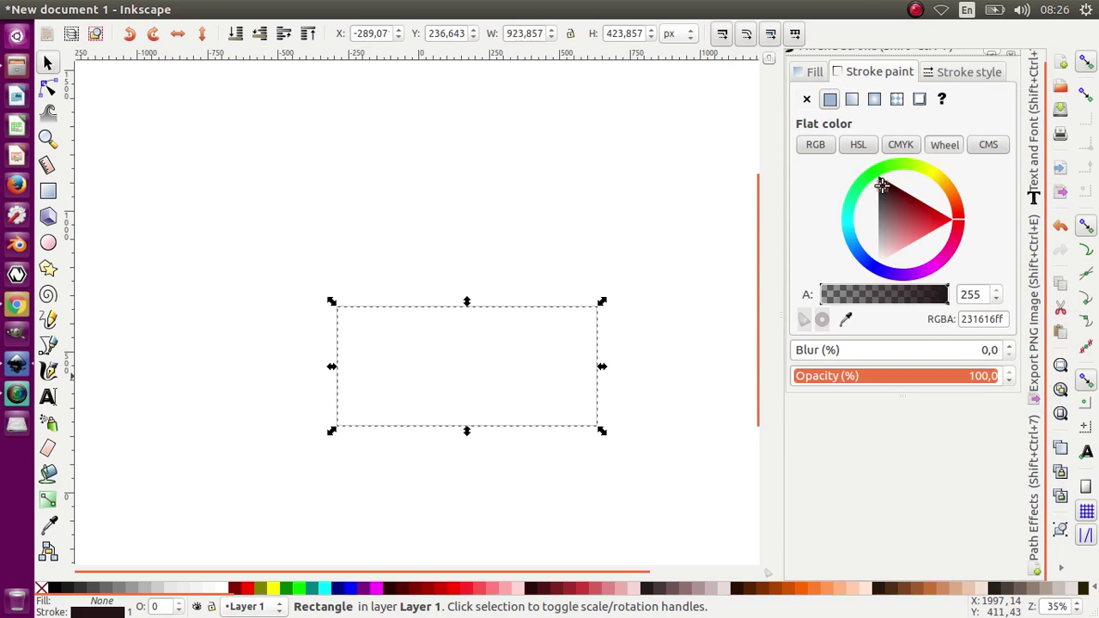
pyautogui.click(949, 76)
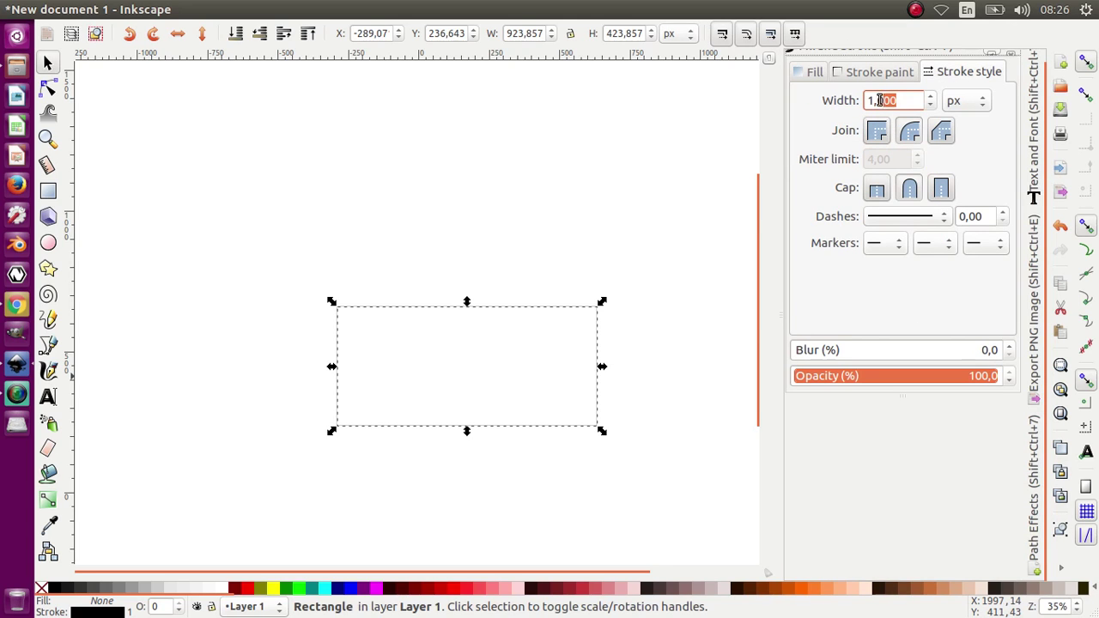
pyautogui.press('Return')
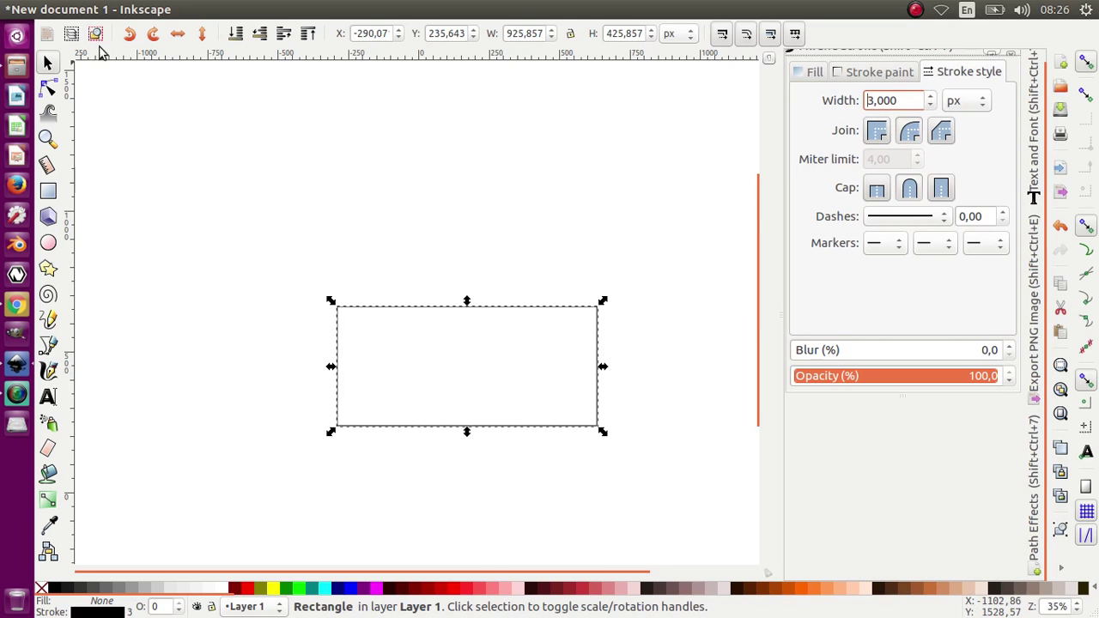
pyautogui.click(333, 292)
# Lower the rectangle's top edge until it is about 293 px high, and convert the object to a path
pyautogui.scroll(1, 493, 319)
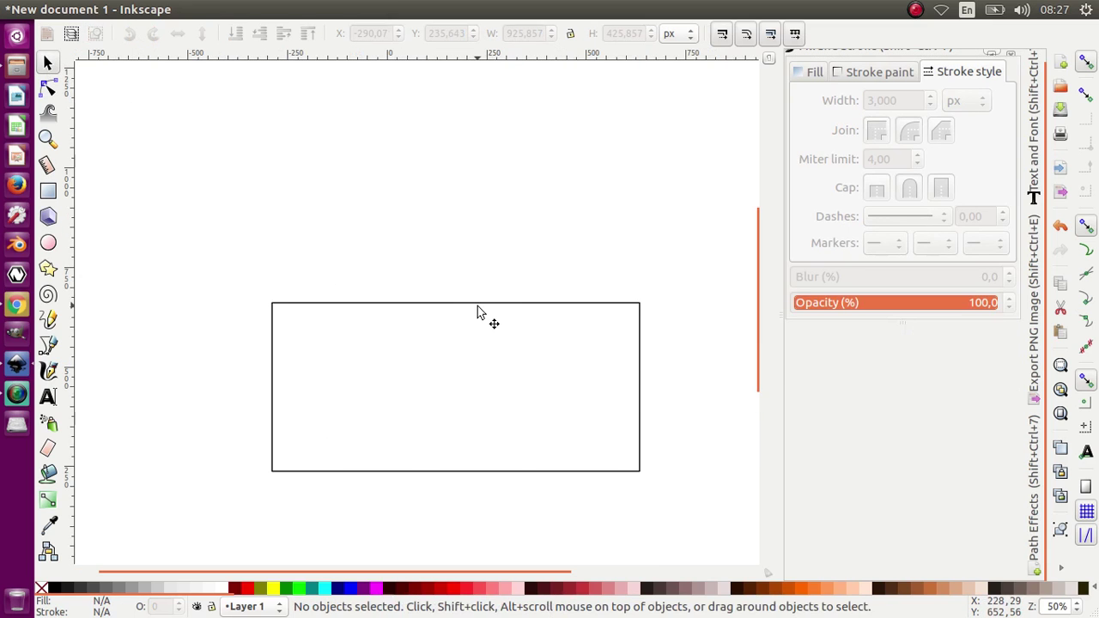
pyautogui.click(479, 307)
pyautogui.moveTo(458, 299); pyautogui.dragTo(463, 353)
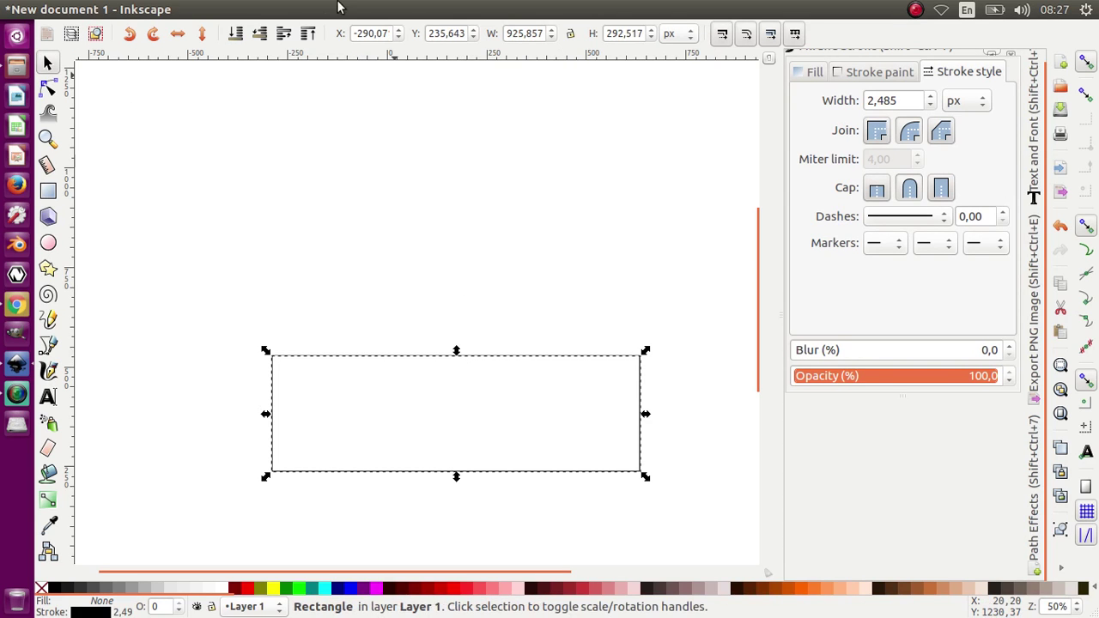
pyautogui.click(243, 9)
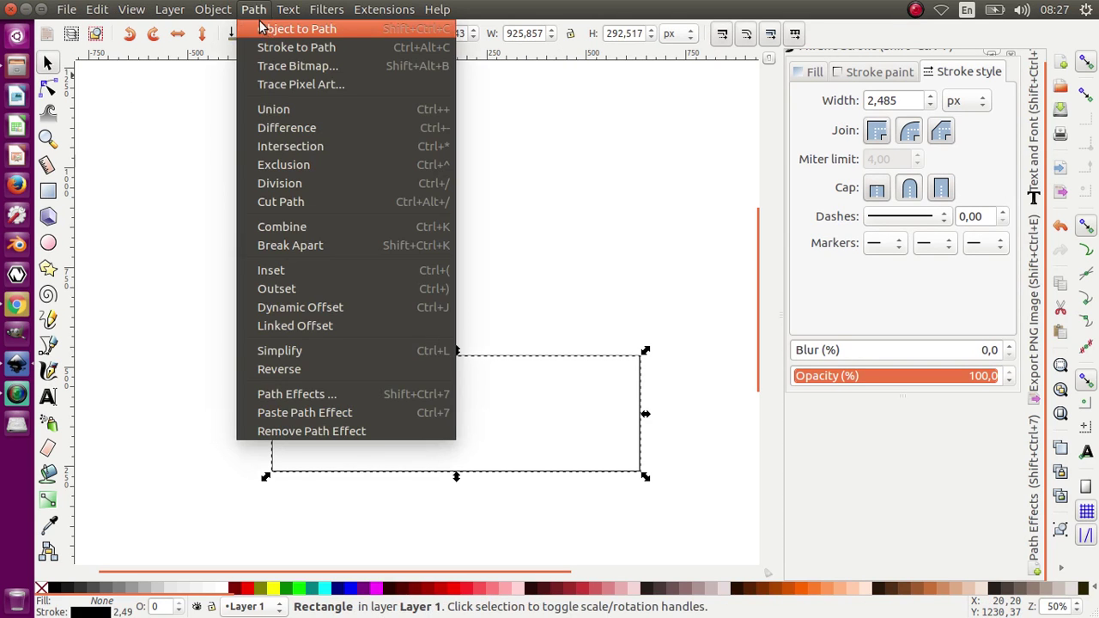
pyautogui.click(267, 30)
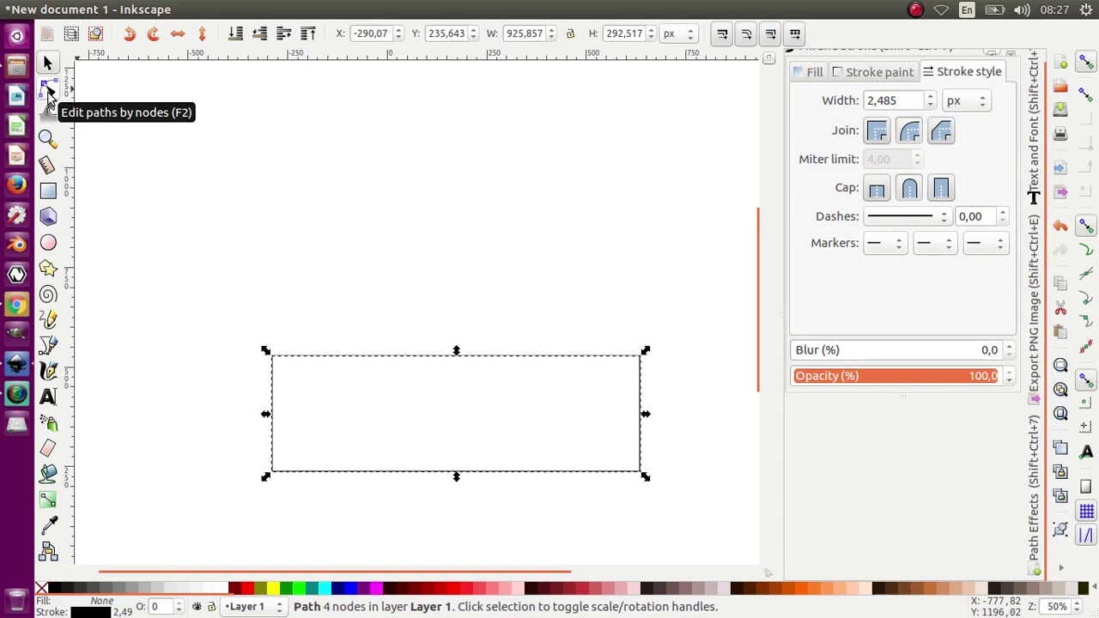
# Bend the path's top edge upward into a shallow, symmetrical arc
pyautogui.click(48, 89)
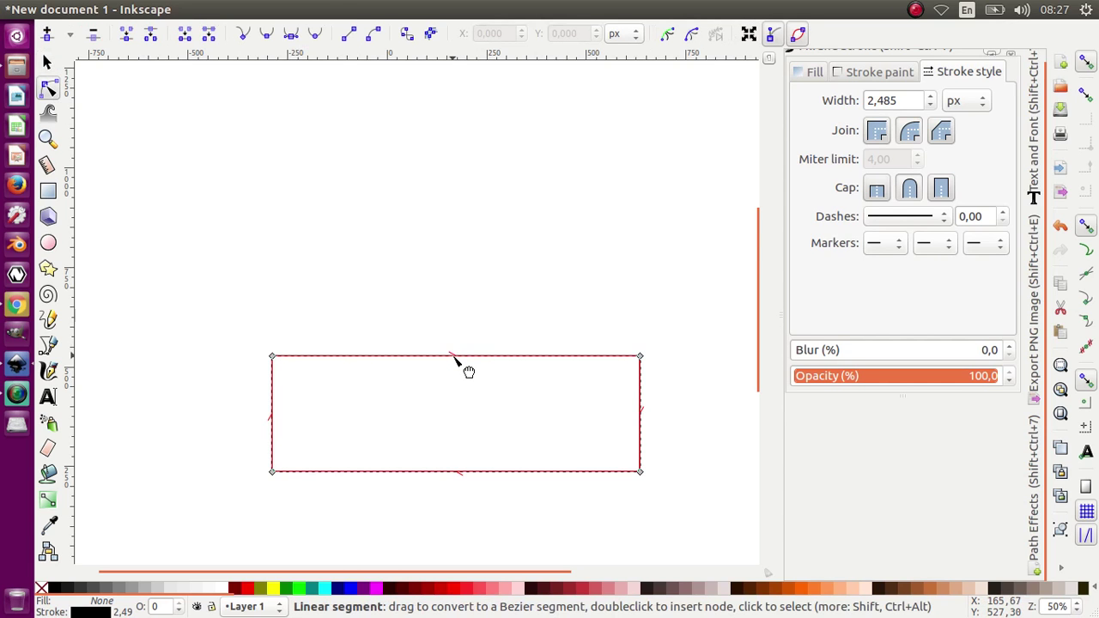
pyautogui.moveTo(455, 359); pyautogui.dragTo(455, 340)
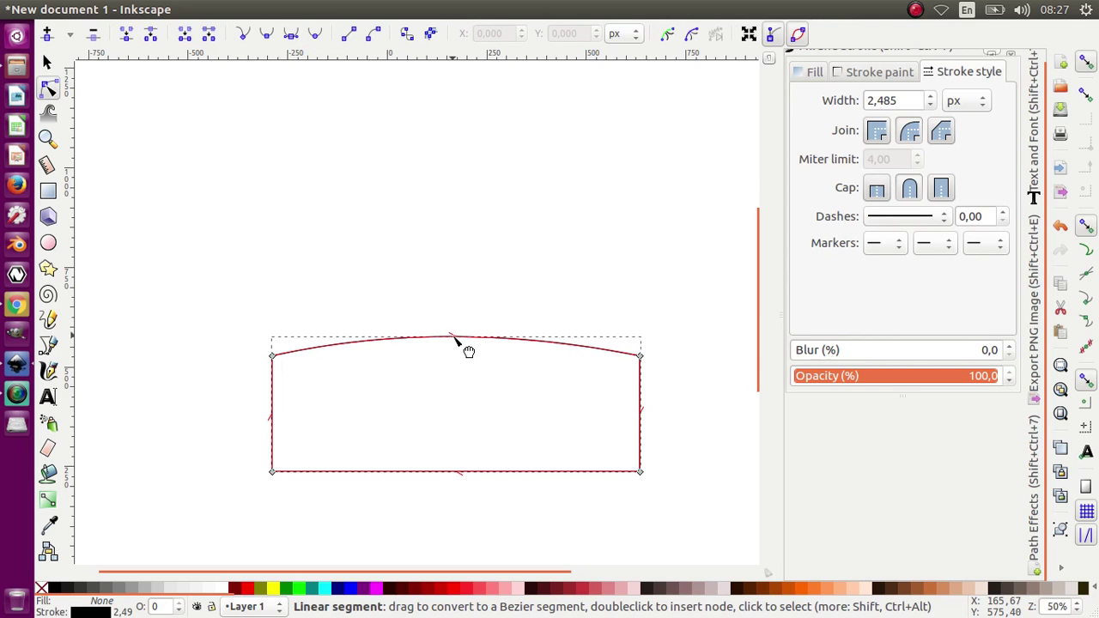
pyautogui.moveTo(452, 335); pyautogui.dragTo(453, 333)
# Move the path's two bottom nodes up together, making the arched shape about 274 px tall
pyautogui.moveTo(668, 505); pyautogui.dragTo(189, 457)
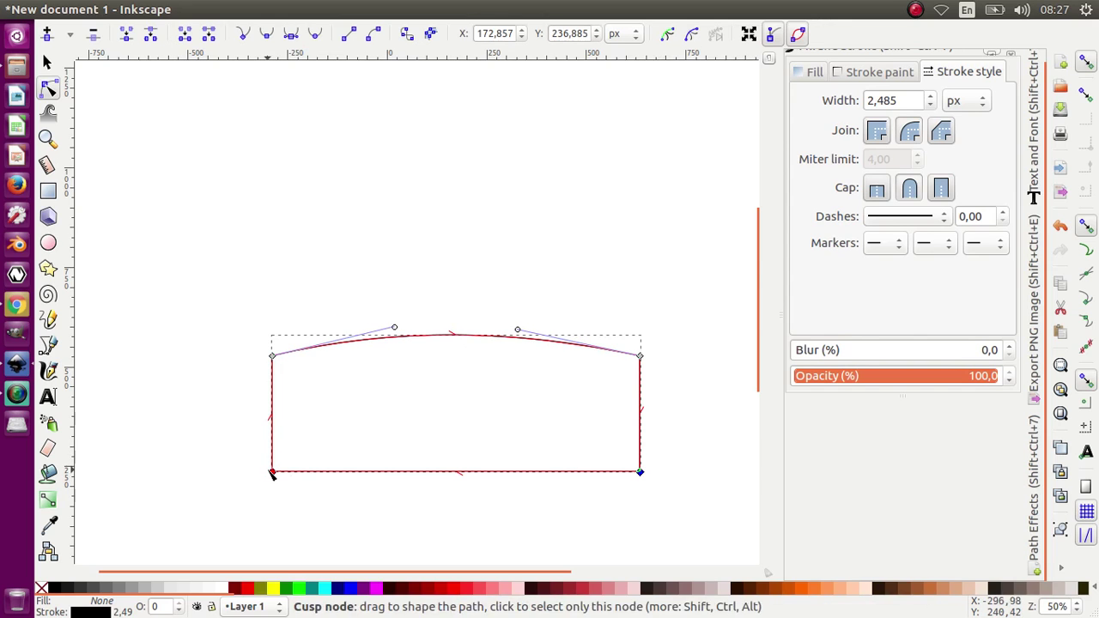
pyautogui.moveTo(641, 475); pyautogui.dragTo(640, 448)
pyautogui.click(662, 473)
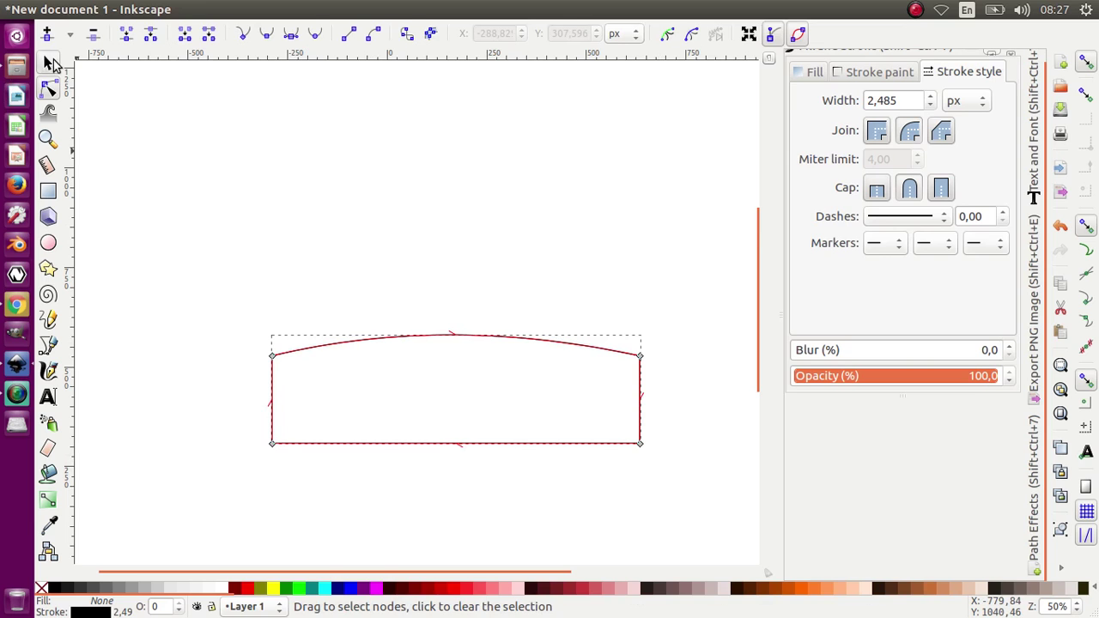
pyautogui.click(47, 62)
pyautogui.click(308, 299)
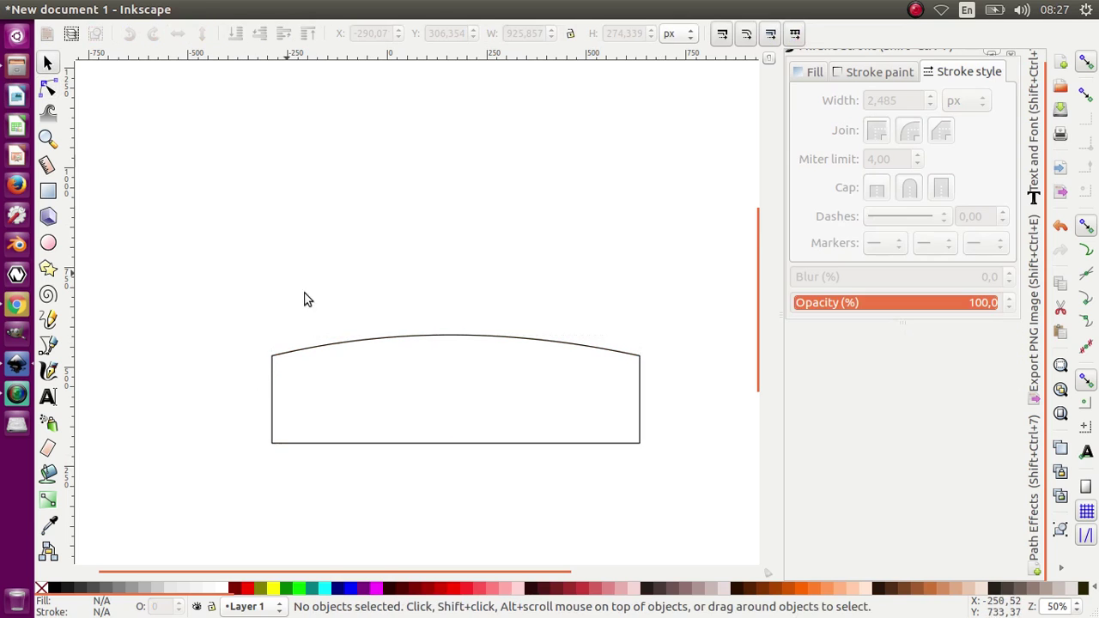
# Duplicate the arched shape, place the copy above the original and reduce the copy's height to about 220 px
pyautogui.click(396, 341)
pyautogui.rightClick(397, 343)
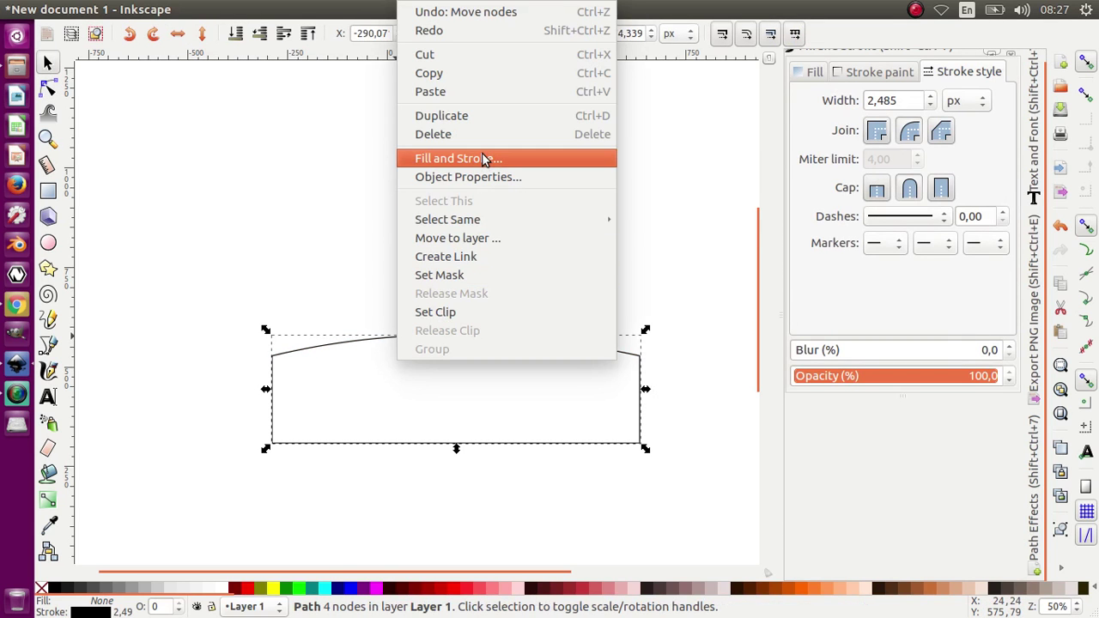
pyautogui.click(491, 115)
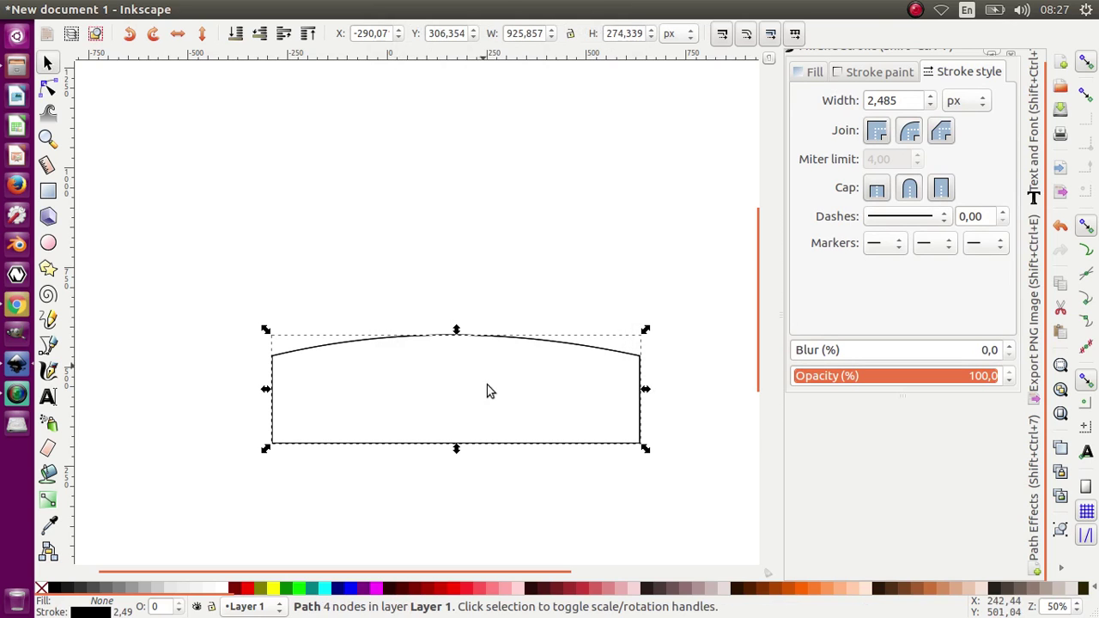
pyautogui.moveTo(507, 344); pyautogui.dragTo(486, 192)
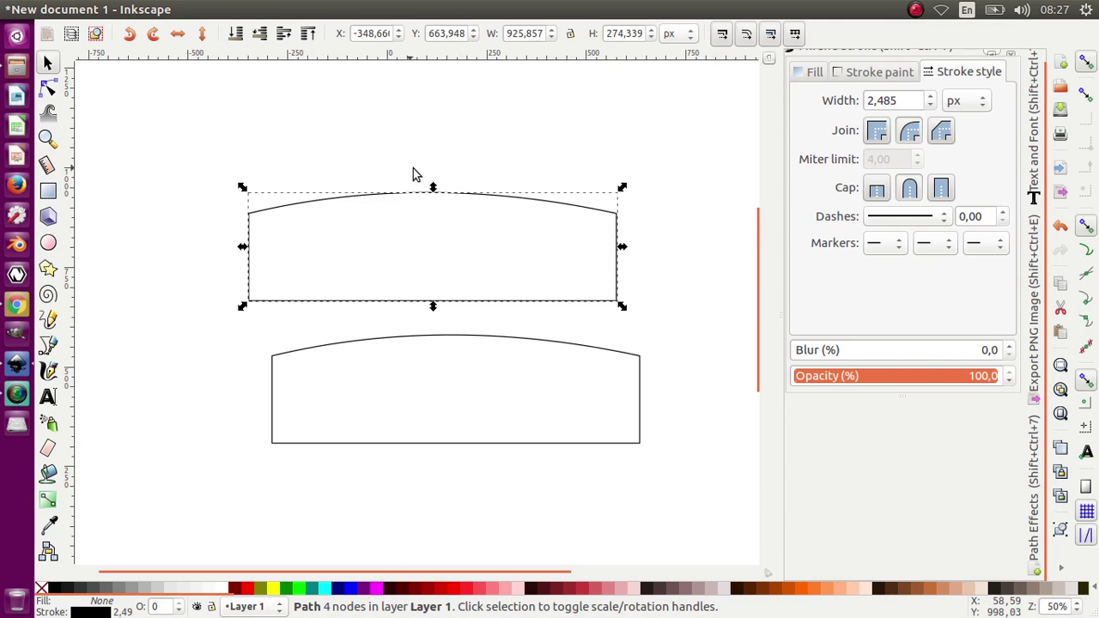
pyautogui.moveTo(433, 194); pyautogui.dragTo(432, 215)
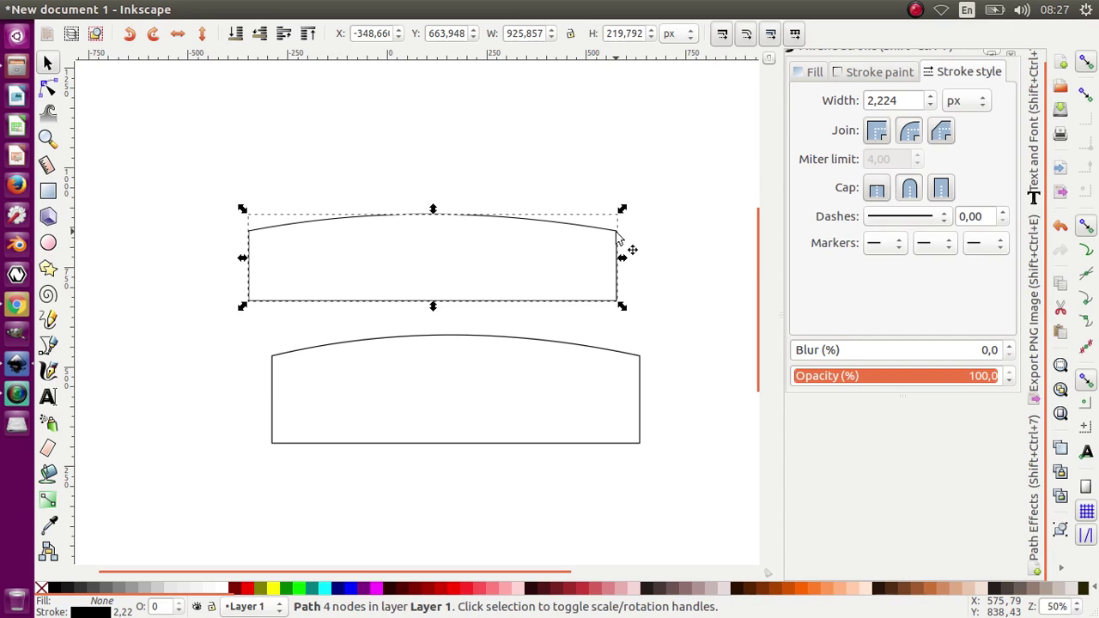
# Reshape the copy's top edge into an S-shaped wave that crests on the left half and dips on the right half
pyautogui.press('n')
pyautogui.click(616, 230)
pyautogui.moveTo(493, 207); pyautogui.dragTo(459, 293)
pyautogui.moveTo(373, 212); pyautogui.dragTo(371, 203)
pyautogui.click(48, 69)
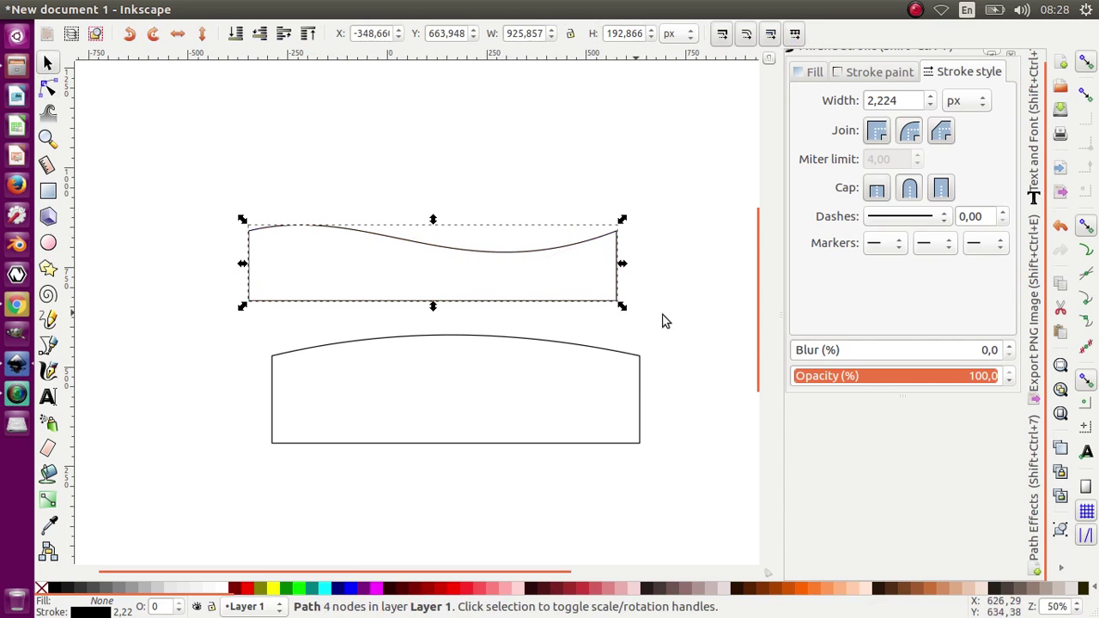
# Enable bounding box snapping and move the wavy shape onto the arched shape with their left and right sides aligned
pyautogui.click(1085, 95)
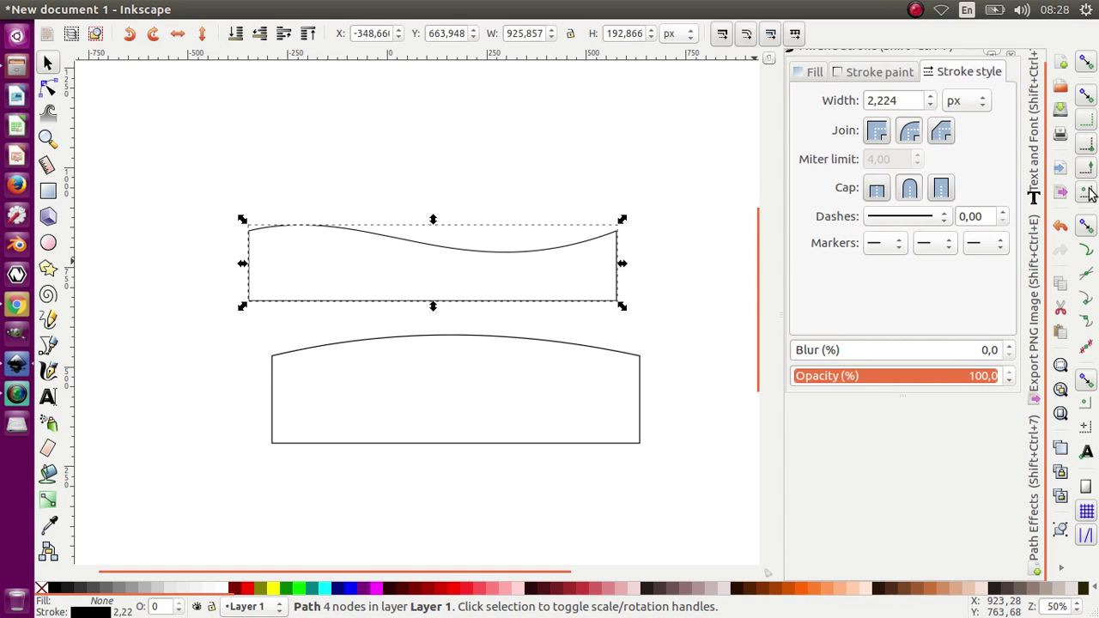
pyautogui.moveTo(660, 316); pyautogui.dragTo(378, 230)
pyautogui.moveTo(249, 240); pyautogui.dragTo(272, 393)
# Try to line up the wavy shape's bottom edge with the arched shape's bottom edge by nudging it upward
pyautogui.scroll(1, 258, 386)
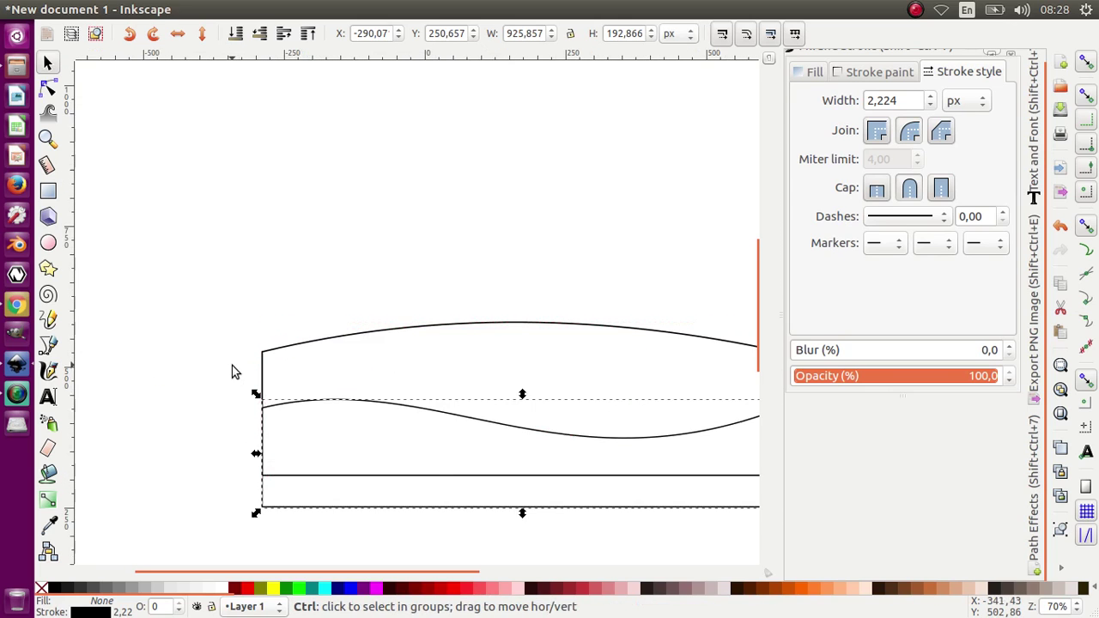
pyautogui.scroll(-1, 232, 372)
pyautogui.press('Up')
pyautogui.press('Up')
pyautogui.press('Up')
pyautogui.press('Up')
pyautogui.press('Up')
pyautogui.press('Up')
pyautogui.press('Up')
pyautogui.press('Up')
pyautogui.press('Up')
pyautogui.press('Up')
pyautogui.press('Up')
pyautogui.press('Up')
pyautogui.press('Up')
pyautogui.press('Up')
pyautogui.press('Up')
pyautogui.press('Up')
pyautogui.press('Up')
pyautogui.press('Up')
pyautogui.press('Up')
pyautogui.press('Up')
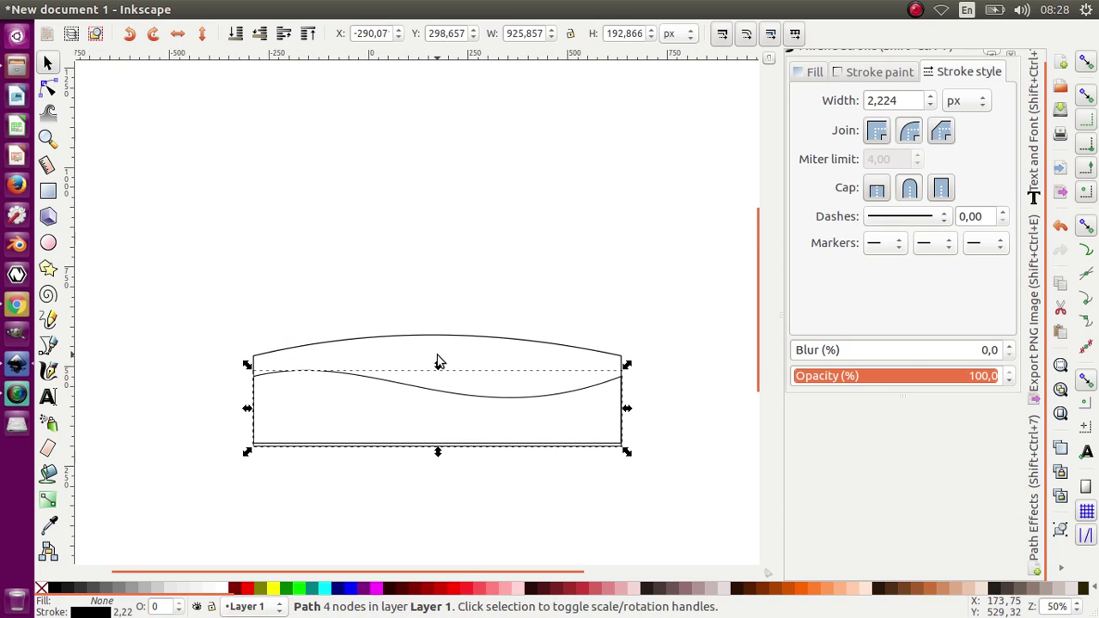
pyautogui.press('Up')
pyautogui.press('Up')
pyautogui.press('Up')
pyautogui.press('Up')
pyautogui.press('Up')
pyautogui.press('Up')
pyautogui.press('Up')
pyautogui.press('Up')
pyautogui.press('Up')
pyautogui.press('Up')
pyautogui.press('Up')
pyautogui.press('Up')
pyautogui.press('Up')
pyautogui.press('Up')
pyautogui.press('Up')
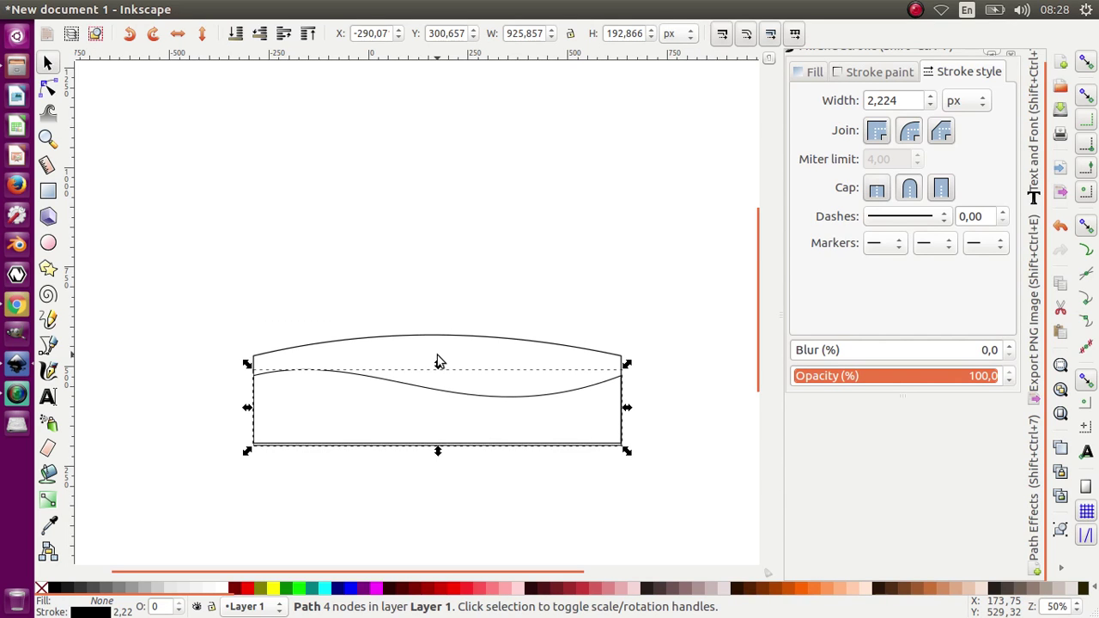
# Snap the wavy shape's bottom-left corner to the arched shape's bottom-left corner and deselect it
pyautogui.scroll(1, 311, 532)
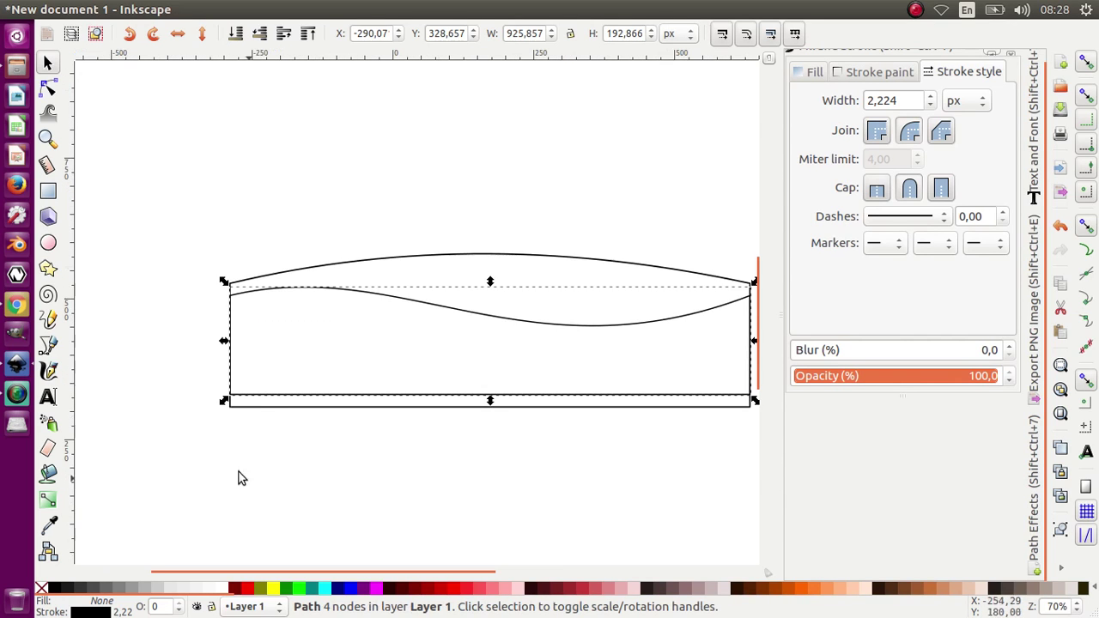
pyautogui.moveTo(231, 403); pyautogui.dragTo(232, 421)
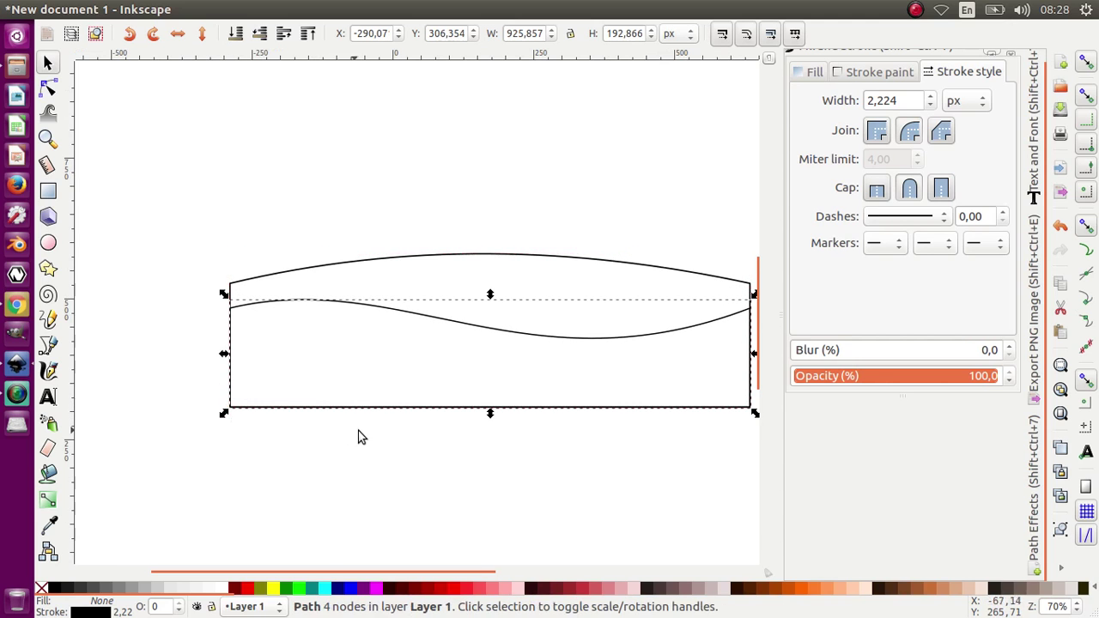
pyautogui.scroll(-1, 309, 421)
pyautogui.click(648, 431)
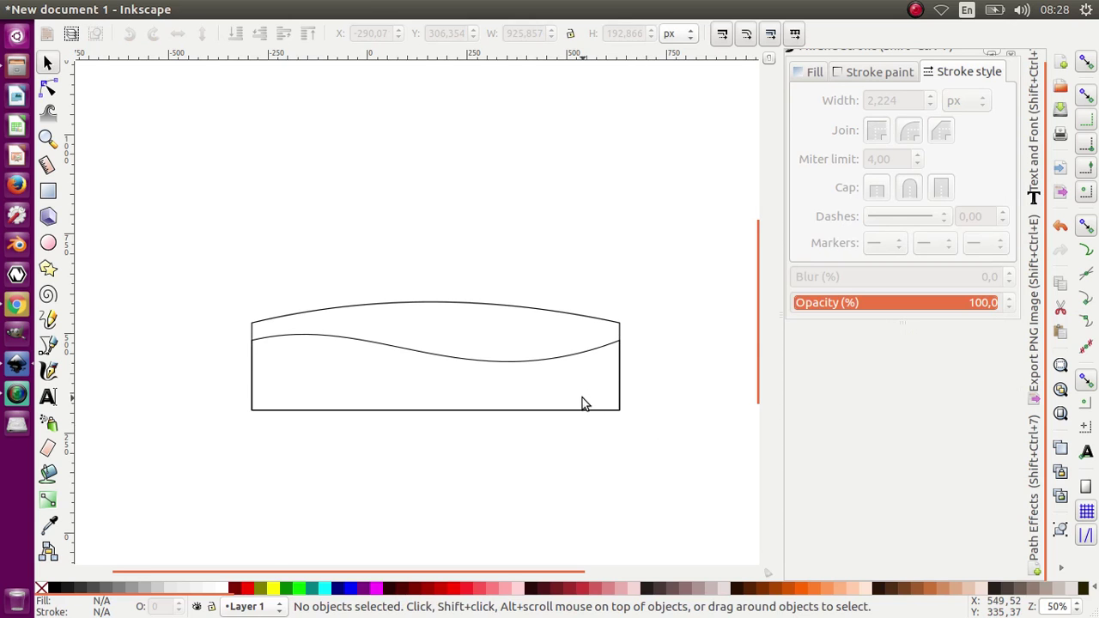
# Fill the wavy shape with dark brown #552200 and the arched shape behind it with orange #D45500
pyautogui.click(554, 361)
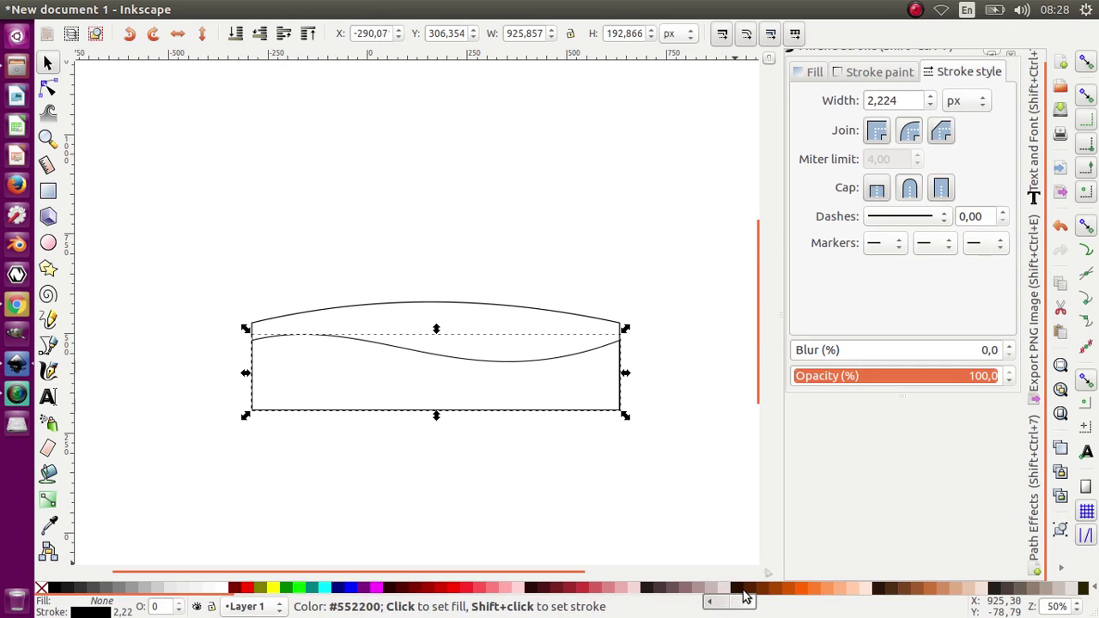
pyautogui.click(743, 589)
pyautogui.click(743, 589)
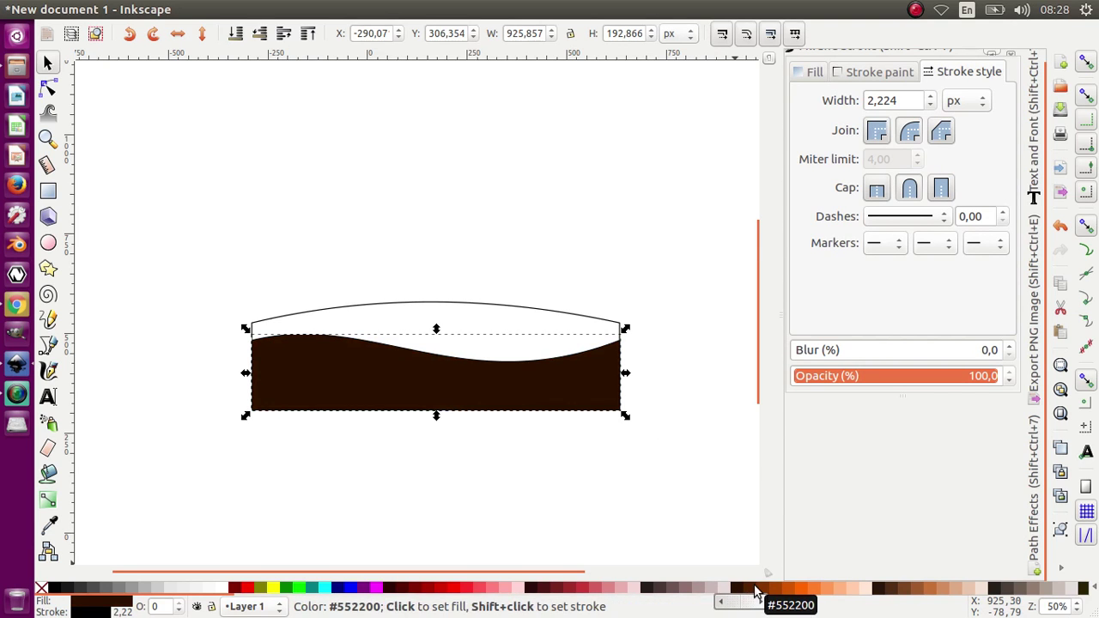
pyautogui.click(754, 589)
pyautogui.click(528, 312)
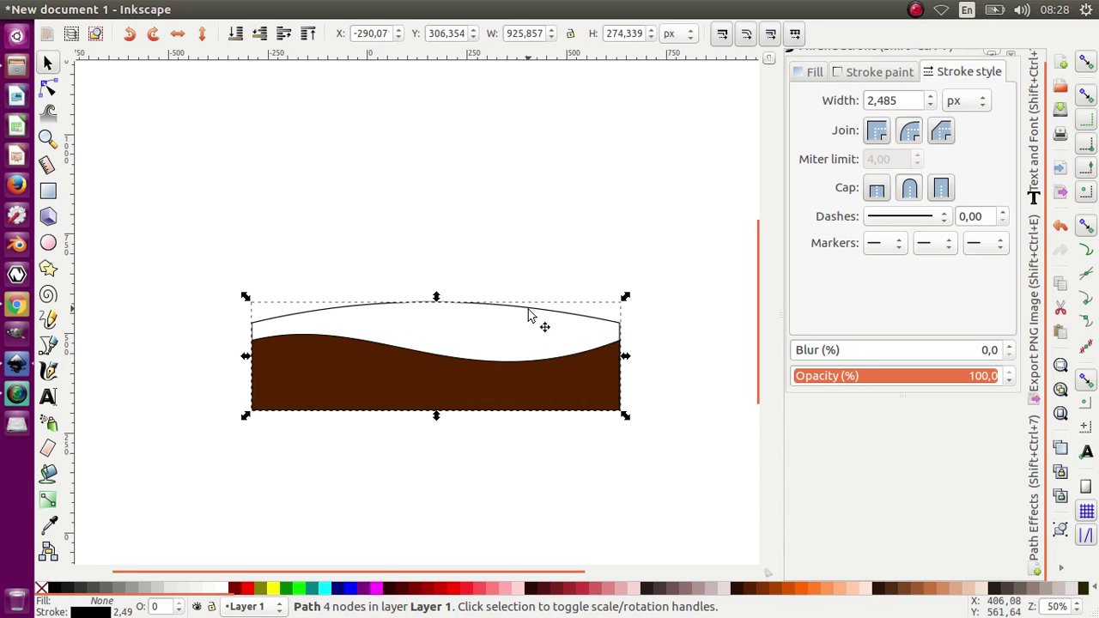
pyautogui.click(787, 589)
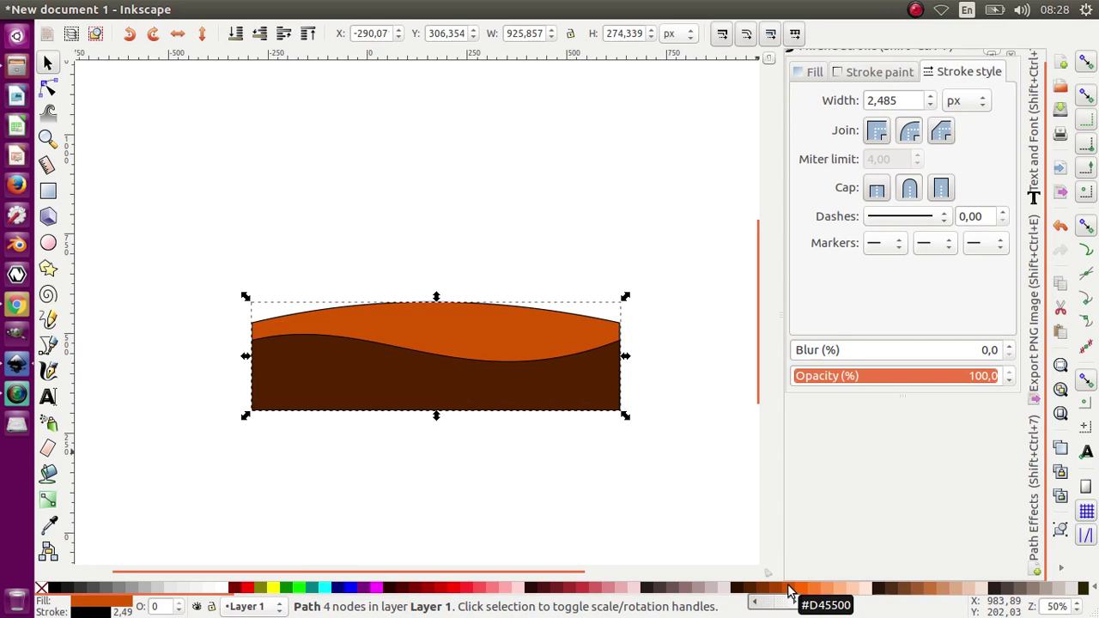
# Remove the stroke from both the wavy and arched shapes and deselect them
pyautogui.moveTo(682, 458); pyautogui.dragTo(220, 264)
pyautogui.click(861, 74)
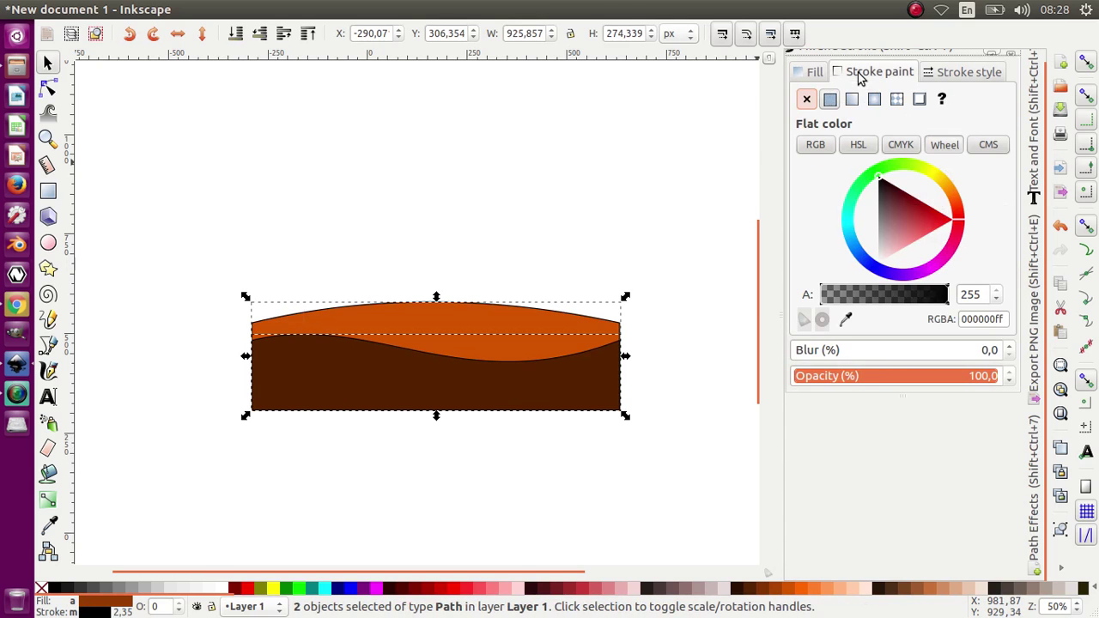
pyautogui.click(807, 99)
pyautogui.click(556, 295)
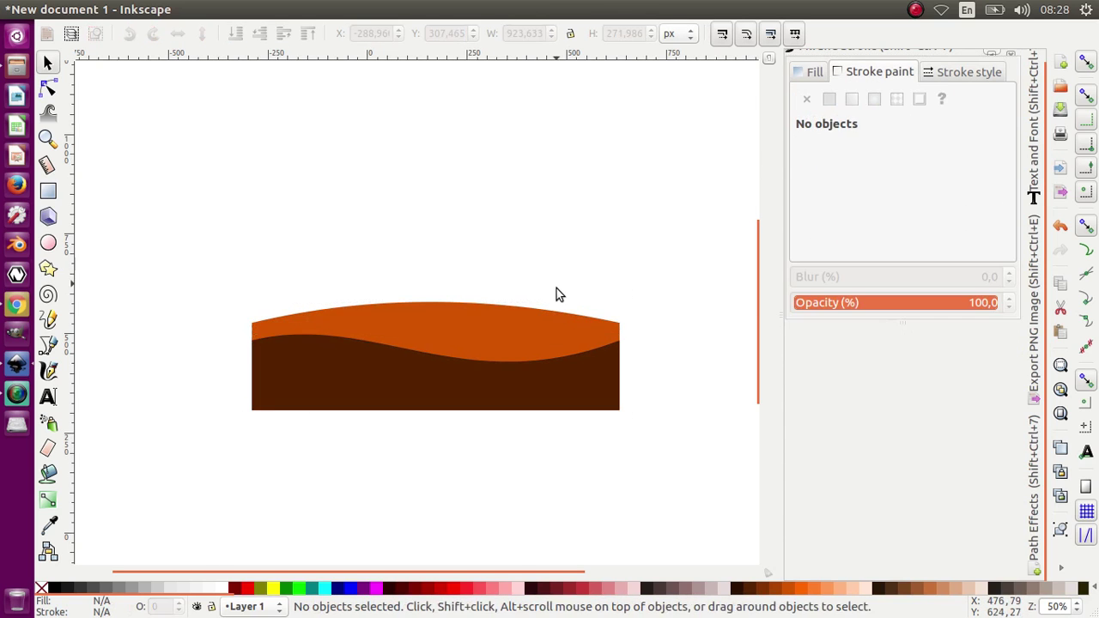
# Draw a rectangle about 445 by 275 px and move it above the arched shape
pyautogui.scroll(-1, 527, 414)
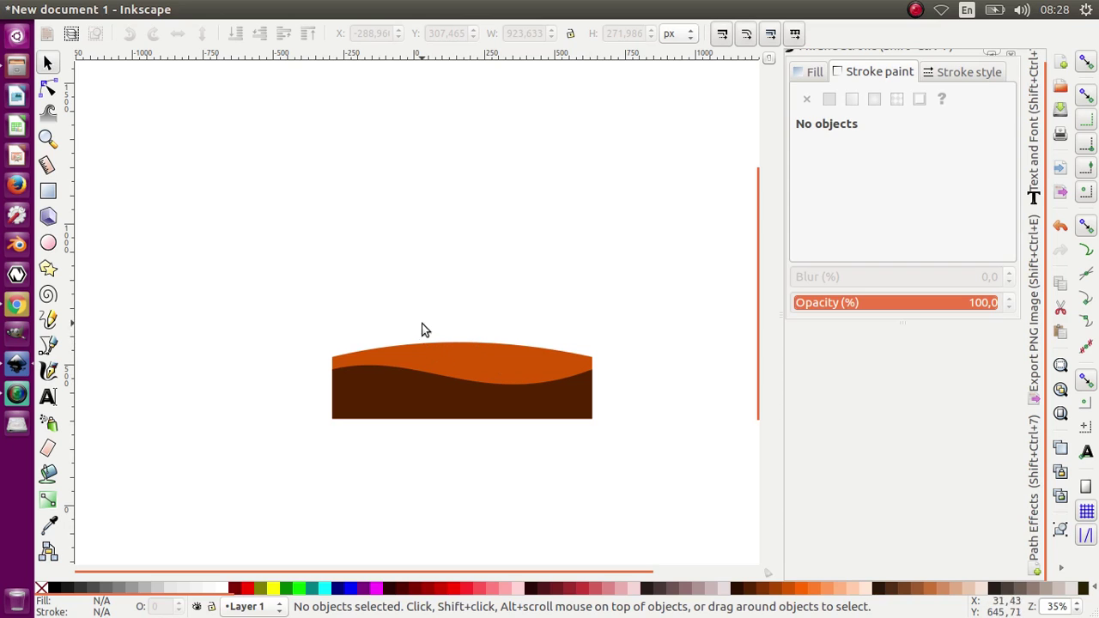
pyautogui.scroll(1, 464, 342)
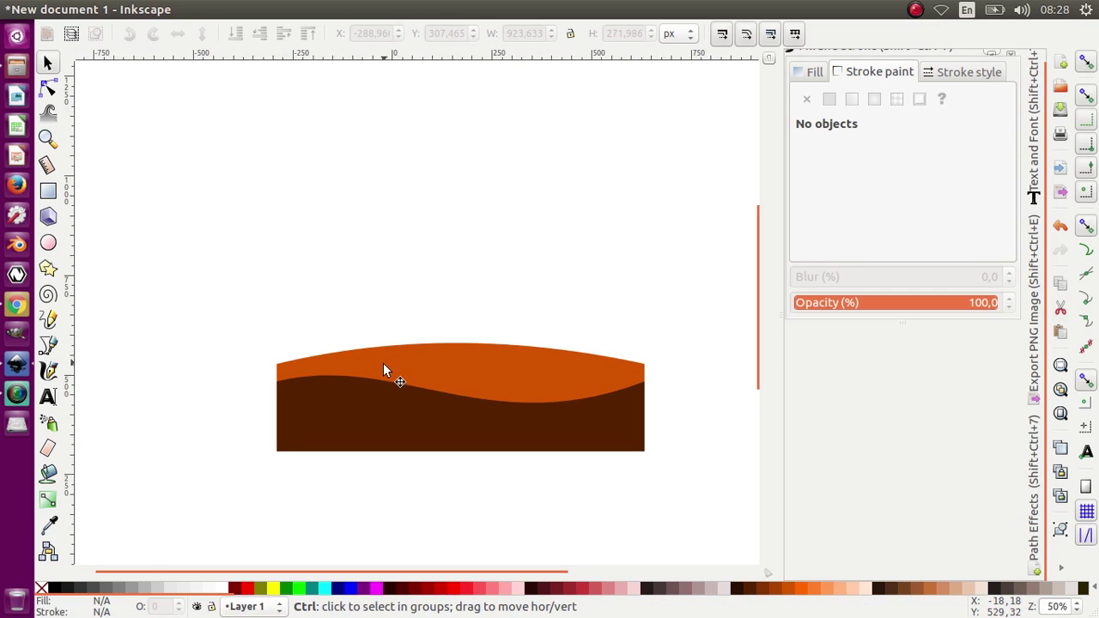
pyautogui.click(48, 191)
pyautogui.moveTo(378, 266)
pyautogui.mouseDown()
pyautogui.moveTo(543, 341)
pyautogui.moveTo(555, 375)
pyautogui.mouseUp()
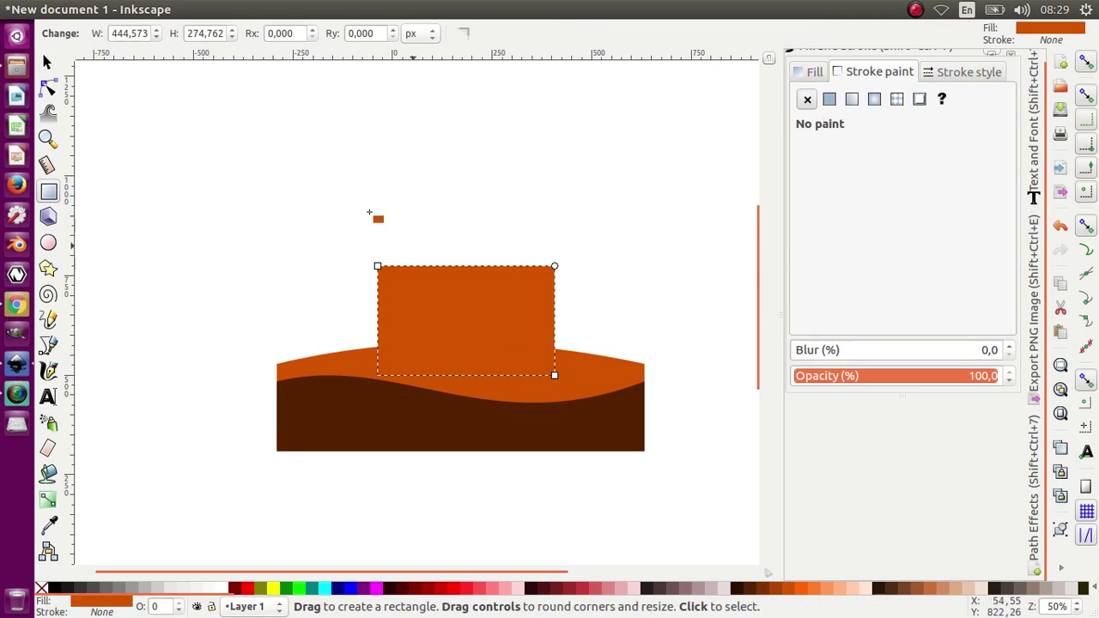
pyautogui.click(48, 64)
pyautogui.moveTo(453, 319); pyautogui.dragTo(429, 233)
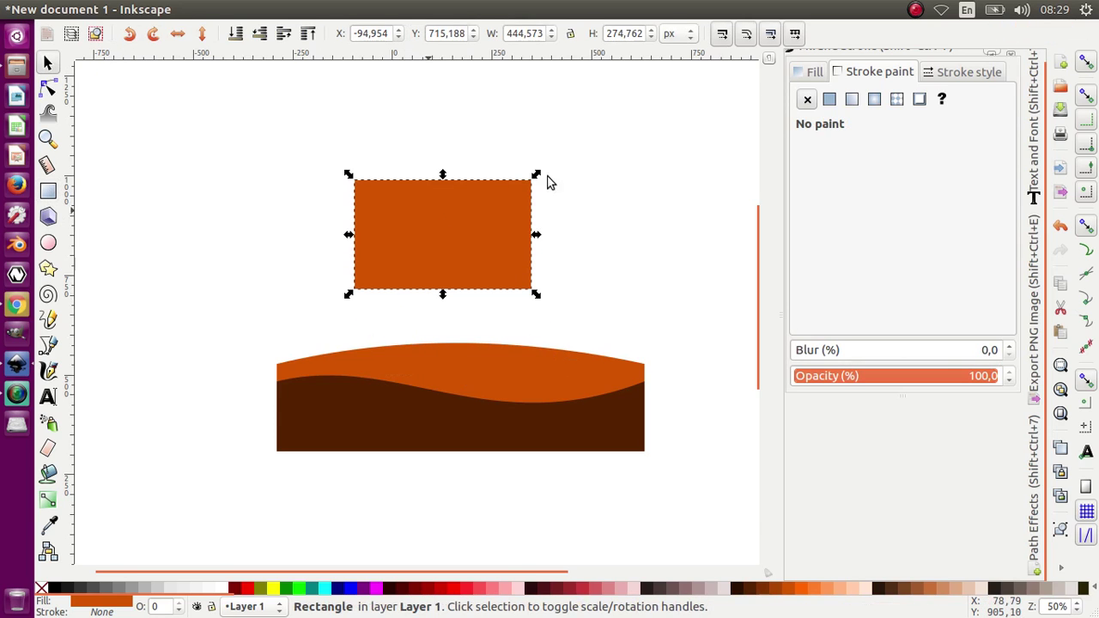
# Give the rectangle a flat black outline and remove its fill
pyautogui.click(830, 102)
pyautogui.click(812, 75)
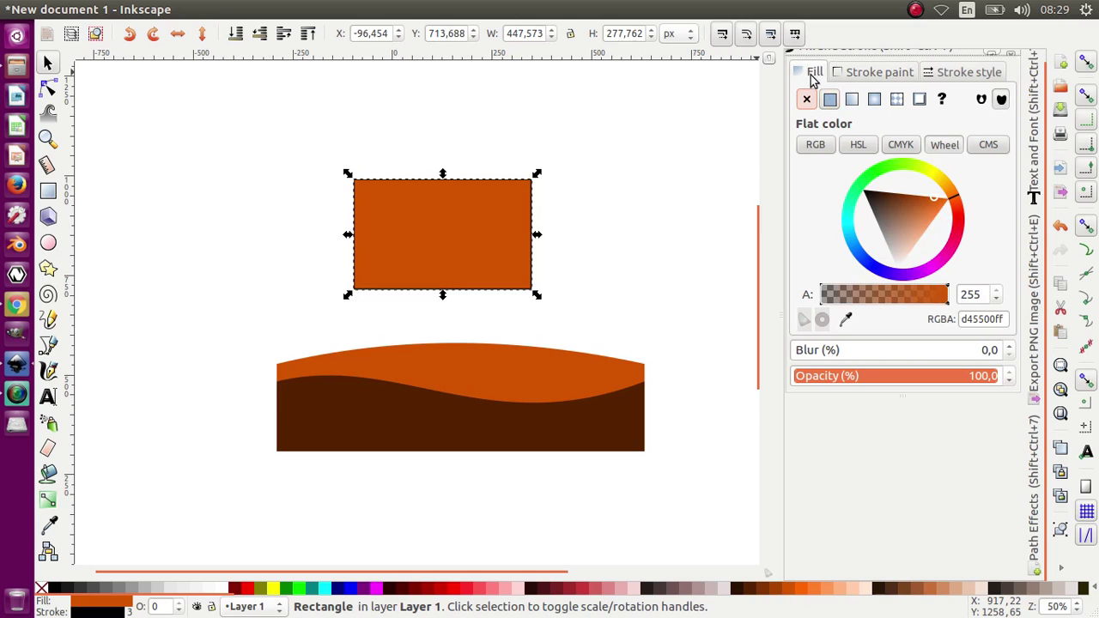
pyautogui.click(807, 101)
pyautogui.click(478, 184)
pyautogui.click(456, 182)
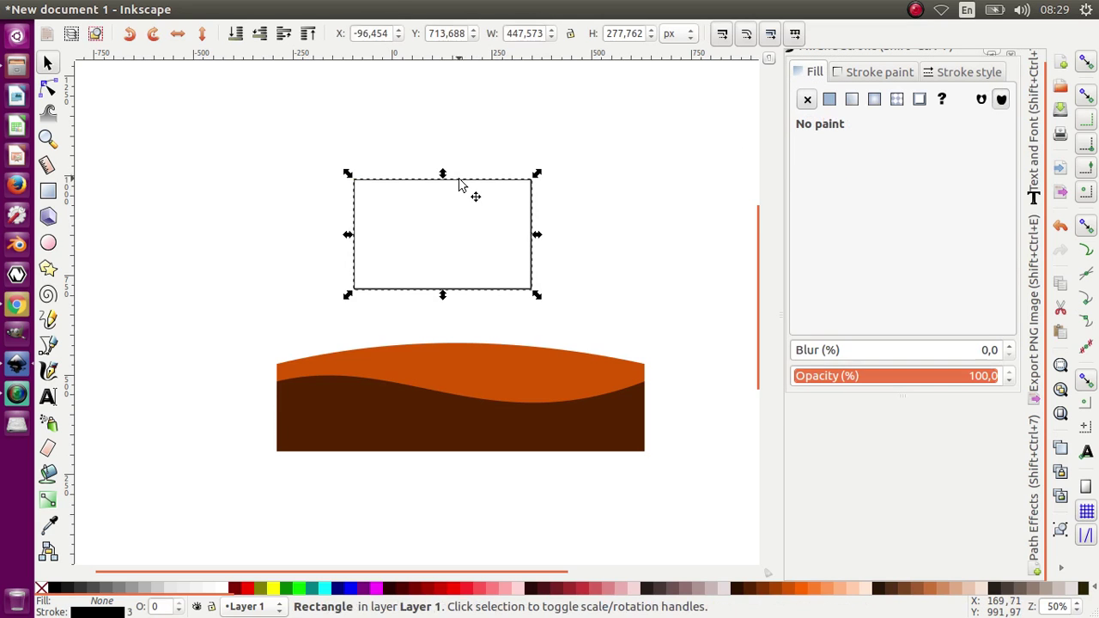
# Move the outlined rectangle down over the arched shape's crest and shrink it to about 371 by 163 px
pyautogui.moveTo(451, 183); pyautogui.dragTo(477, 264)
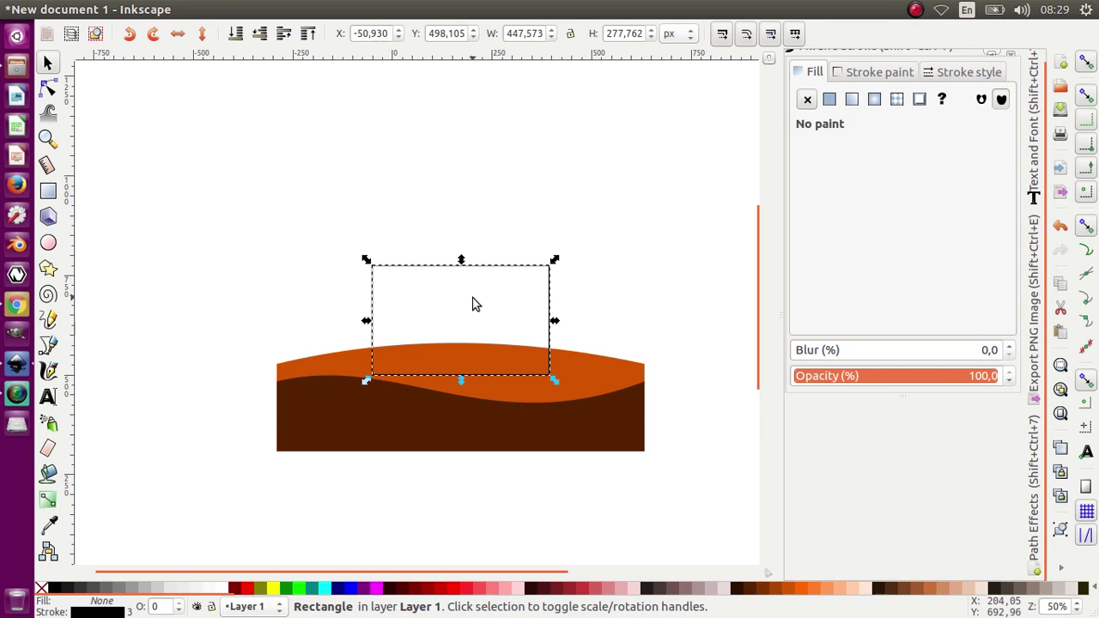
pyautogui.moveTo(369, 321); pyautogui.dragTo(380, 319)
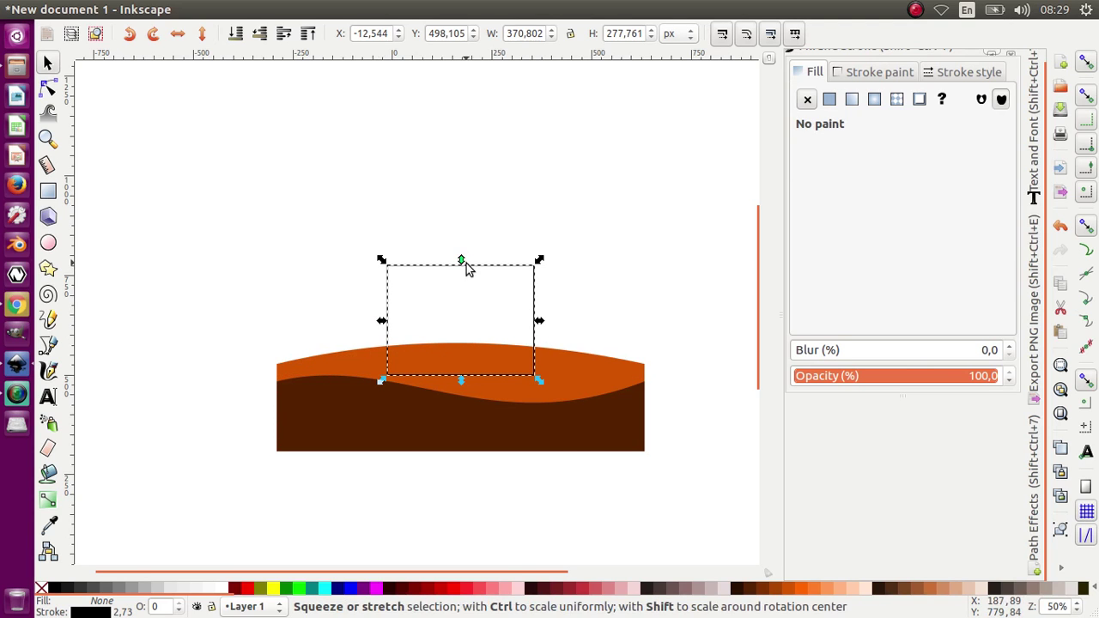
pyautogui.moveTo(464, 262); pyautogui.dragTo(469, 289)
# Disable bounding box snapping and raise the rectangle's top edge to make it about 216 px high
pyautogui.keyDown('ctrl'); pyautogui.scroll(1, 453, 324); pyautogui.keyUp('ctrl')
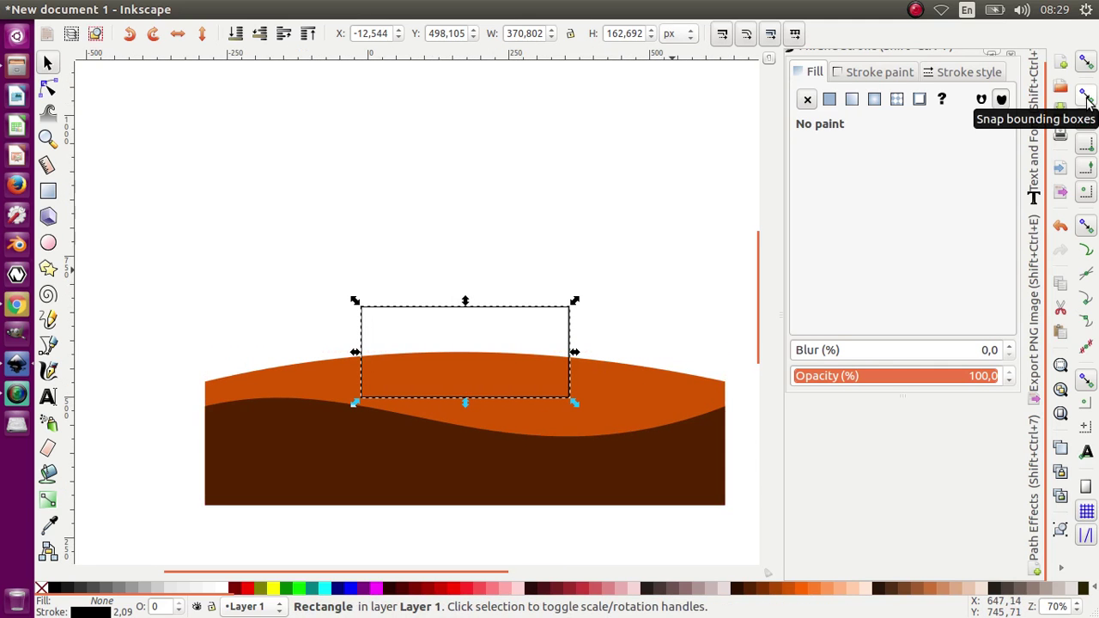
pyautogui.click(1087, 96)
pyautogui.moveTo(465, 300); pyautogui.dragTo(467, 271)
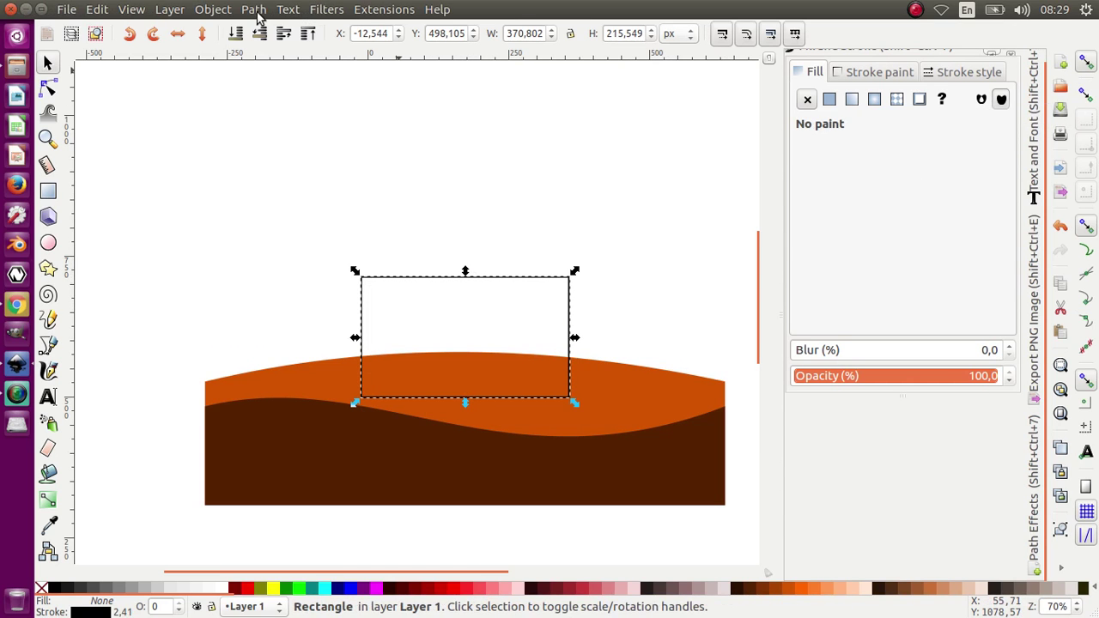
# Convert the rectangle to a path and bend its top edge upward into a shallow arch
pyautogui.click(273, 29)
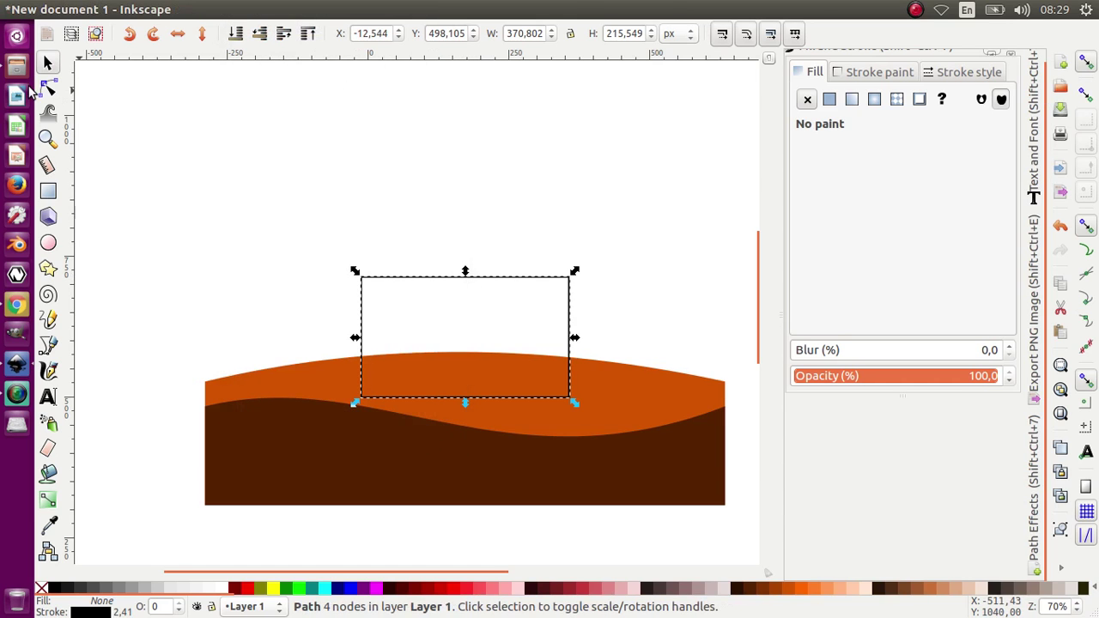
pyautogui.click(48, 89)
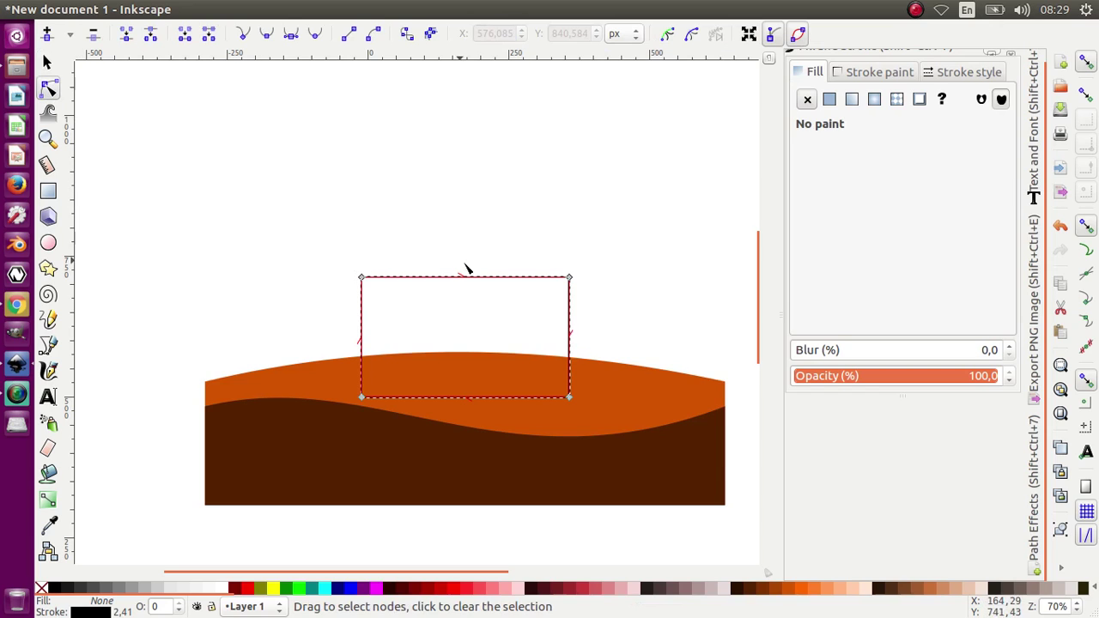
pyautogui.moveTo(464, 280); pyautogui.dragTo(466, 265)
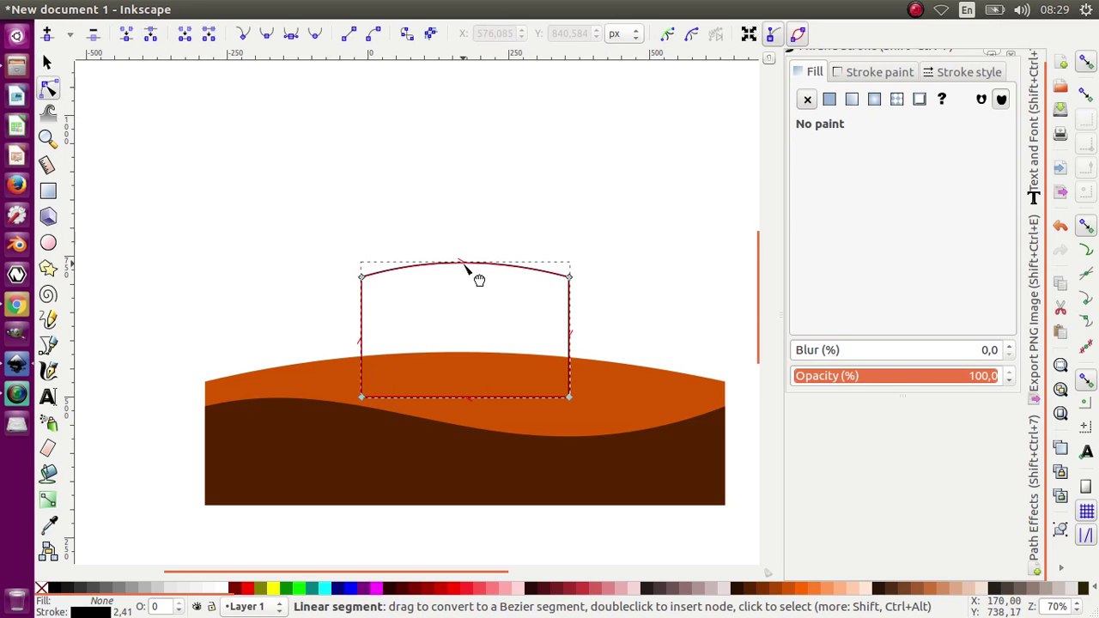
pyautogui.moveTo(465, 266); pyautogui.dragTo(466, 267)
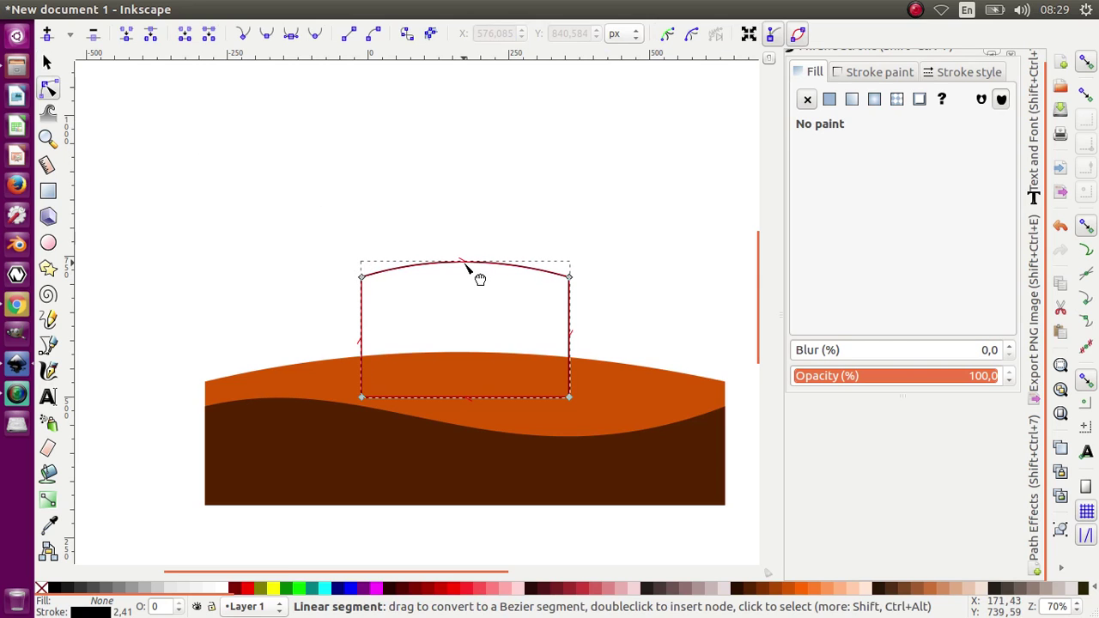
pyautogui.click(398, 228)
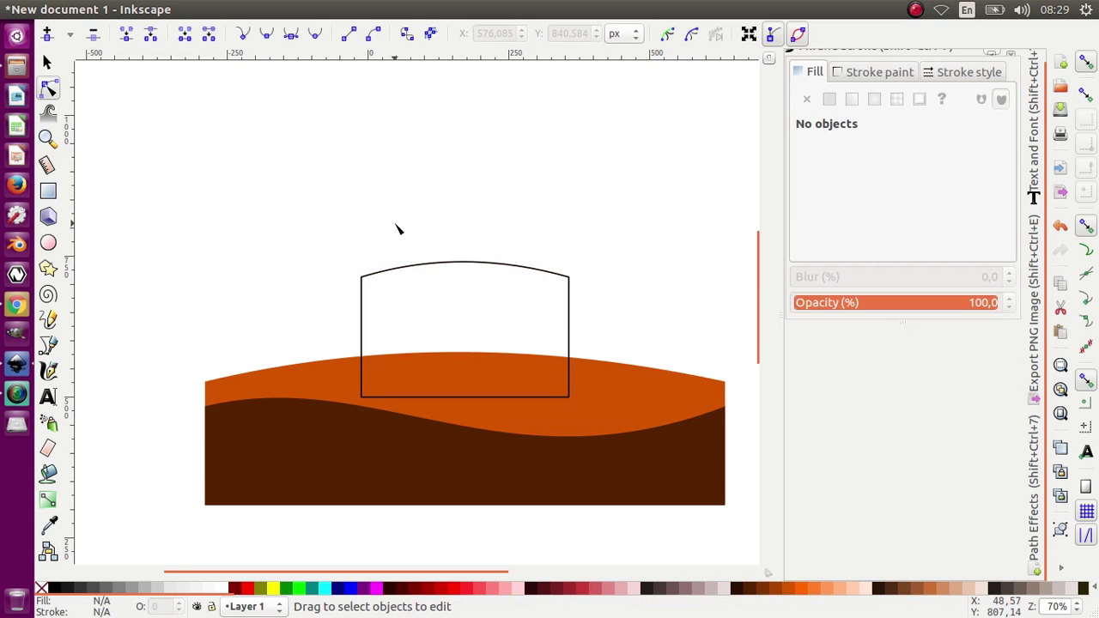
# Draw an ellipse about 77 by 50 px slightly overlapping the upper part of the outlined box's left side
pyautogui.keyDown('ctrl'); pyautogui.scroll(-1, 397, 230); pyautogui.keyUp('ctrl')
pyautogui.keyDown('ctrl'); pyautogui.scroll(1, 413, 290); pyautogui.keyUp('ctrl')
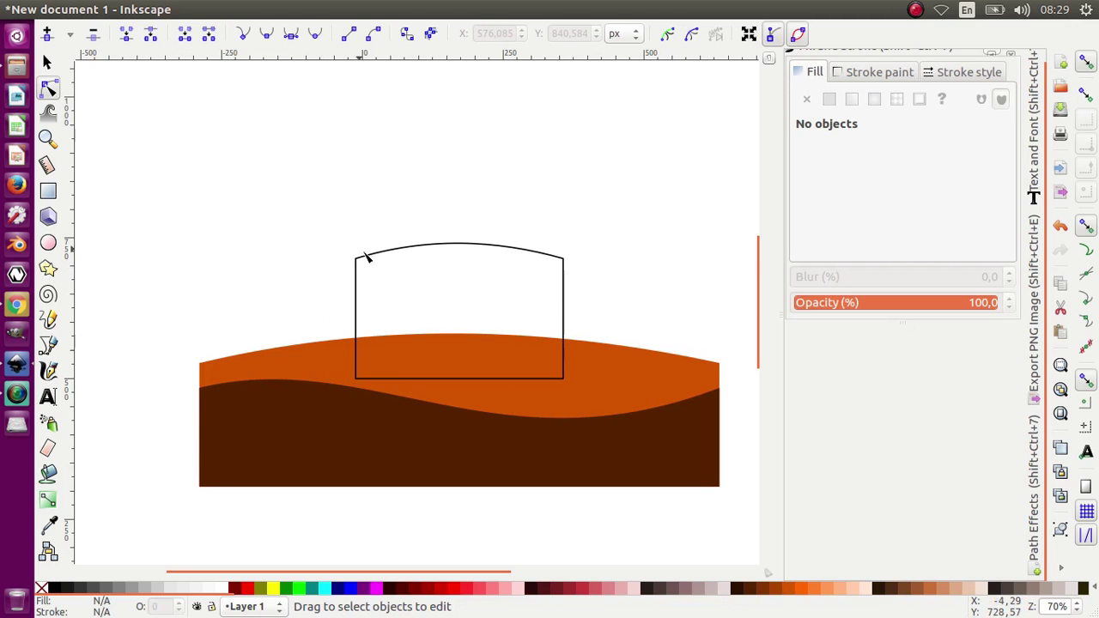
pyautogui.click(48, 243)
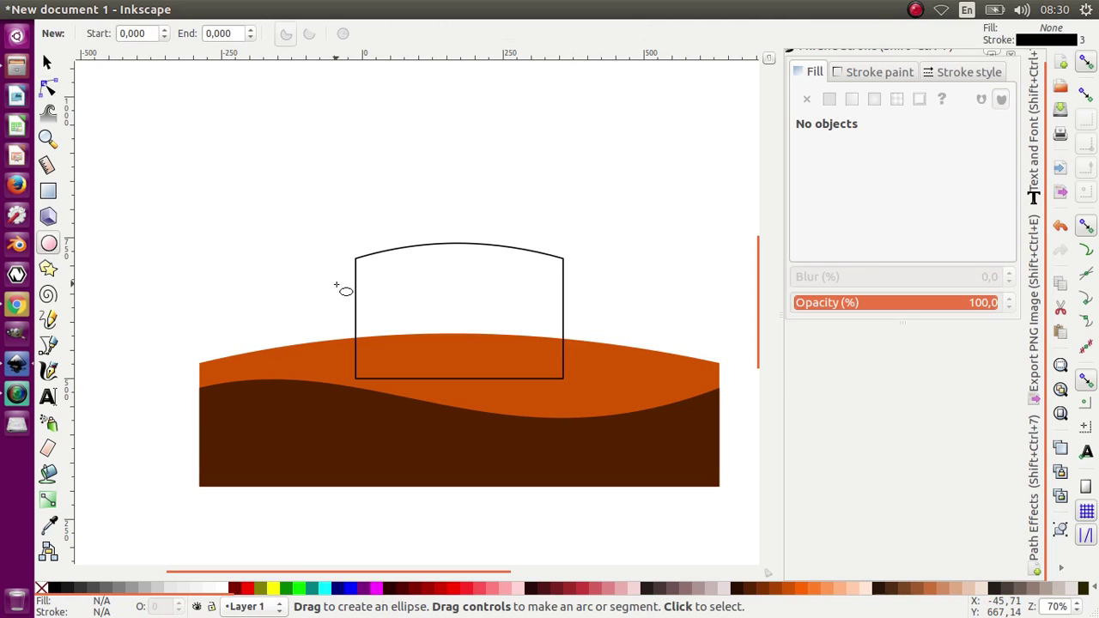
pyautogui.scroll(1, 335, 284)
pyautogui.moveTo(304, 259); pyautogui.dragTo(363, 295)
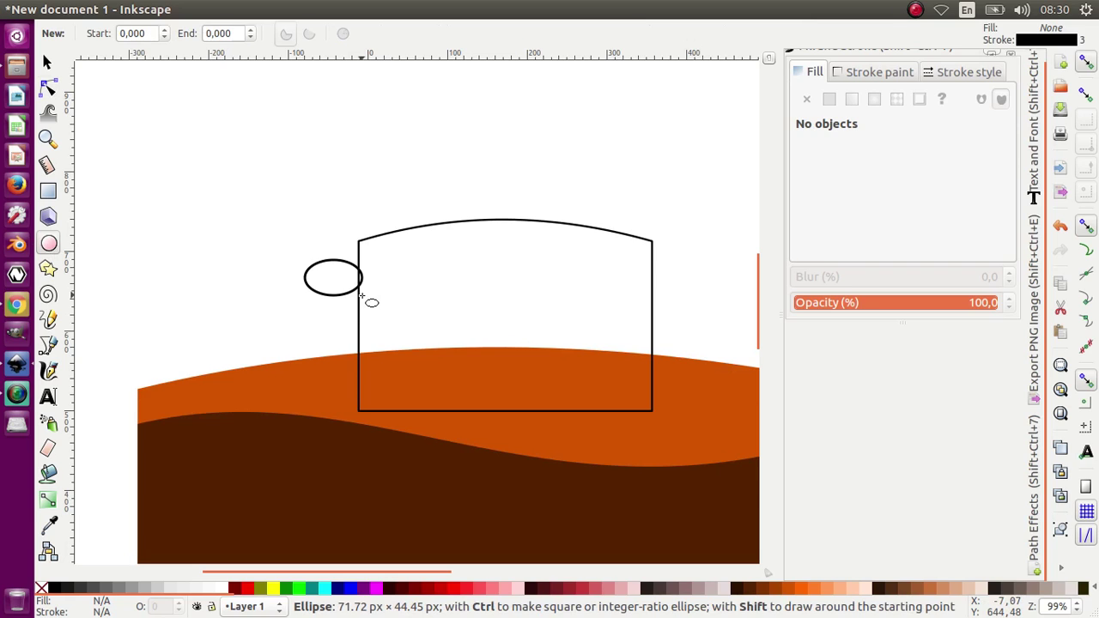
pyautogui.moveTo(361, 296); pyautogui.dragTo(363, 298)
# Duplicate the ellipse and scale the copy about its centre to about 63 by 41 px
pyautogui.click(47, 63)
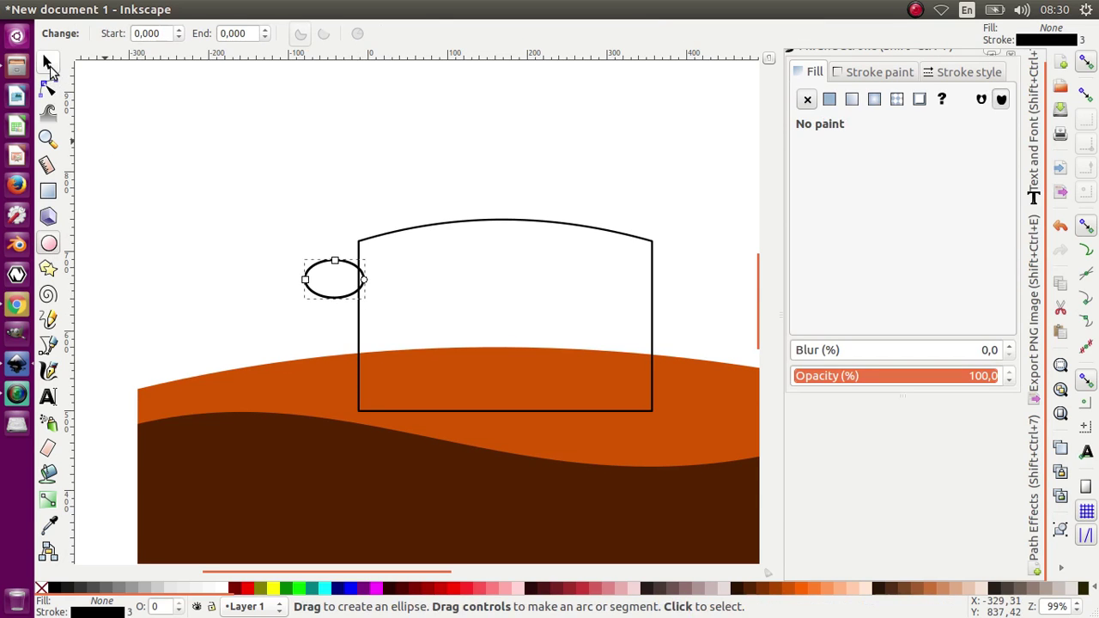
pyautogui.rightClick(311, 273)
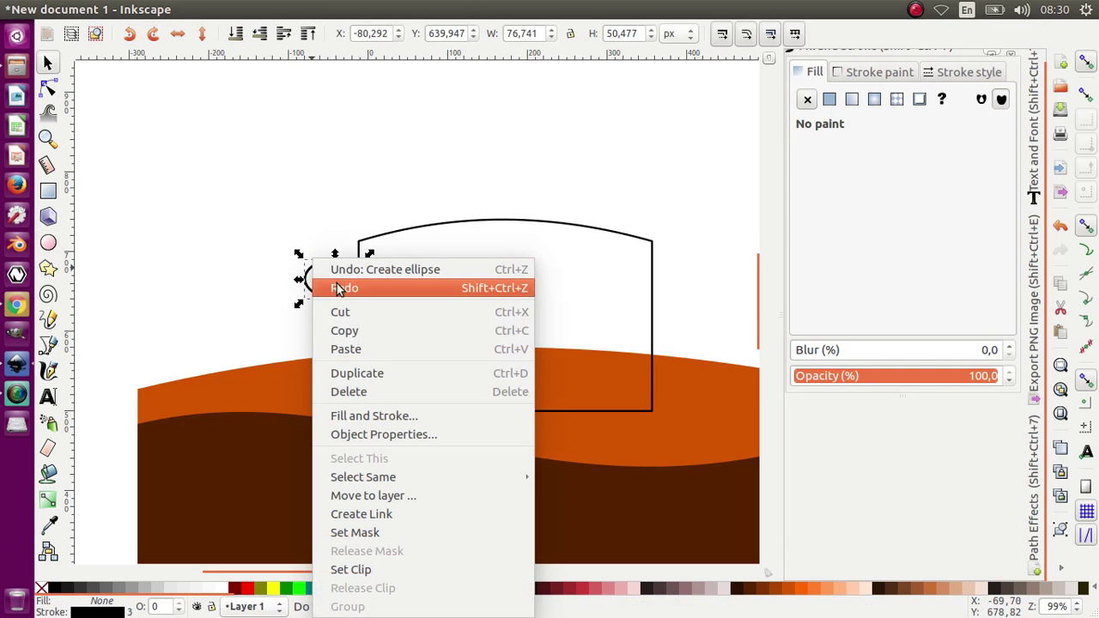
pyautogui.click(364, 371)
pyautogui.keyDown('ctrl'); pyautogui.scroll(2, 352, 325); pyautogui.keyUp('ctrl')
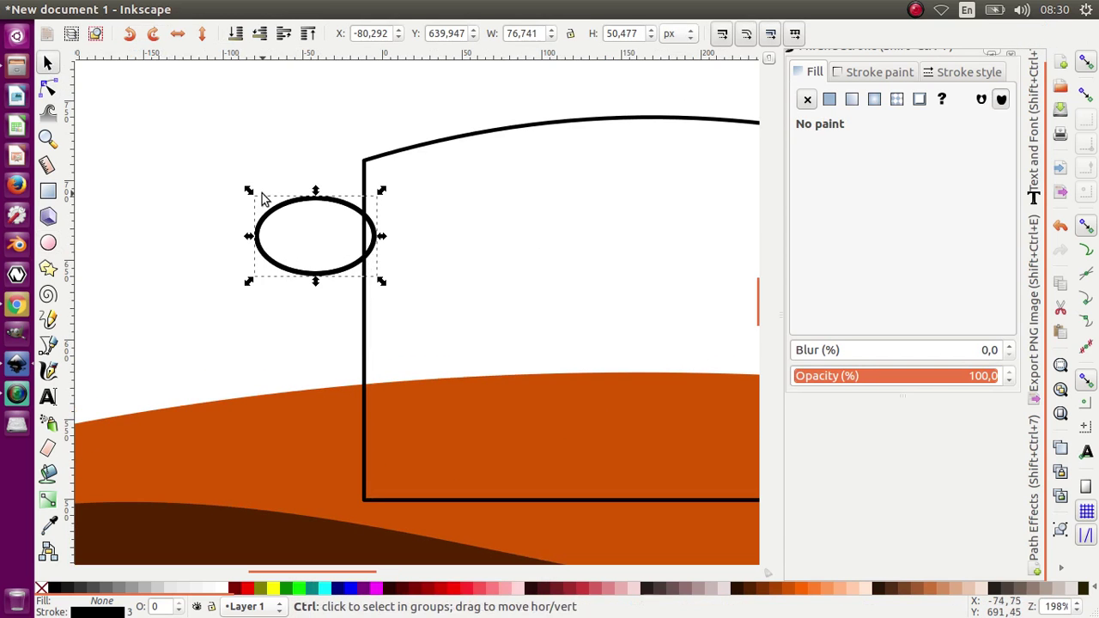
pyautogui.moveTo(248, 191); pyautogui.dragTo(251, 197)
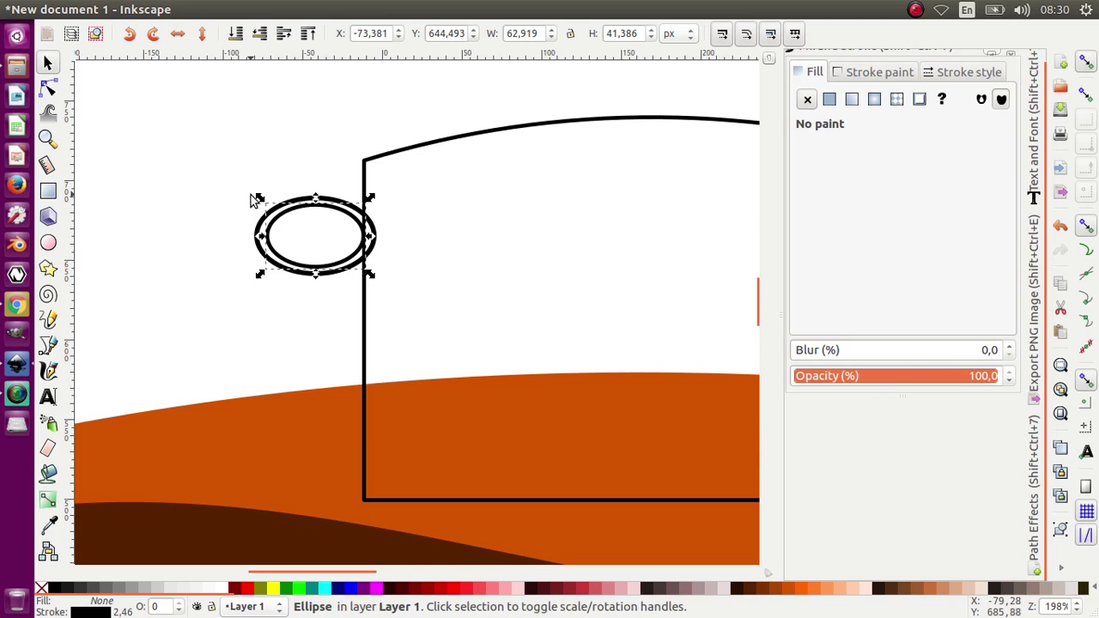
# Flatten the inner ellipse to about 34 px high and stretch its right side to about 80 px wide
pyautogui.press('shift')
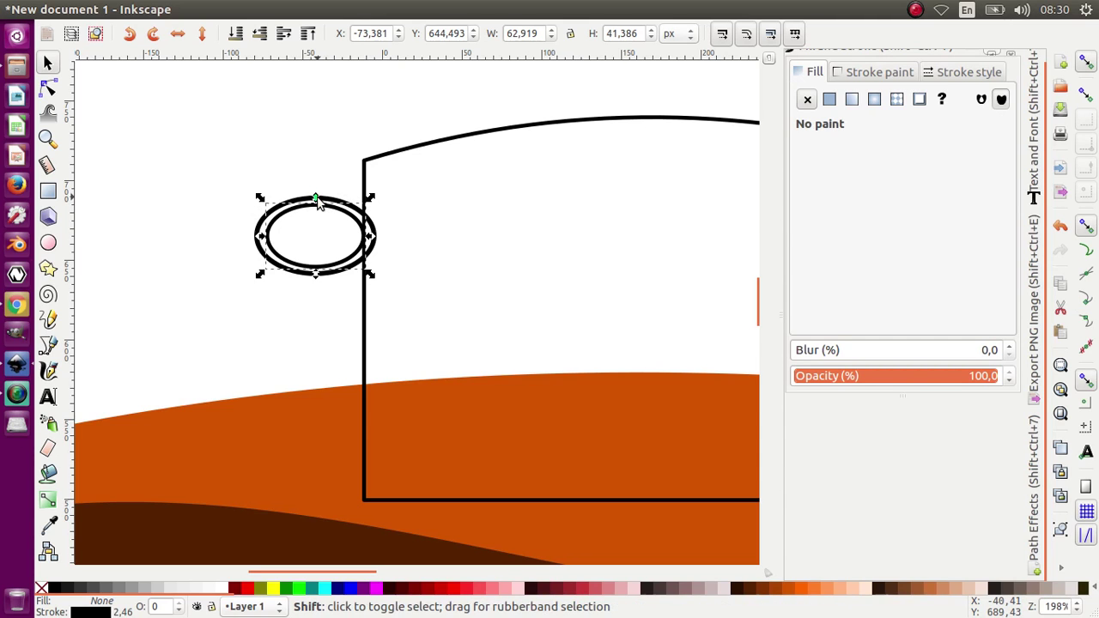
pyautogui.moveTo(318, 198); pyautogui.dragTo(319, 209)
pyautogui.moveTo(370, 235); pyautogui.dragTo(397, 246)
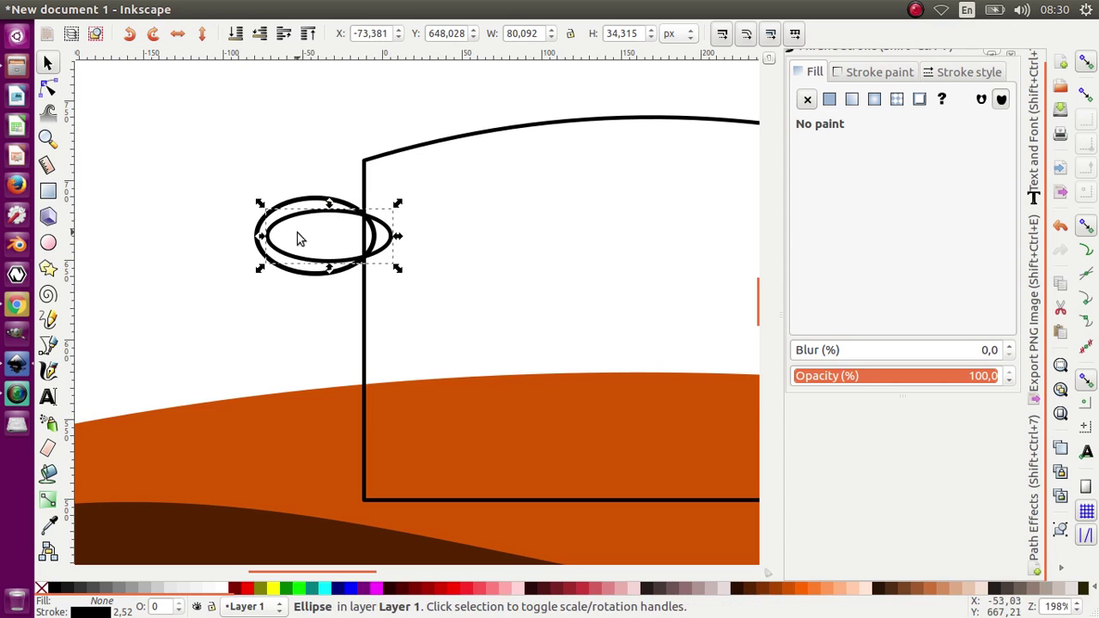
# Subtract the inner ellipse from the outer one with Difference to form a crescent-shaped handle, and deselect it
pyautogui.moveTo(205, 157); pyautogui.dragTo(423, 316)
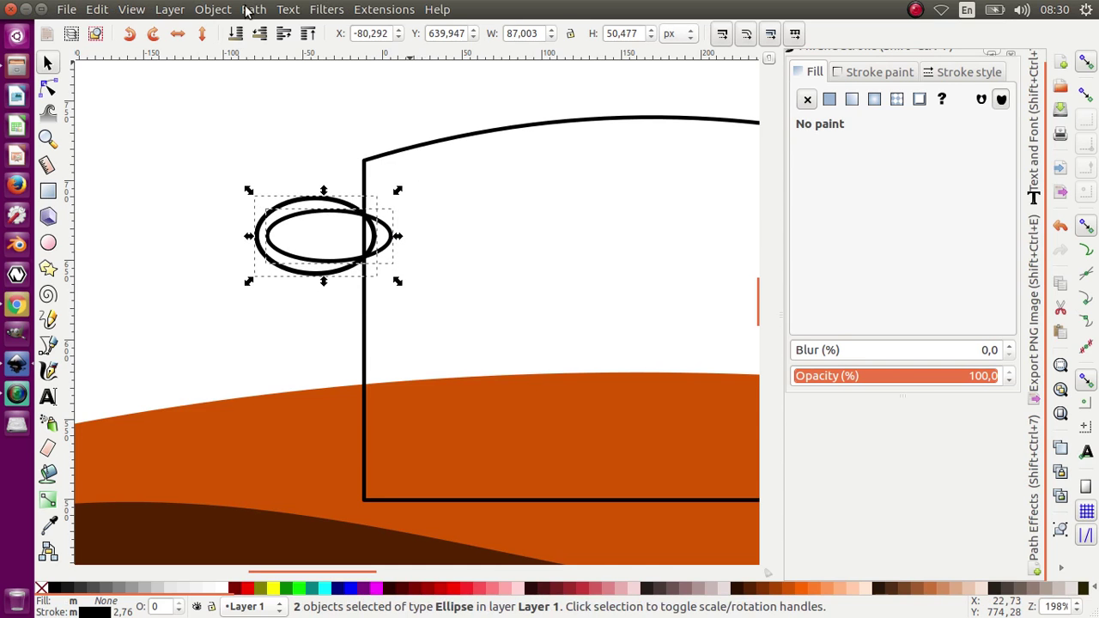
pyautogui.click(246, 9)
pyautogui.click(303, 123)
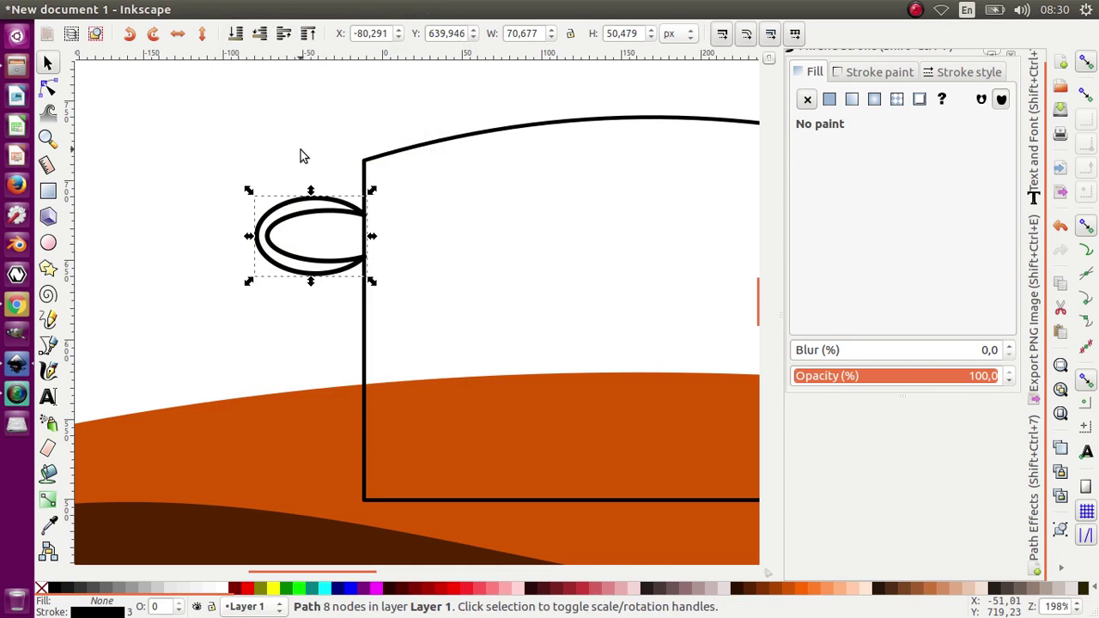
pyautogui.click(301, 155)
pyautogui.click(48, 191)
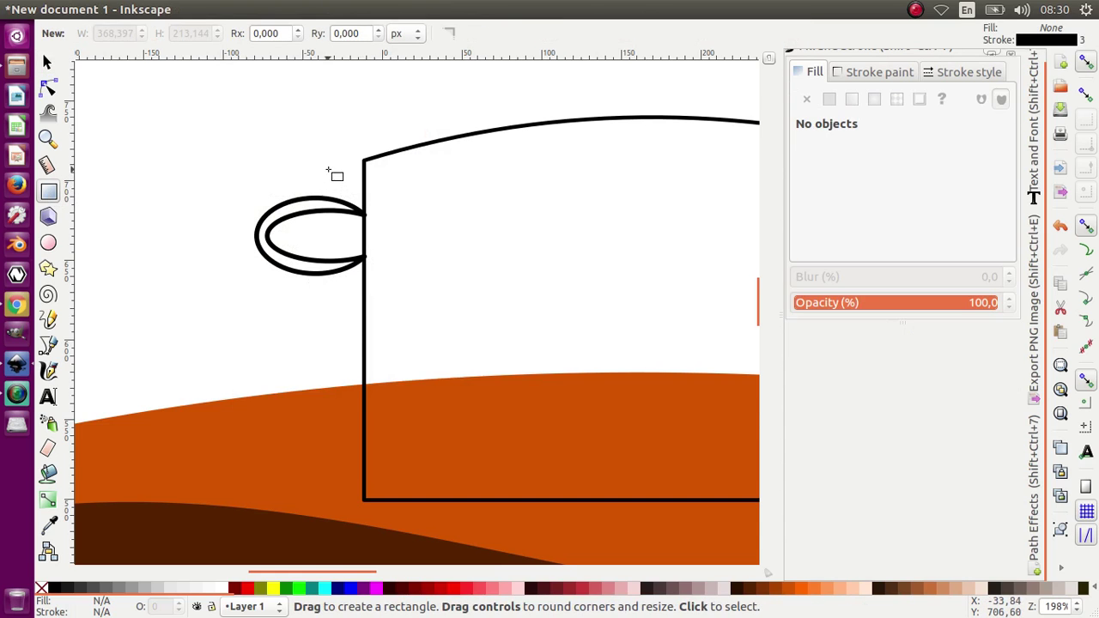
pyautogui.click(47, 64)
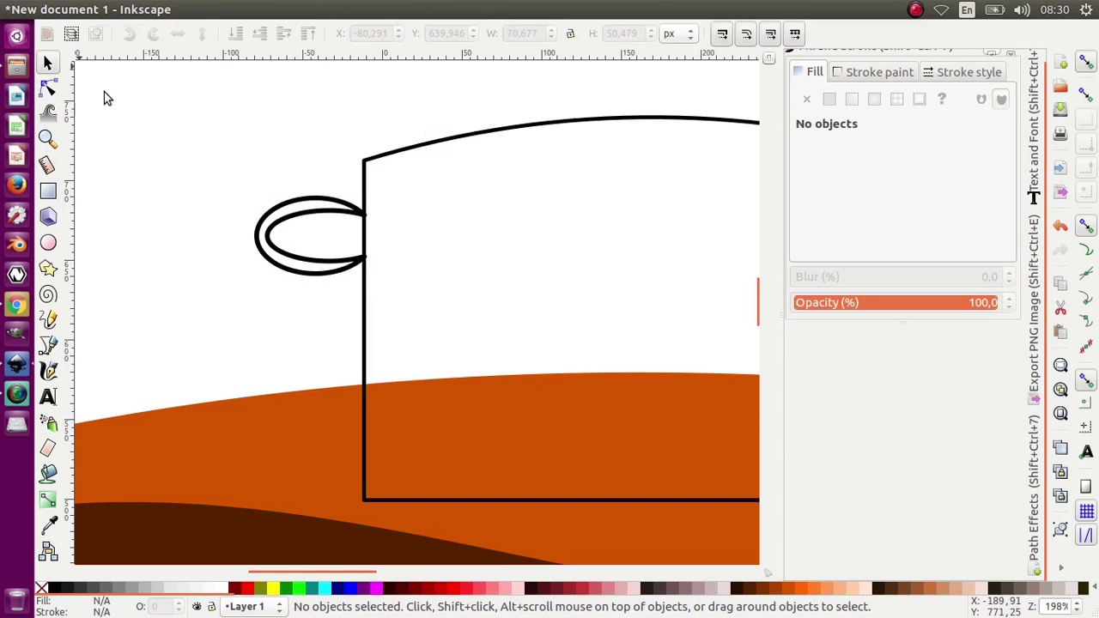
# Rotate the crescent slightly counterclockwise and move it over the outlined box's upper-left corner
pyautogui.click(314, 219)
pyautogui.click(310, 198)
pyautogui.moveTo(372, 197); pyautogui.dragTo(366, 178)
pyautogui.moveTo(302, 201); pyautogui.dragTo(375, 160)
pyautogui.scroll(3, 354, 180)
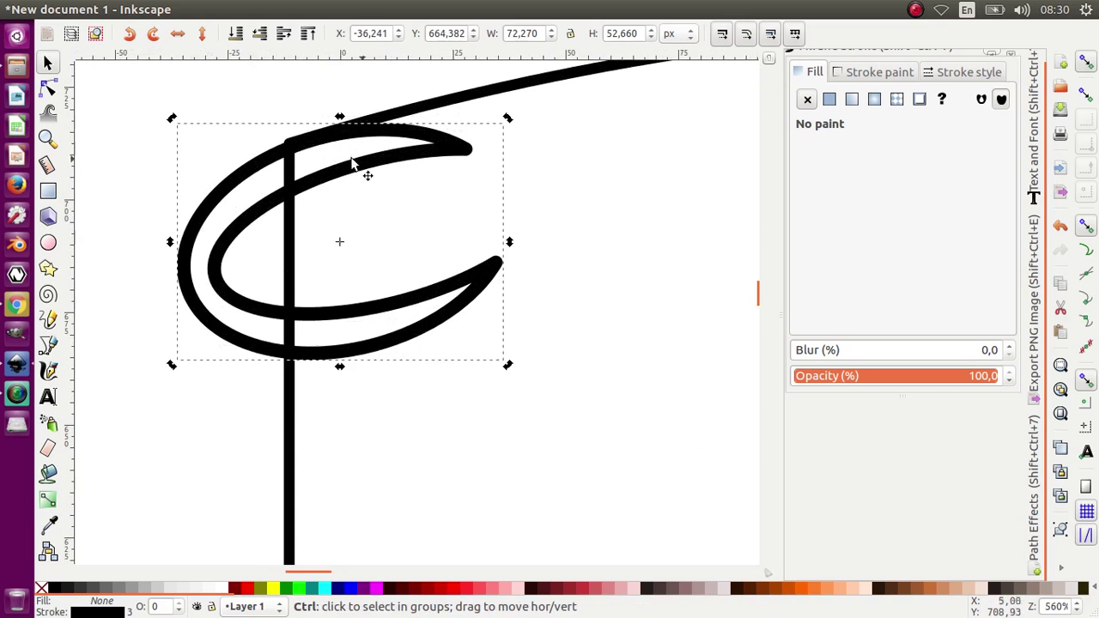
# Nudge the crescent slightly up and left so it follows the box outline's upper-left corner
pyautogui.moveTo(265, 162); pyautogui.dragTo(273, 158)
pyautogui.scroll(-4, 258, 225)
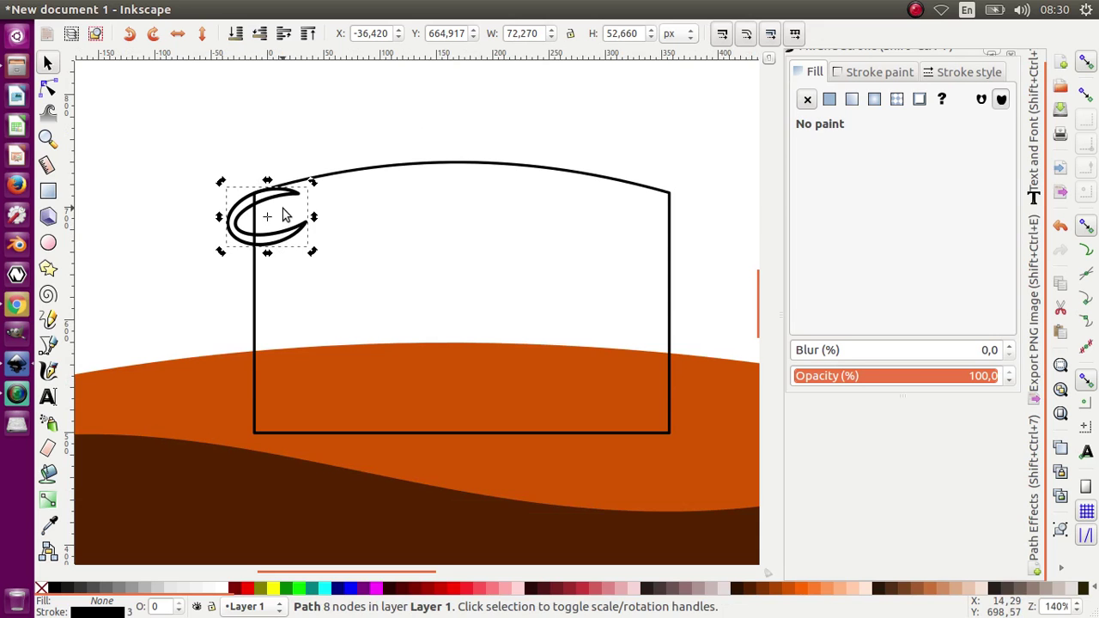
pyautogui.scroll(1, 282, 216)
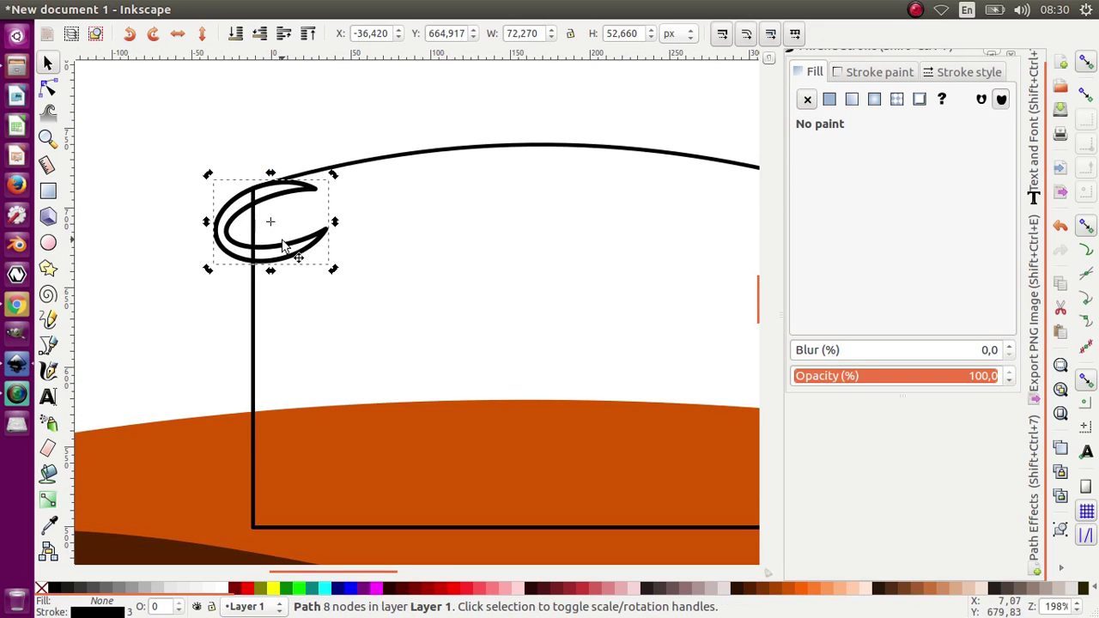
# Duplicate the crescent, mirror the copy horizontally and place it over the box outline's upper-right corner
pyautogui.rightClick(235, 201)
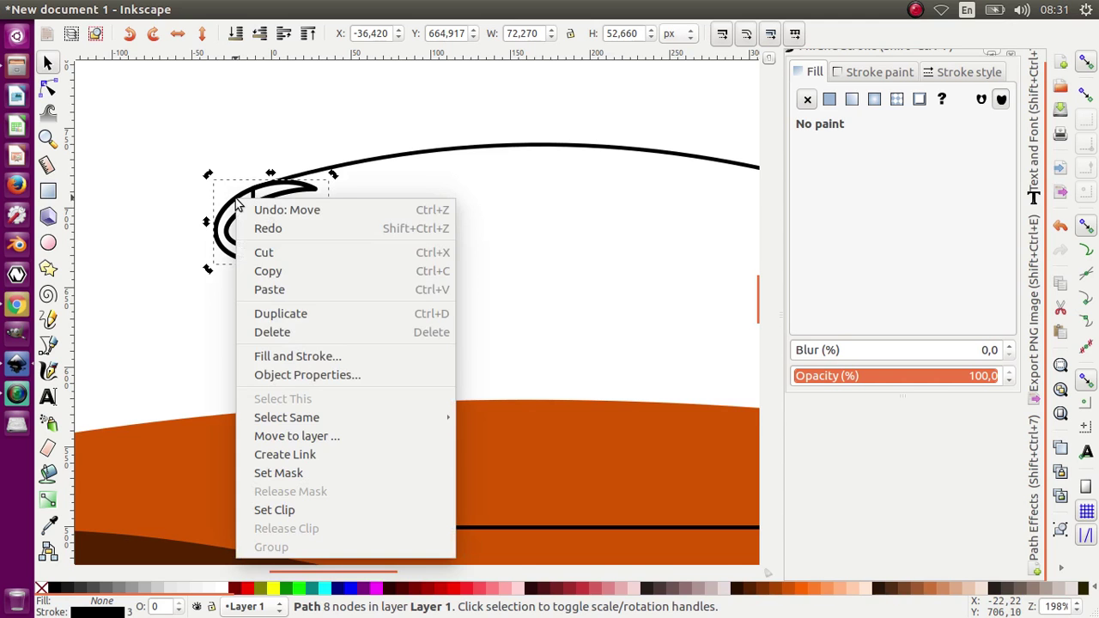
pyautogui.click(328, 309)
pyautogui.moveTo(206, 221); pyautogui.dragTo(327, 244)
pyautogui.keyDown('ctrl'); pyautogui.scroll(-2, 171, 238); pyautogui.keyUp('ctrl')
pyautogui.moveTo(255, 228); pyautogui.dragTo(502, 216)
pyautogui.keyDown('ctrl'); pyautogui.scroll(4, 532, 249); pyautogui.keyUp('ctrl')
pyautogui.keyDown('ctrl'); pyautogui.scroll(-3, 518, 241); pyautogui.keyUp('ctrl')
pyautogui.keyDown('ctrl'); pyautogui.scroll(-1, 519, 242); pyautogui.keyUp('ctrl')
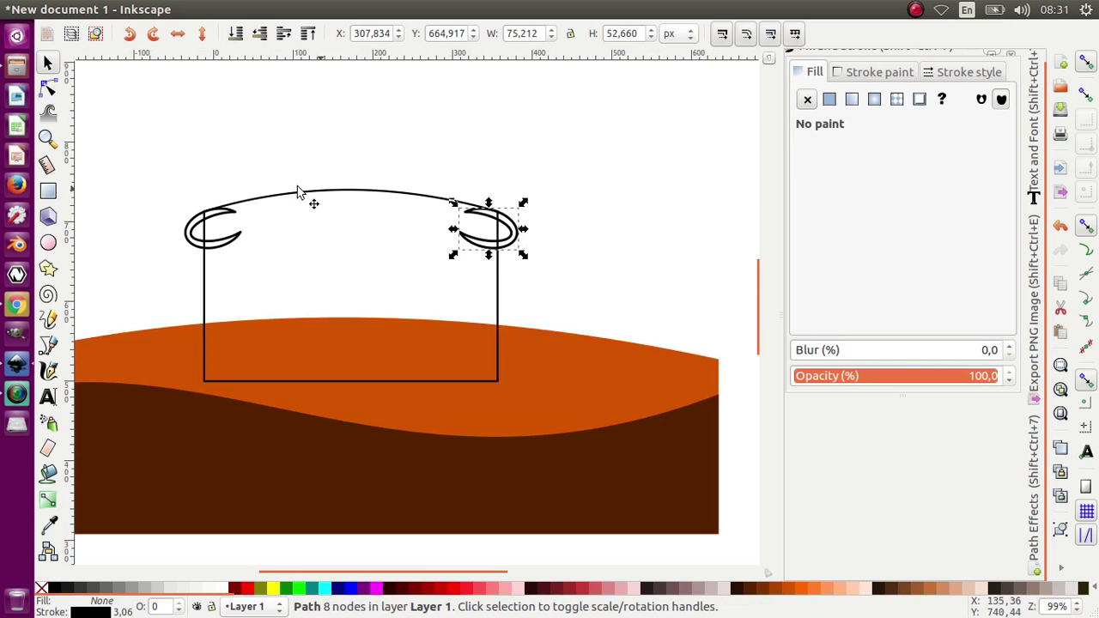
# Try to merge the box outline and both crescents into one shape with Union
pyautogui.moveTo(159, 151)
pyautogui.mouseDown()
pyautogui.moveTo(585, 442)
pyautogui.moveTo(580, 411)
pyautogui.mouseUp()
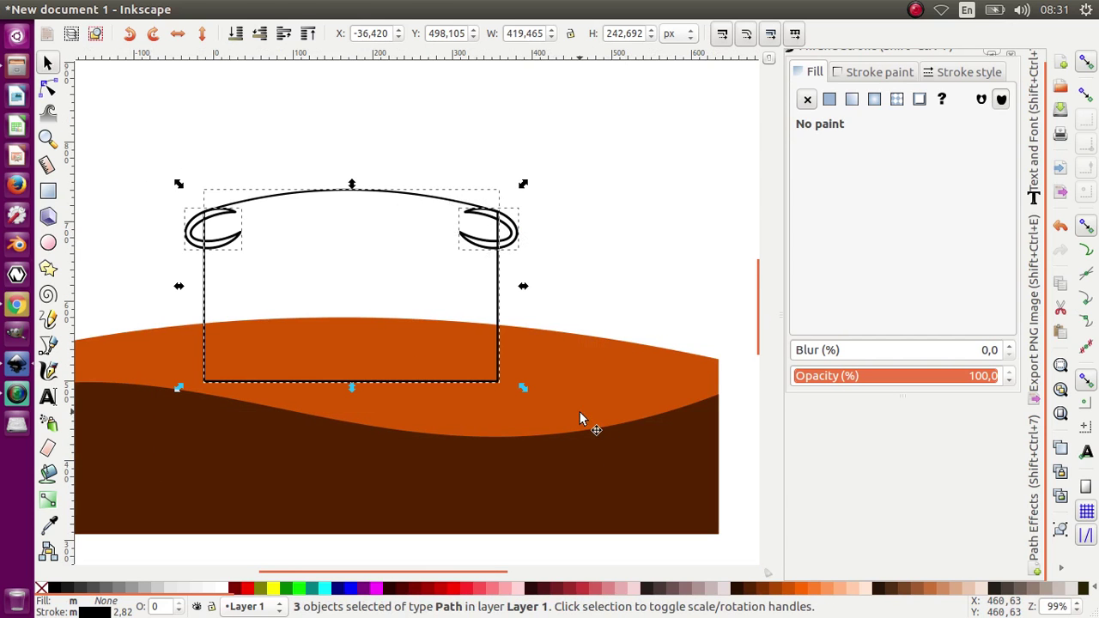
pyautogui.click(246, 10)
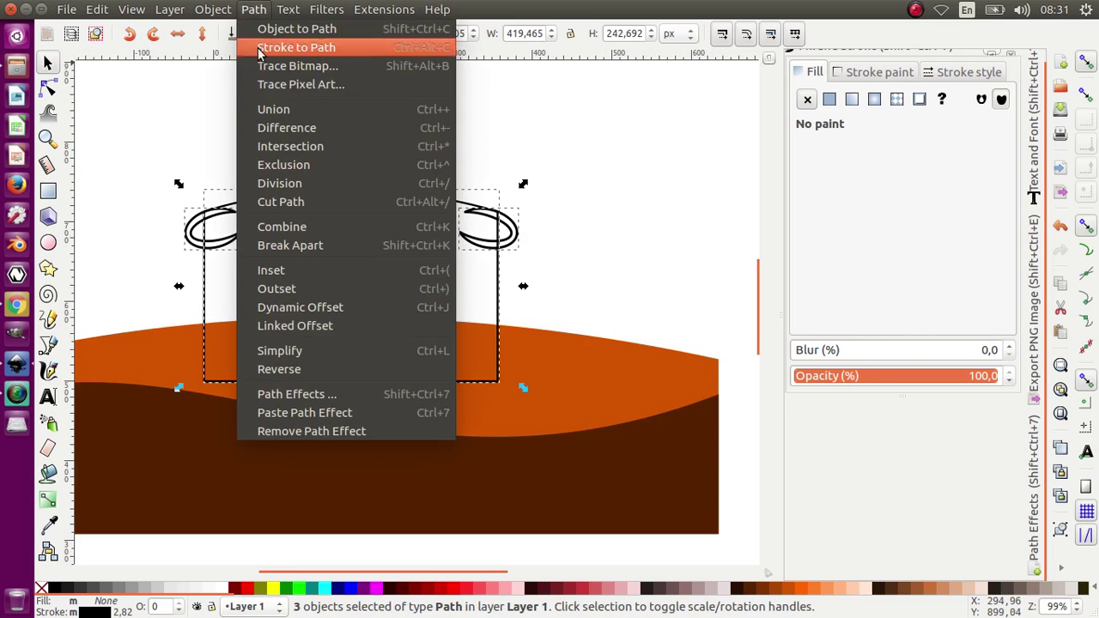
pyautogui.click(283, 110)
pyautogui.click(347, 135)
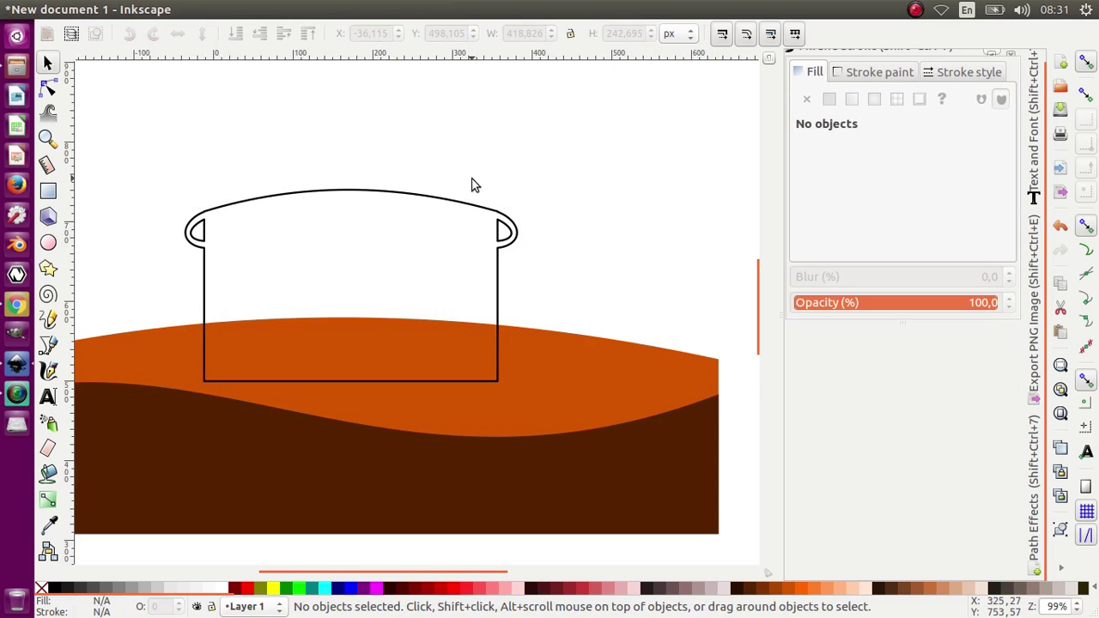
pyautogui.keyDown('ctrl'); pyautogui.scroll(-1, 535, 233); pyautogui.keyUp('ctrl')
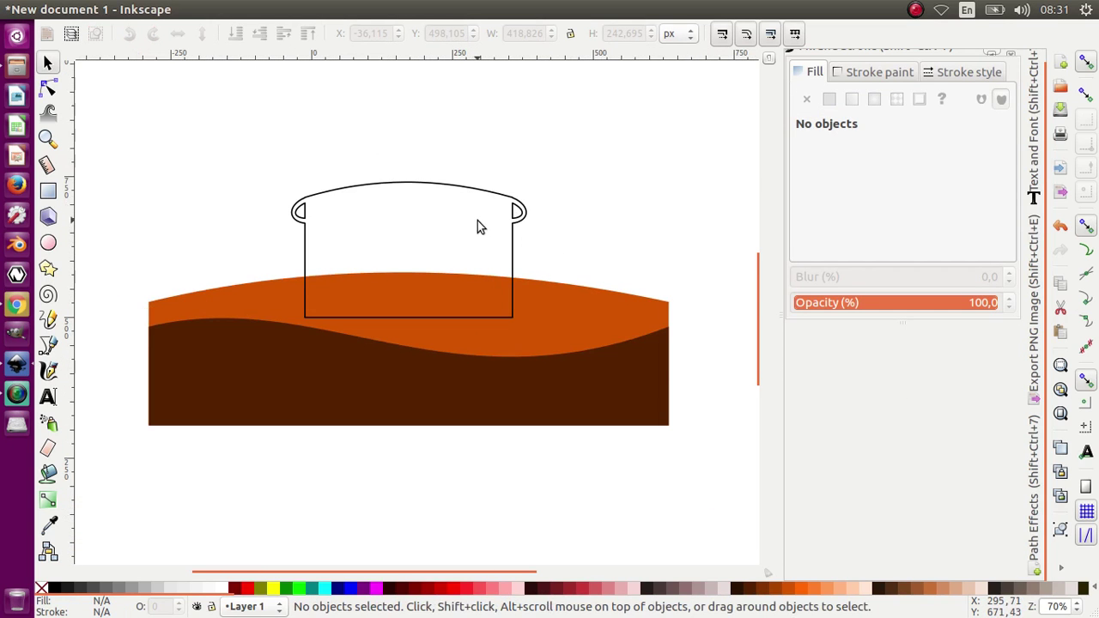
pyautogui.scroll(1, 479, 220)
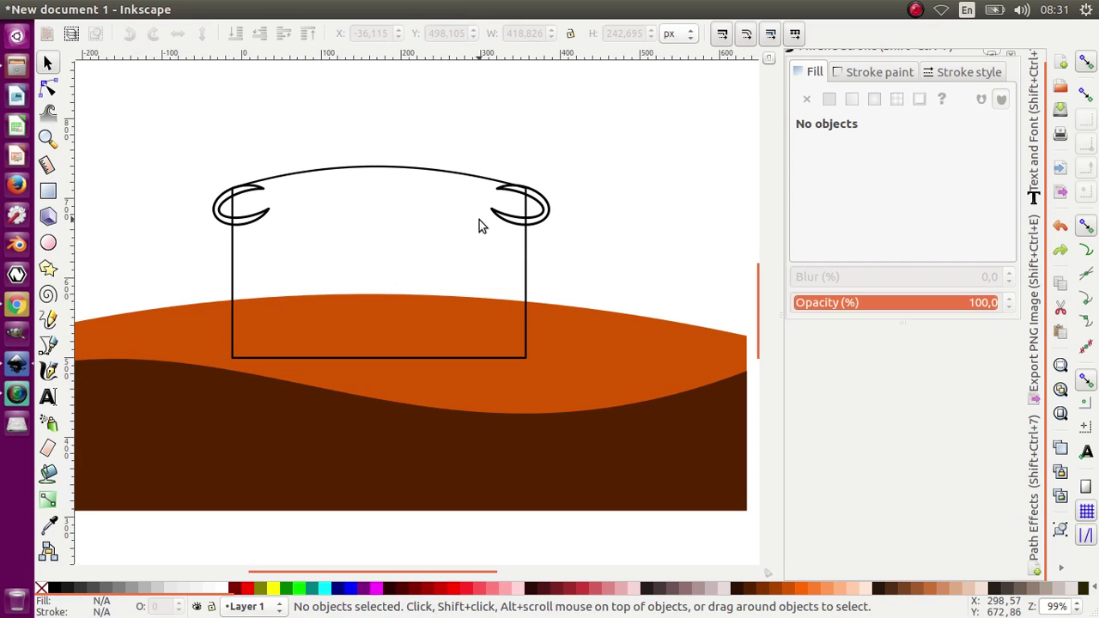
# Enlarge the right crescent proportionally to about 104 by 73 px
pyautogui.keyDown('ctrl'); pyautogui.scroll(3, 534, 200); pyautogui.keyUp('ctrl')
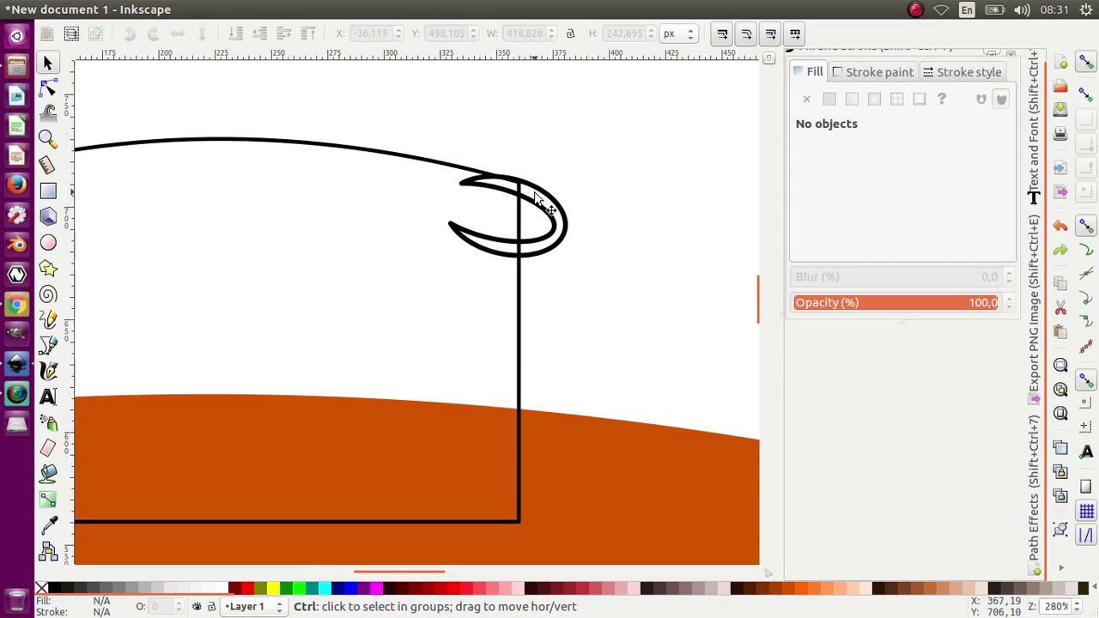
pyautogui.keyDown('ctrl'); pyautogui.scroll(2, 534, 200); pyautogui.keyUp('ctrl')
pyautogui.click(534, 187)
pyautogui.moveTo(535, 187)
pyautogui.mouseDown()
pyautogui.moveTo(515, 189)
pyautogui.moveTo(523, 183)
pyautogui.mouseUp()
pyautogui.keyDown('ctrl'); pyautogui.scroll(-1, 429, 219); pyautogui.keyUp('ctrl')
pyautogui.moveTo(559, 246); pyautogui.dragTo(702, 286)
pyautogui.keyDown('ctrl'); pyautogui.scroll(-3, 494, 283); pyautogui.keyUp('ctrl')
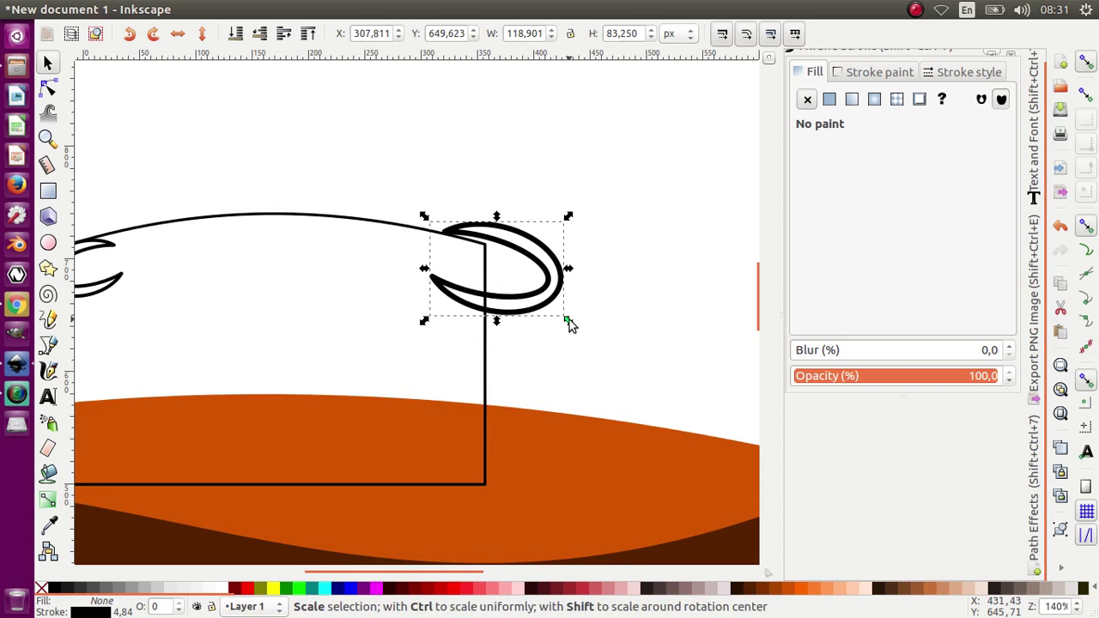
pyautogui.moveTo(566, 321); pyautogui.dragTo(552, 316)
# Move the enlarged crescent back over the box outline's upper-right corner, lining it up with the arched top edge
pyautogui.click(558, 287)
pyautogui.moveTo(557, 275); pyautogui.dragTo(519, 273)
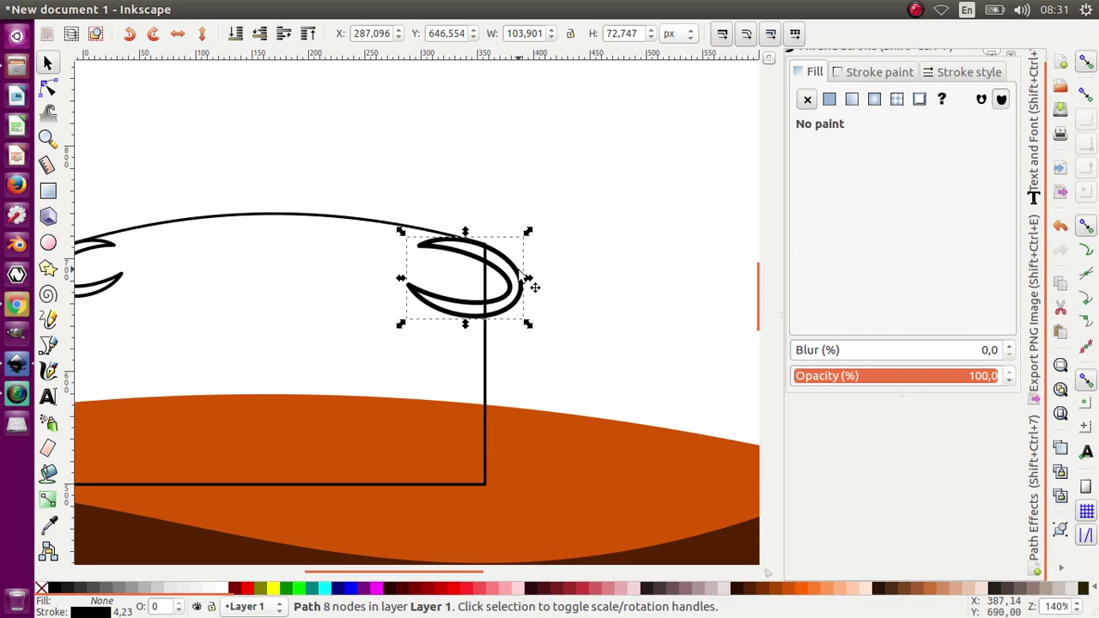
pyautogui.keyDown('ctrl'); pyautogui.scroll(1, 498, 267); pyautogui.keyUp('ctrl')
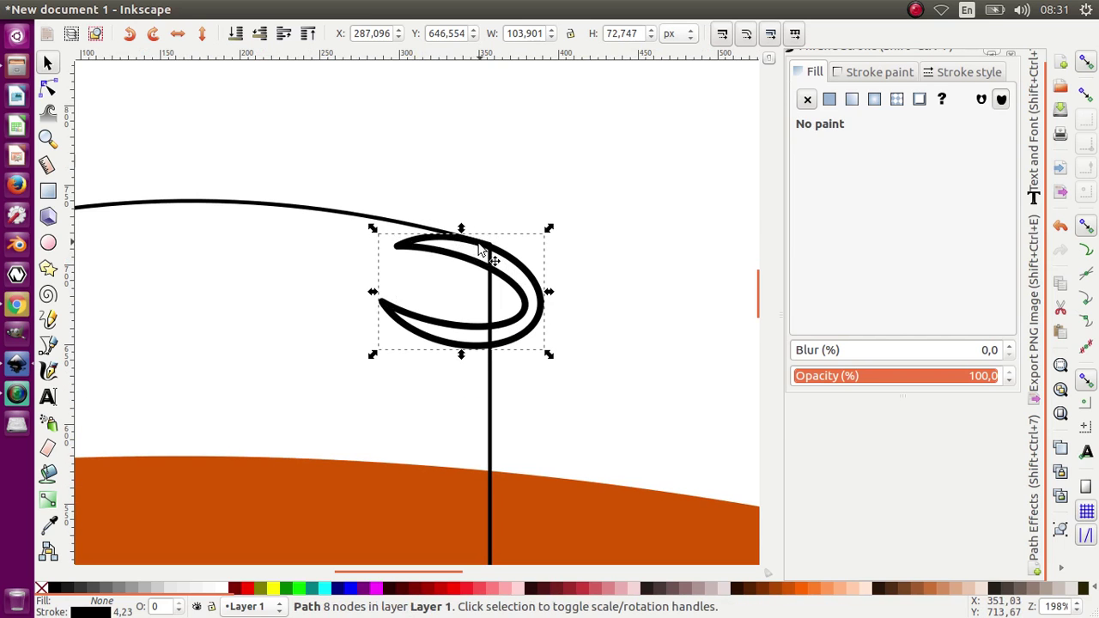
pyautogui.moveTo(495, 264); pyautogui.dragTo(501, 267)
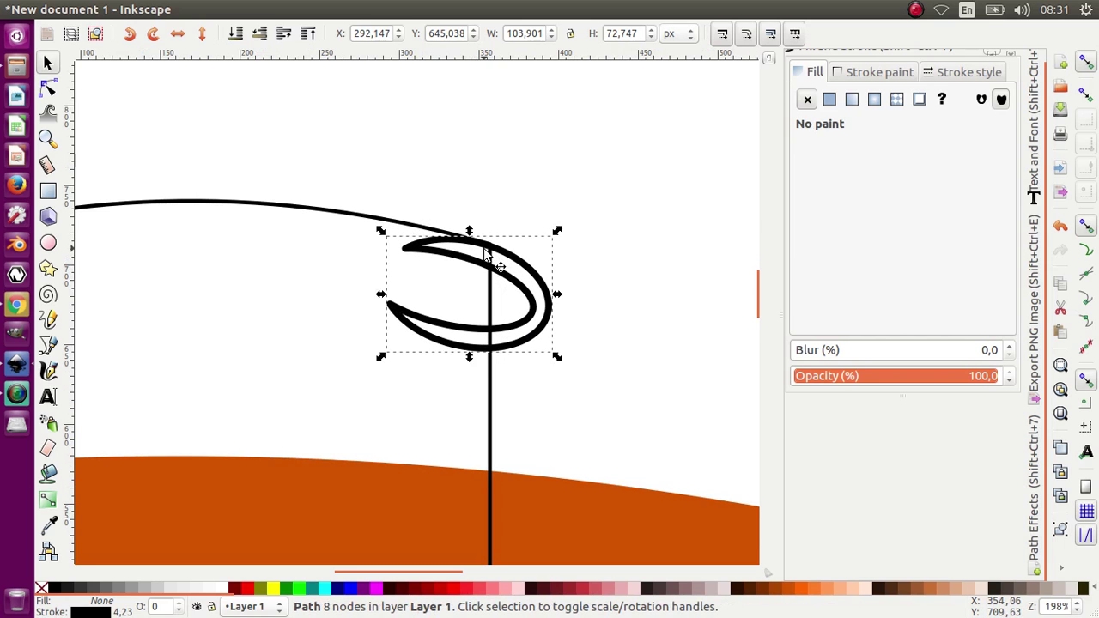
# Delete the smaller crescent at the box outline's upper-left corner
pyautogui.keyDown('ctrl'); pyautogui.scroll(-2, 501, 267); pyautogui.keyUp('ctrl')
pyautogui.moveTo(144, 234); pyautogui.dragTo(267, 332)
pyautogui.press('Delete')
# Duplicate the enlarged right crescent and mirror the copy horizontally onto the box outline's upper-left corner
pyautogui.rightClick(498, 265)
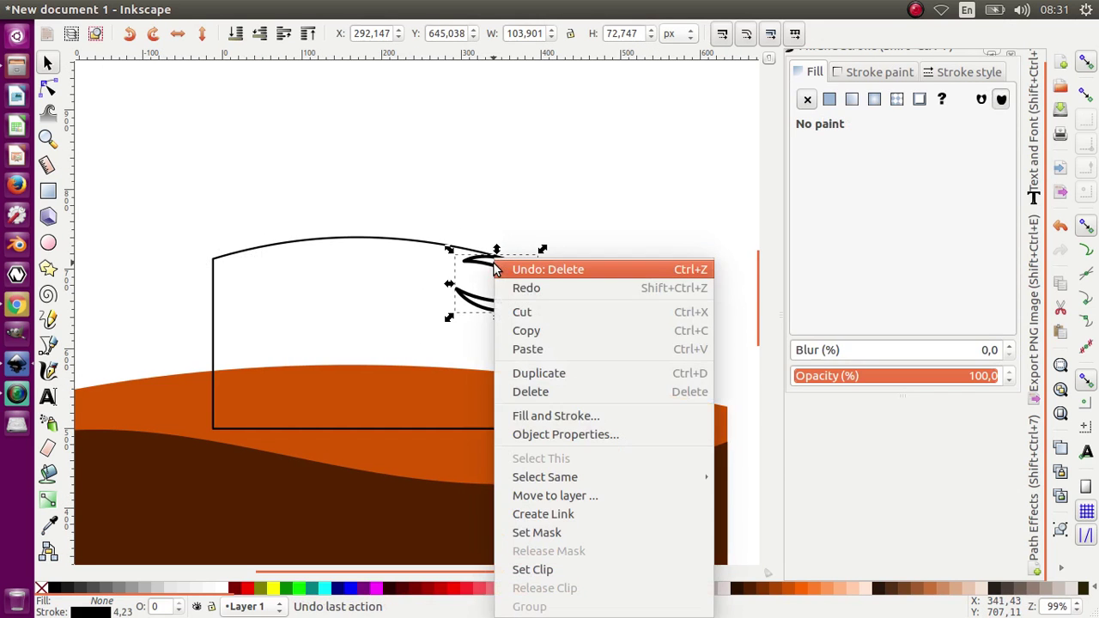
pyautogui.click(567, 369)
pyautogui.moveTo(542, 317); pyautogui.dragTo(193, 272)
pyautogui.scroll(3, 209, 284)
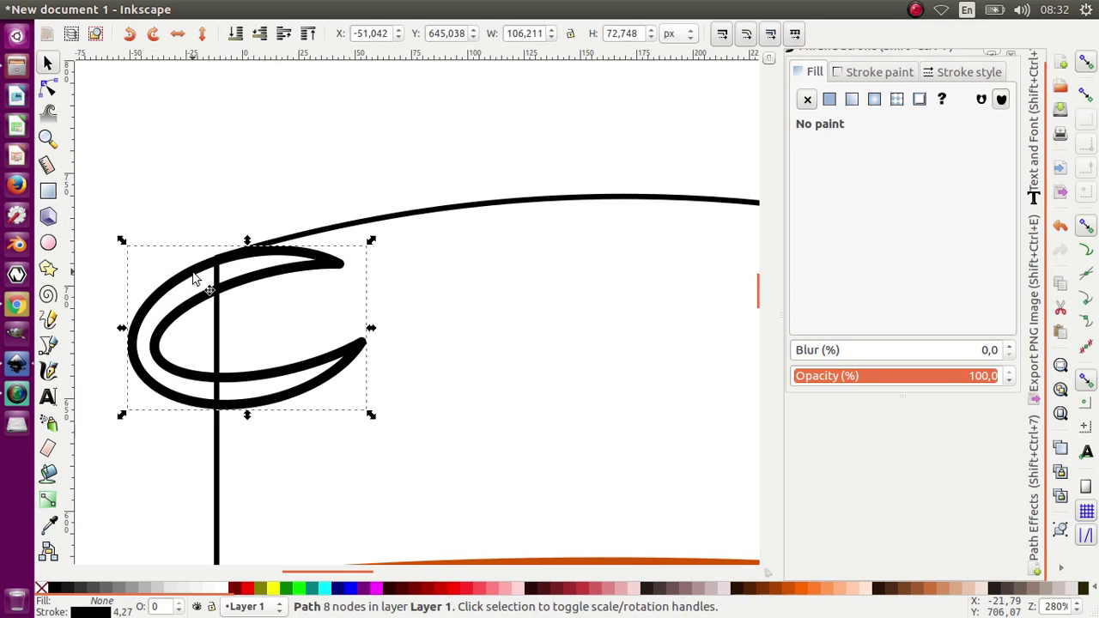
# Merge the box outline and both enlarged crescents into a single pot outline with Union, and deselect it
pyautogui.scroll(-3, 194, 277)
pyautogui.moveTo(160, 188); pyautogui.dragTo(567, 454)
pyautogui.click(255, 9)
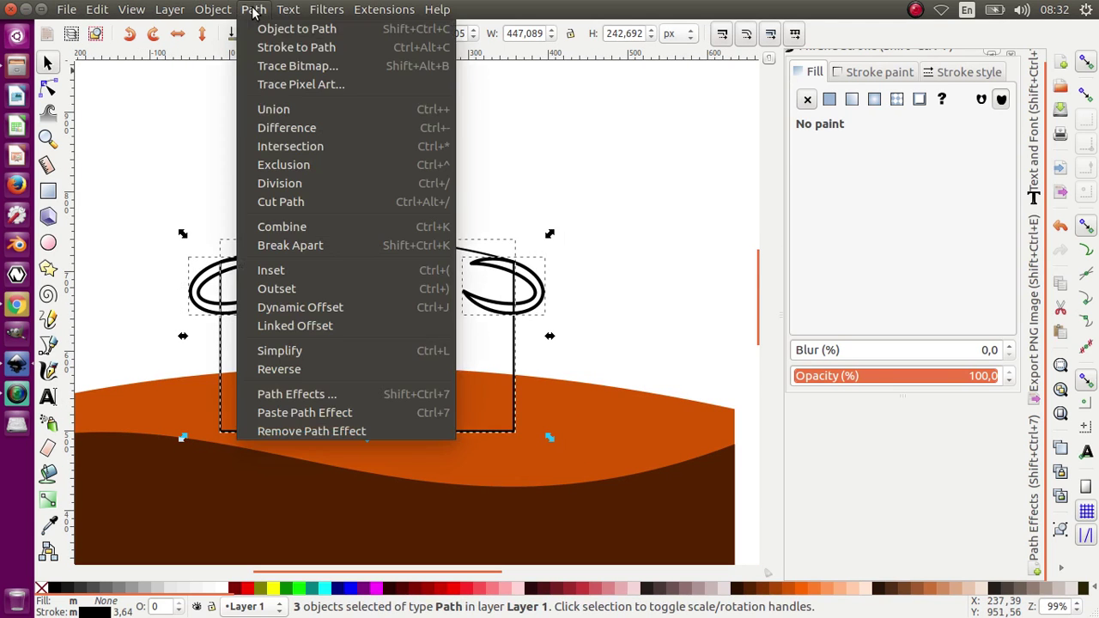
pyautogui.click(283, 110)
pyautogui.click(348, 151)
pyautogui.scroll(-3, 456, 297)
pyautogui.scroll(1, 464, 292)
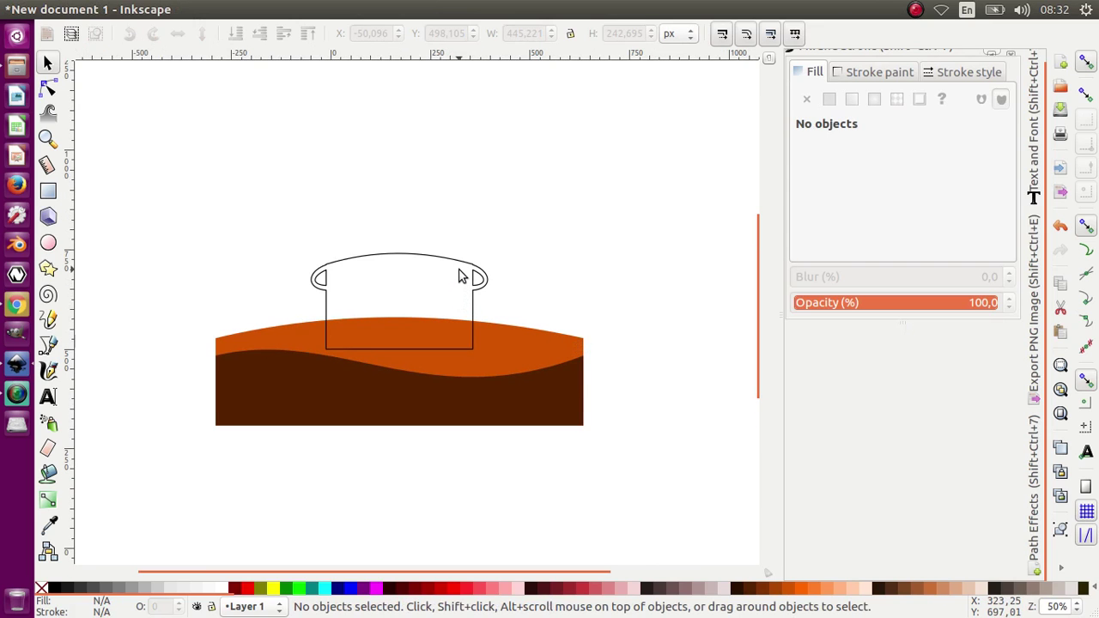
# Move the merged pot outline up by 10 px
pyautogui.click(441, 258)
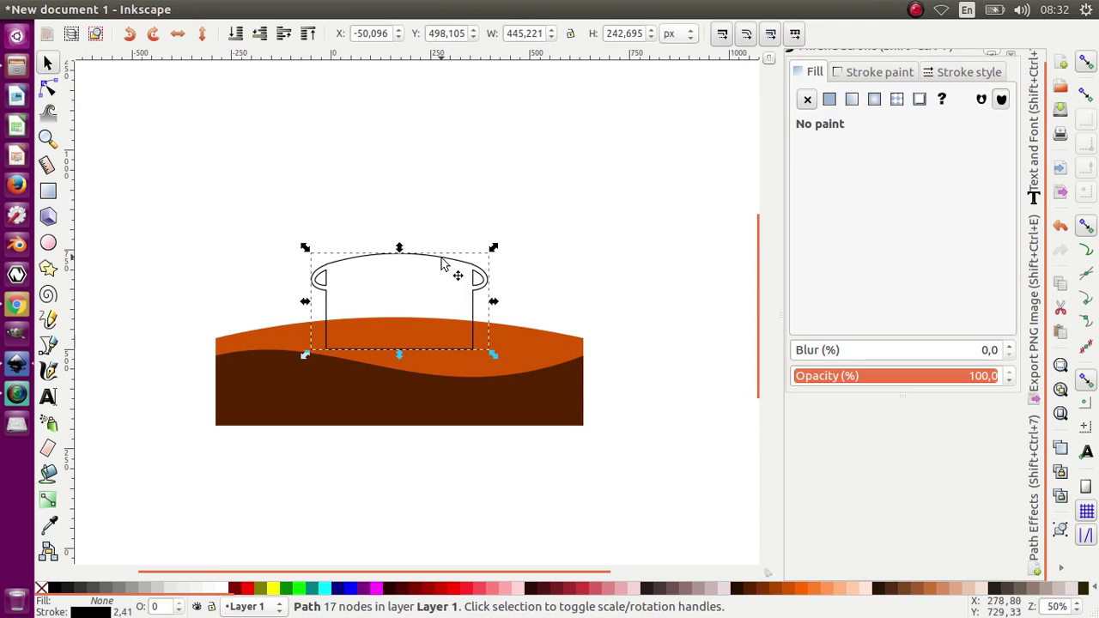
pyautogui.press('Down')
pyautogui.press('ctrl')
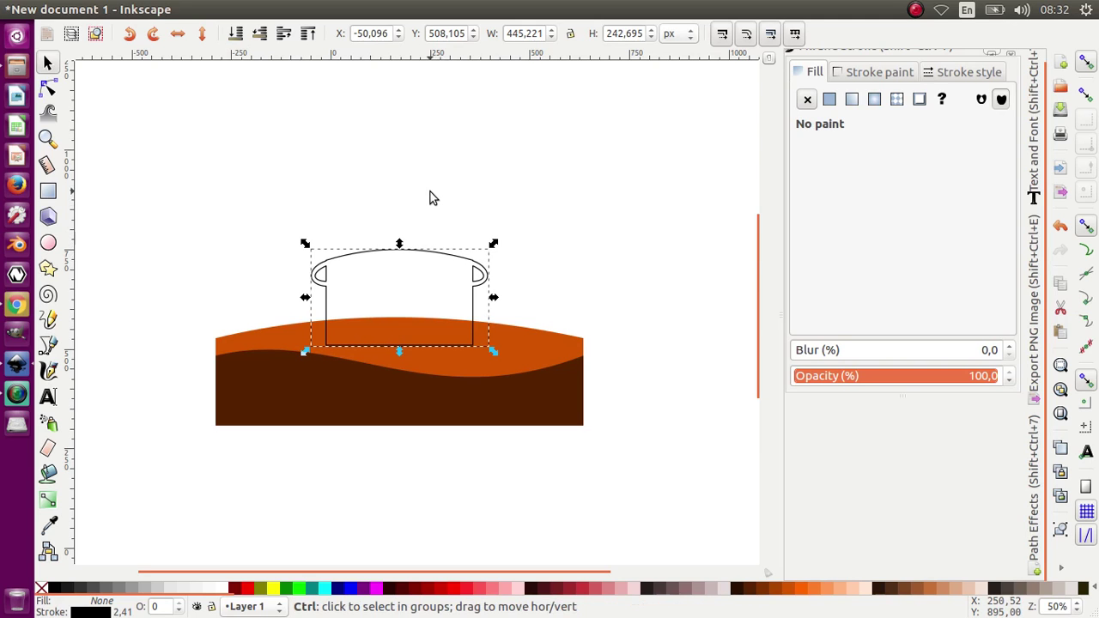
# Draw an ellipse about 366 by 203 px as wide as the pot body, and raise it so it overlaps the arched rim
pyautogui.scroll(1, 400, 228)
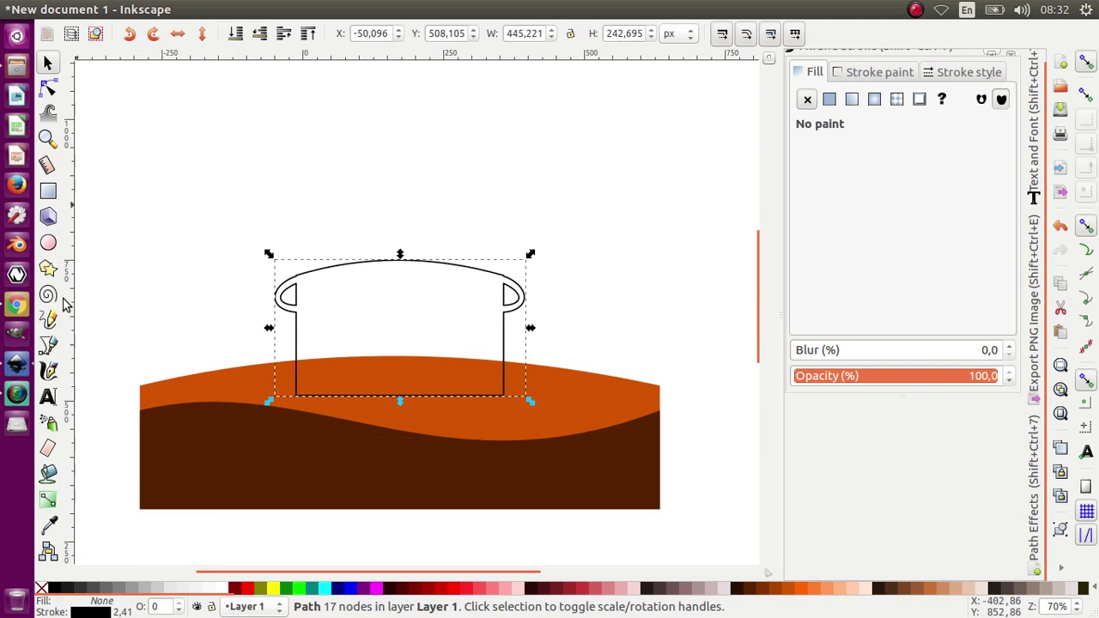
pyautogui.click(49, 244)
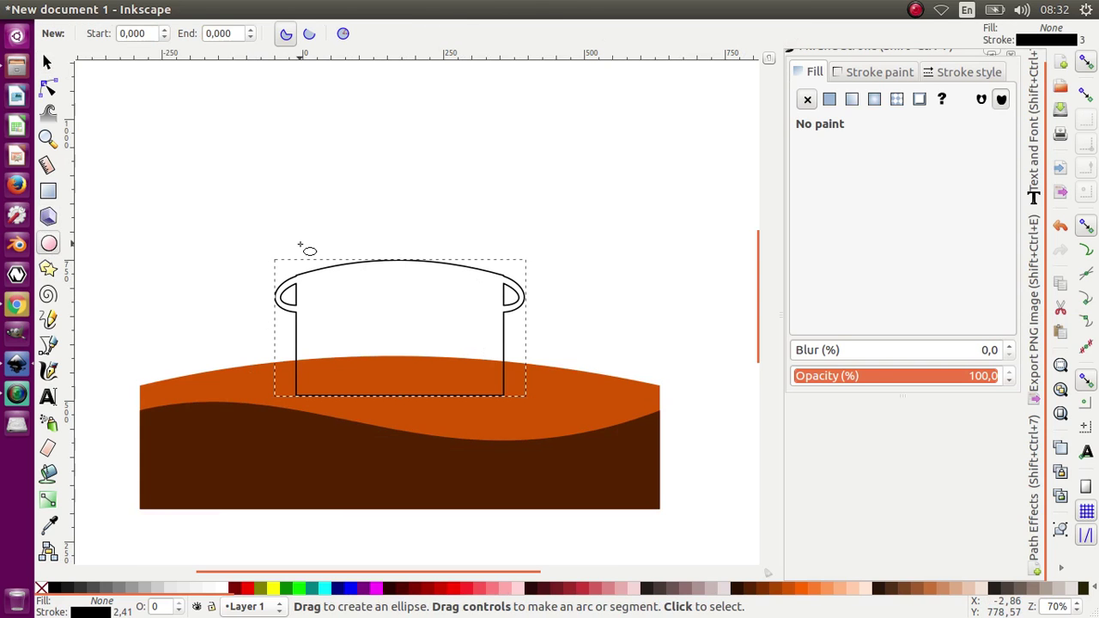
pyautogui.moveTo(297, 246); pyautogui.dragTo(482, 372)
pyautogui.click(47, 63)
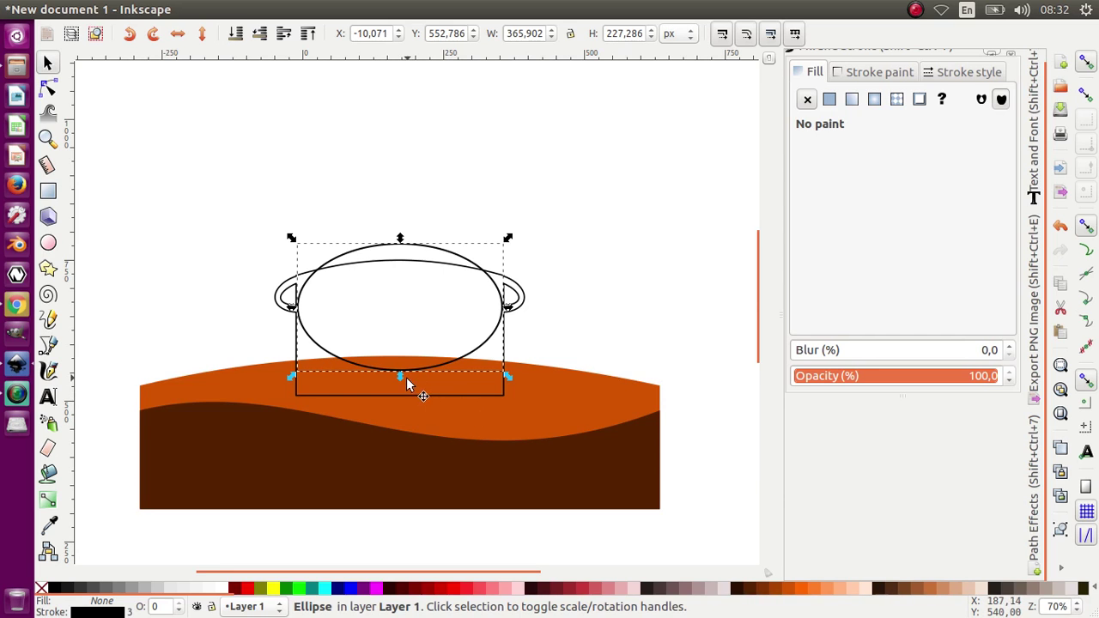
pyautogui.moveTo(400, 377); pyautogui.dragTo(401, 364)
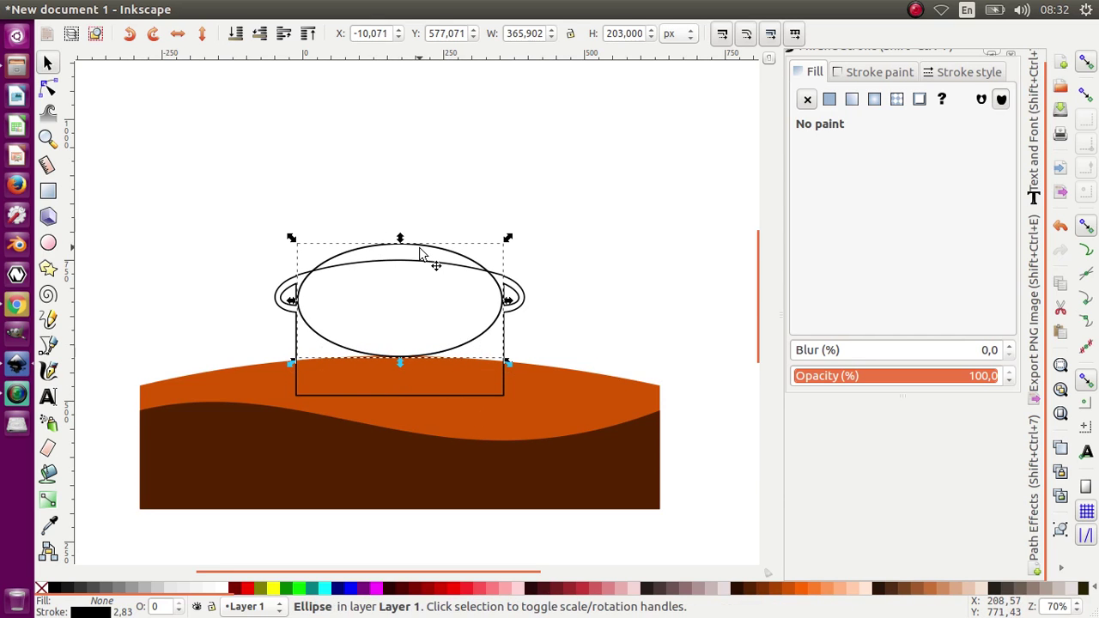
pyautogui.moveTo(425, 250); pyautogui.dragTo(433, 187)
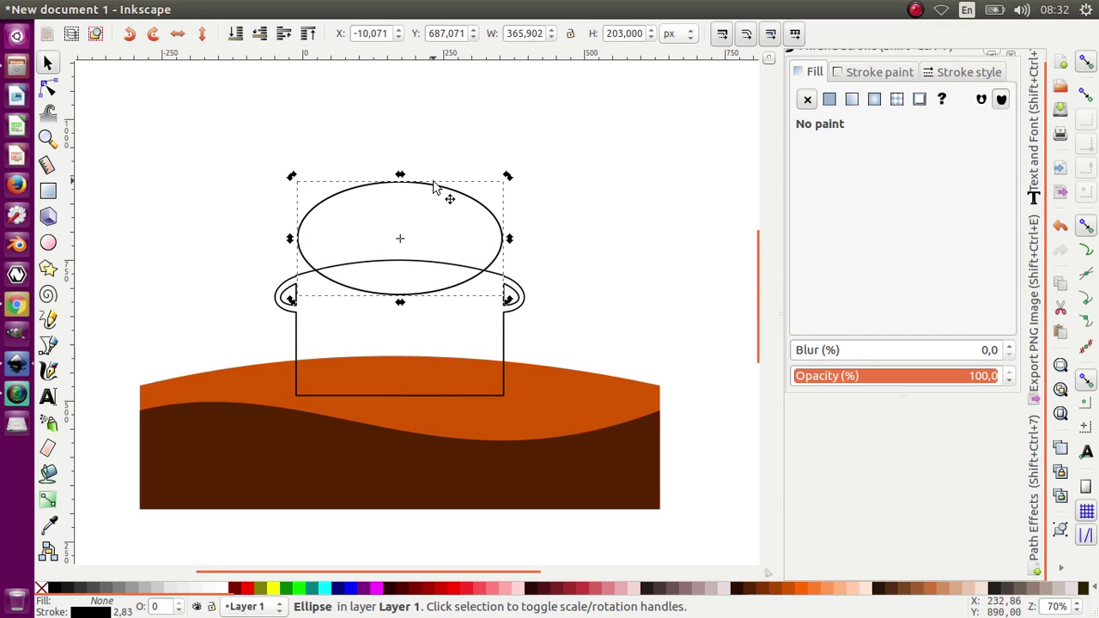
# Duplicate the ellipse, shift the copy slightly down and enlarge it to about 390 px wide
pyautogui.rightClick(434, 191)
pyautogui.click(483, 299)
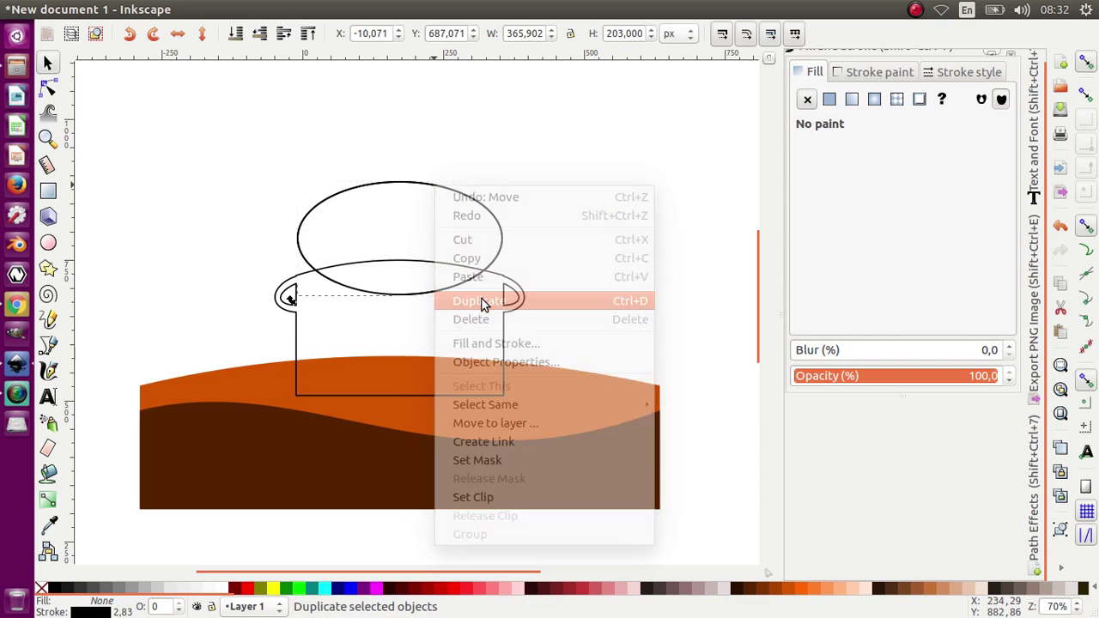
pyautogui.moveTo(406, 182); pyautogui.dragTo(407, 198)
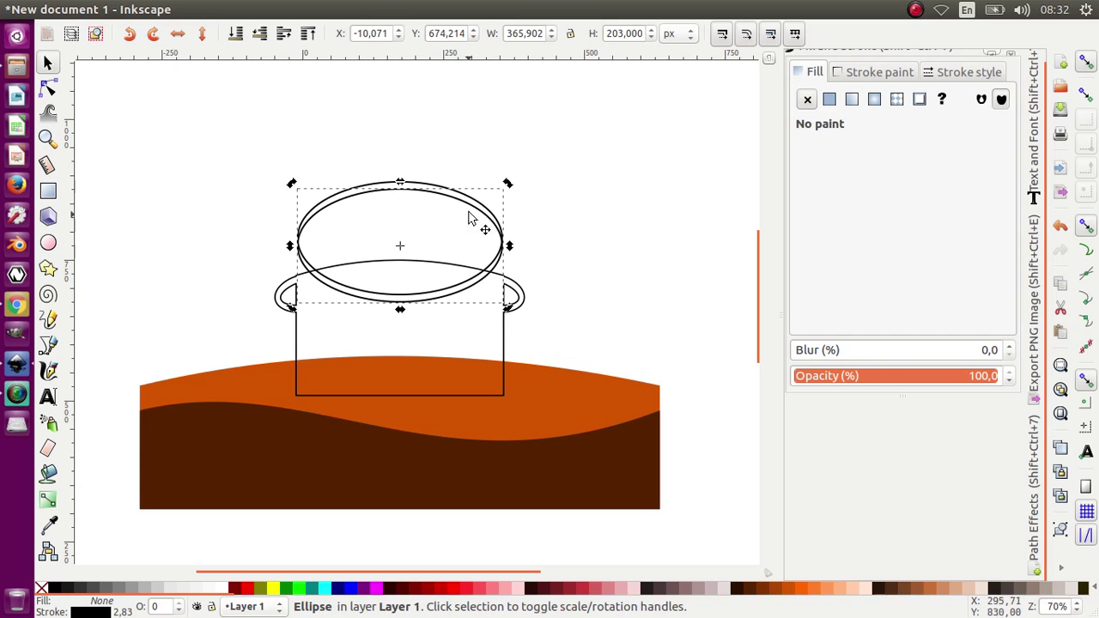
pyautogui.moveTo(508, 307); pyautogui.dragTo(523, 332)
# Subtract the larger ellipse from the original one with Difference to form a thin crescent lid, and deselect it
pyautogui.moveTo(279, 121); pyautogui.dragTo(539, 335)
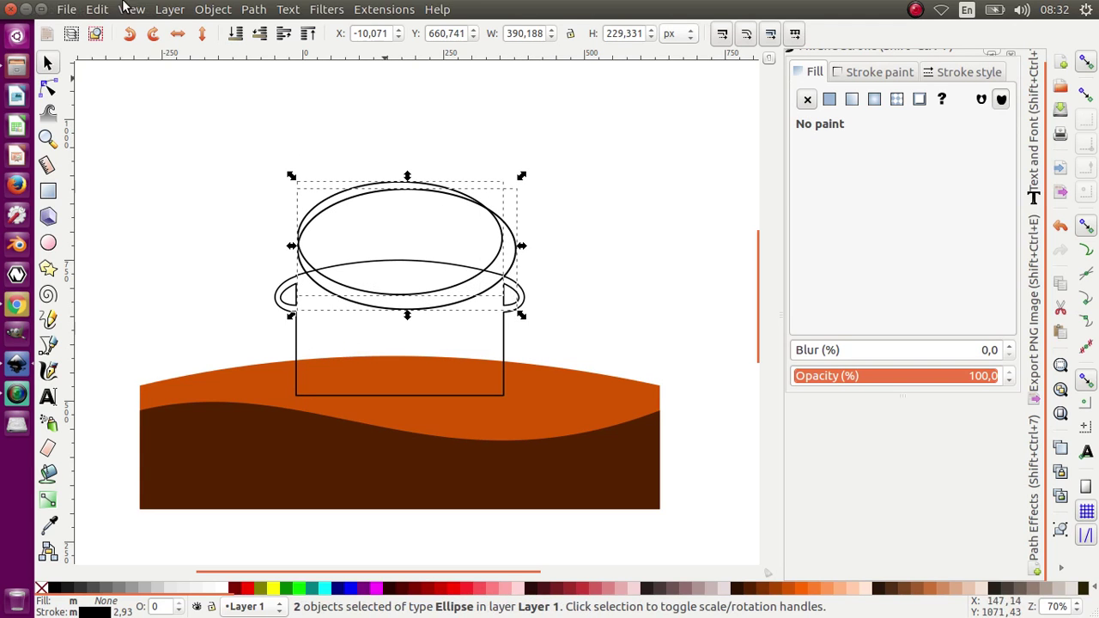
pyautogui.click(253, 10)
pyautogui.click(270, 131)
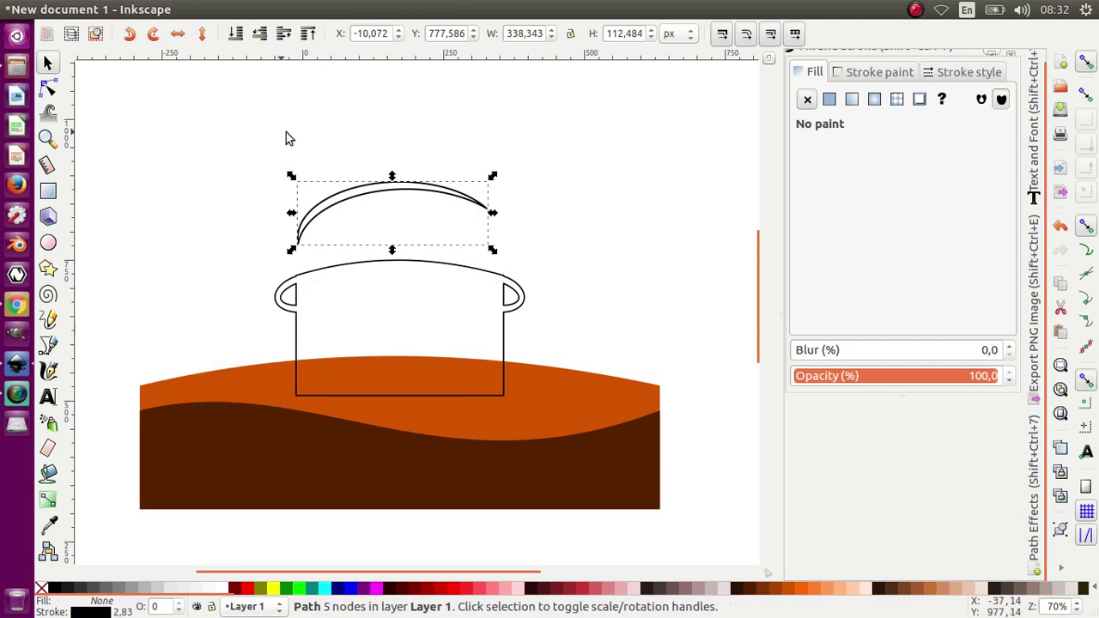
pyautogui.press('Escape')
# Move the crescent lid down so its lower tip rests at the left end of the pot's rim
pyautogui.click(355, 203)
pyautogui.moveTo(360, 204); pyautogui.dragTo(351, 234)
pyautogui.hotkey('alt', 'Left')
pyautogui.click(351, 234)
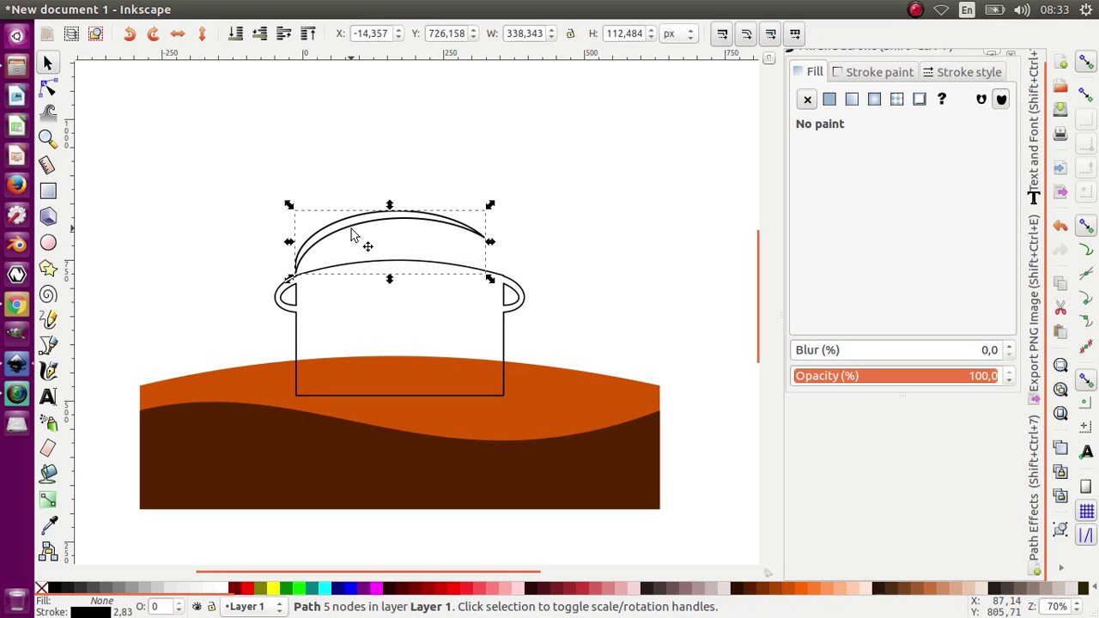
# Draw a small ellipse about 45 by 29 px and set it, tilted slightly counterclockwise, on the lid's top edge
pyautogui.scroll(2, 367, 219)
pyautogui.press('e')
pyautogui.moveTo(355, 161); pyautogui.dragTo(403, 189)
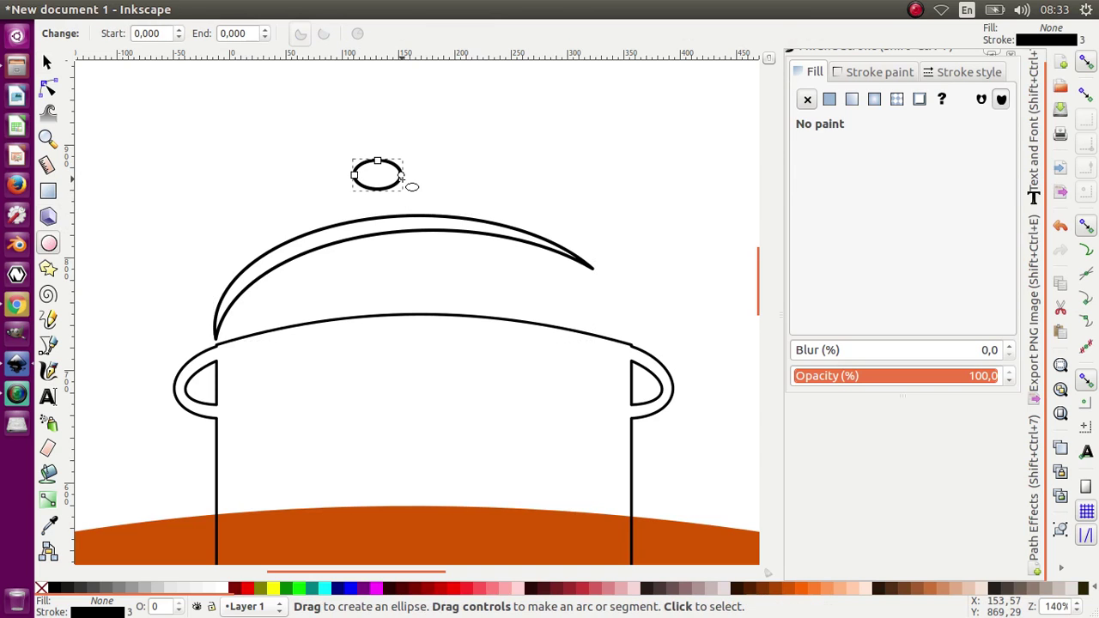
pyautogui.click(47, 62)
pyautogui.click(397, 185)
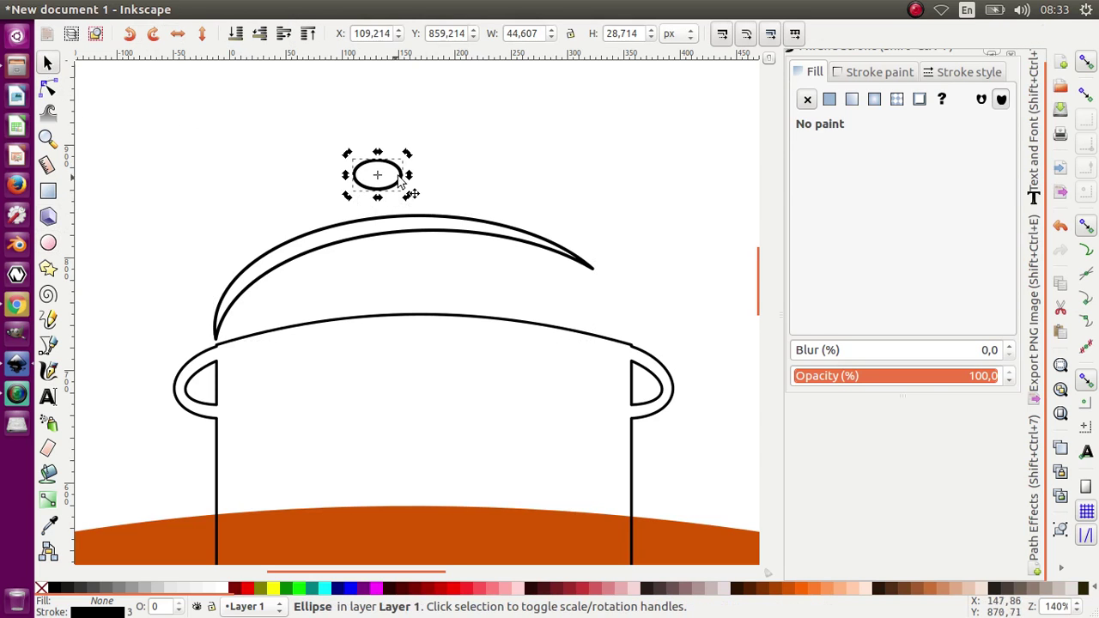
pyautogui.moveTo(407, 155); pyautogui.dragTo(421, 215)
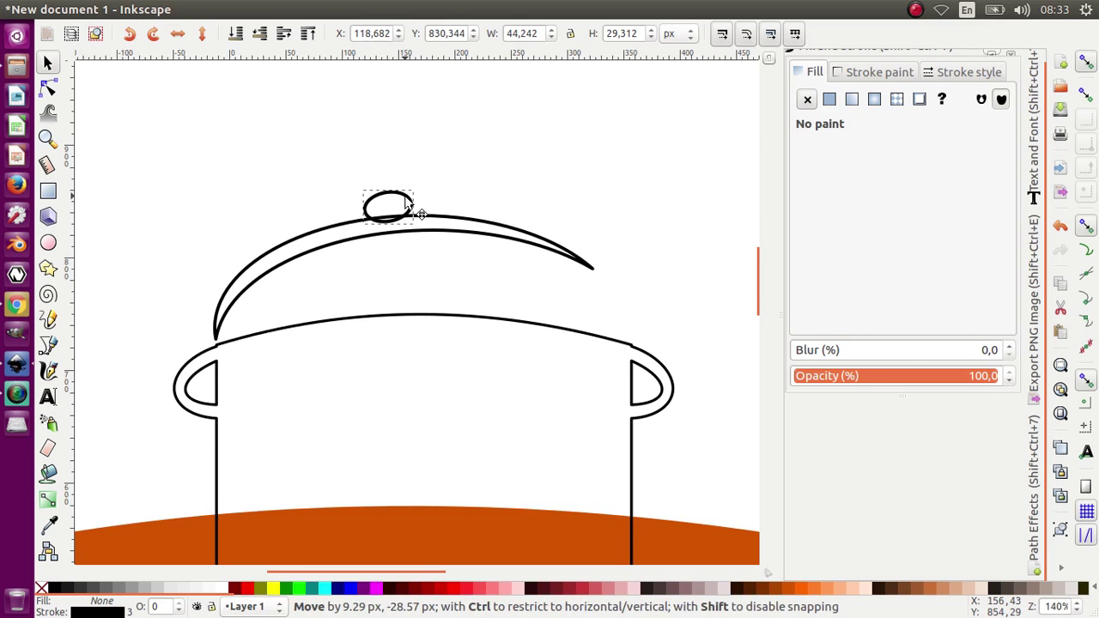
# Merge the small tilted ellipse and the crescent lid into one shape with Union
pyautogui.keyDown('shift'); pyautogui.click(453, 224); pyautogui.keyUp('shift')
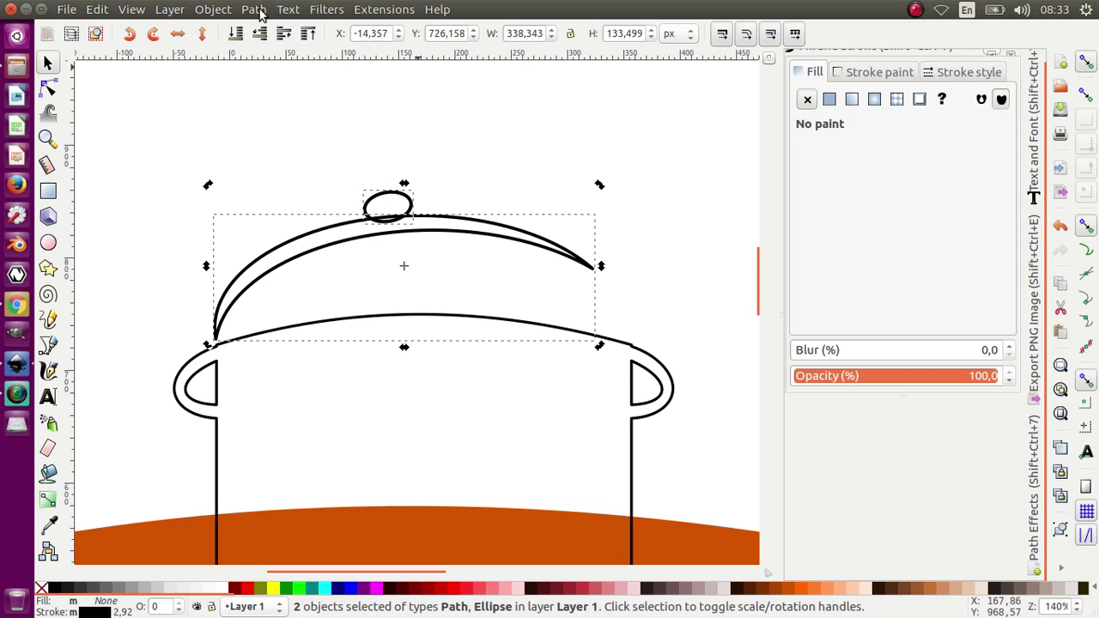
pyautogui.click(257, 9)
pyautogui.click(268, 109)
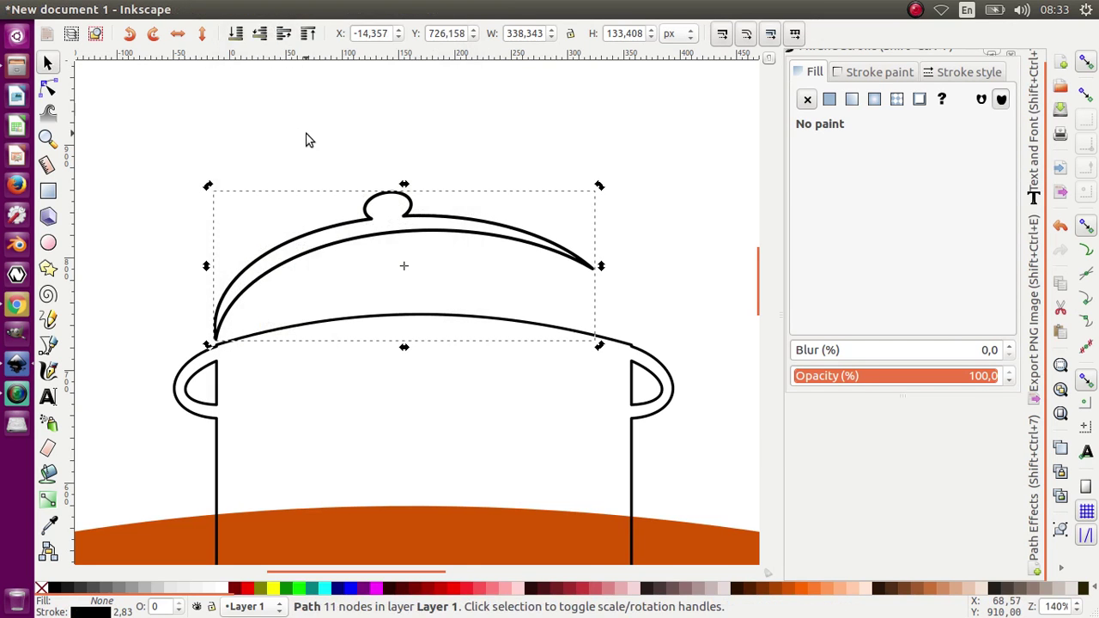
# Deselect the lid and draw a closed, straight vertical path about 200 px tall beyond the lid's right end
pyautogui.press('Escape')
pyautogui.keyDown('ctrl'); pyautogui.scroll(-4, 404, 257); pyautogui.keyUp('ctrl')
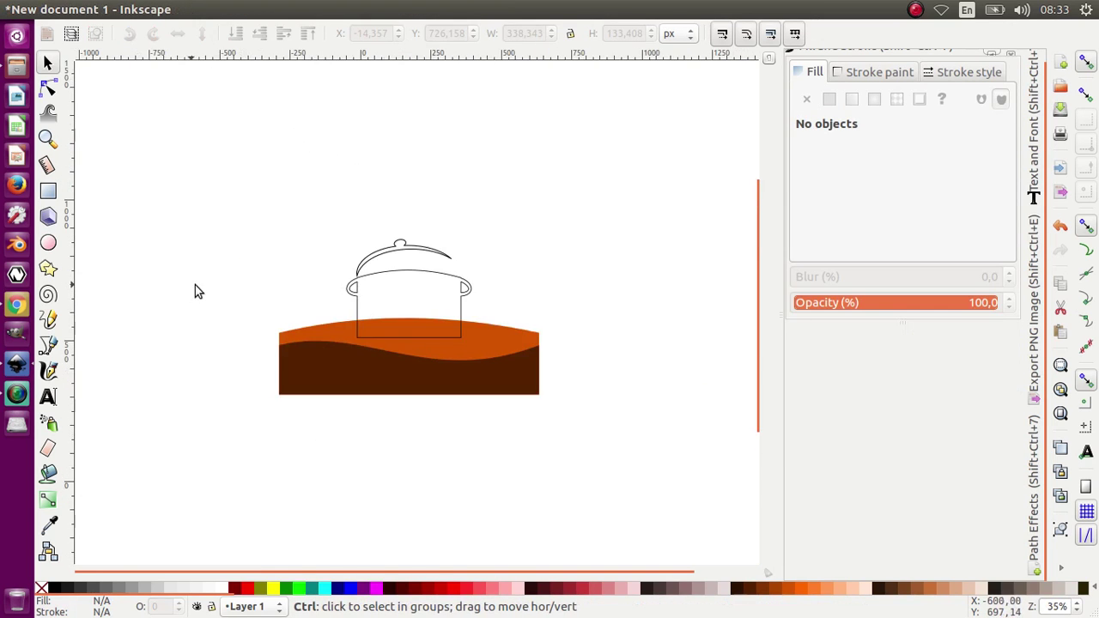
pyautogui.keyDown('ctrl'); pyautogui.scroll(2, 476, 255); pyautogui.keyUp('ctrl')
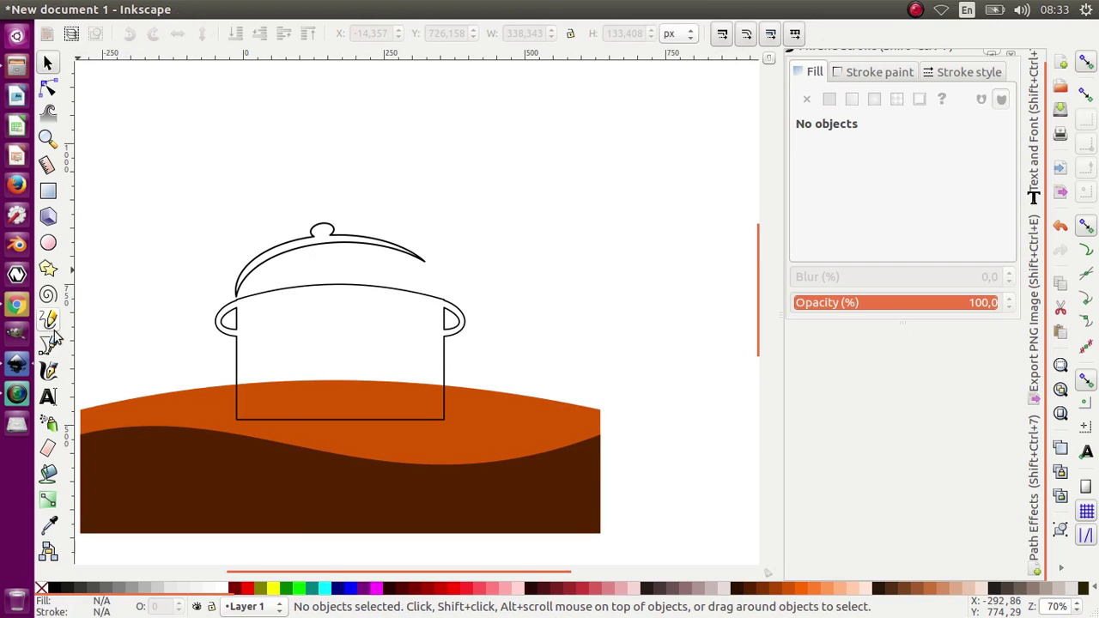
pyautogui.click(49, 346)
pyautogui.click(478, 248)
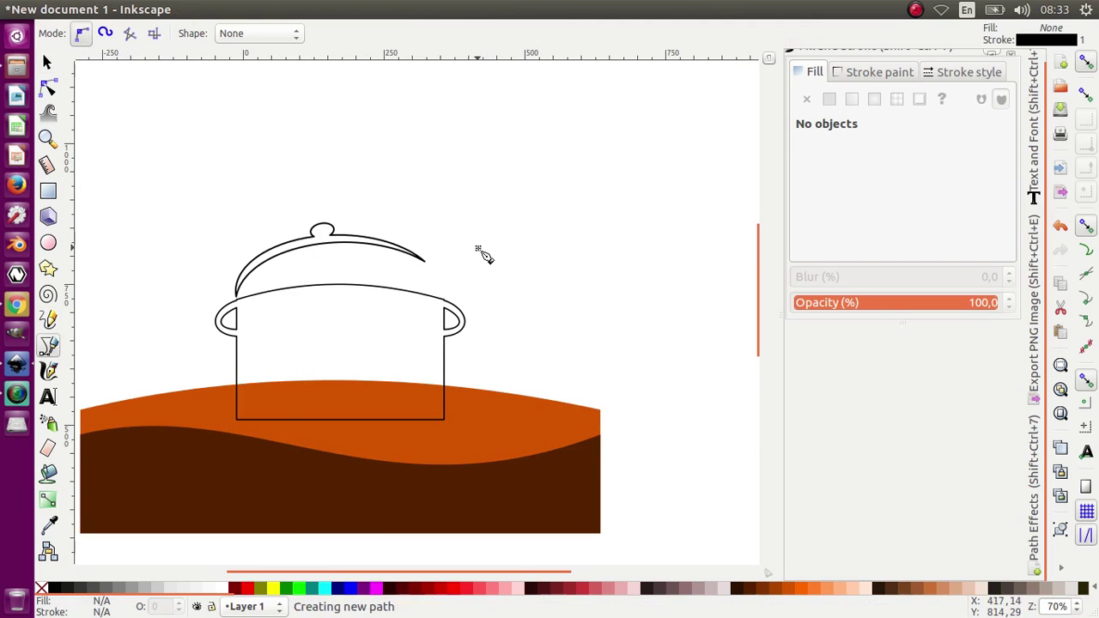
pyautogui.click(479, 135)
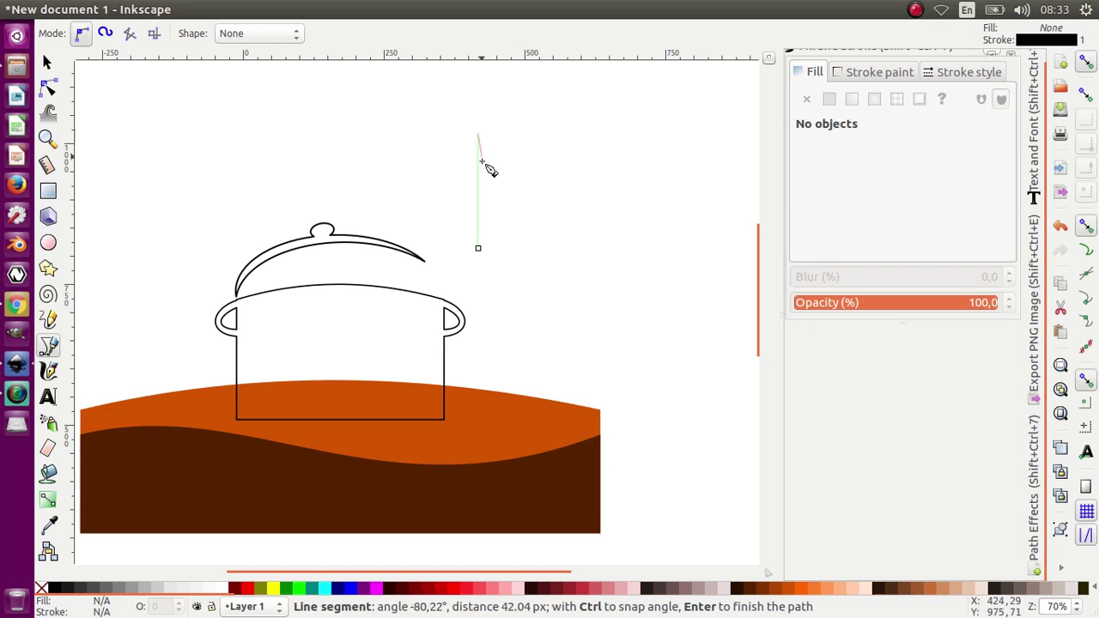
pyautogui.click(478, 248)
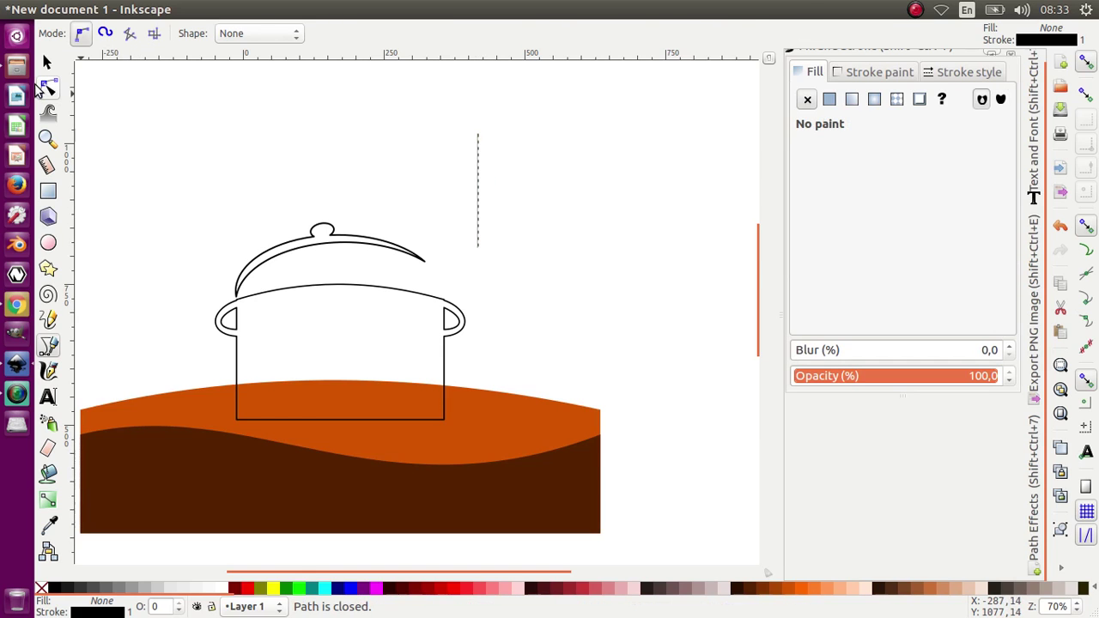
# Bend both sides of the vertical path into S-curves so it forms a thin steam wisp with pointed ends
pyautogui.click(46, 89)
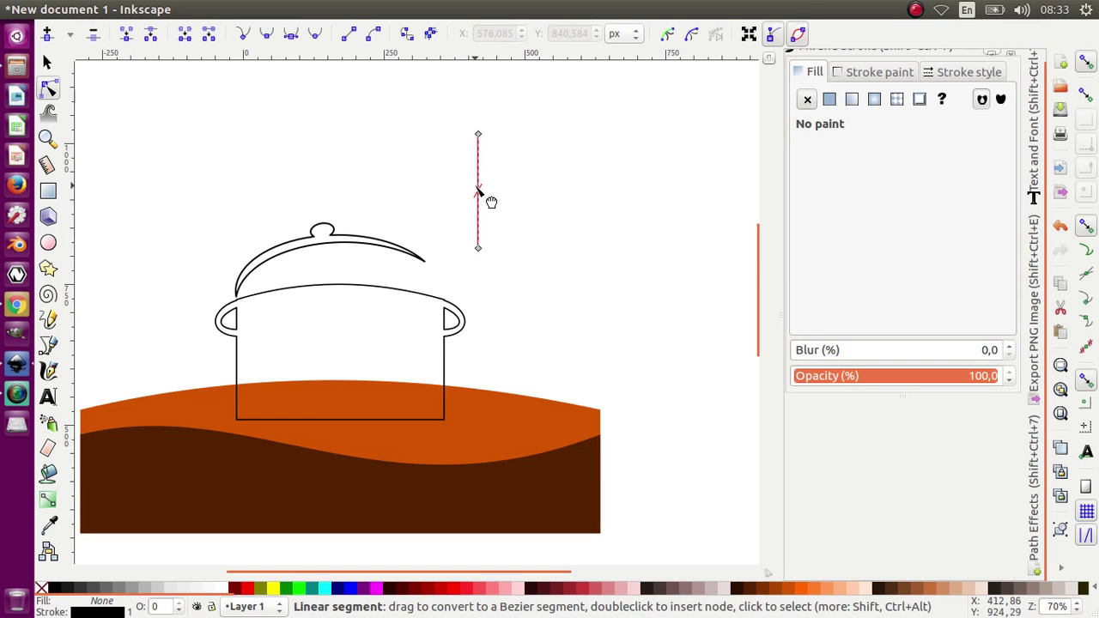
pyautogui.moveTo(478, 190); pyautogui.dragTo(478, 216)
pyautogui.click(478, 134)
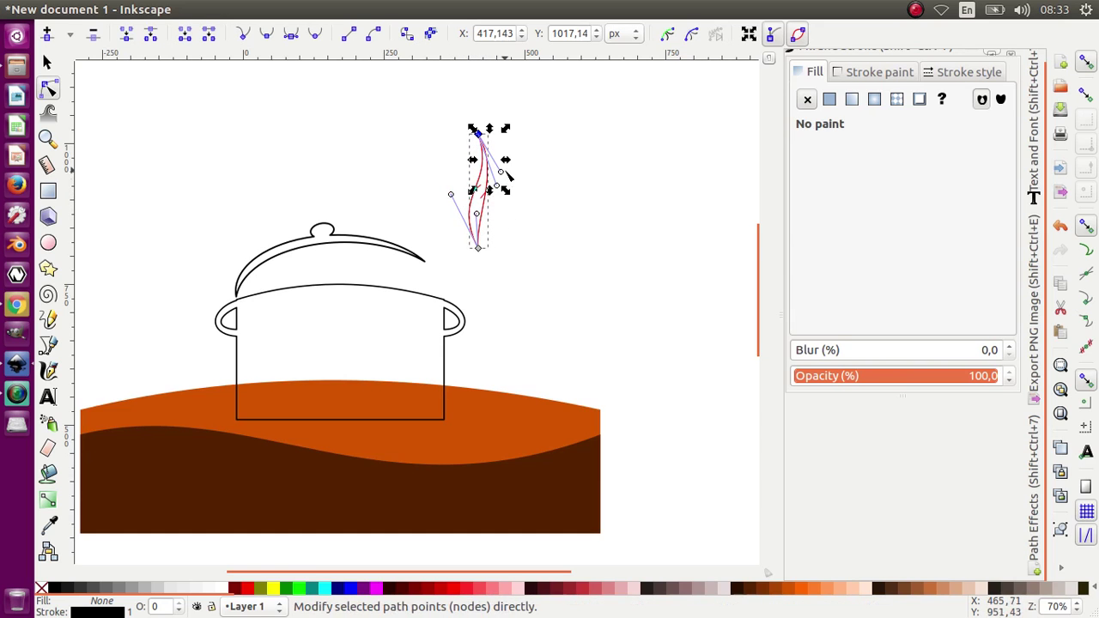
pyautogui.moveTo(500, 172); pyautogui.dragTo(435, 266)
# Position the steam wisp over the lid's right tip, with its lower end on the pot's rim
pyautogui.click(49, 67)
pyautogui.scroll(-2, 435, 267)
pyautogui.click(477, 235)
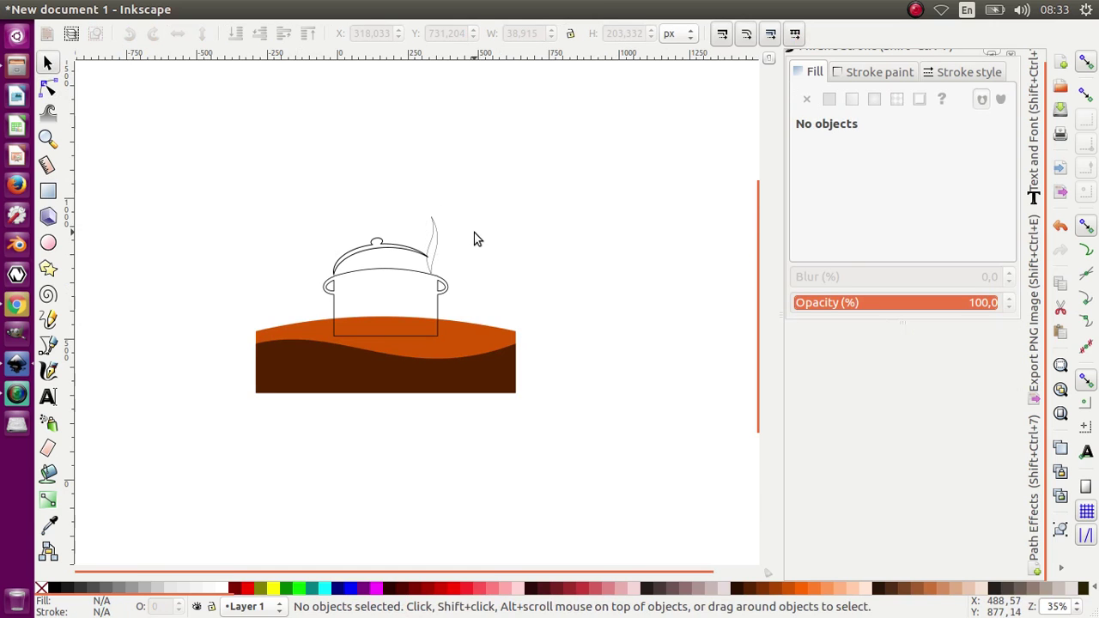
pyautogui.scroll(2, 438, 256)
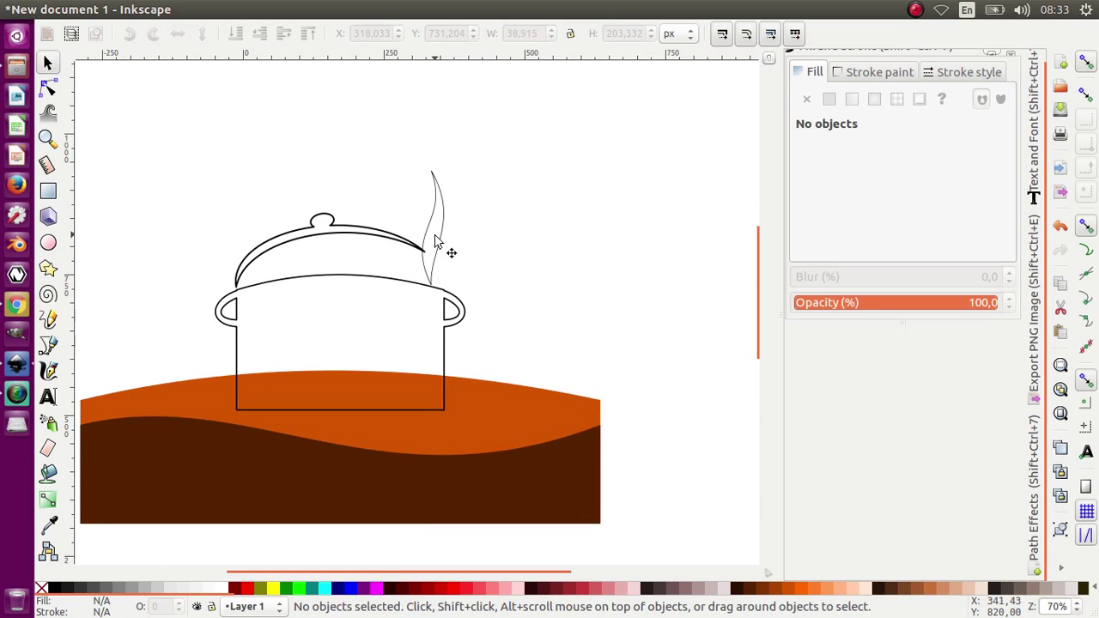
pyautogui.click(426, 231)
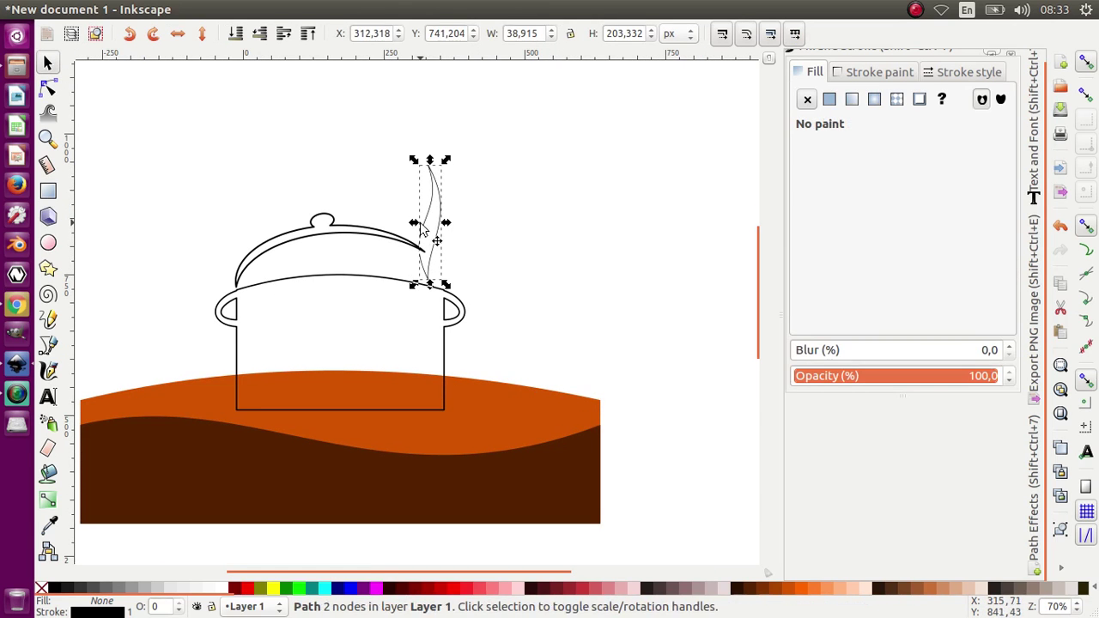
# Duplicate the steam wisp, shrink the copy to about 26 by 136 px and place it just left of the original
pyautogui.rightClick(431, 227)
pyautogui.click(491, 354)
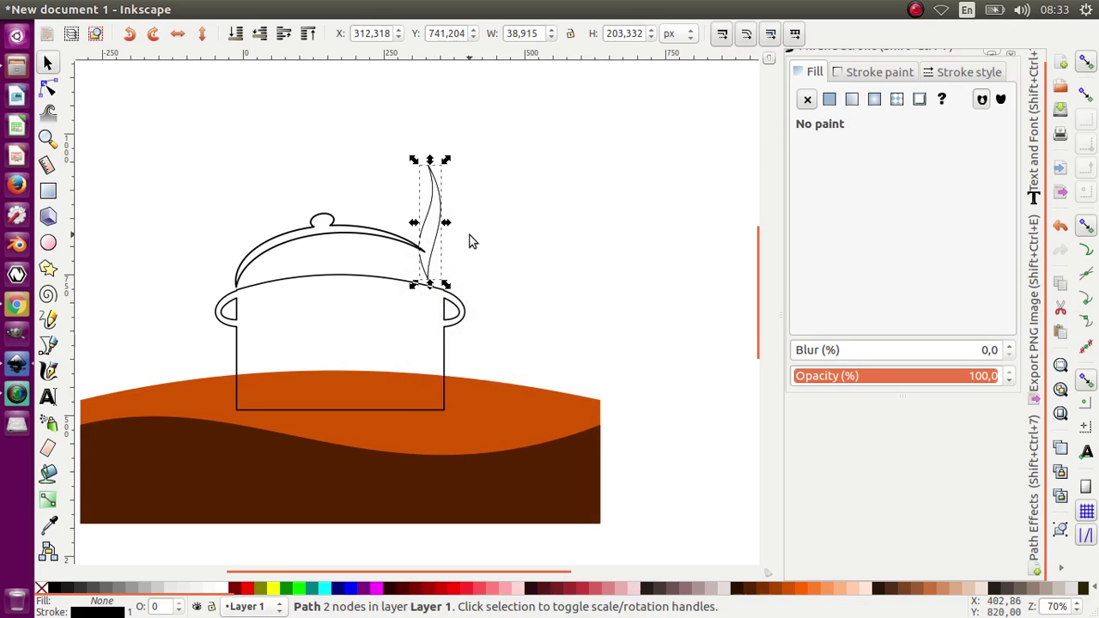
pyautogui.moveTo(431, 222); pyautogui.dragTo(408, 220)
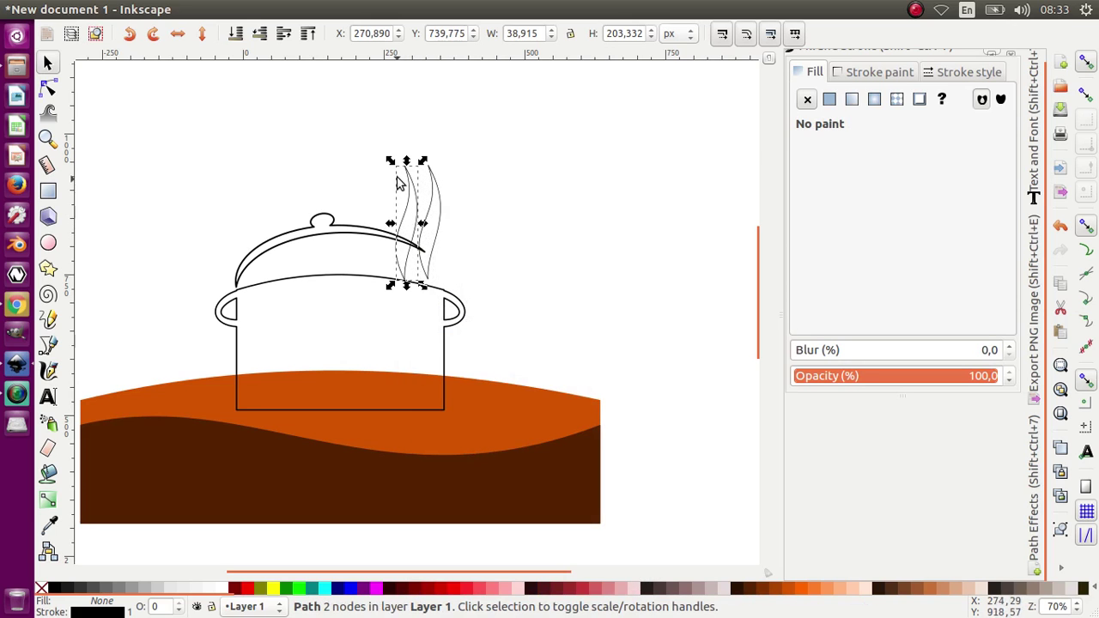
pyautogui.moveTo(391, 163); pyautogui.dragTo(398, 192)
pyautogui.press('Right')
pyautogui.press('Right')
pyautogui.press('Right')
pyautogui.press('Right')
pyautogui.press('Right')
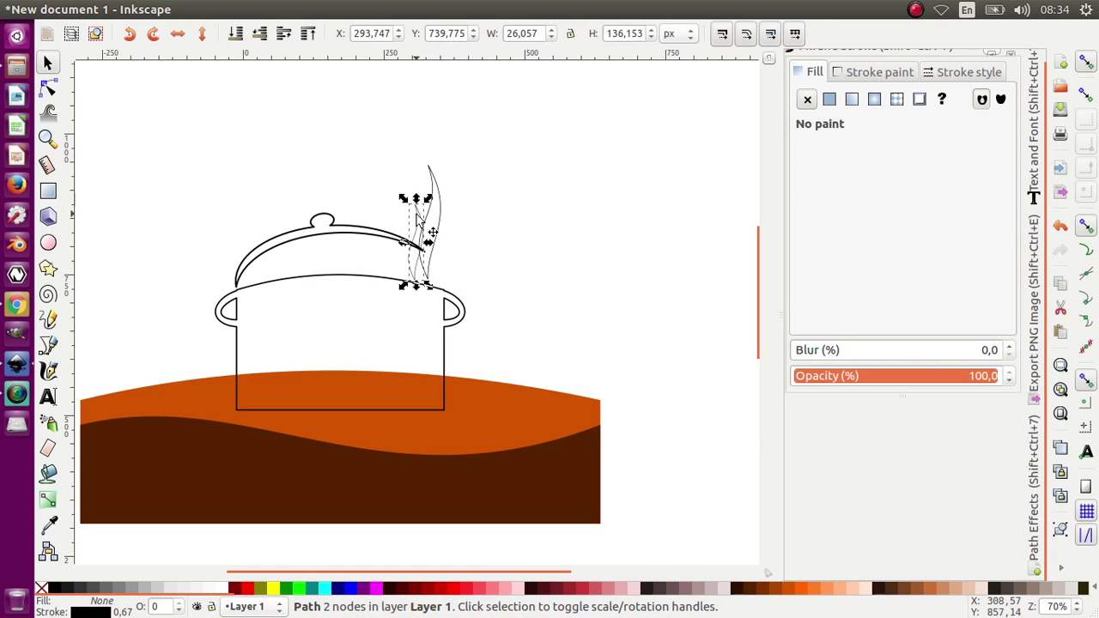
# Duplicate the small wisp and place the copy, about 29 by 149 px, to the right of the tall wisp and slightly lower
pyautogui.rightClick(419, 214)
pyautogui.click(438, 327)
pyautogui.moveTo(419, 214); pyautogui.dragTo(453, 212)
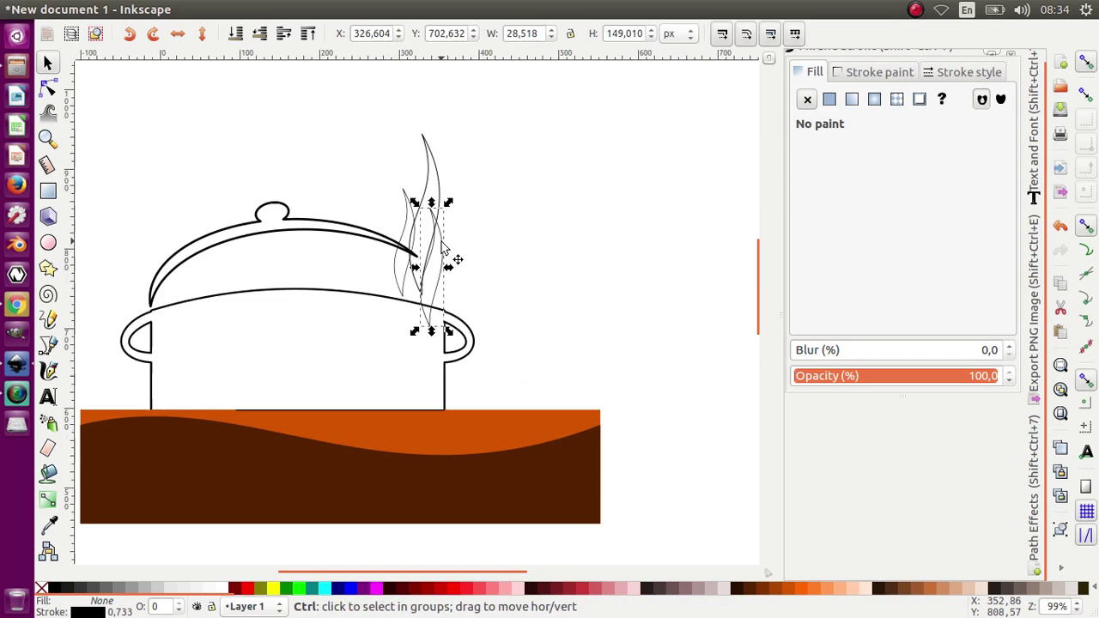
# Adjust the curve handles of the right small wisp to make it slimmer
pyautogui.scroll(2, 439, 242)
pyautogui.press('n')
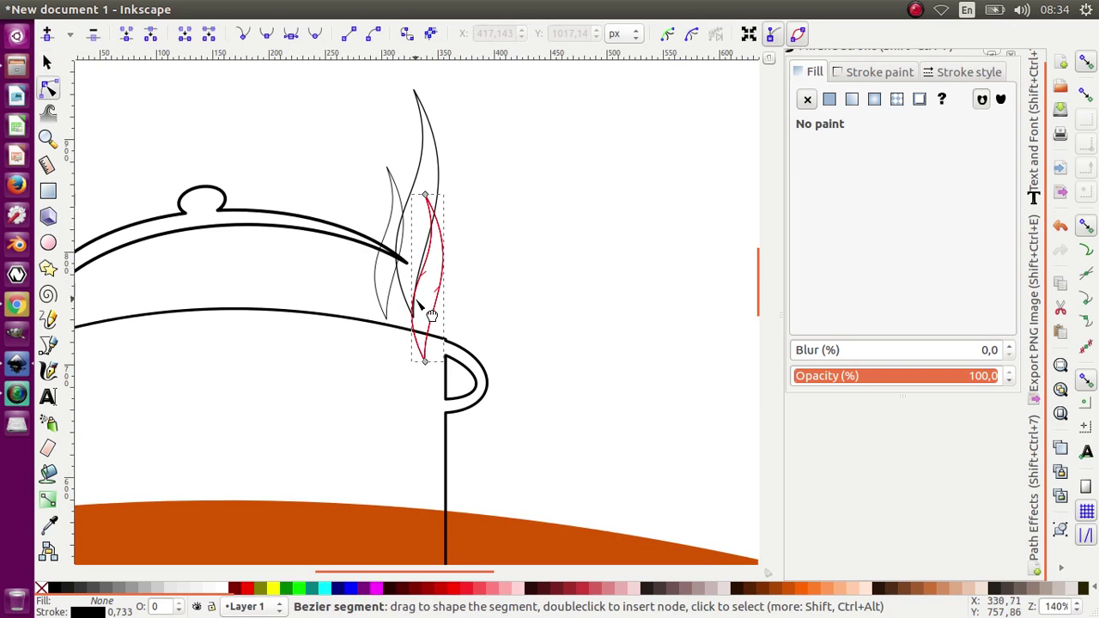
pyautogui.click(425, 194)
pyautogui.moveTo(453, 269); pyautogui.dragTo(462, 291)
pyautogui.moveTo(384, 283); pyautogui.dragTo(398, 289)
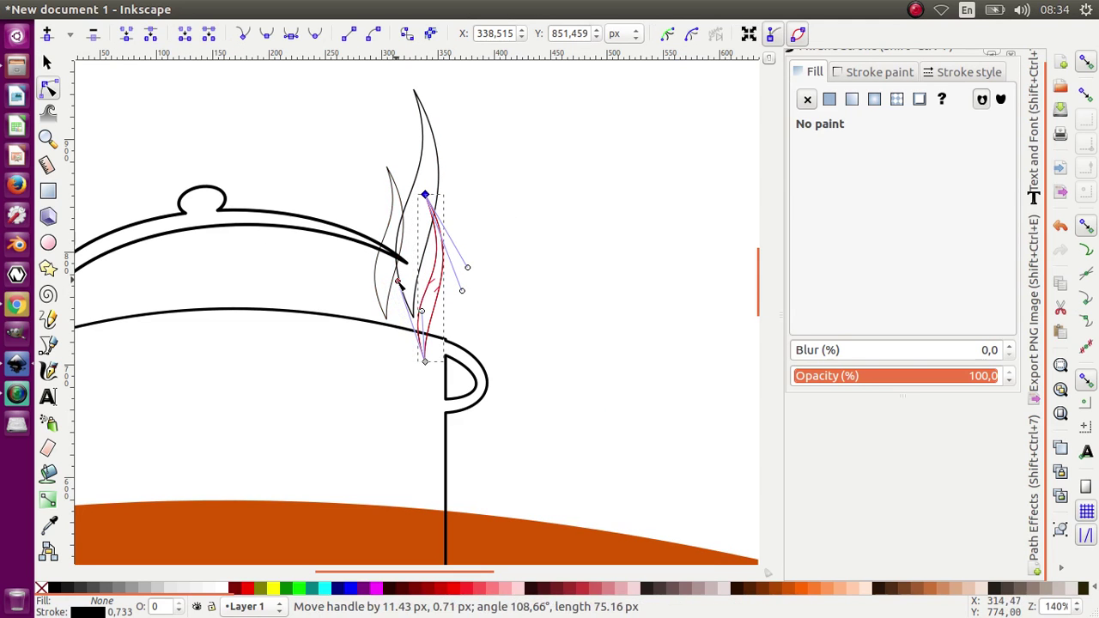
# Adjust the curve handles of the left small wisp to make it slimmer, and deselect it
pyautogui.click(394, 221)
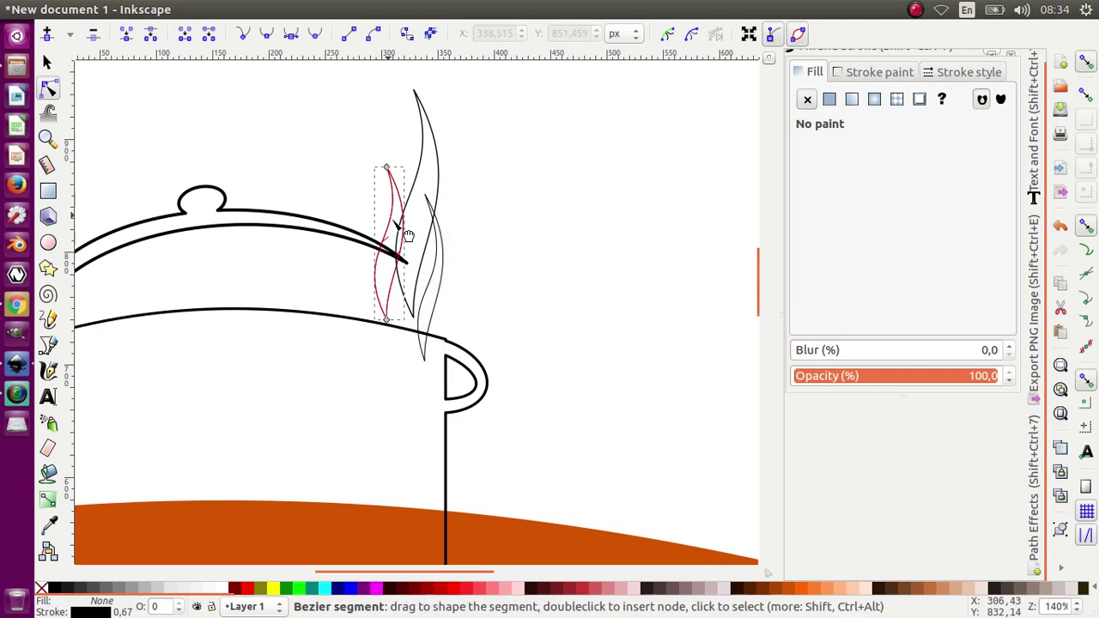
pyautogui.click(385, 166)
pyautogui.moveTo(433, 235); pyautogui.dragTo(416, 202)
pyautogui.moveTo(351, 248); pyautogui.dragTo(362, 246)
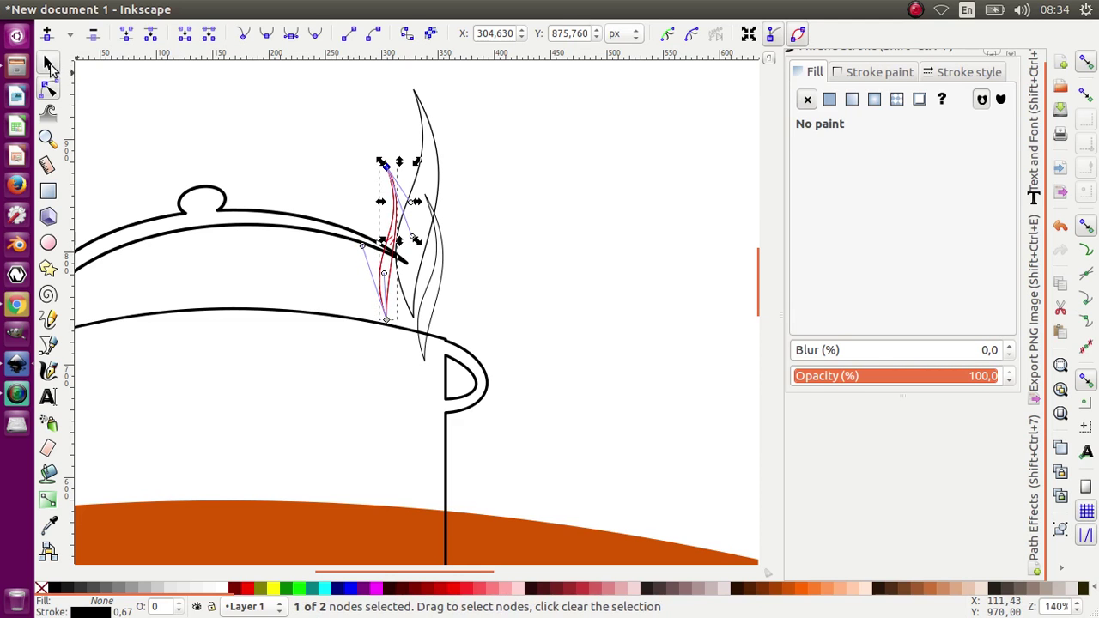
pyautogui.click(49, 66)
pyautogui.click(273, 128)
# Raise the orange arched shape and the dark brown wavy shape to the top so they cover the pot's base
pyautogui.keyDown('ctrl'); pyautogui.scroll(-3, 434, 244); pyautogui.keyUp('ctrl')
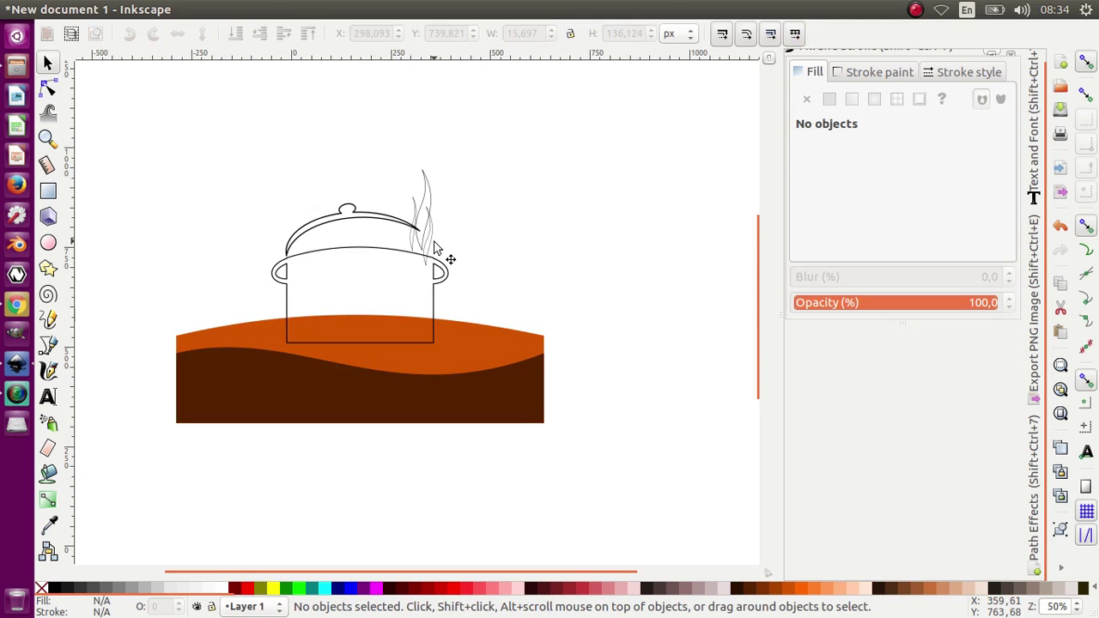
pyautogui.moveTo(575, 468); pyautogui.dragTo(126, 303)
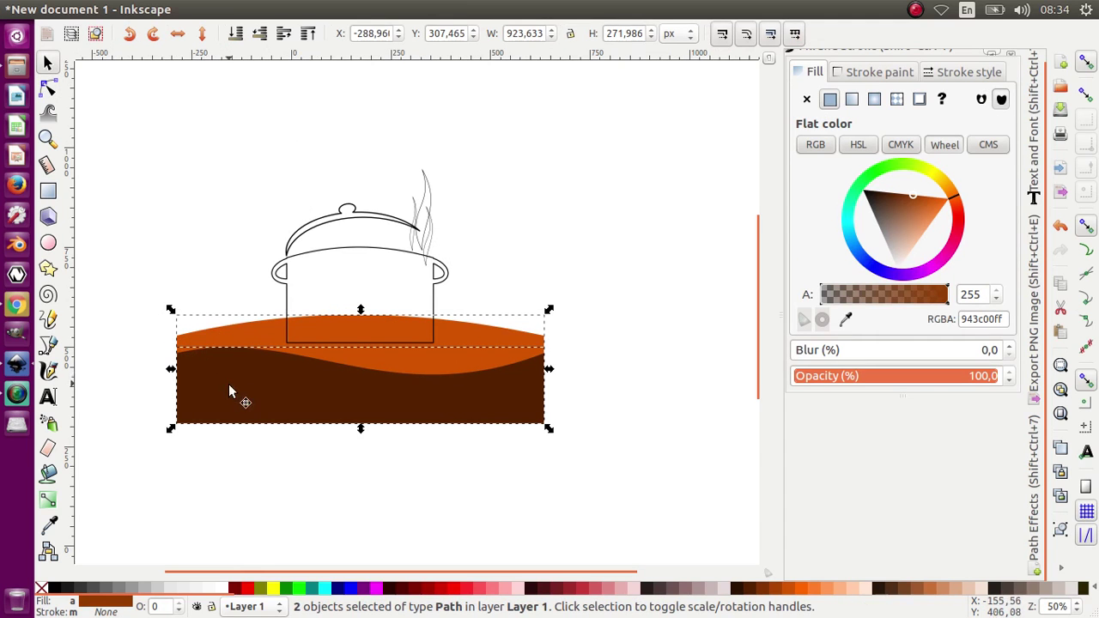
pyautogui.click(309, 33)
pyautogui.click(529, 241)
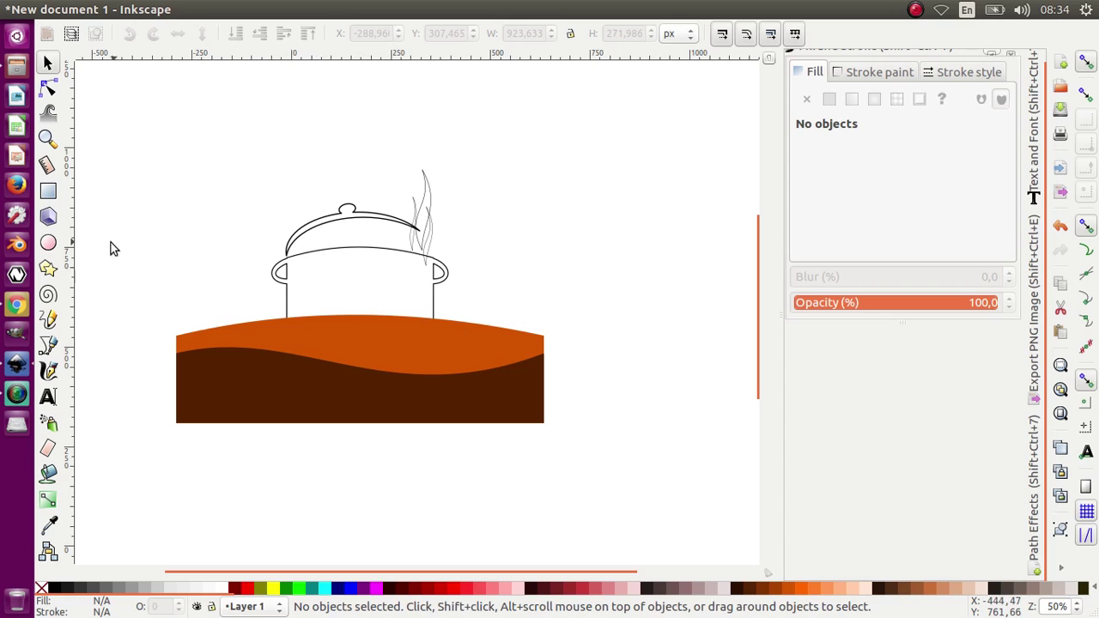
# Draw an upright ellipse right of the pot and a narrow rectangle about 29 by 337 px, centered under it and overlapping its lower end
pyautogui.click(48, 244)
pyautogui.moveTo(499, 211); pyautogui.dragTo(538, 273)
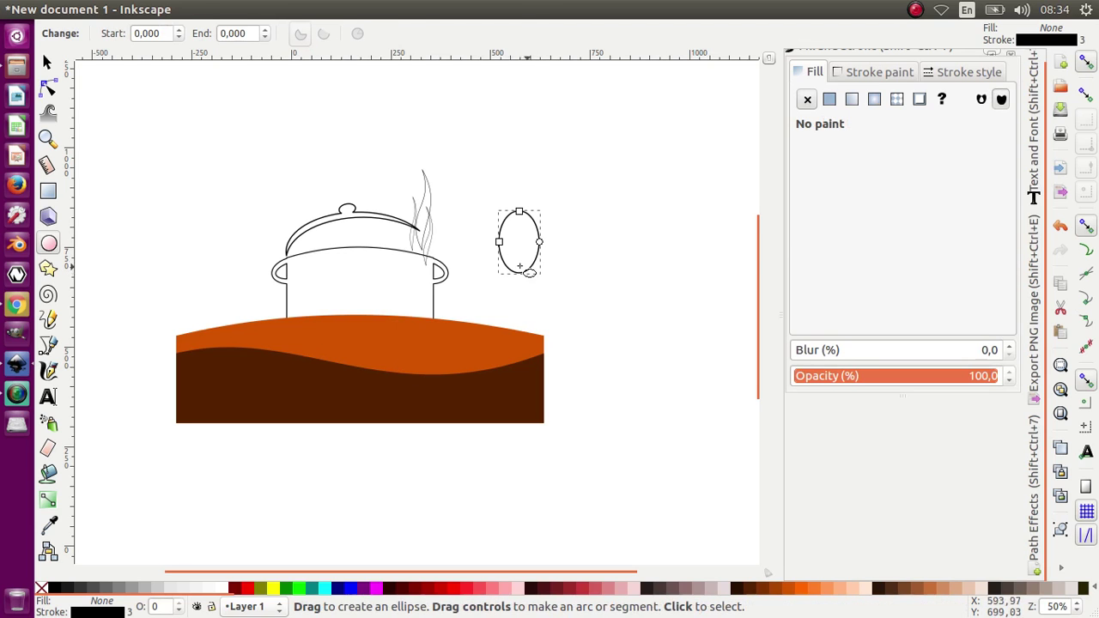
pyautogui.click(48, 190)
pyautogui.scroll(1, 567, 307)
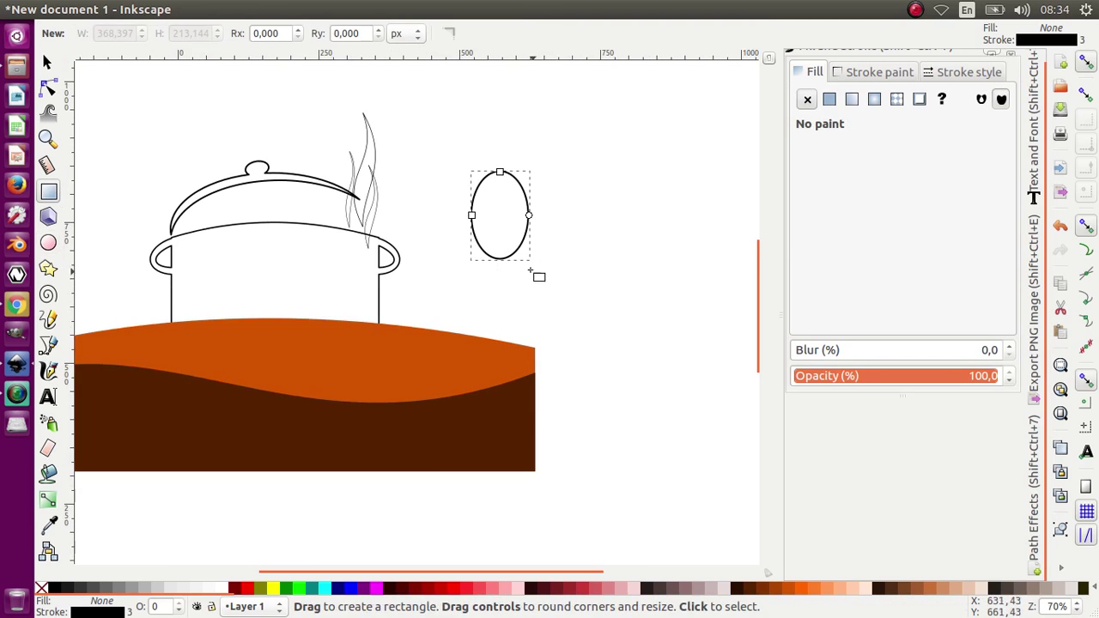
pyautogui.moveTo(490, 249); pyautogui.dragTo(508, 440)
pyautogui.scroll(2, 507, 295)
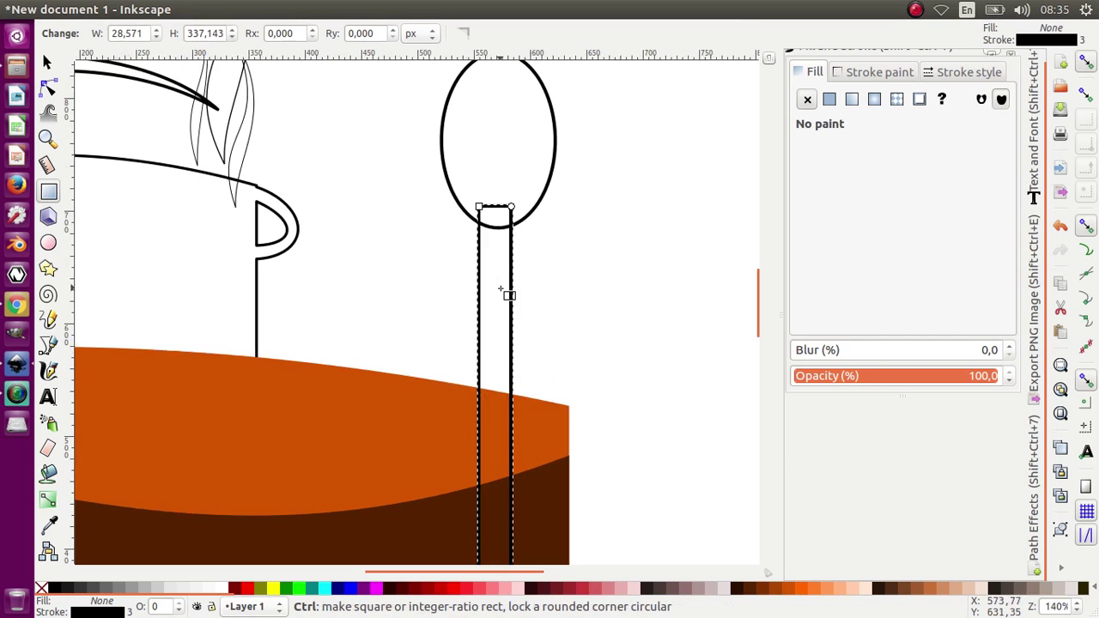
pyautogui.click(49, 62)
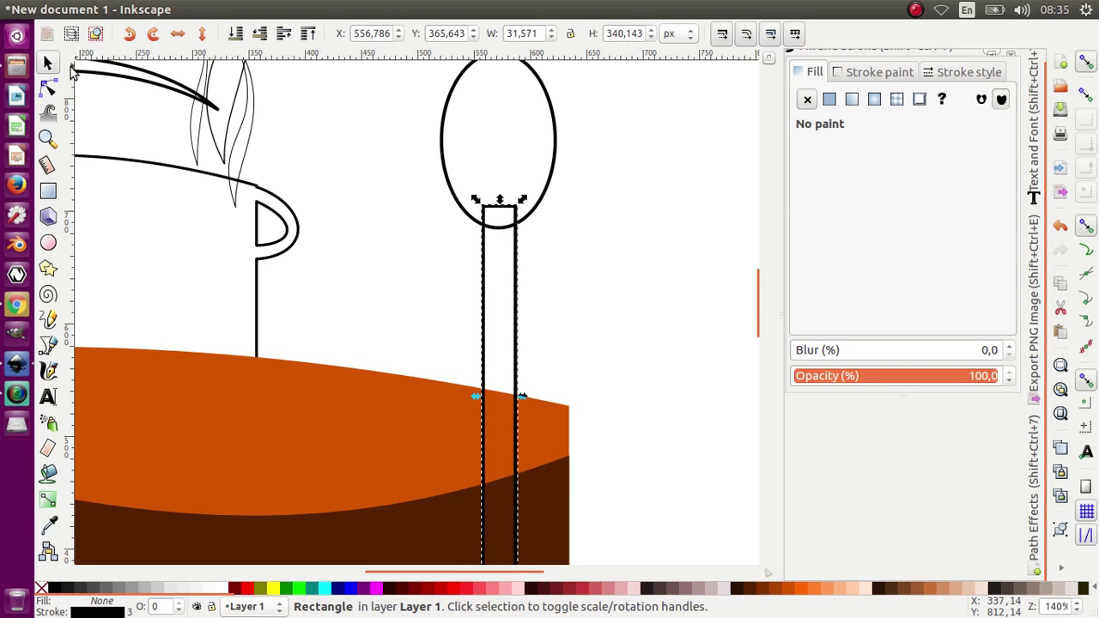
pyautogui.scroll(-1, 490, 304)
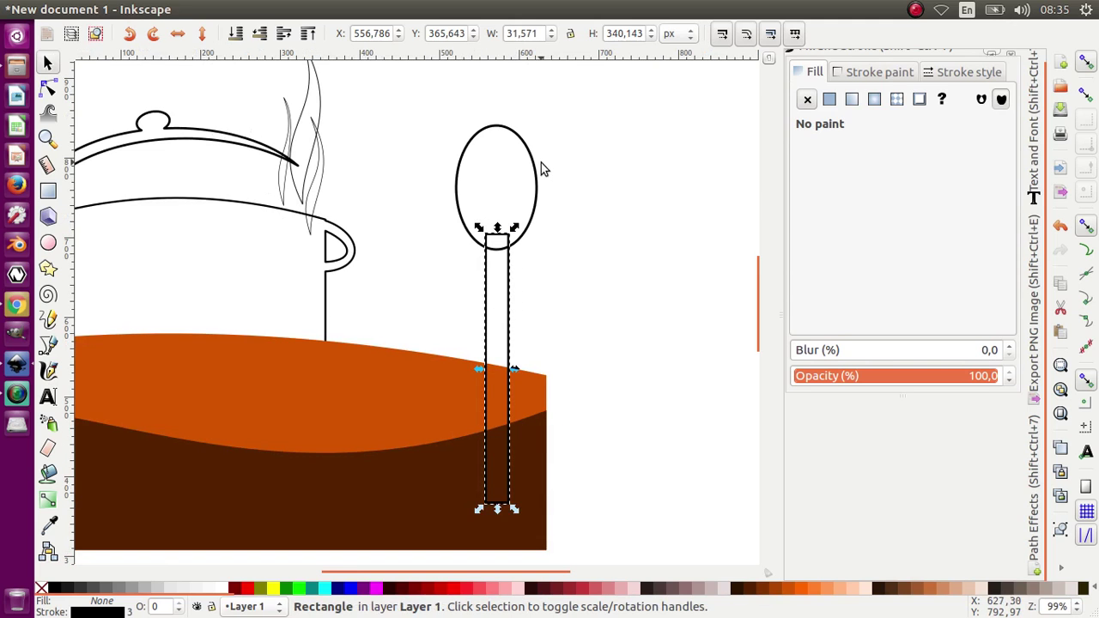
# Enlarge the ellipse evenly to about 130 by 199 px and merge it with the narrow rectangle using Union
pyautogui.click(539, 169)
pyautogui.moveTo(544, 119); pyautogui.dragTo(556, 101)
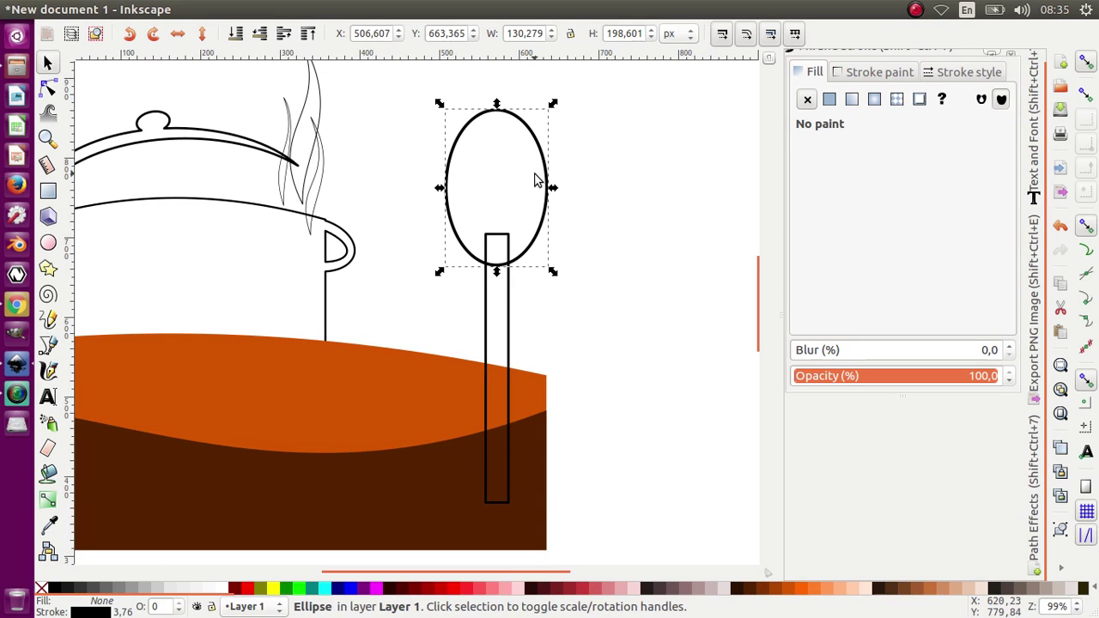
pyautogui.keyDown('shift'); pyautogui.click(512, 307); pyautogui.keyUp('shift')
pyautogui.click(254, 10)
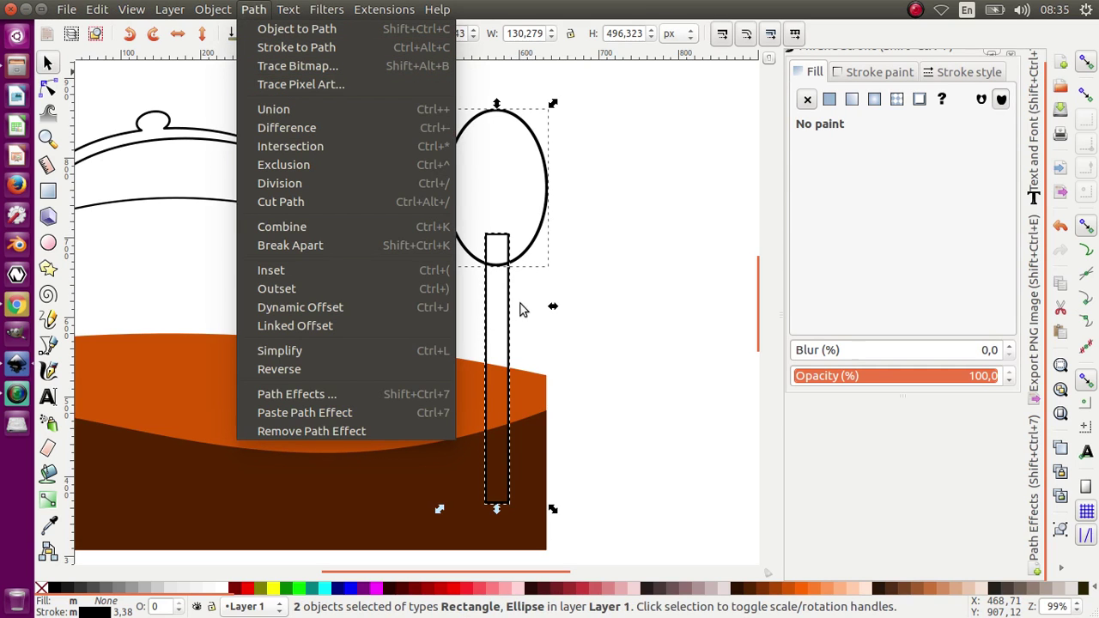
pyautogui.click(302, 109)
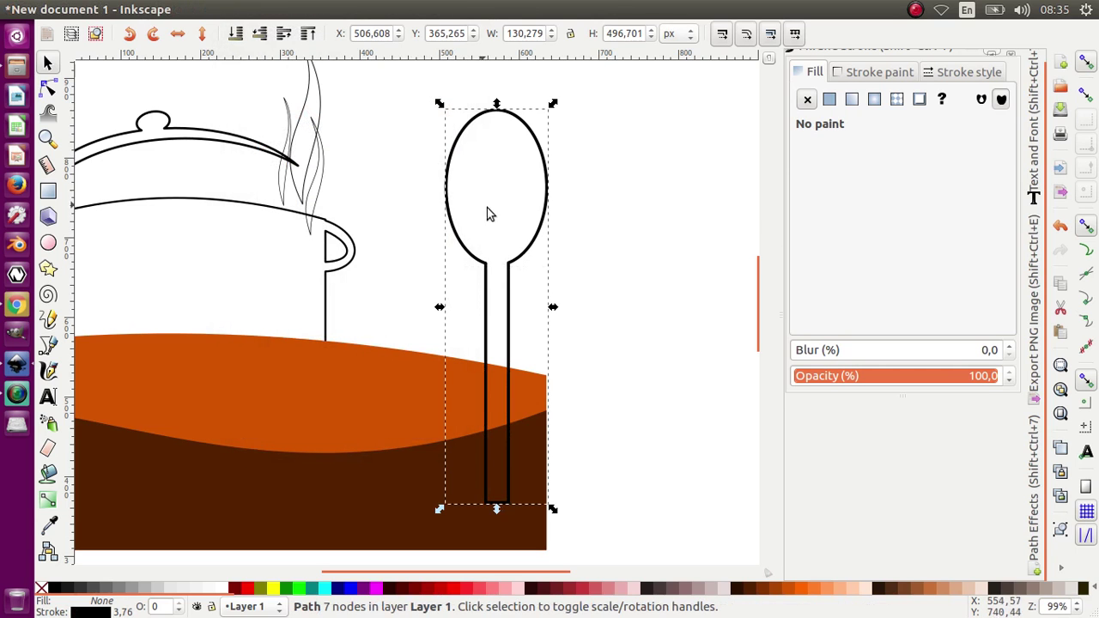
# Reshape both nodes where the oval meets the handle so the sides flow smoothly into a spoon neck
pyautogui.click(48, 89)
pyautogui.scroll(2, 467, 254)
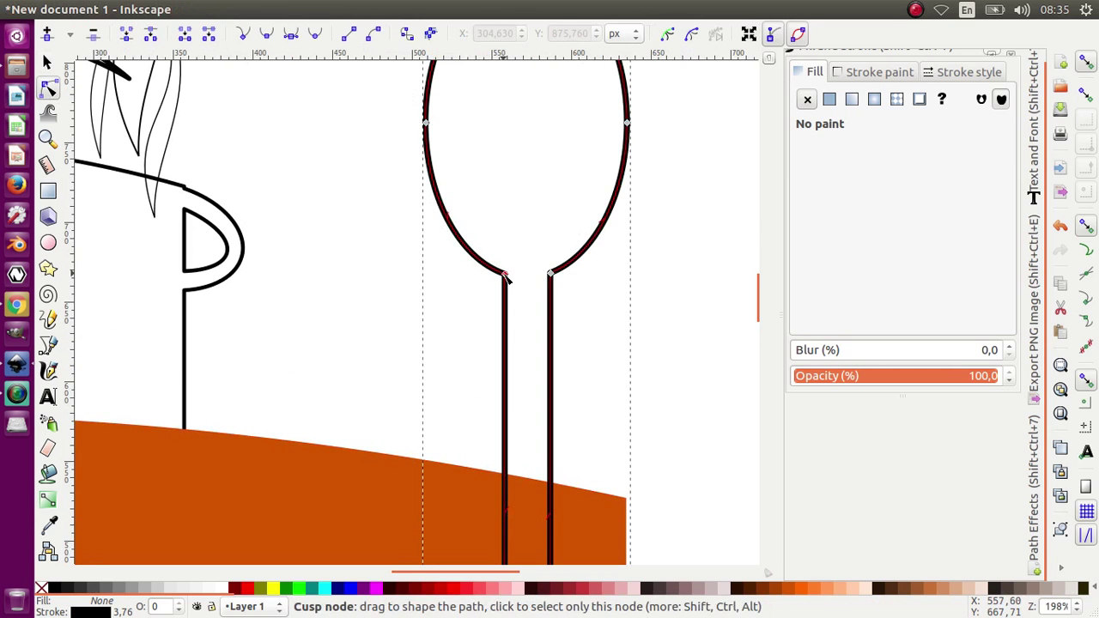
pyautogui.moveTo(505, 277); pyautogui.dragTo(507, 205)
pyautogui.moveTo(550, 273); pyautogui.dragTo(550, 208)
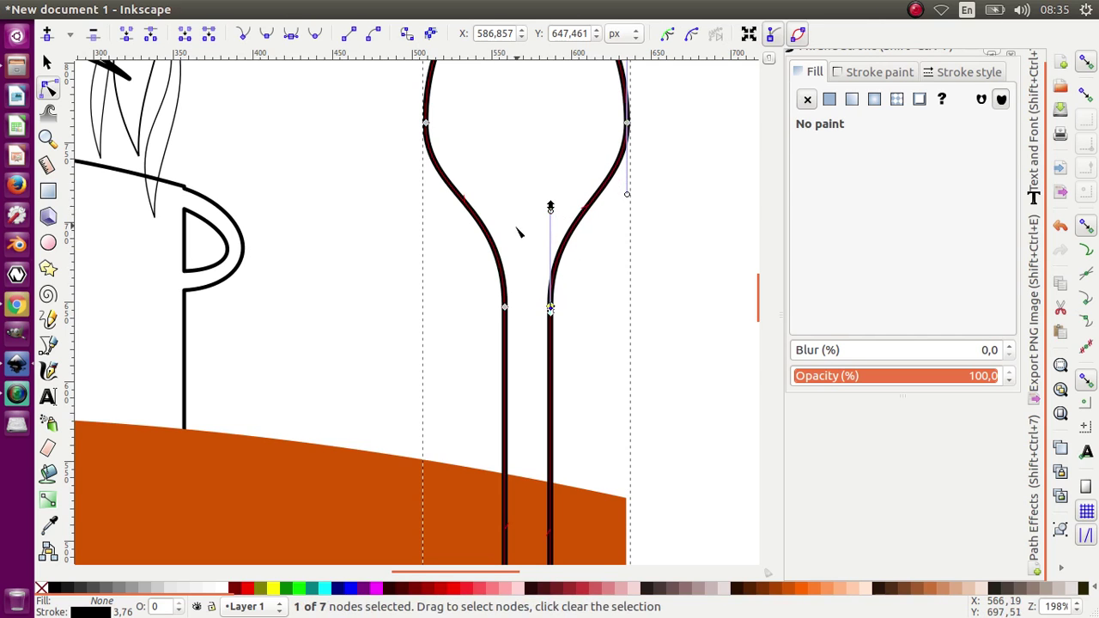
pyautogui.scroll(-3, 514, 242)
pyautogui.click(47, 63)
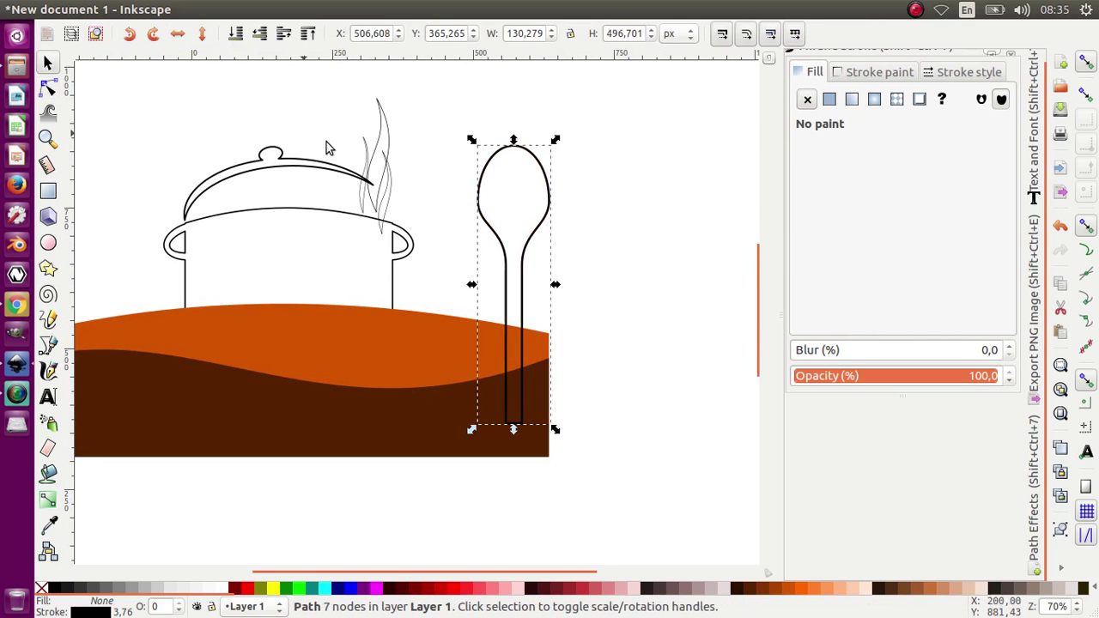
# Move the spoon closer to the pot and place a duplicate of it about 180 px to its right
pyautogui.click(564, 213)
pyautogui.moveTo(552, 209); pyautogui.dragTo(507, 209)
pyautogui.rightClick(507, 210)
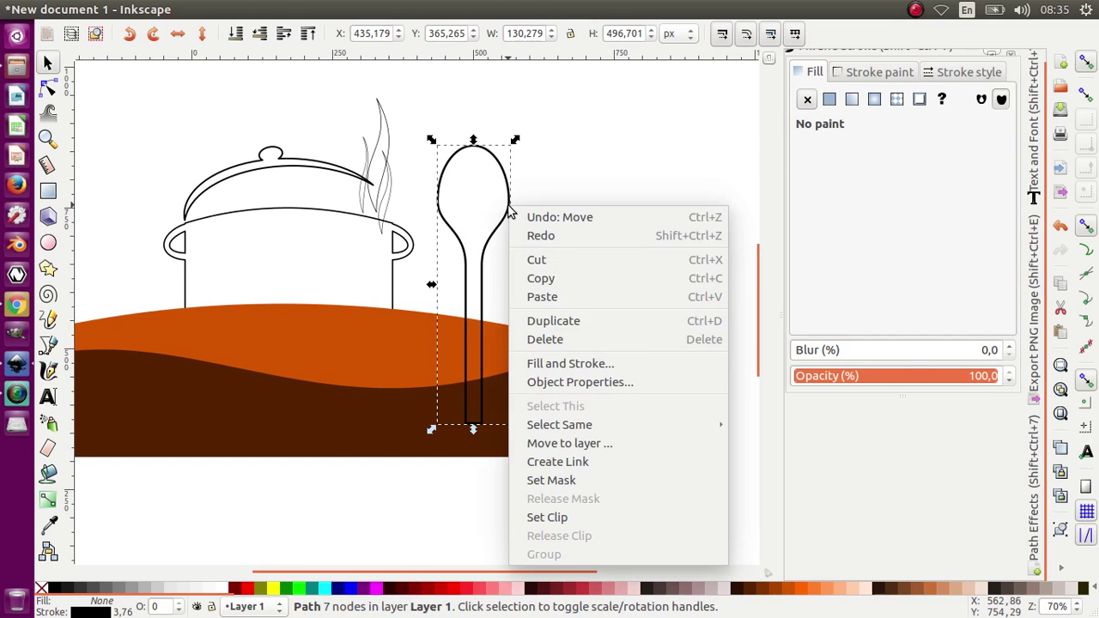
pyautogui.click(571, 323)
pyautogui.moveTo(518, 228); pyautogui.dragTo(613, 225)
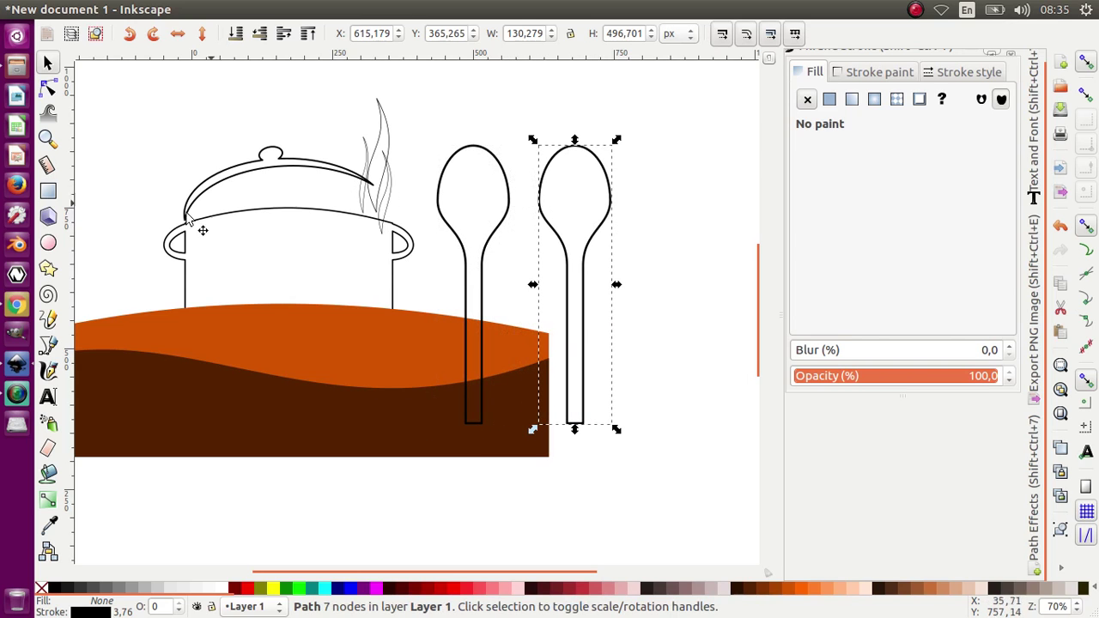
# Draw a rectangle about 10 by 147 px across the right spoon's upper edge and round its corners with a 5 px radius
pyautogui.click(47, 194)
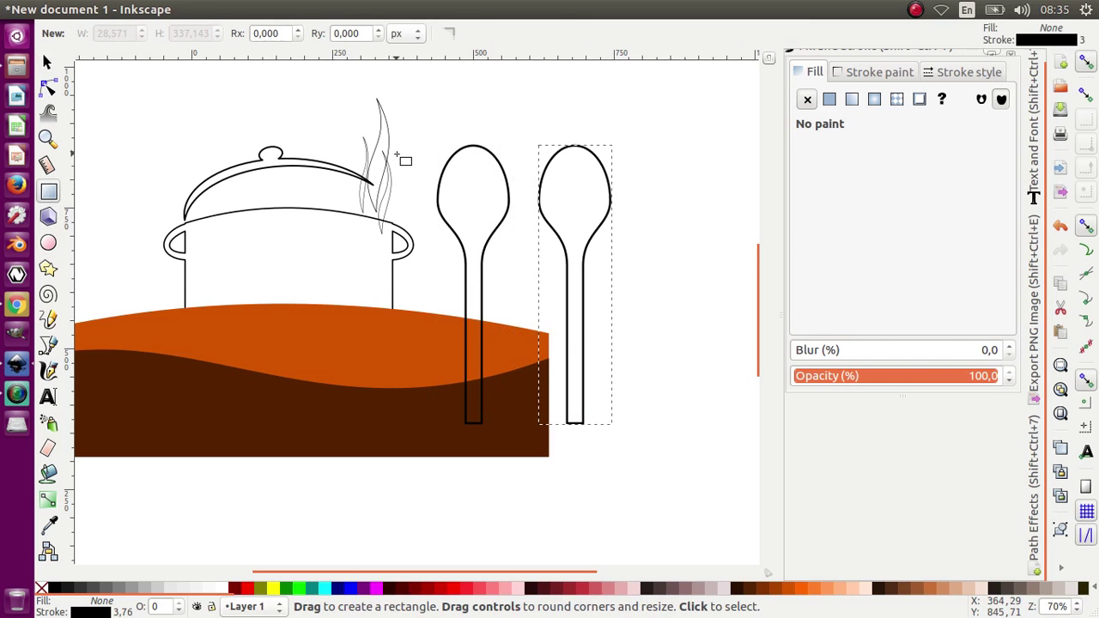
pyautogui.moveTo(542, 127); pyautogui.dragTo(549, 211)
pyautogui.scroll(4, 558, 213)
pyautogui.scroll(-3, 562, 212)
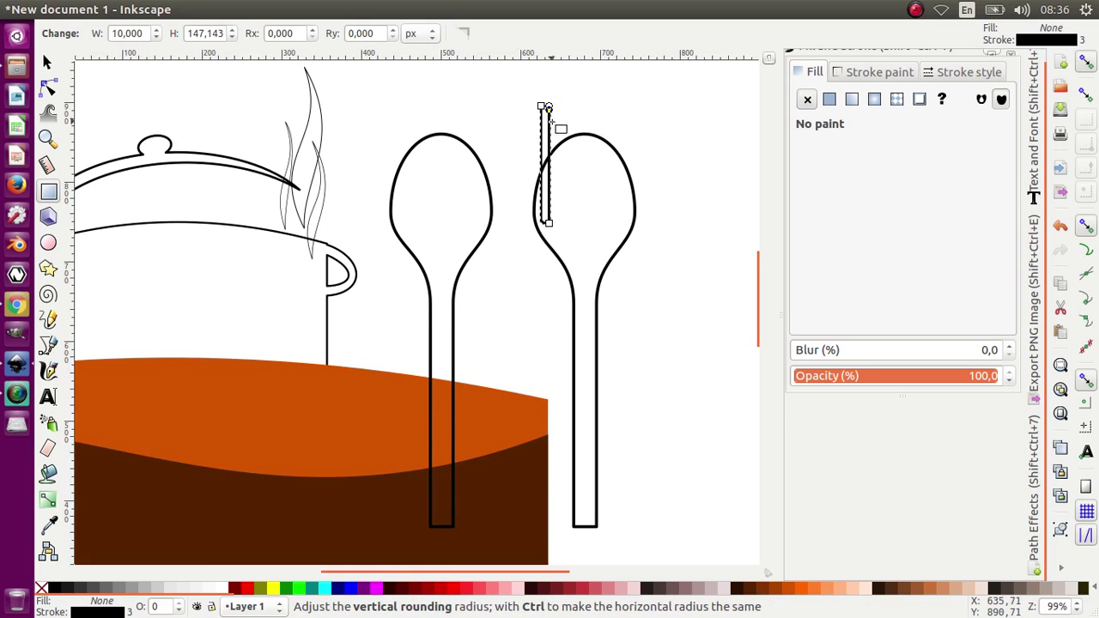
pyautogui.moveTo(548, 108); pyautogui.dragTo(547, 113)
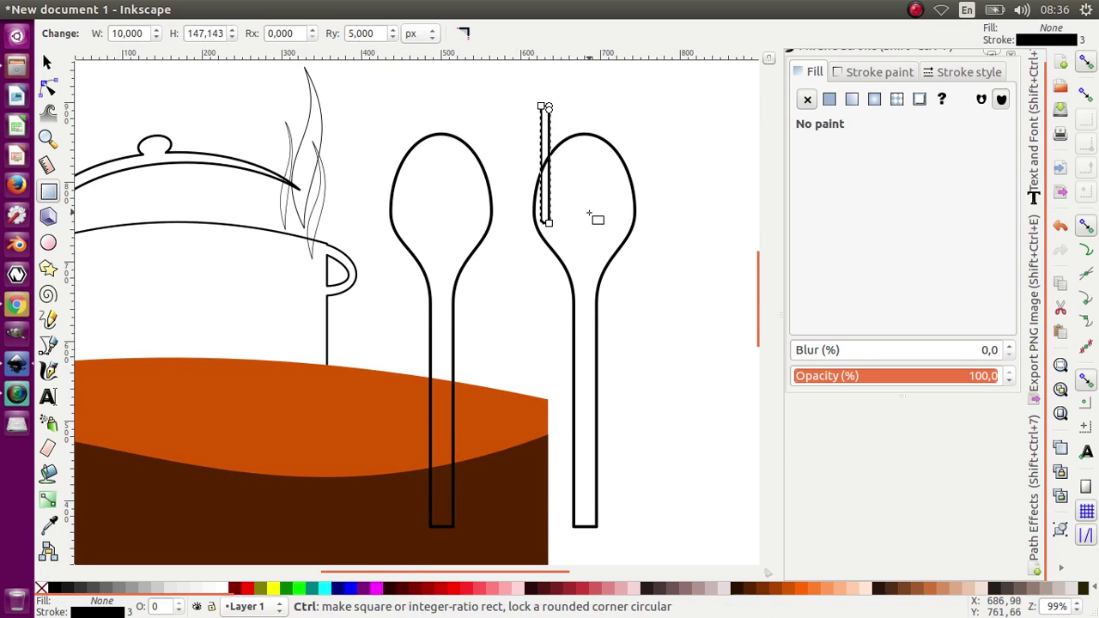
pyautogui.scroll(5, 550, 225)
pyautogui.scroll(-4, 508, 363)
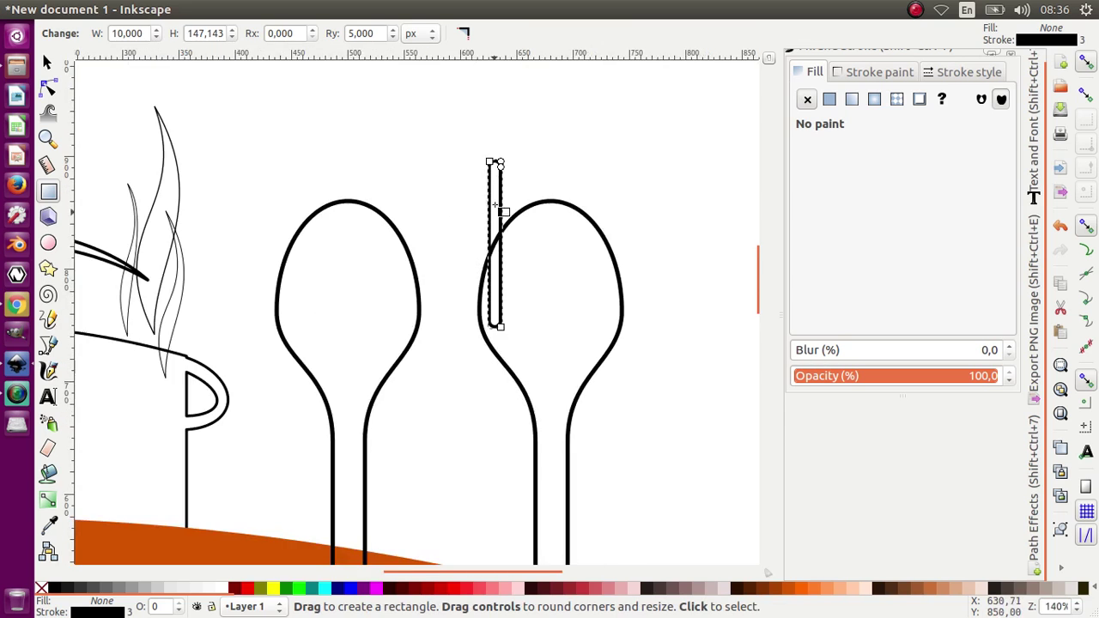
pyautogui.scroll(2, 503, 166)
pyautogui.scroll(3, 508, 138)
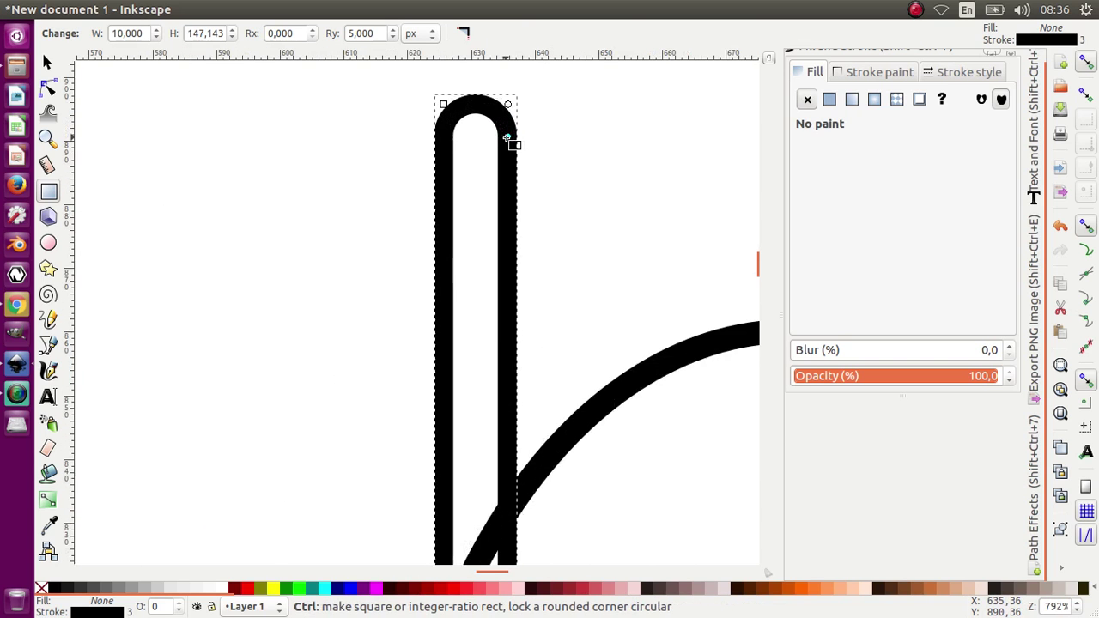
pyautogui.scroll(-4, 512, 142)
pyautogui.scroll(2, 516, 354)
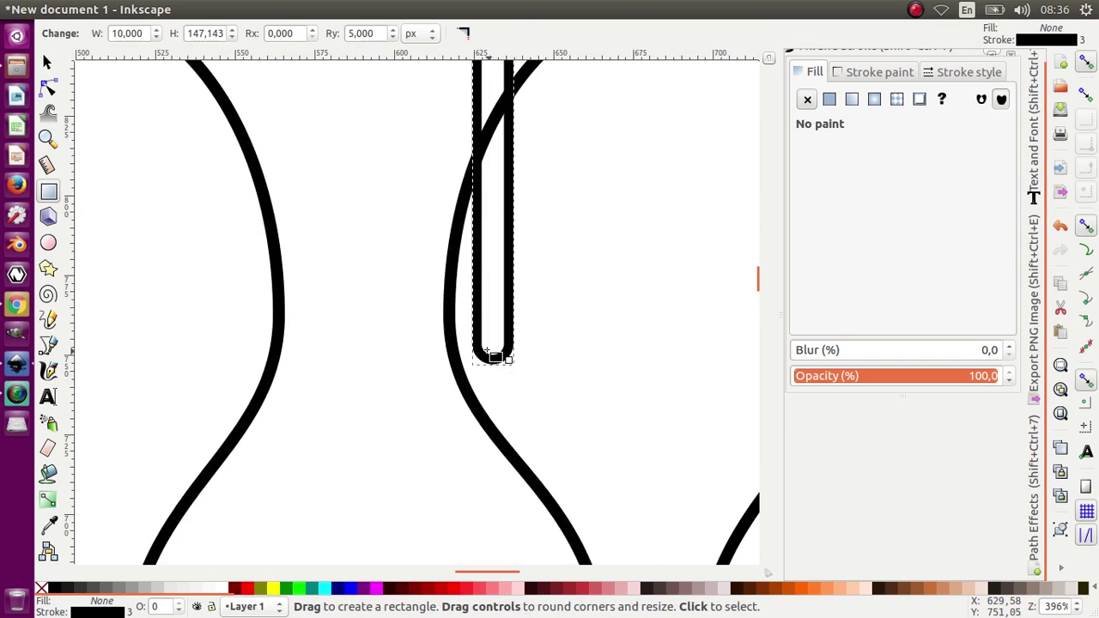
pyautogui.scroll(-2, 433, 392)
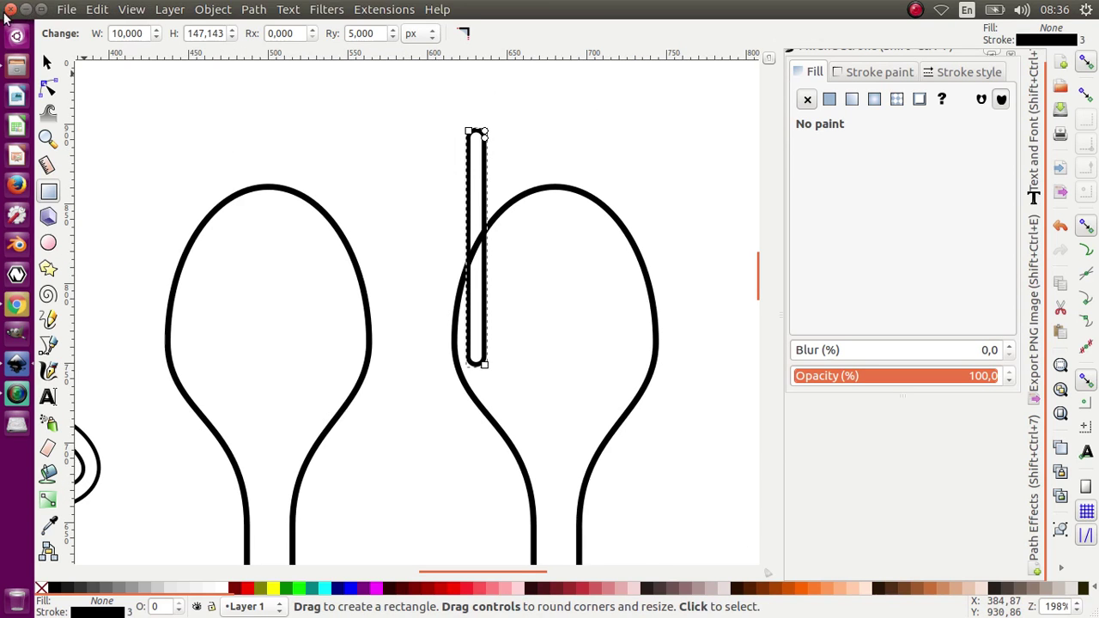
# Shift the rounded bar toward the right spoon's center and enlarge it to about 17 by 191 px
pyautogui.click(48, 64)
pyautogui.moveTo(468, 175); pyautogui.dragTo(503, 176)
pyautogui.moveTo(487, 123); pyautogui.dragTo(461, 107)
pyautogui.moveTo(445, 90); pyautogui.dragTo(435, 60)
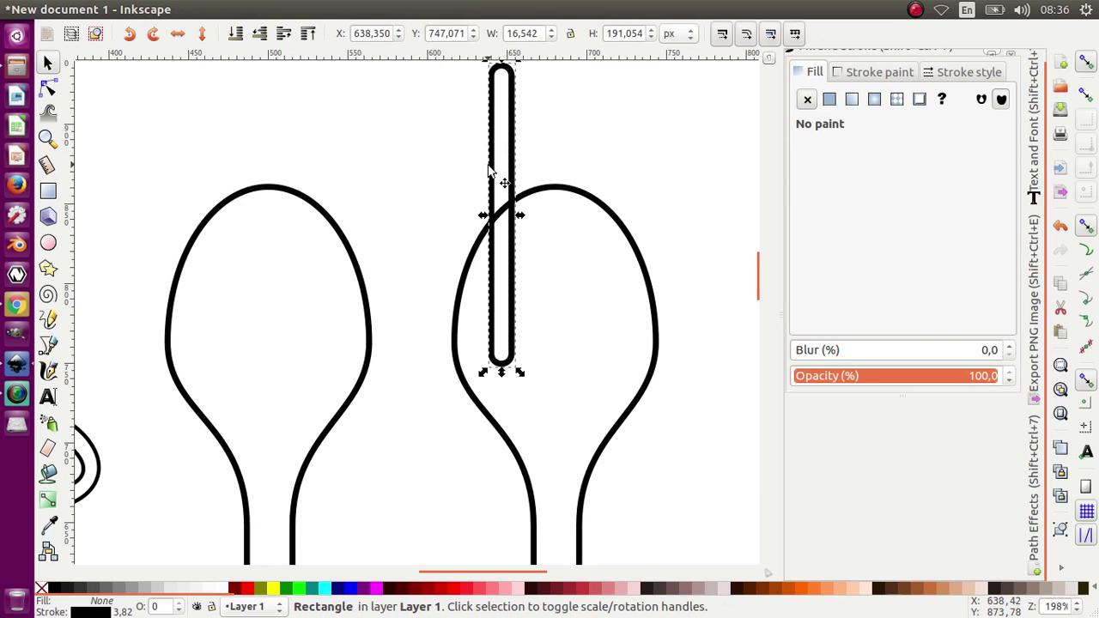
# Duplicate the rounded bar, place the copy about 37 px to its right, and center both bars over the right spoon's head
pyautogui.rightClick(488, 165)
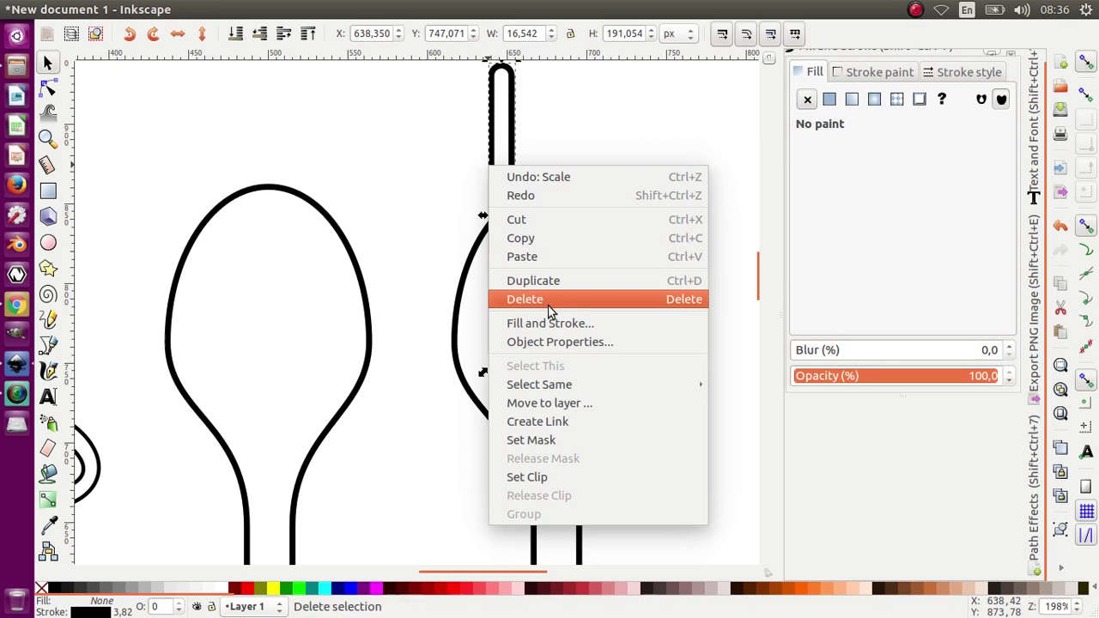
pyautogui.click(555, 281)
pyautogui.moveTo(510, 178); pyautogui.dragTo(579, 181)
pyautogui.keyDown('shift'); pyautogui.click(512, 172); pyautogui.keyUp('shift')
pyautogui.press('Right')
pyautogui.press('Right')
pyautogui.press('Right')
pyautogui.press('Right')
pyautogui.press('Right')
pyautogui.press('Right')
pyautogui.press('Right')
pyautogui.press('Right')
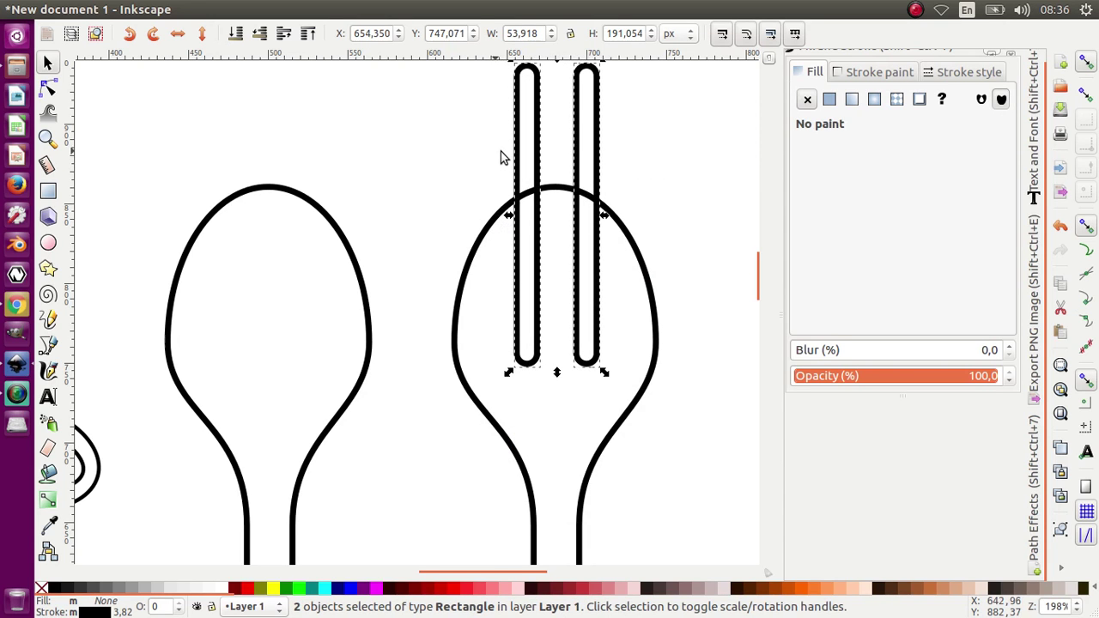
# Enlarge the two bars together evenly to about 74 by 262 px overall
pyautogui.scroll(-2, 503, 275)
pyautogui.moveTo(488, 365); pyautogui.dragTo(478, 372)
pyautogui.scroll(2, 546, 321)
pyautogui.click(639, 280)
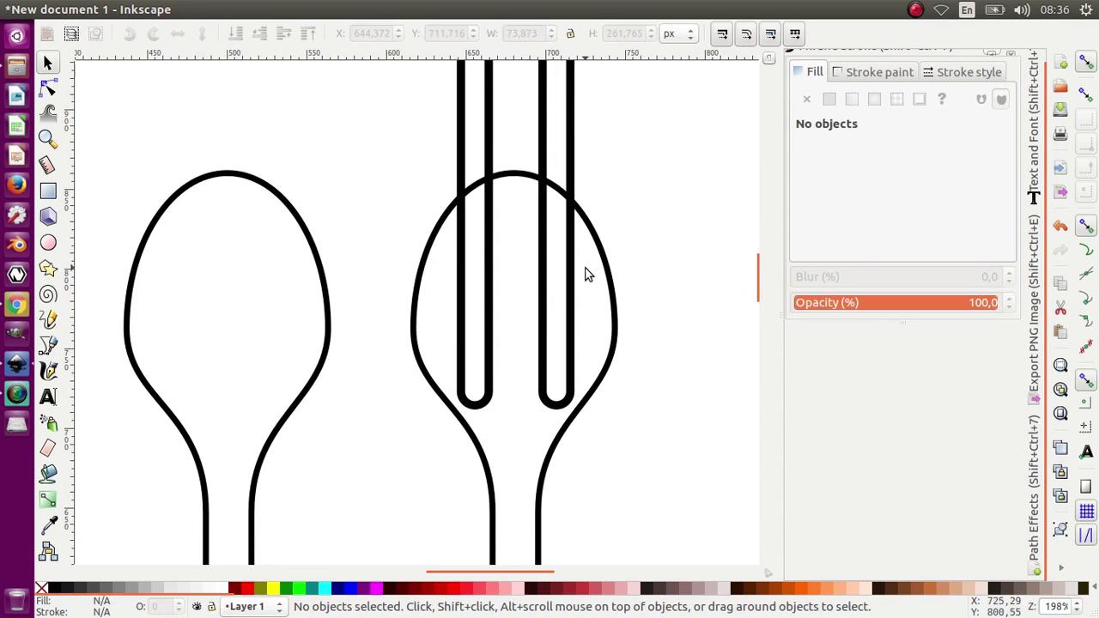
# Raise both bars about 46 px so their rounded ends sit around the middle of the right spoon's head
pyautogui.click(569, 281)
pyautogui.keyDown('shift'); pyautogui.click(487, 362); pyautogui.keyUp('shift')
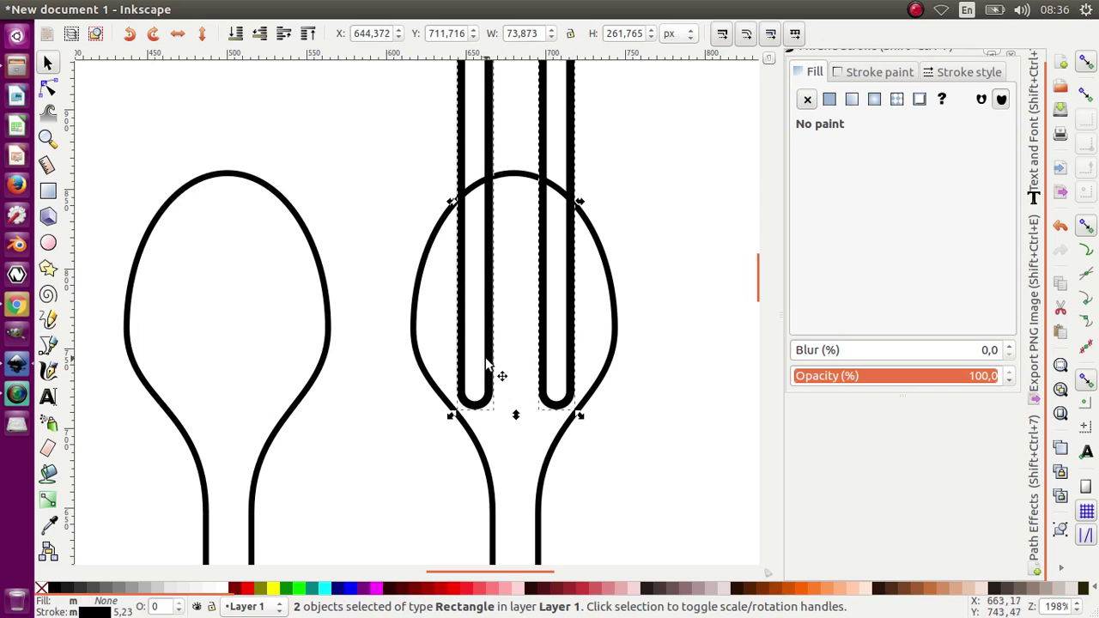
pyautogui.press('Up')
pyautogui.press('Up')
pyautogui.press('Up')
pyautogui.press('Up')
pyautogui.press('Up')
pyautogui.press('Up')
pyautogui.press('Up')
pyautogui.press('Up')
pyautogui.press('Up')
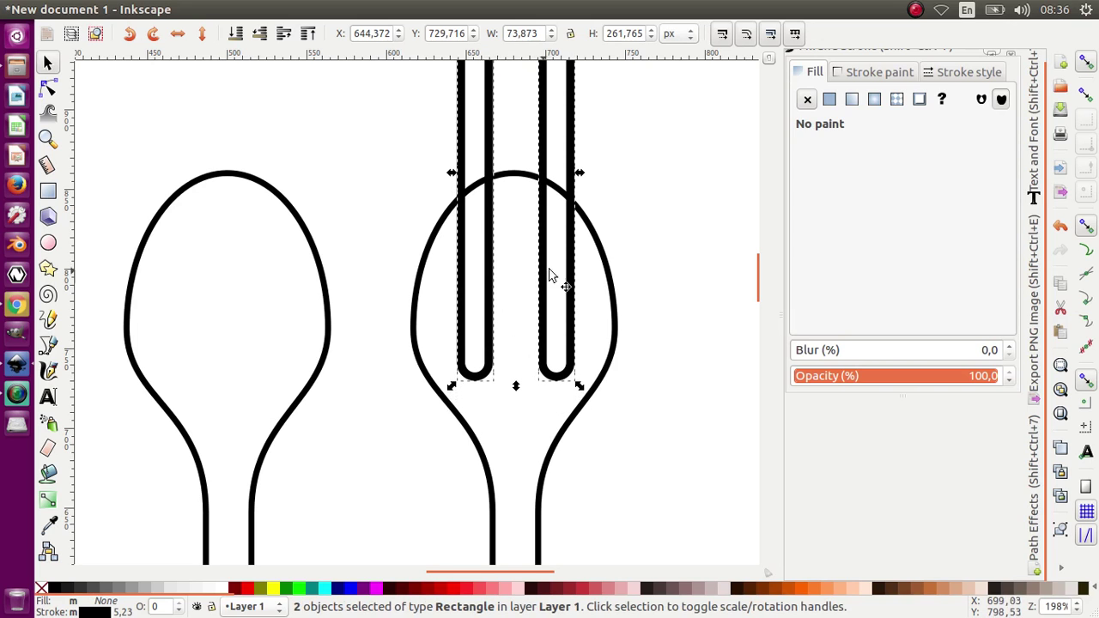
pyautogui.press('Up')
pyautogui.press('Up')
pyautogui.press('Up')
pyautogui.press('Up')
pyautogui.press('Up')
pyautogui.press('Up')
pyautogui.press('Up')
pyautogui.press('Up')
pyautogui.press('Up')
pyautogui.press('Up')
pyautogui.press('Up')
pyautogui.press('Up')
pyautogui.press('Up')
pyautogui.press('Up')
pyautogui.press('Escape')
# Nudge the two bars a few pixels toward each other, keeping them evenly placed in the spoon's head
pyautogui.click(567, 255)
pyautogui.press('Left')
pyautogui.press('Left')
pyautogui.click(490, 280)
pyautogui.press('Right')
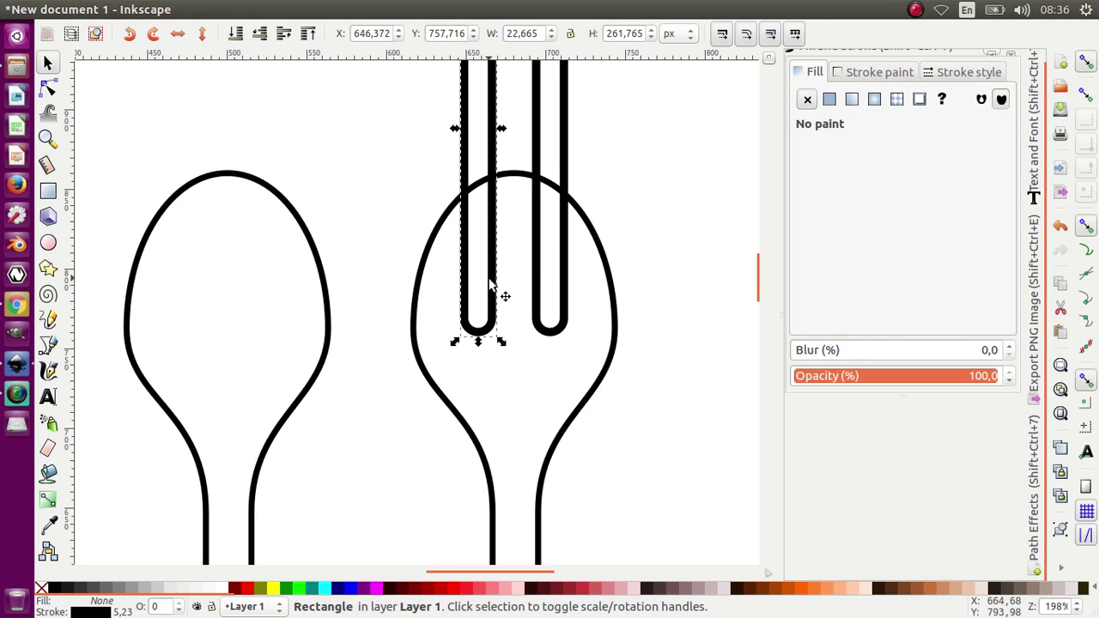
pyautogui.click(535, 282)
pyautogui.press('Up')
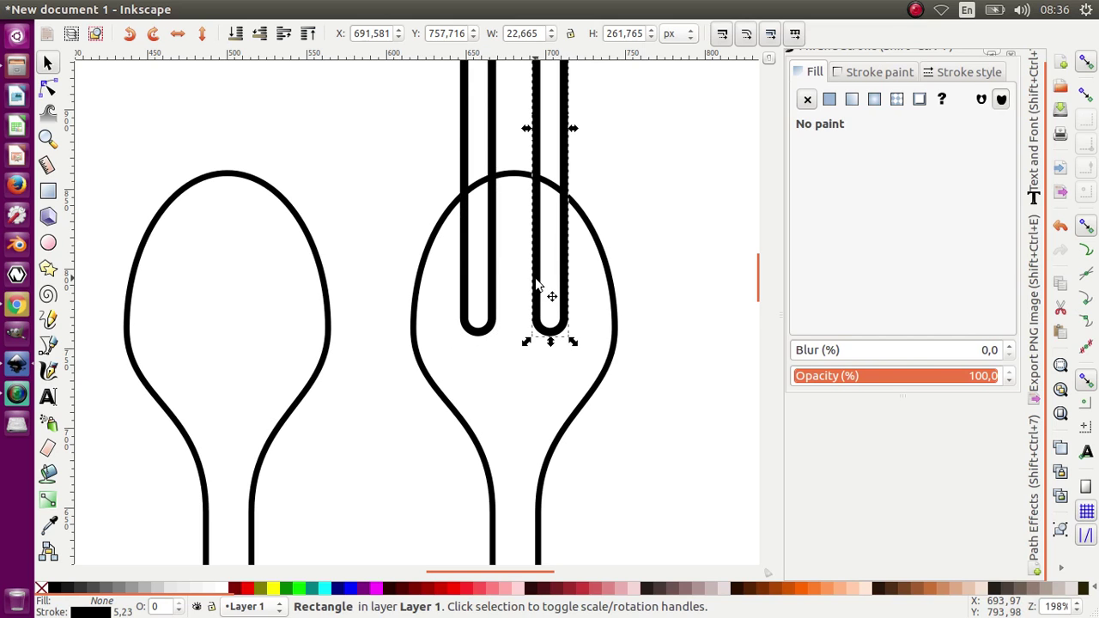
pyautogui.press('Left')
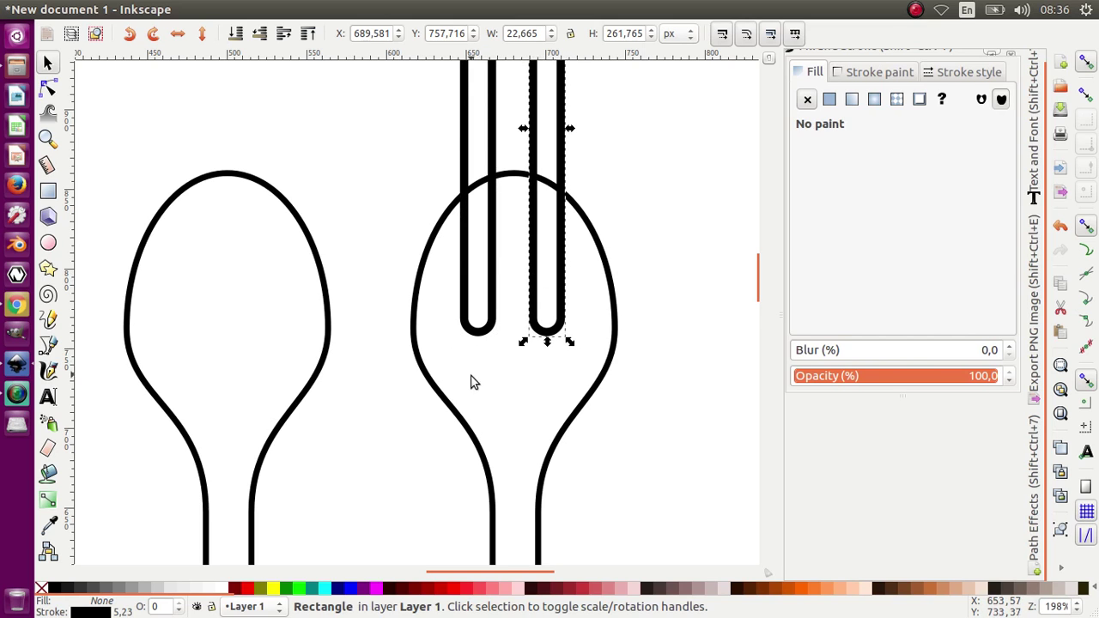
# Subtract each rounded bar from the right spoon using Difference to cut the two slots of a fork
pyautogui.scroll(-2, 470, 382)
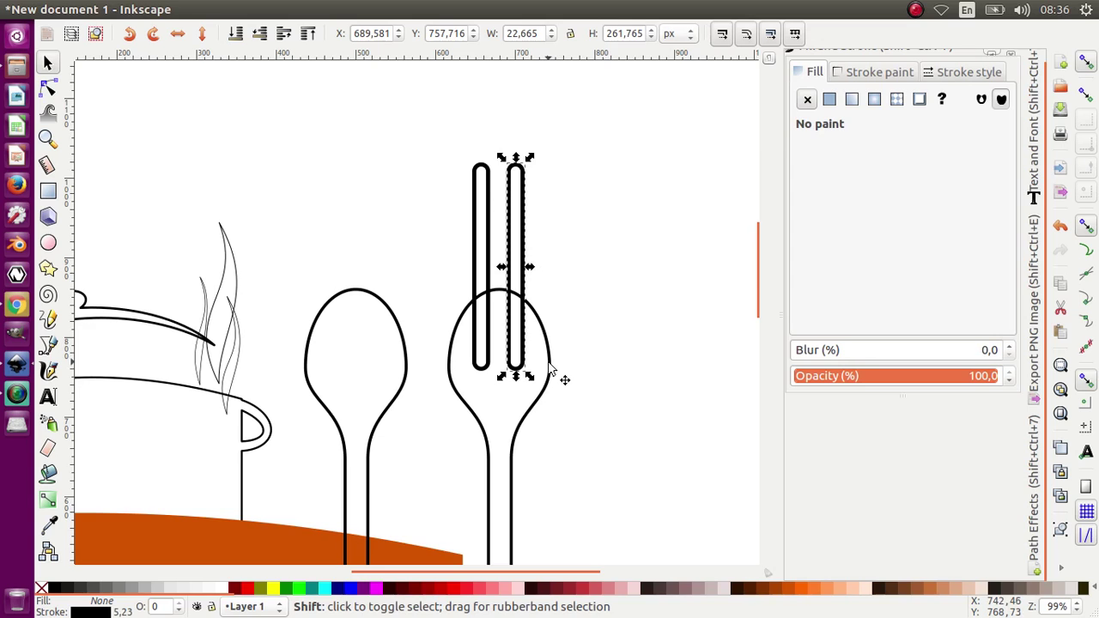
pyautogui.keyDown('shift'); pyautogui.click(551, 367); pyautogui.keyUp('shift')
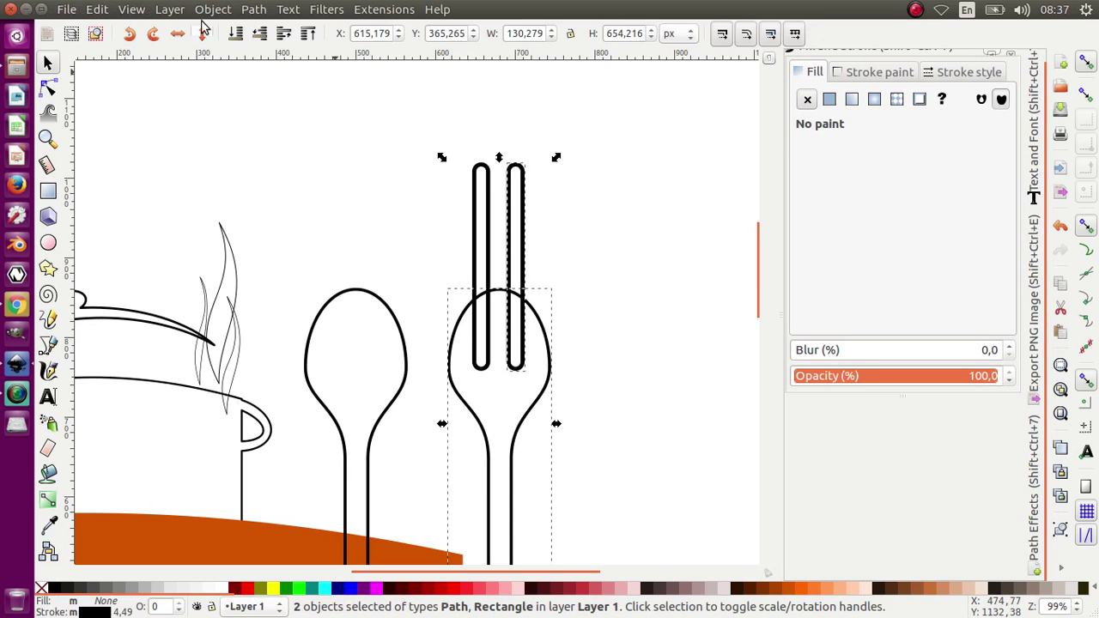
pyautogui.click(253, 10)
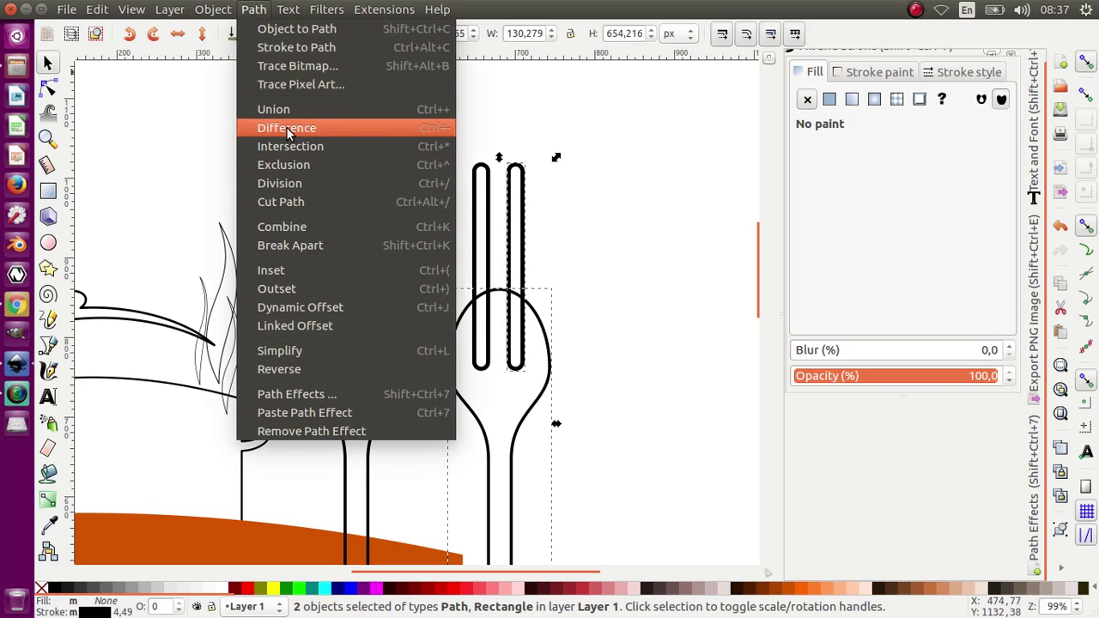
pyautogui.click(285, 127)
pyautogui.click(491, 236)
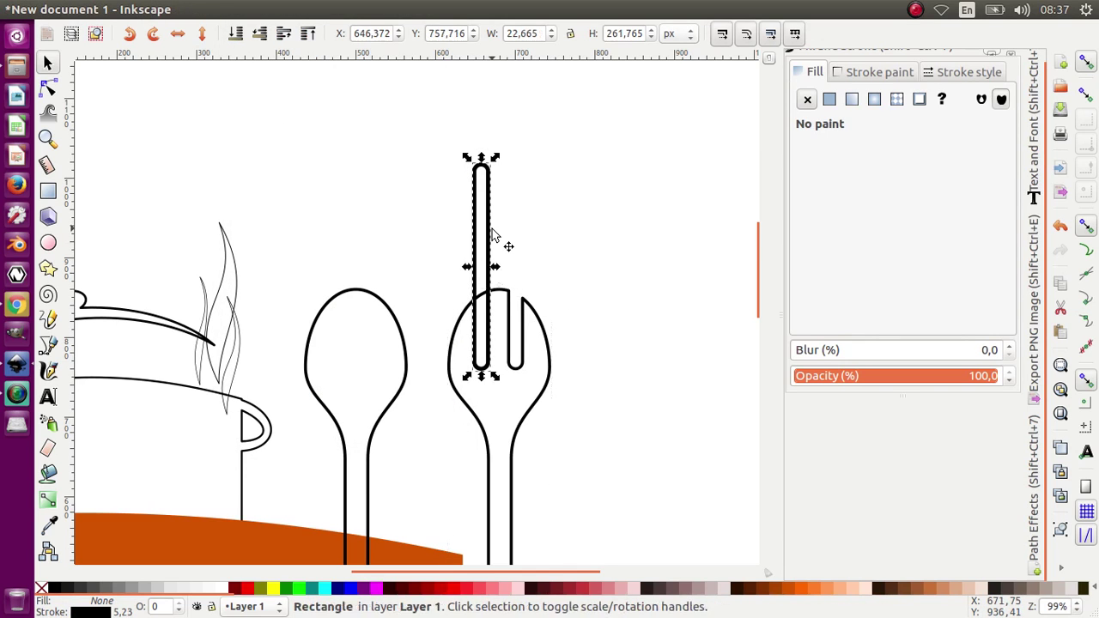
pyautogui.keyDown('shift'); pyautogui.click(525, 306); pyautogui.keyUp('shift')
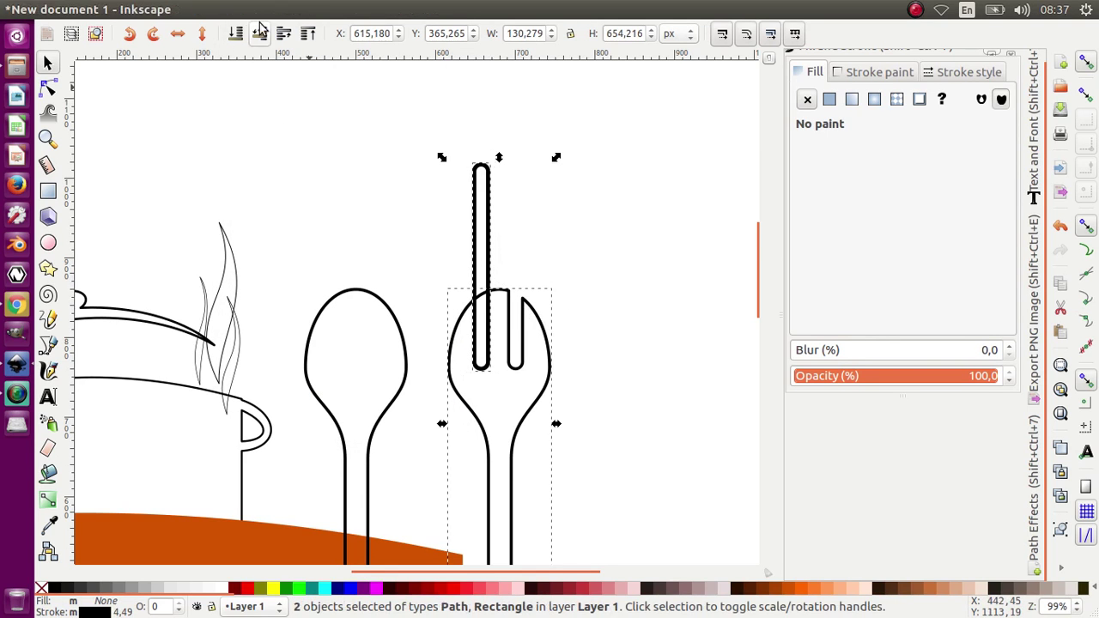
pyautogui.click(253, 10)
pyautogui.click(286, 128)
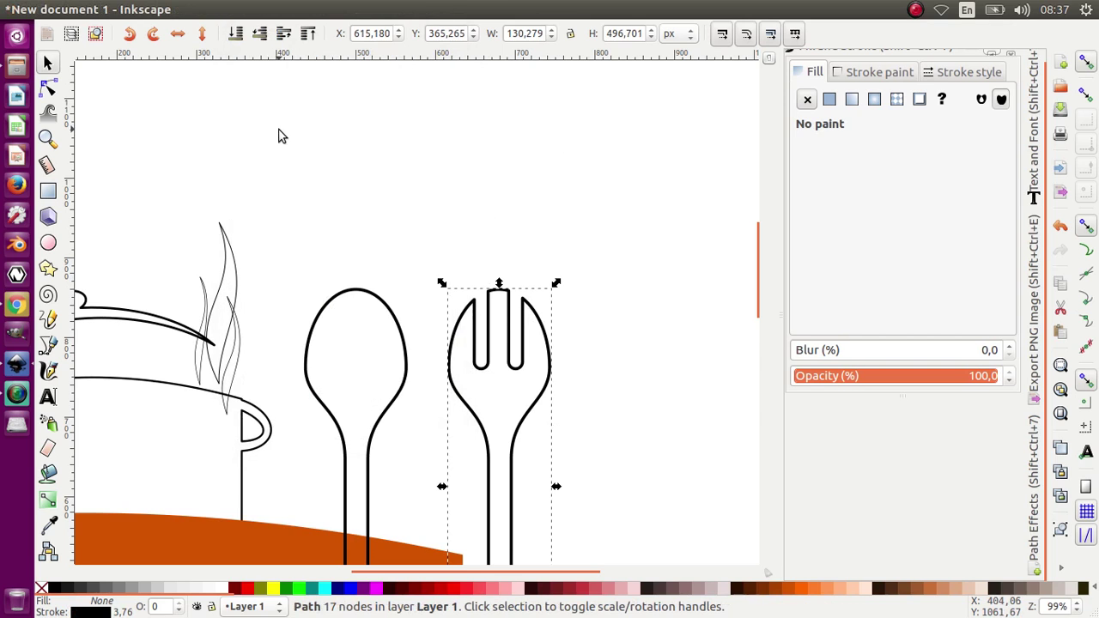
pyautogui.click(409, 155)
pyautogui.scroll(-2, 441, 315)
pyautogui.scroll(2, 461, 340)
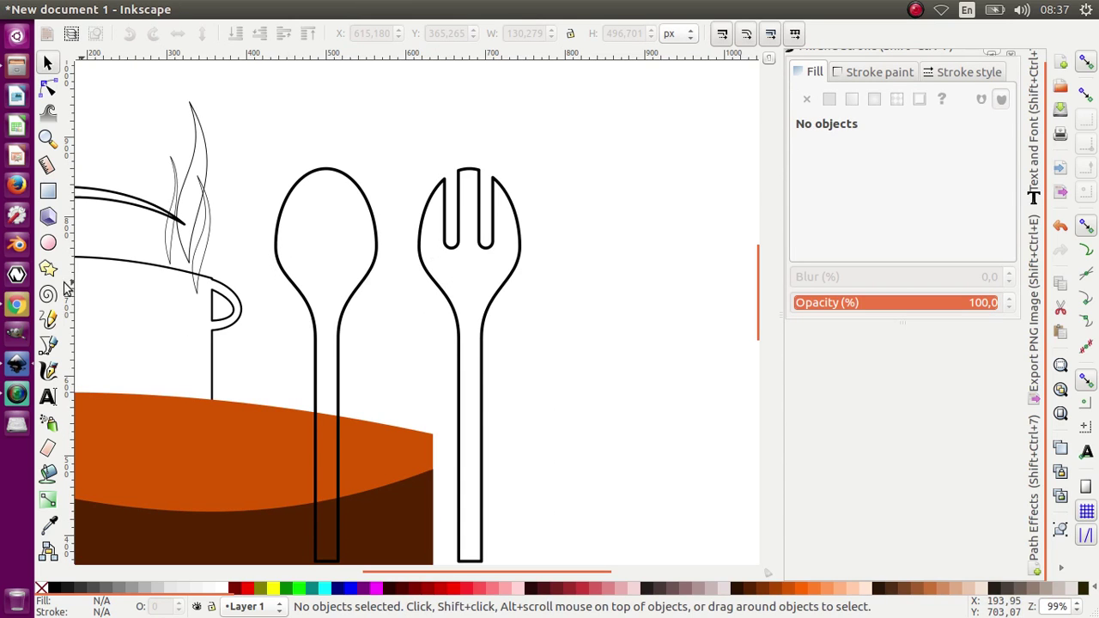
# Draw a closed path with straight segments inside the left spoon's head, starting near its left edge
pyautogui.click(49, 323)
pyautogui.click(49, 346)
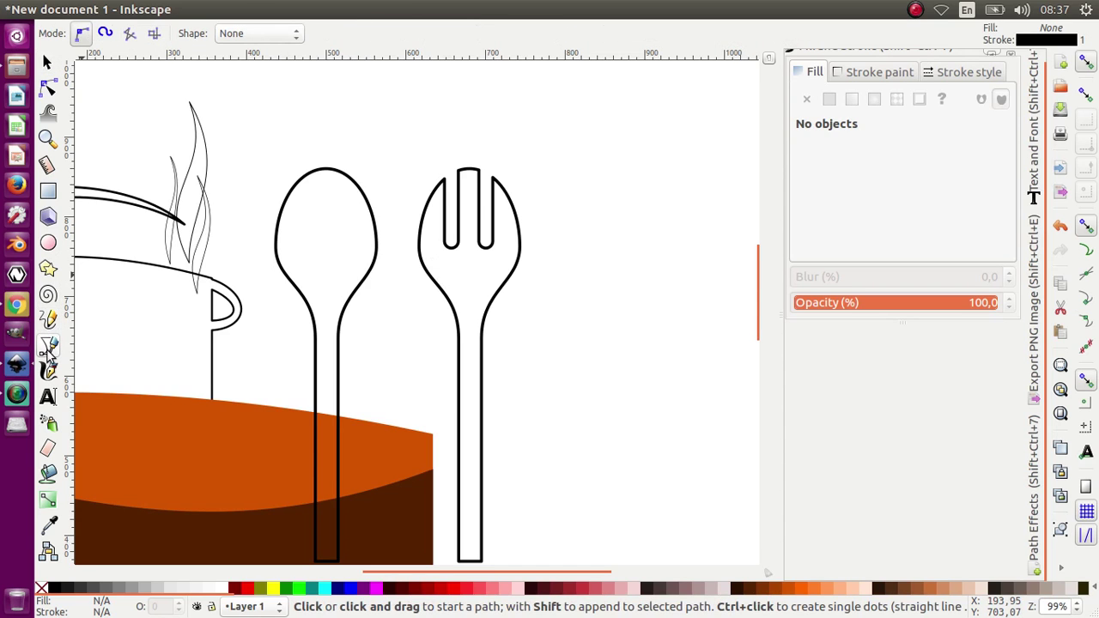
pyautogui.scroll(2, 276, 288)
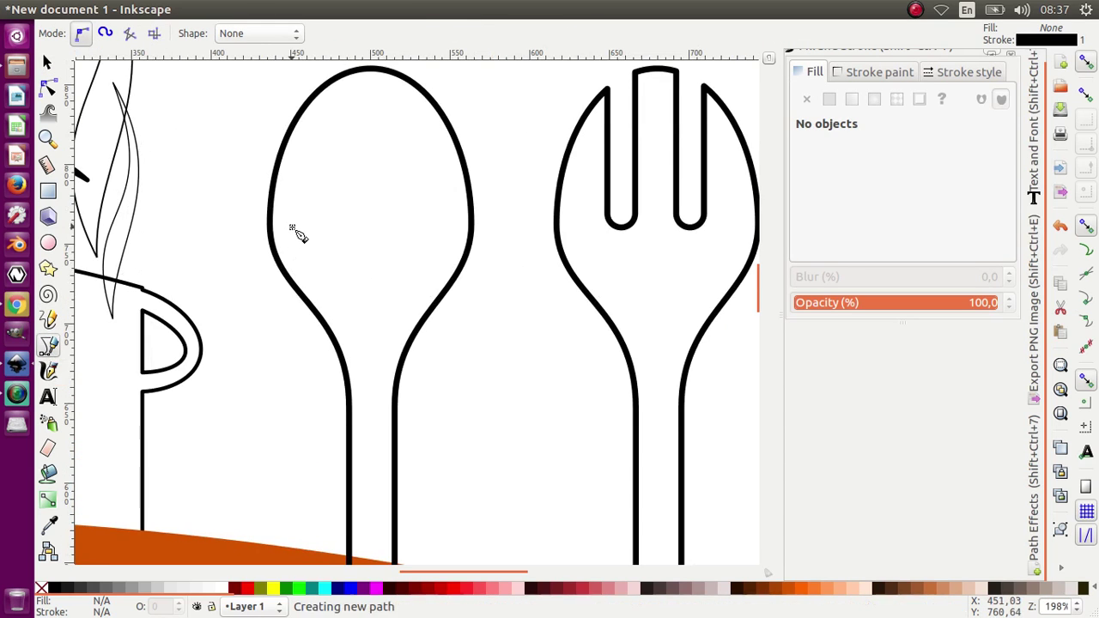
pyautogui.click(351, 320)
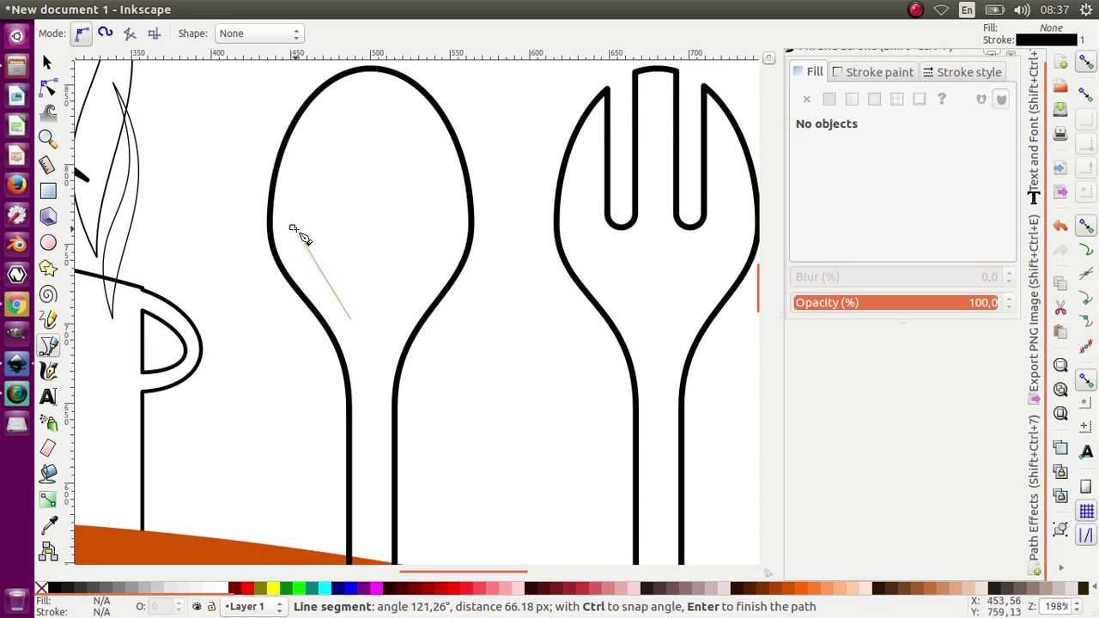
pyautogui.click(292, 229)
# Bend one segment of the new path along the bowl's lower contour and move its left node closer to the spoon's edge
pyautogui.click(48, 87)
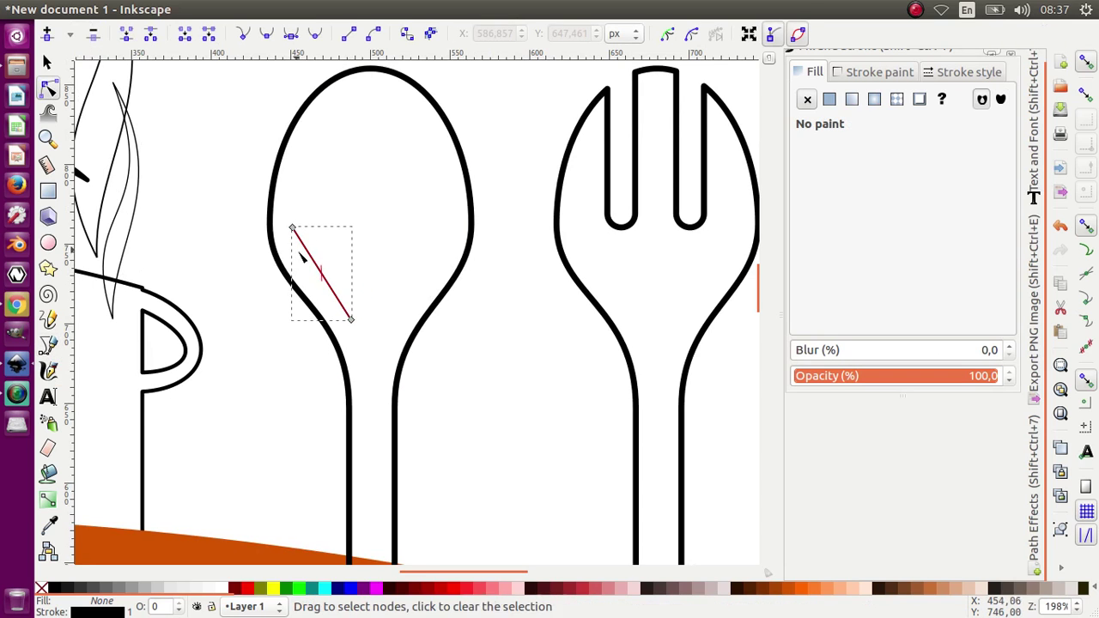
pyautogui.moveTo(325, 294); pyautogui.dragTo(375, 357)
pyautogui.moveTo(297, 276); pyautogui.dragTo(296, 278)
pyautogui.moveTo(292, 228); pyautogui.dragTo(282, 212)
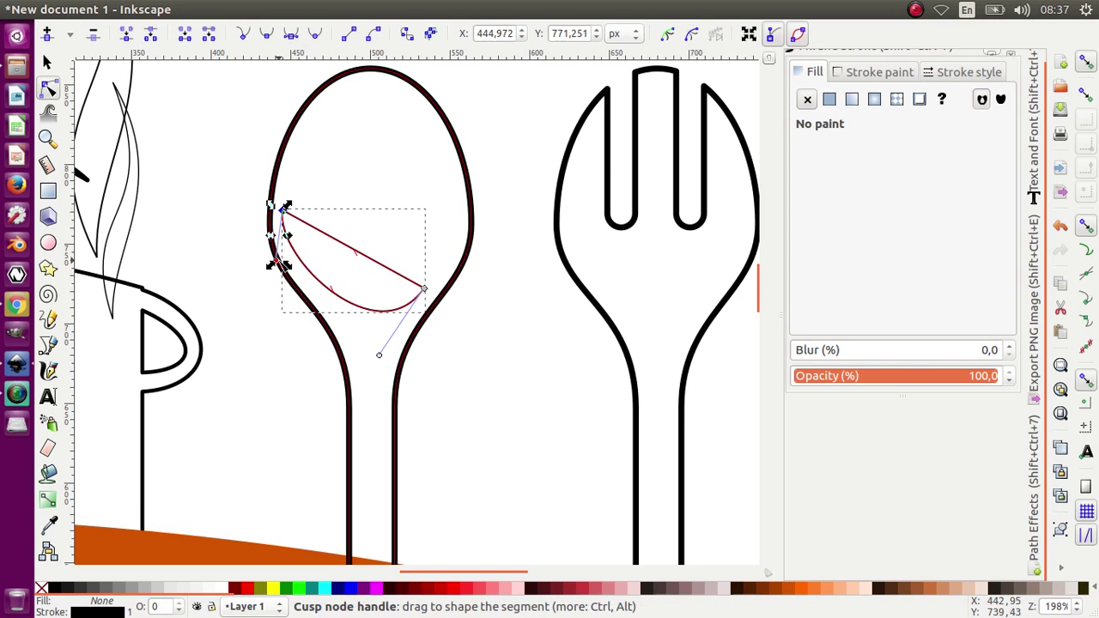
pyautogui.moveTo(278, 261)
pyautogui.mouseDown()
pyautogui.moveTo(286, 292)
pyautogui.moveTo(277, 268)
pyautogui.mouseUp()
pyautogui.moveTo(378, 355); pyautogui.dragTo(384, 368)
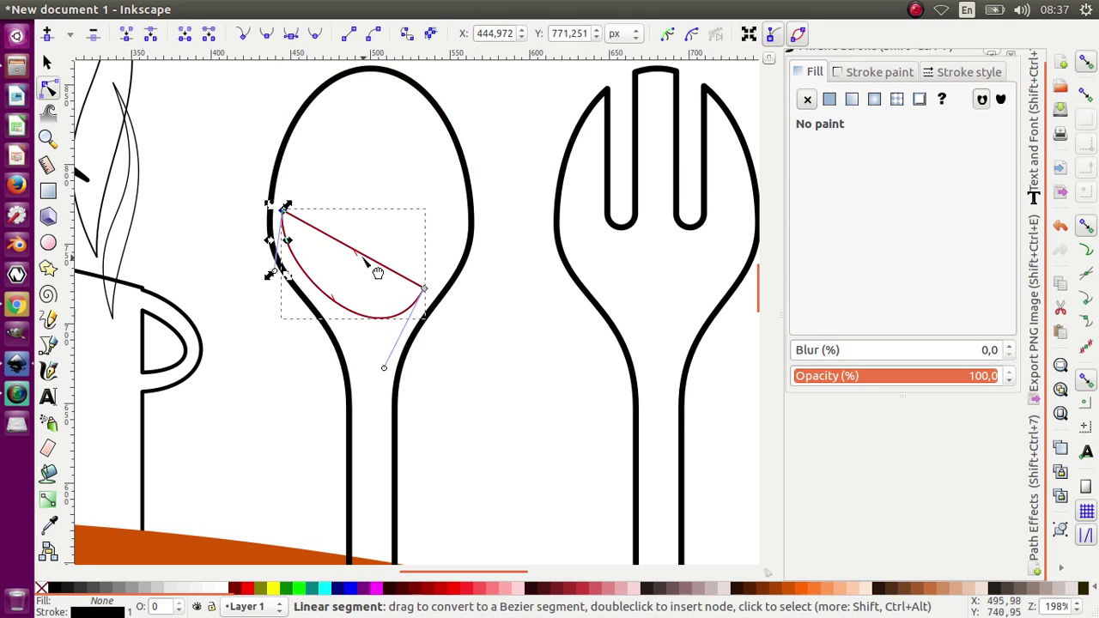
# Curve the remaining straight segment down close to the lower one, forming a thin crescent about 90 by 69 px
pyautogui.moveTo(376, 270); pyautogui.dragTo(307, 279)
pyautogui.moveTo(338, 319); pyautogui.dragTo(369, 346)
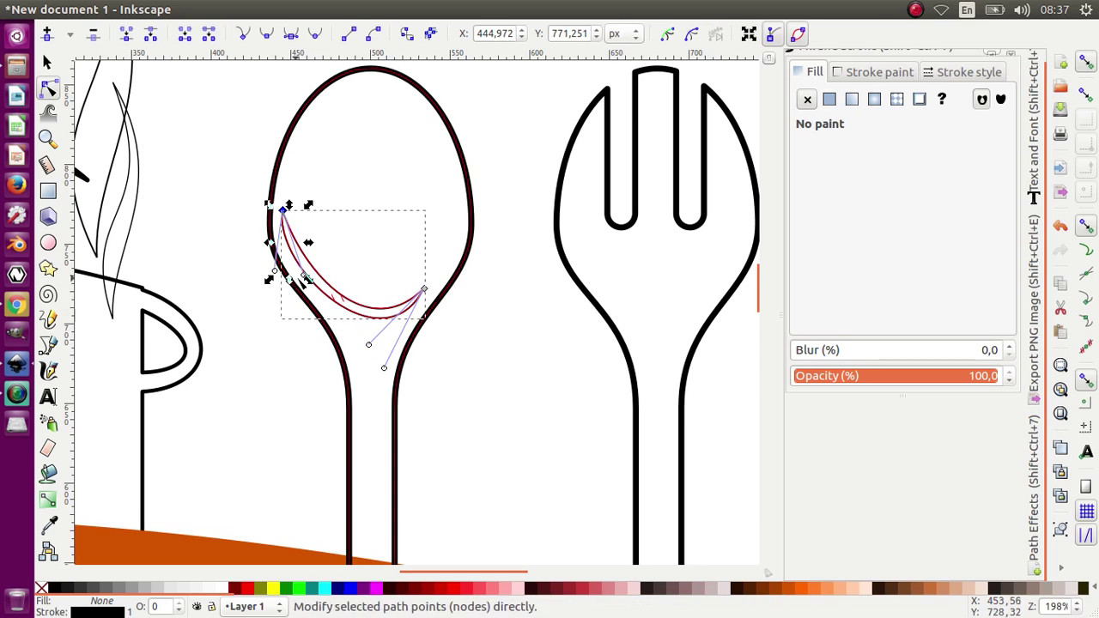
pyautogui.moveTo(306, 277); pyautogui.dragTo(301, 280)
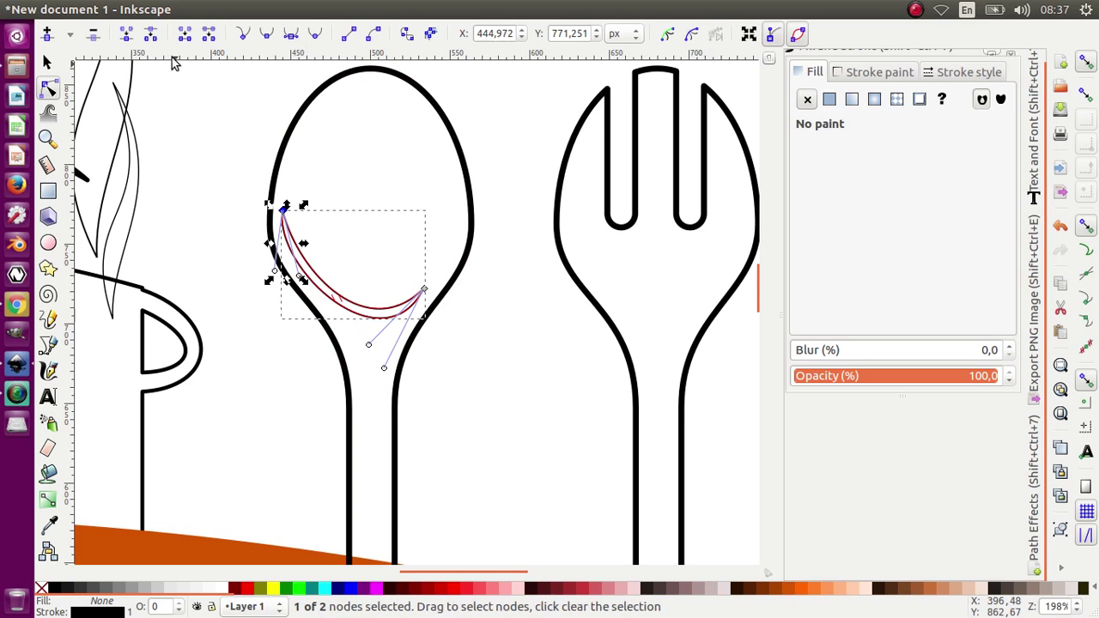
# Duplicate the crescent and place the copy about 181 px to the right, inside the fork's head
pyautogui.click(47, 62)
pyautogui.scroll(-2, 273, 207)
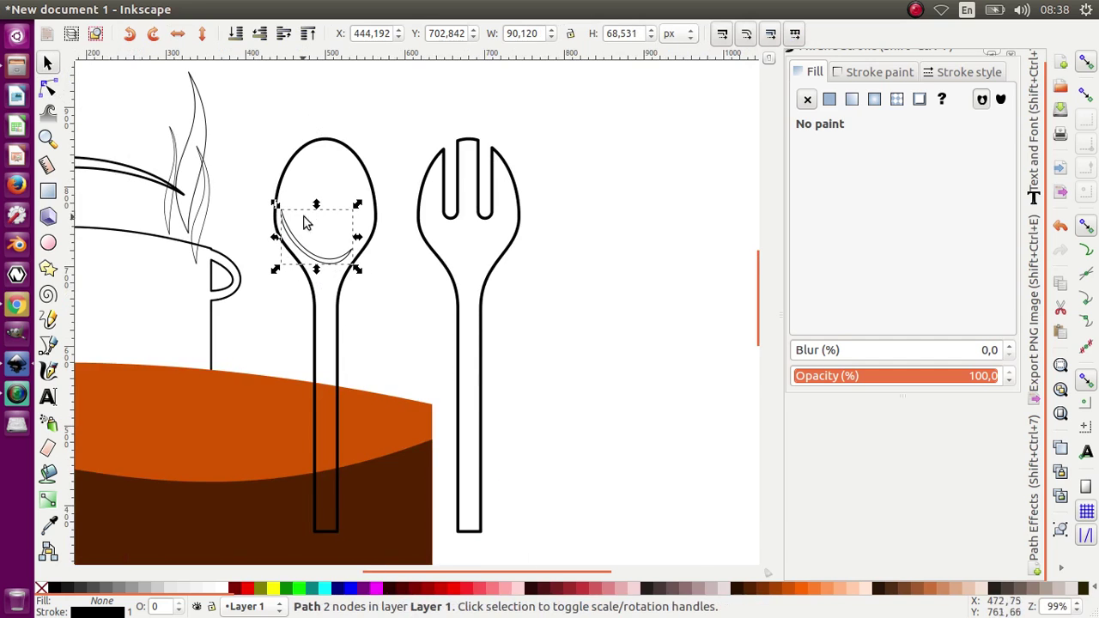
pyautogui.scroll(-1, 335, 206)
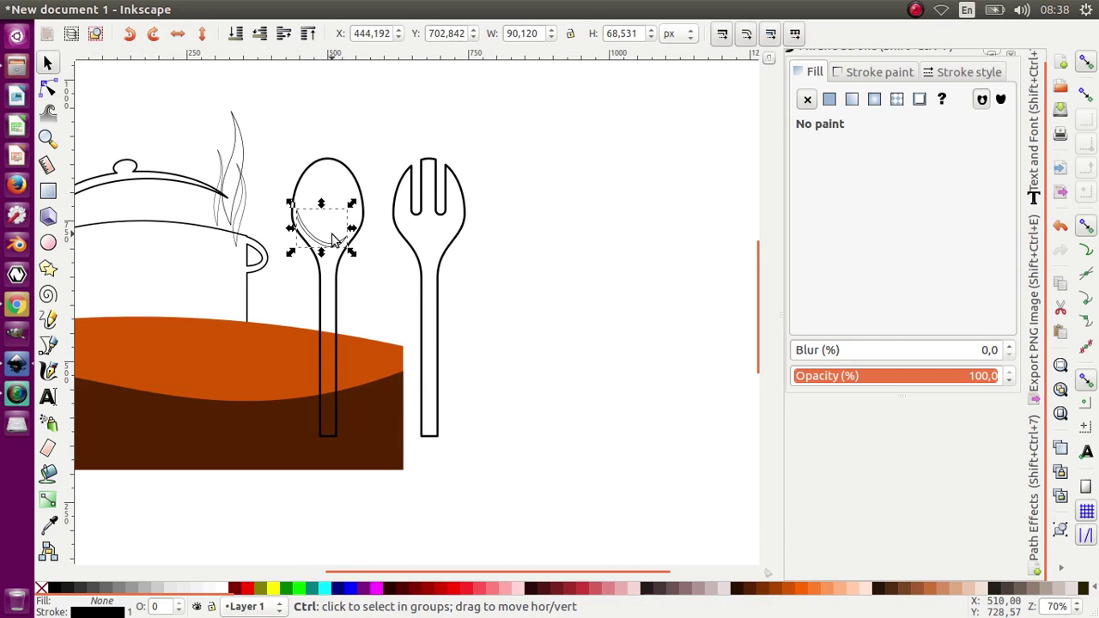
pyautogui.rightClick(327, 249)
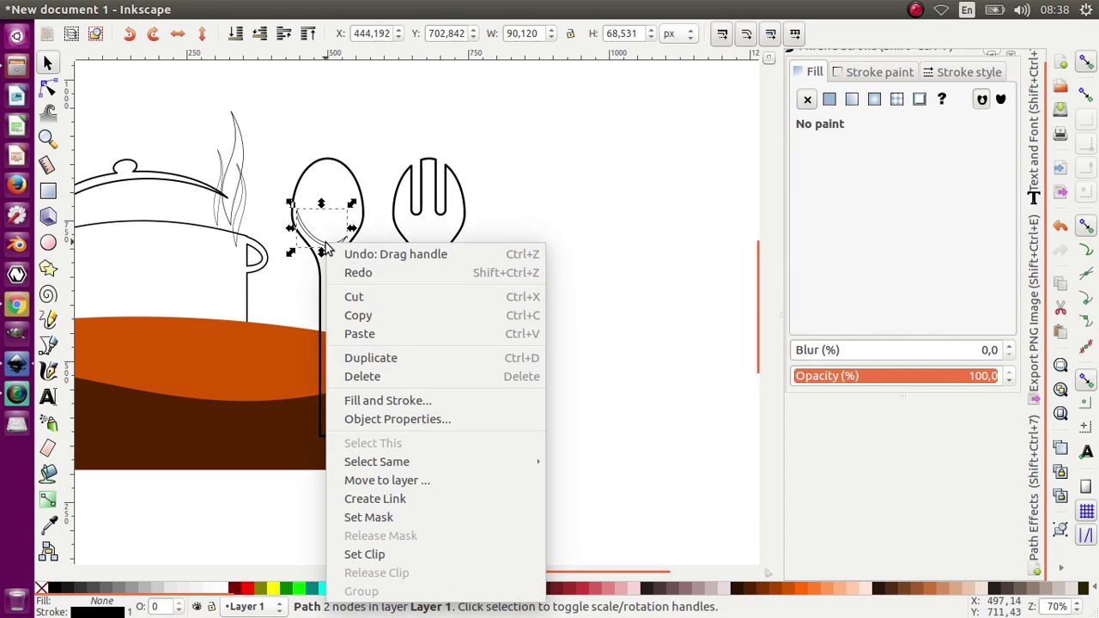
pyautogui.click(402, 356)
pyautogui.moveTo(333, 248); pyautogui.dragTo(435, 251)
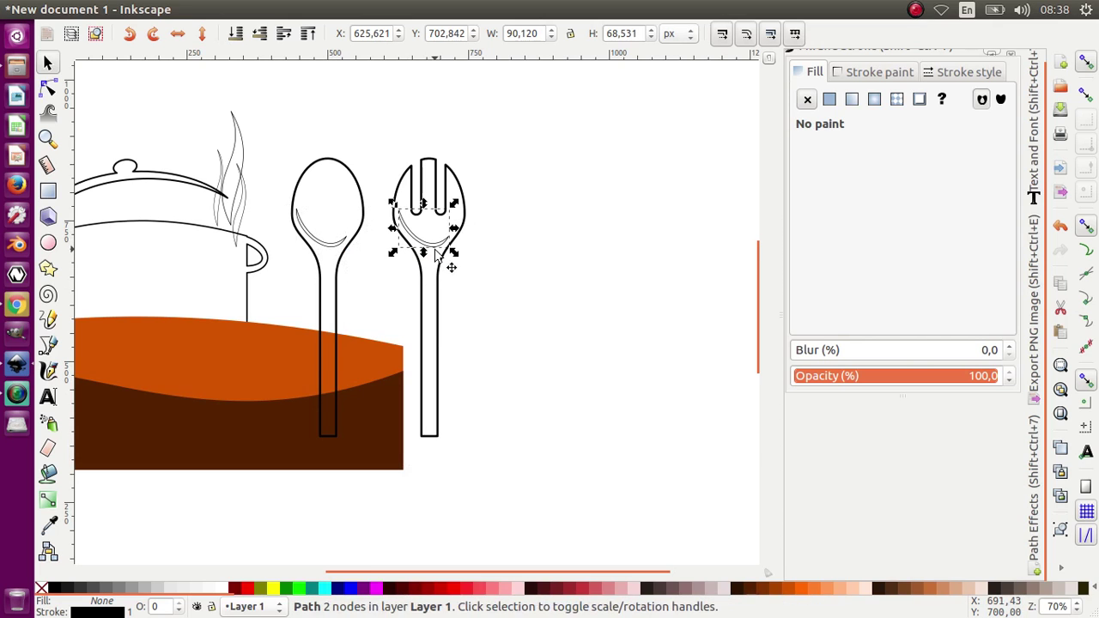
# Fill the highlight crescents in the spoon's and the fork's heads with white
pyautogui.scroll(-1, 450, 276)
pyautogui.click(486, 248)
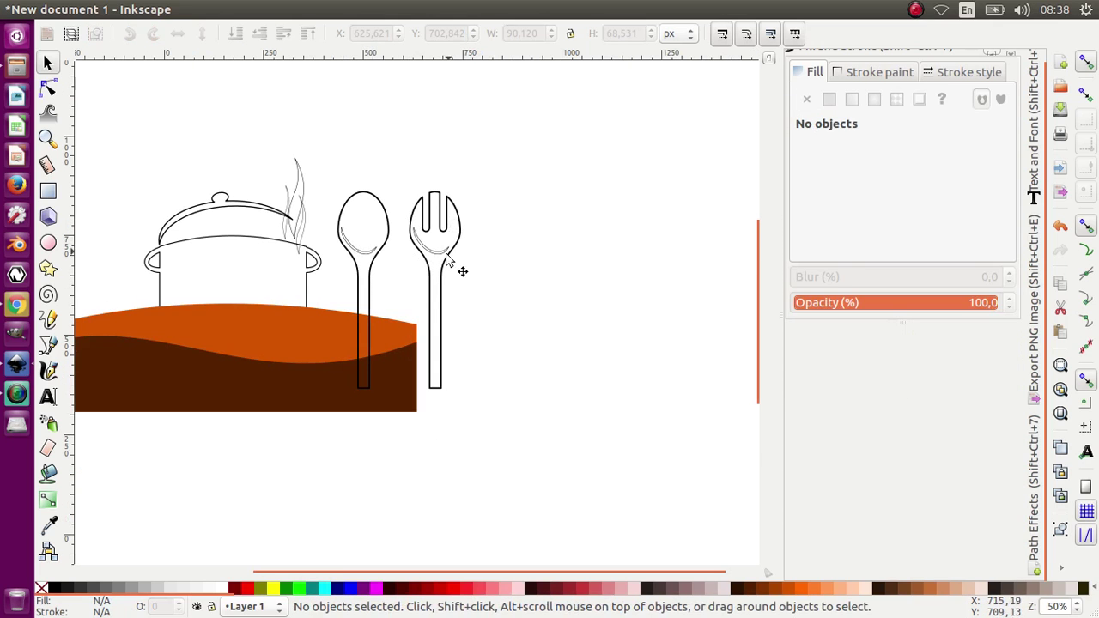
pyautogui.click(445, 254)
pyautogui.keyDown('shift'); pyautogui.click(371, 250); pyautogui.keyUp('shift')
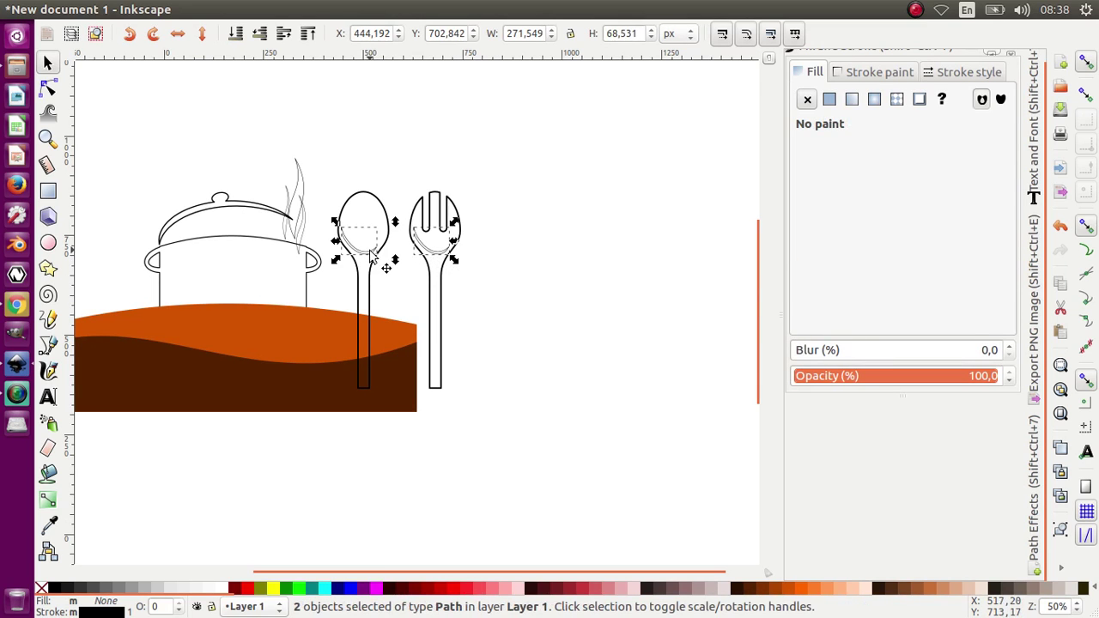
pyautogui.click(225, 591)
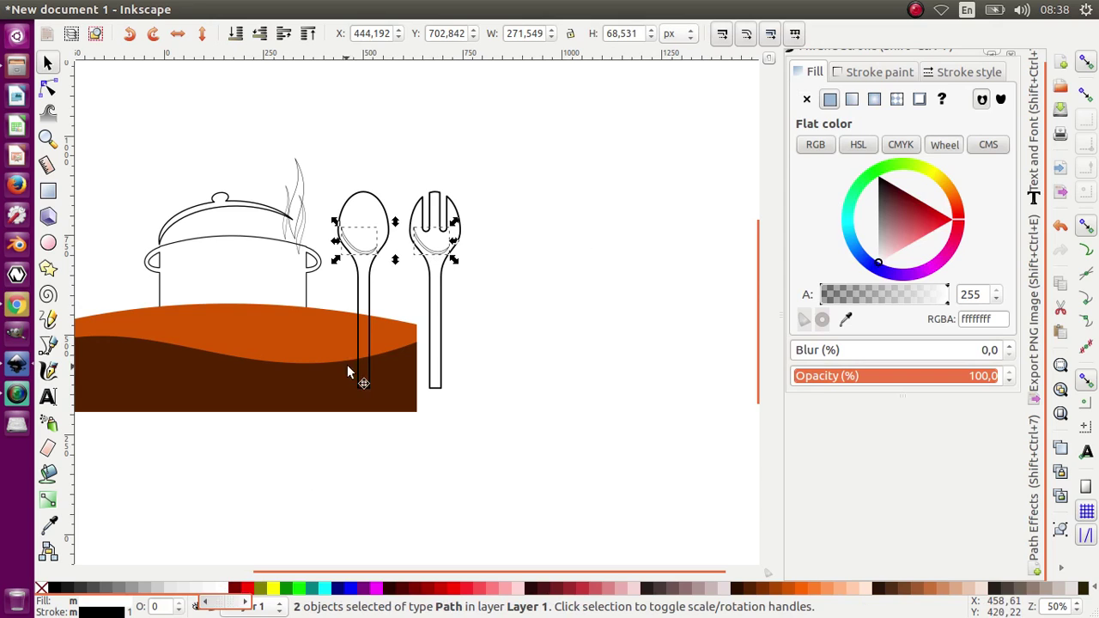
# Fill the spoon and the fork with orange #D45500
pyautogui.click(361, 304)
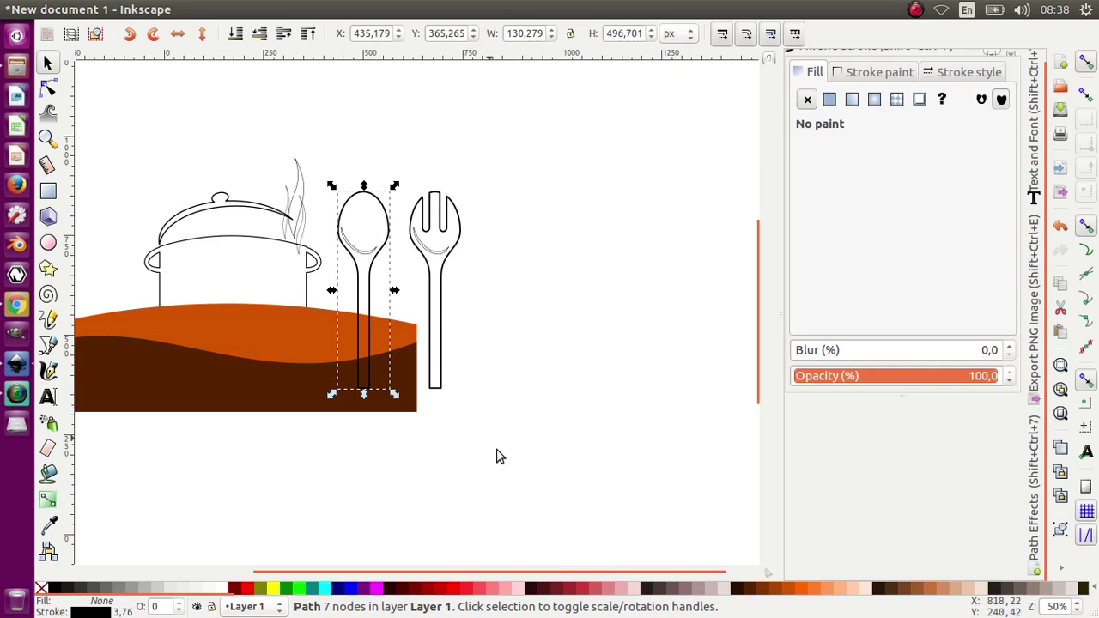
pyautogui.click(790, 589)
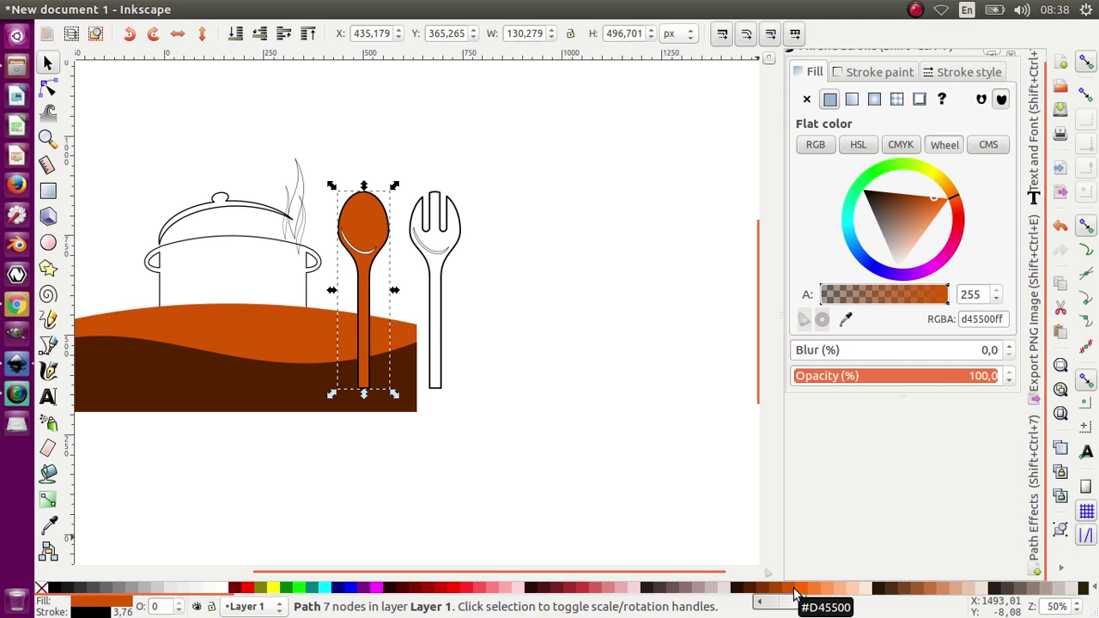
pyautogui.click(436, 294)
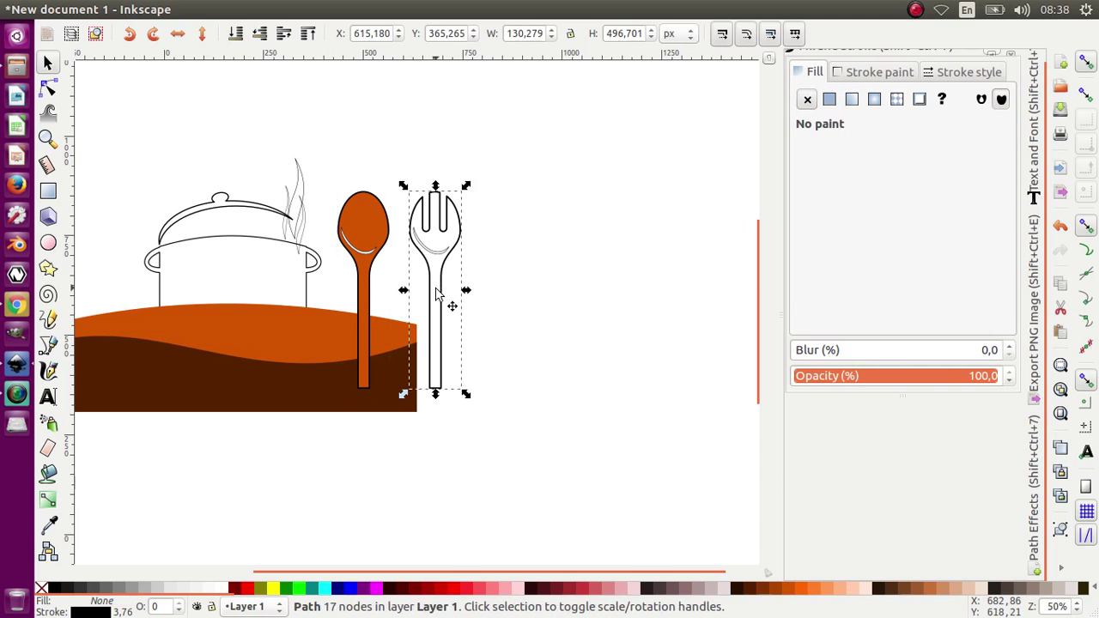
pyautogui.click(793, 591)
pyautogui.click(589, 403)
# Group the fork with its highlight crescent, and group the spoon with its own crescent
pyautogui.moveTo(565, 450); pyautogui.dragTo(404, 177)
pyautogui.rightClick(437, 242)
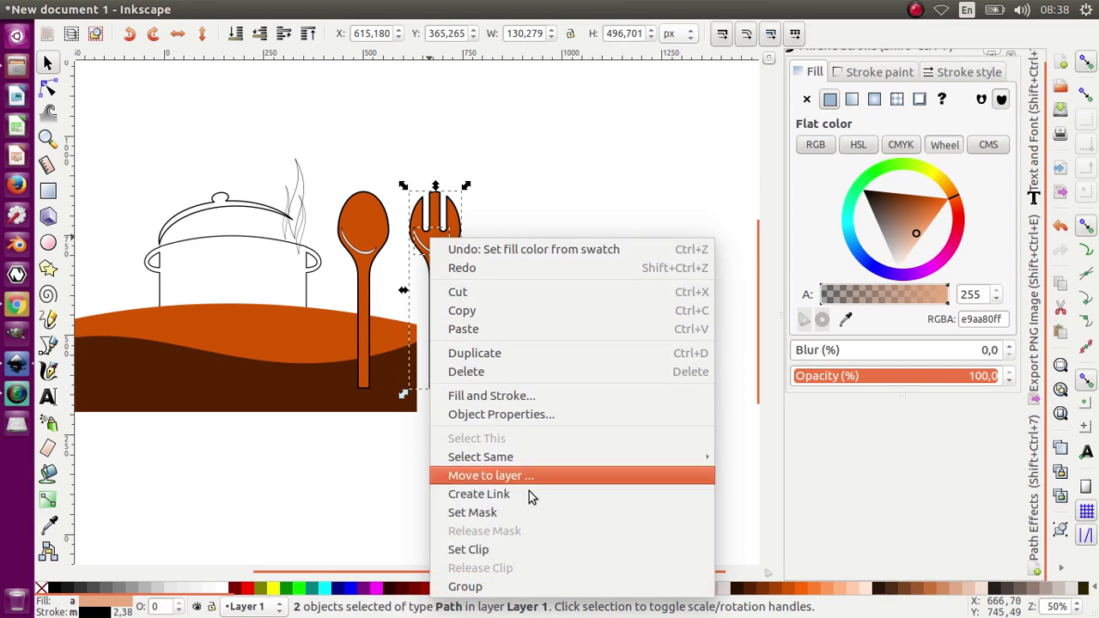
pyautogui.click(527, 591)
pyautogui.moveTo(402, 459); pyautogui.dragTo(331, 143)
pyautogui.rightClick(349, 212)
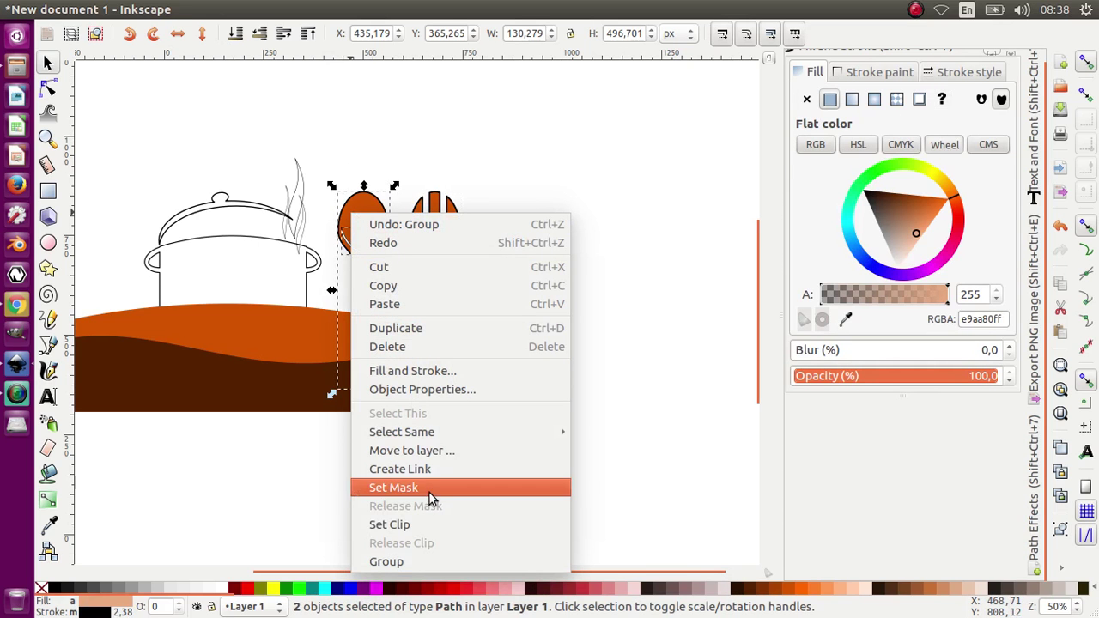
pyautogui.click(429, 561)
# Remove the stroke from the spoon and fork groups and move both clear of the base shapes, to their right
pyautogui.moveTo(489, 473); pyautogui.dragTo(330, 129)
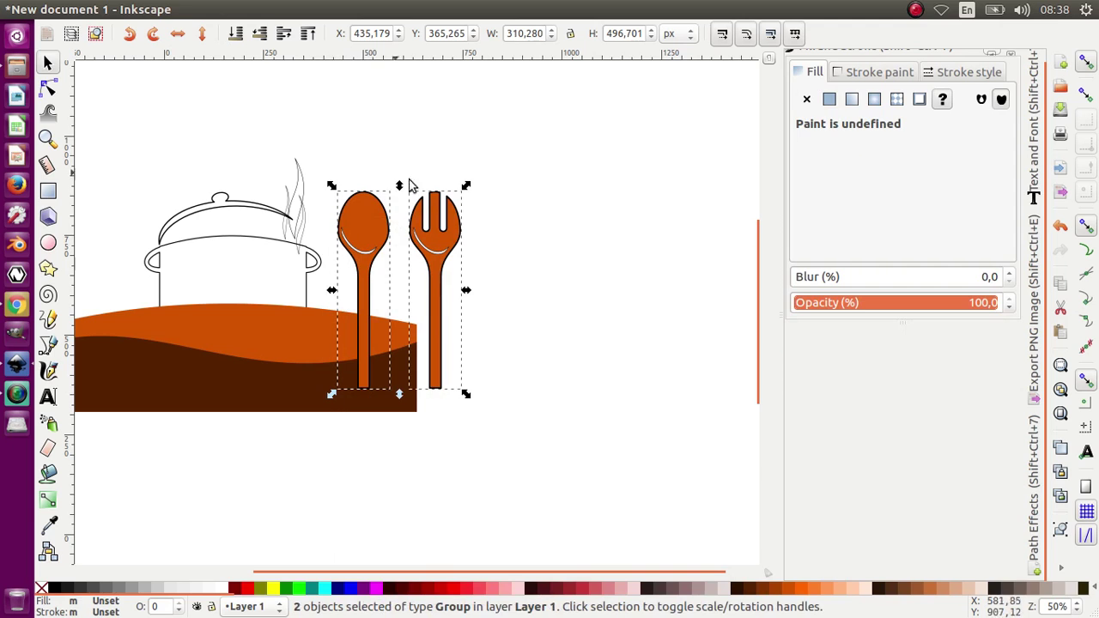
pyautogui.click(854, 77)
pyautogui.click(807, 100)
pyautogui.click(520, 263)
pyautogui.moveTo(525, 451)
pyautogui.mouseDown()
pyautogui.moveTo(457, 402)
pyautogui.moveTo(326, 174)
pyautogui.mouseUp()
pyautogui.moveTo(364, 201); pyautogui.dragTo(460, 181)
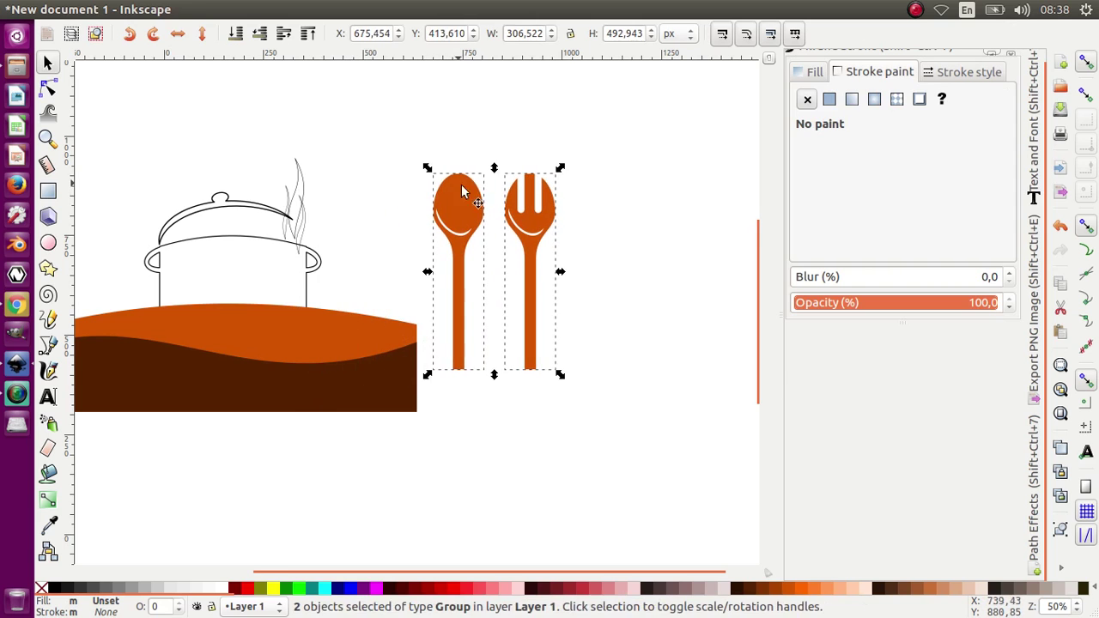
# Lower the spoon and fork groups to the bottom of the stacking order
pyautogui.click(604, 306)
pyautogui.scroll(-1, 614, 321)
pyautogui.scroll(-1, 482, 327)
pyautogui.scroll(1, 486, 283)
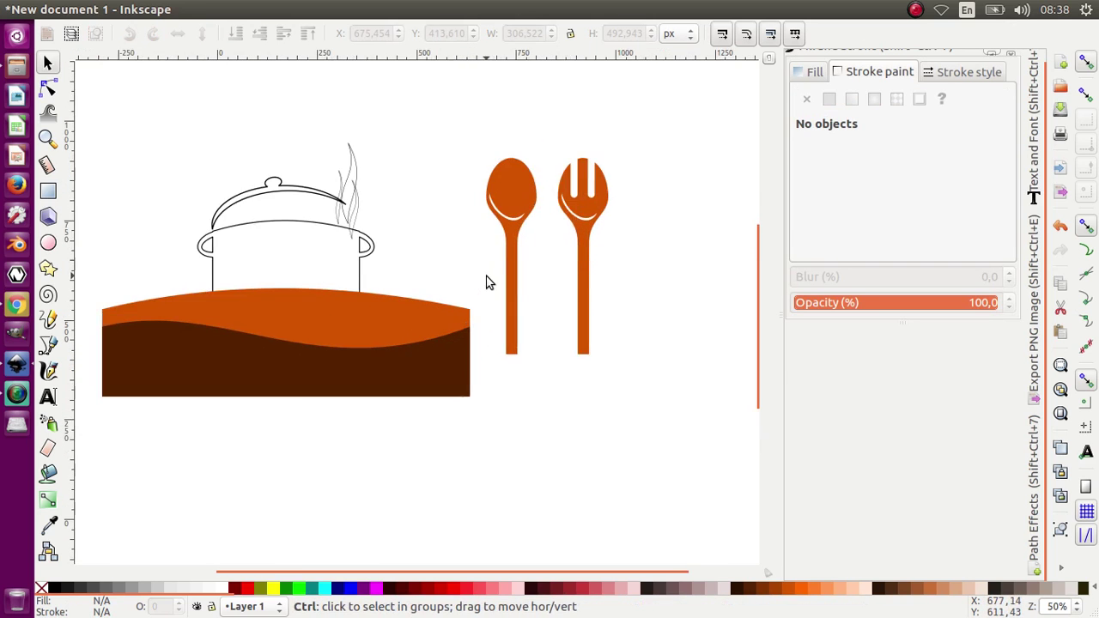
pyautogui.scroll(1, 318, 287)
pyautogui.scroll(-1, 403, 275)
pyautogui.scroll(2, 471, 270)
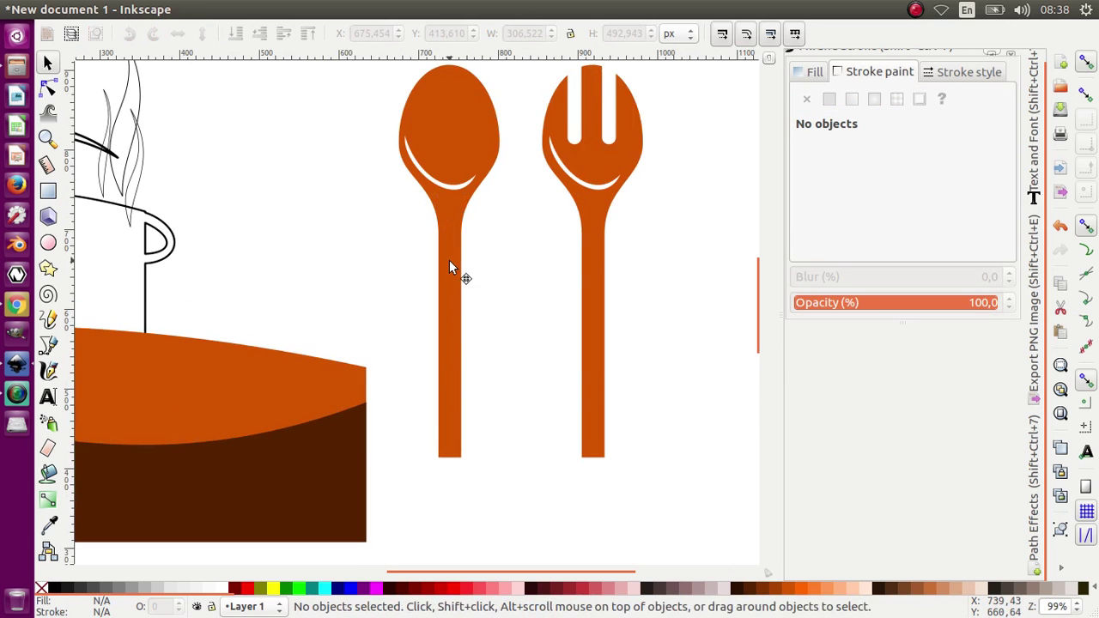
pyautogui.click(449, 266)
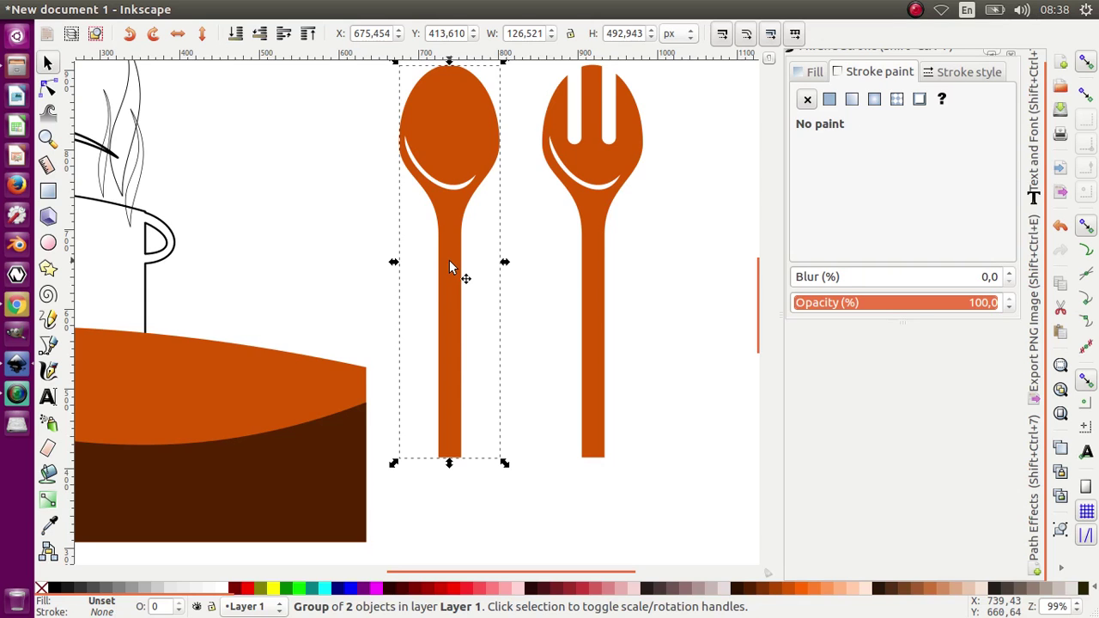
pyautogui.scroll(-2, 468, 309)
pyautogui.scroll(-1, 482, 324)
pyautogui.moveTo(461, 286); pyautogui.dragTo(429, 175)
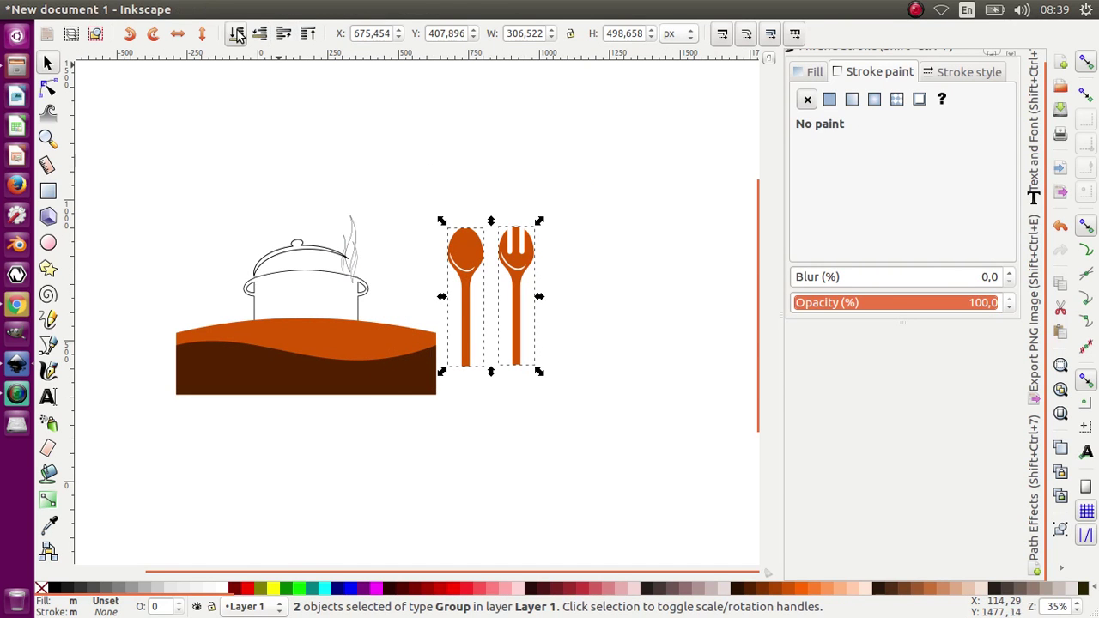
# Place the fork left of the pot and the spoon right of it, handles behind the base, with both heads tilted outward
pyautogui.moveTo(458, 256); pyautogui.dragTo(236, 236)
pyautogui.press('Escape')
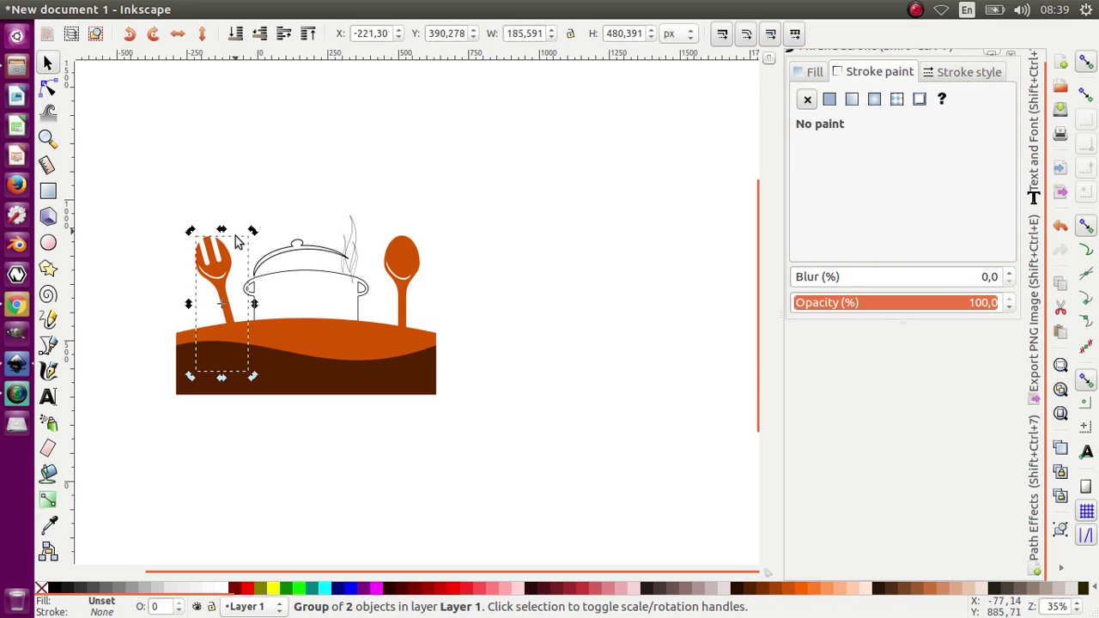
pyautogui.click(403, 264)
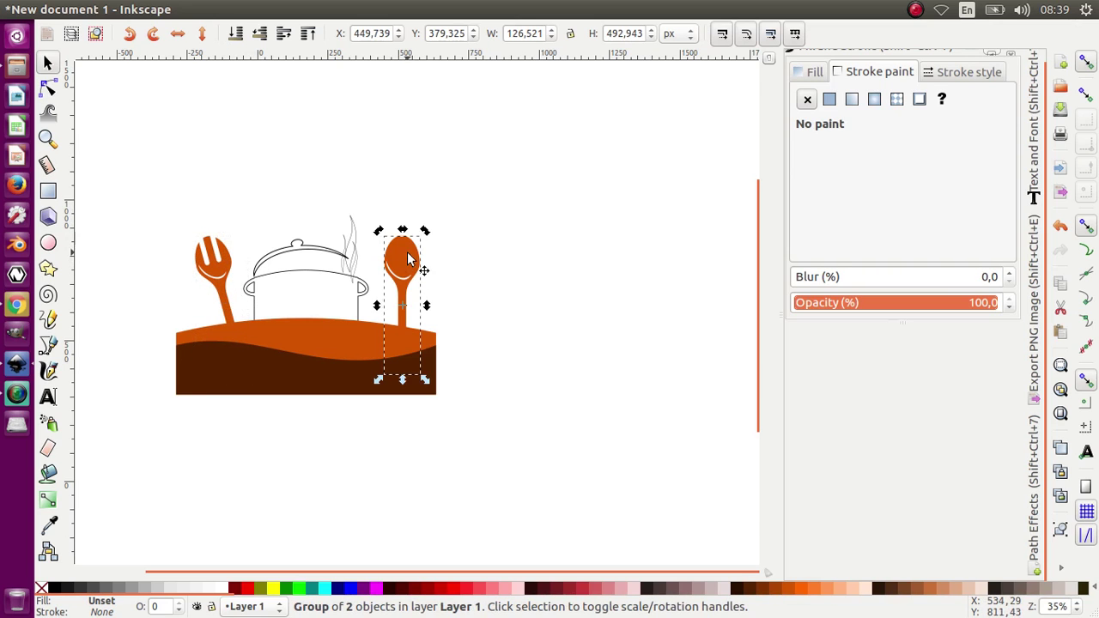
pyautogui.moveTo(425, 230); pyautogui.dragTo(400, 252)
pyautogui.click(488, 251)
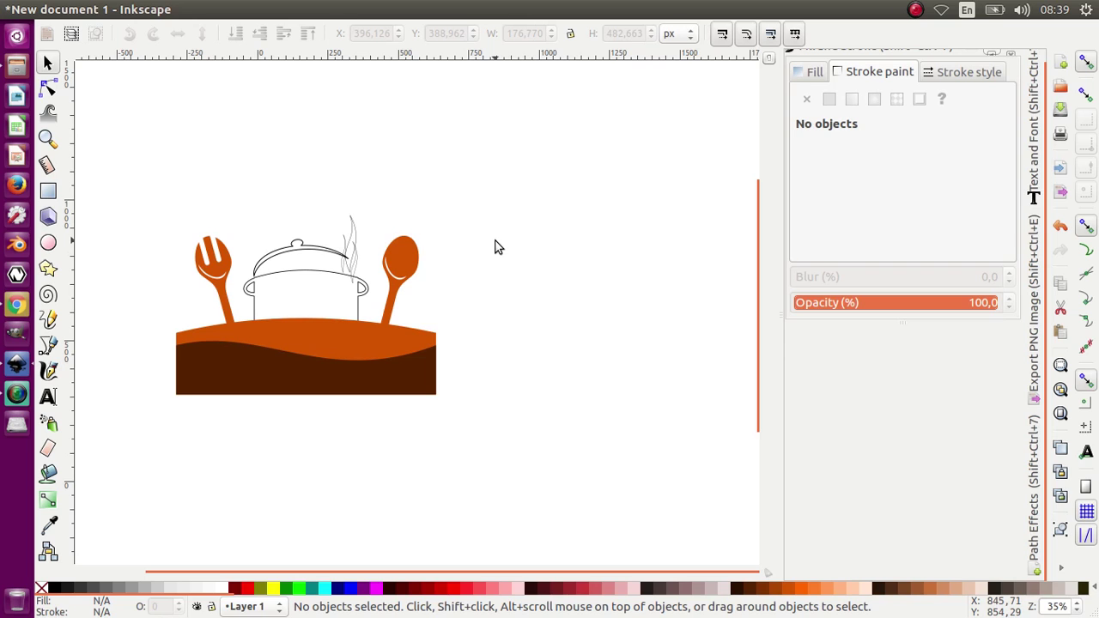
# Fill the pot body with brown, the lid with a darker brown and the three steam shapes with very light grey
pyautogui.click(328, 281)
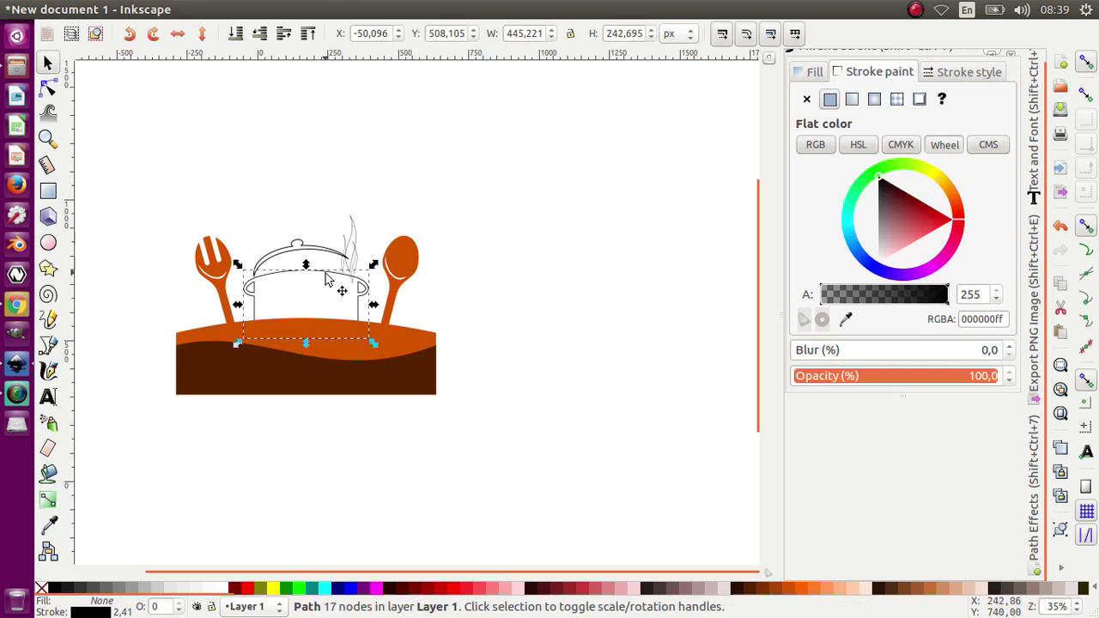
pyautogui.click(774, 590)
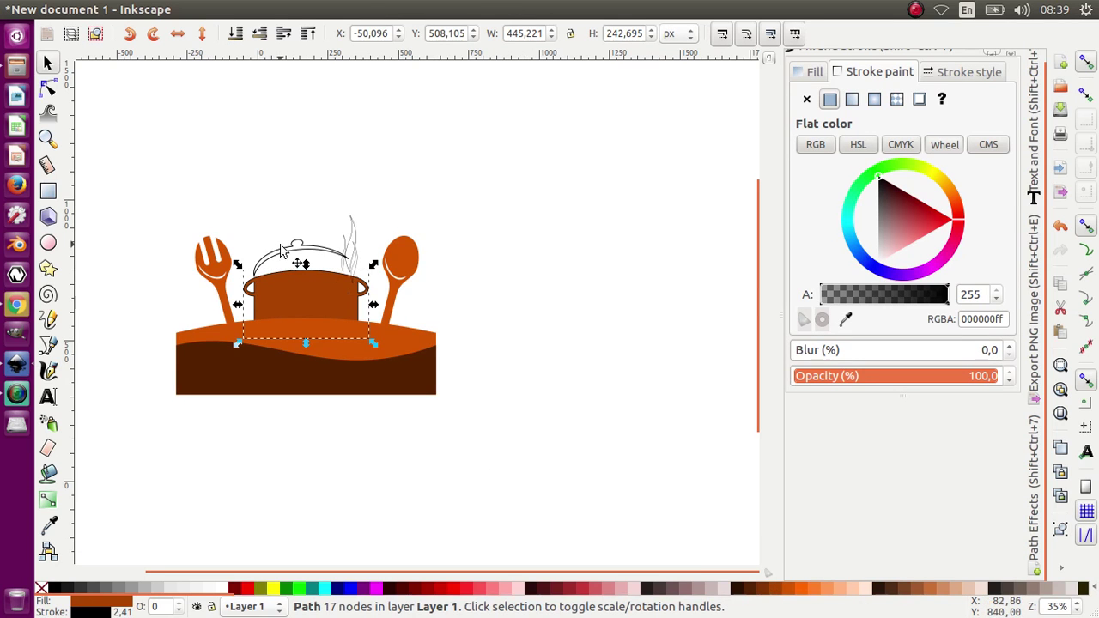
pyautogui.click(284, 258)
pyautogui.click(755, 589)
pyautogui.click(494, 329)
pyautogui.scroll(2, 359, 270)
pyautogui.moveTo(336, 260)
pyautogui.mouseDown()
pyautogui.moveTo(375, 385)
pyautogui.moveTo(397, 371)
pyautogui.mouseUp()
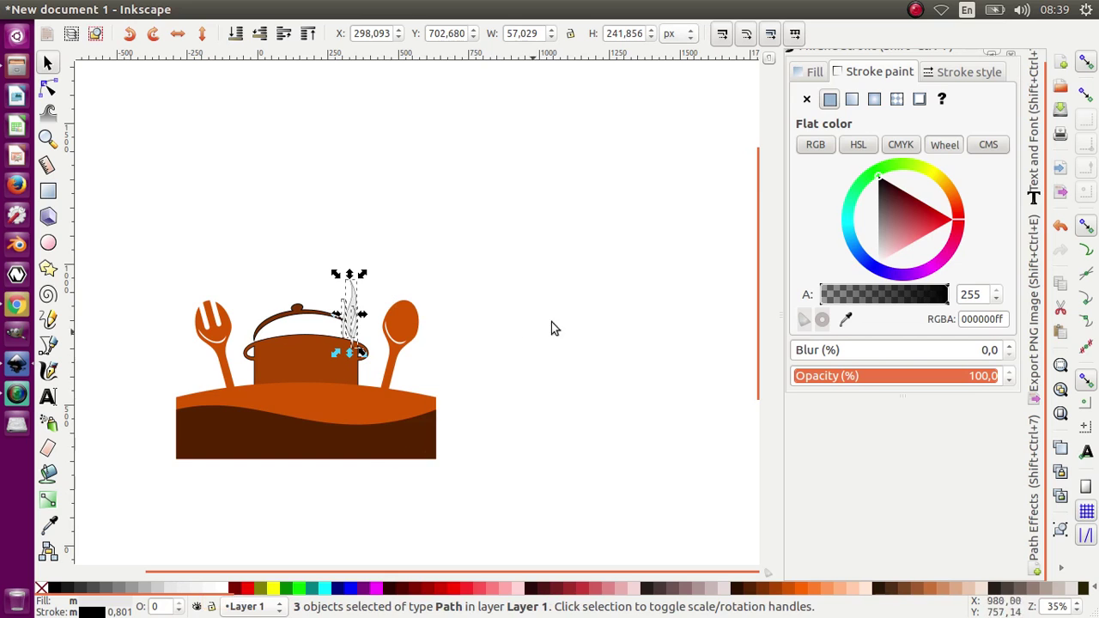
pyautogui.click(540, 469)
# Remove the stroke paint from all nine objects of the illustration
pyautogui.moveTo(540, 470); pyautogui.dragTo(125, 253)
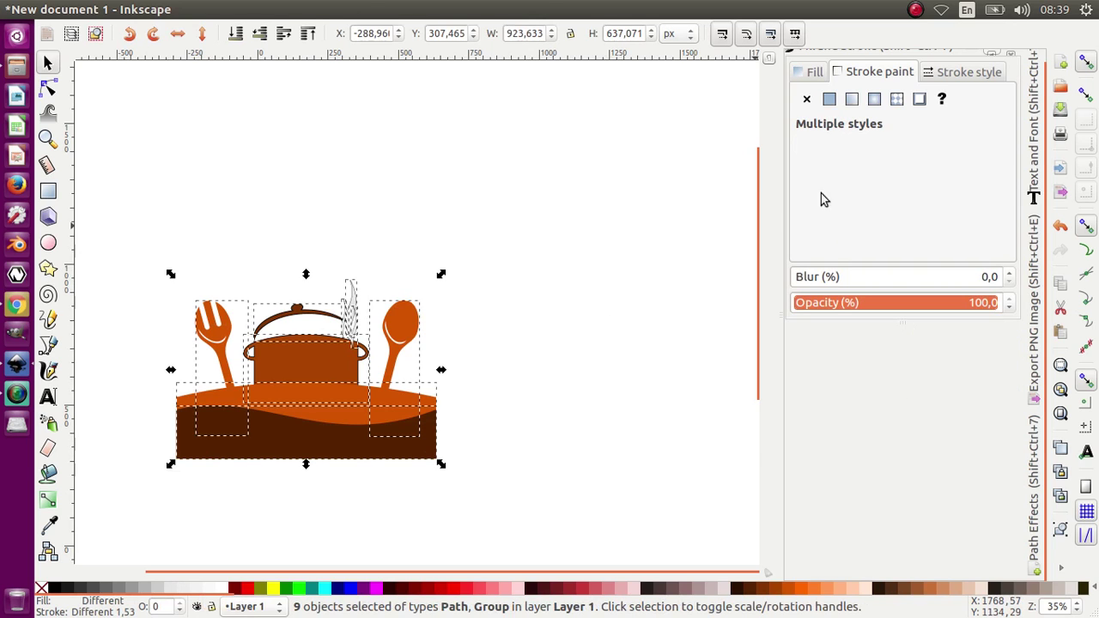
pyautogui.click(867, 76)
pyautogui.click(811, 101)
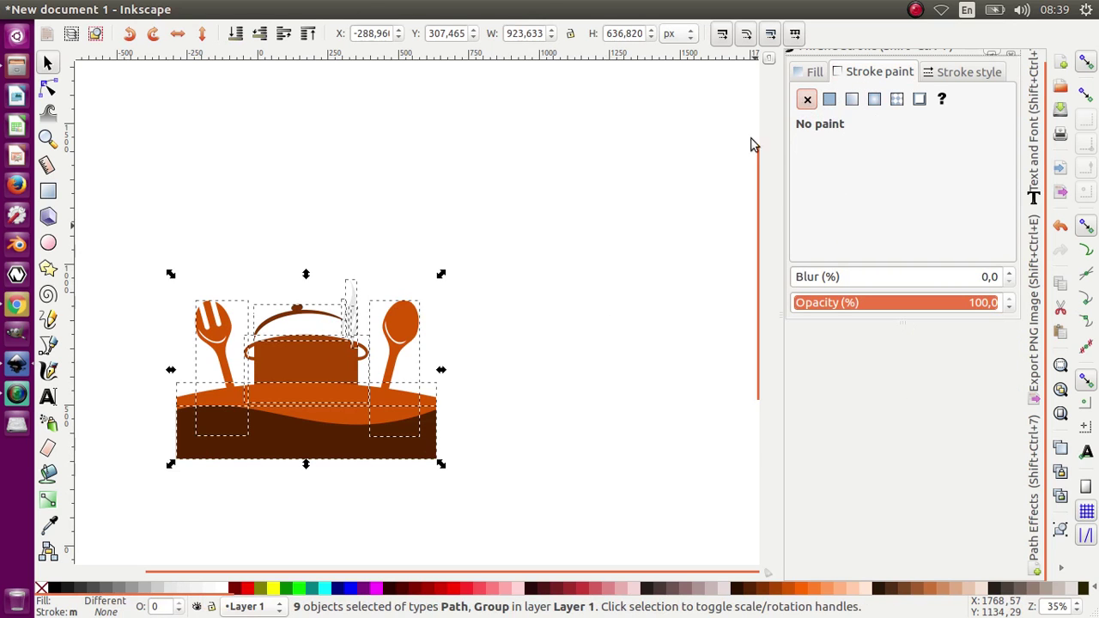
pyautogui.click(645, 206)
pyautogui.keyDown('ctrl'); pyautogui.scroll(-1, 564, 282); pyautogui.keyUp('ctrl')
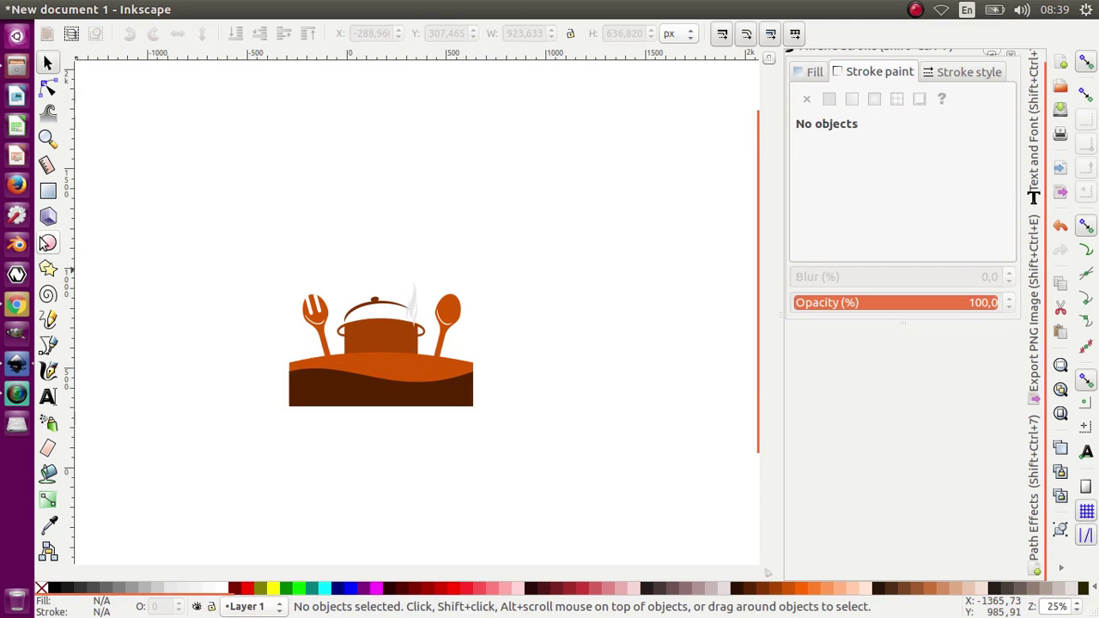
# Draw a background square of about 1887 px, send it to the bottom, and move the whole illustration up to the square's middle
pyautogui.click(48, 192)
pyautogui.moveTo(167, 141)
pyautogui.keyDown('ctrl'); pyautogui.mouseDown()
pyautogui.moveTo(309, 281)
pyautogui.moveTo(609, 512)
pyautogui.mouseUp(); pyautogui.keyUp('ctrl')
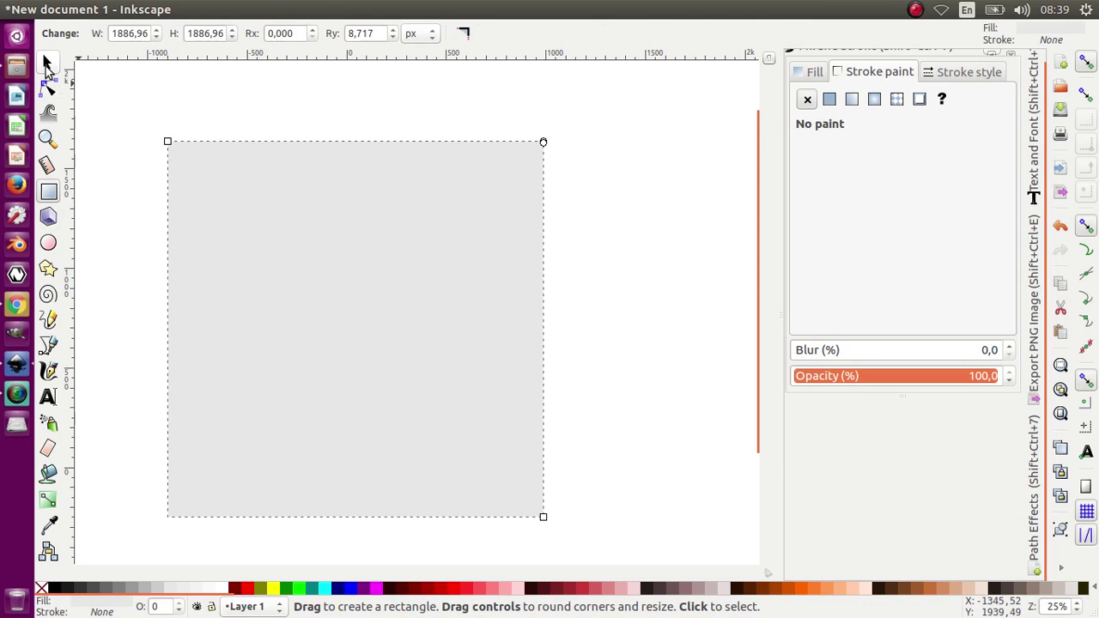
pyautogui.click(47, 65)
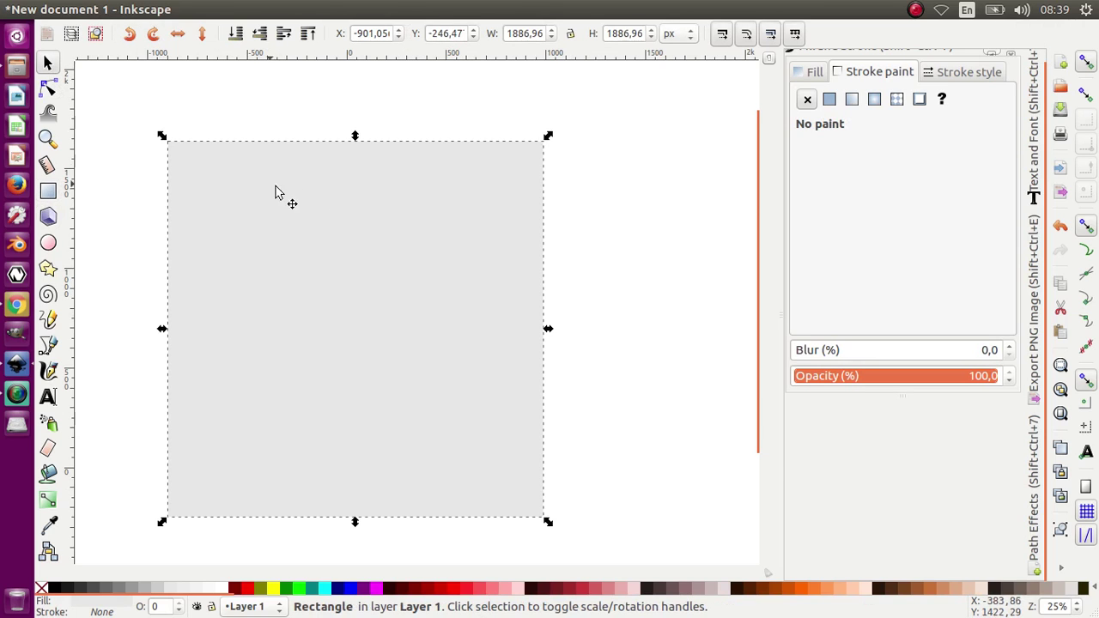
pyautogui.click(237, 35)
pyautogui.moveTo(580, 452); pyautogui.dragTo(147, 239)
pyautogui.moveTo(360, 363)
pyautogui.mouseDown()
pyautogui.moveTo(352, 344)
pyautogui.moveTo(361, 340)
pyautogui.moveTo(352, 345)
pyautogui.mouseUp()
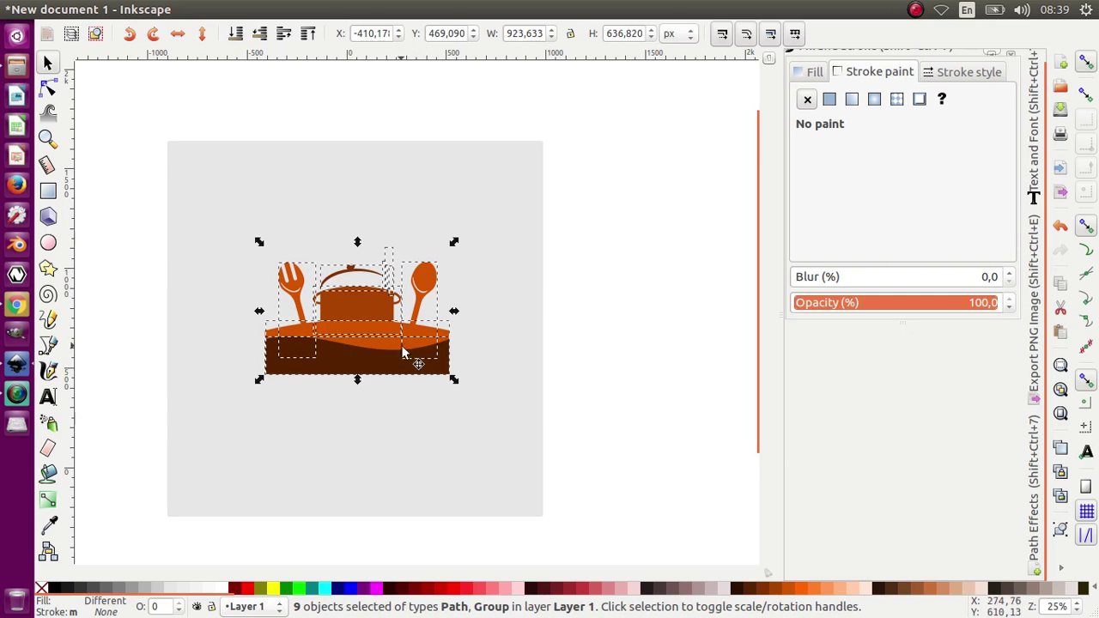
# Fill the background square with soft yellow #FFDD55
pyautogui.click(480, 314)
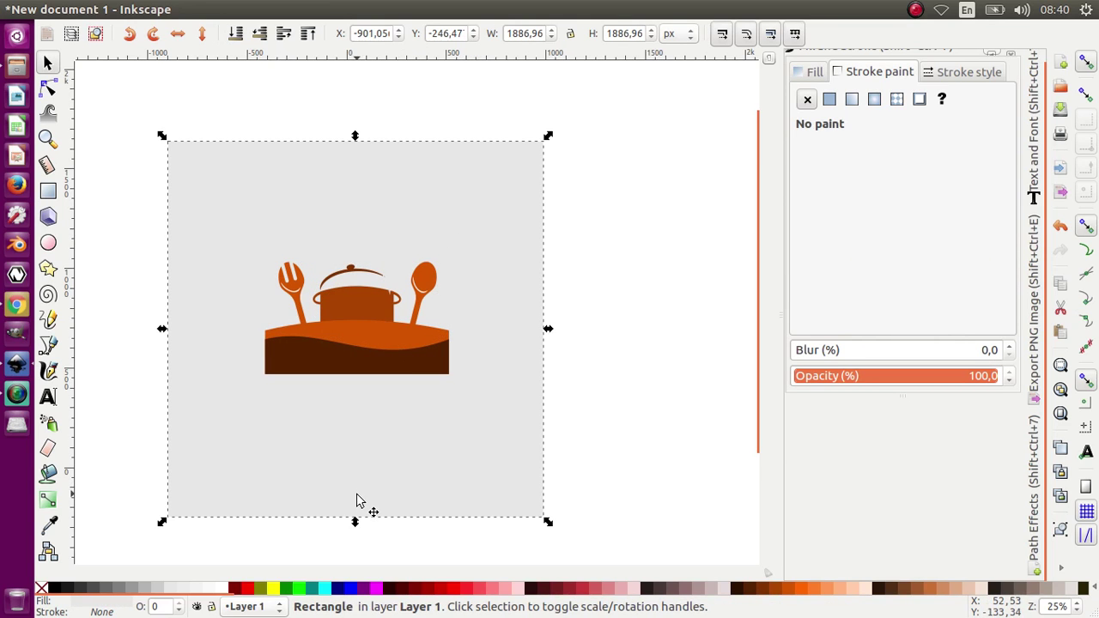
pyautogui.click(274, 591)
pyautogui.hscroll(5, 453, 601)
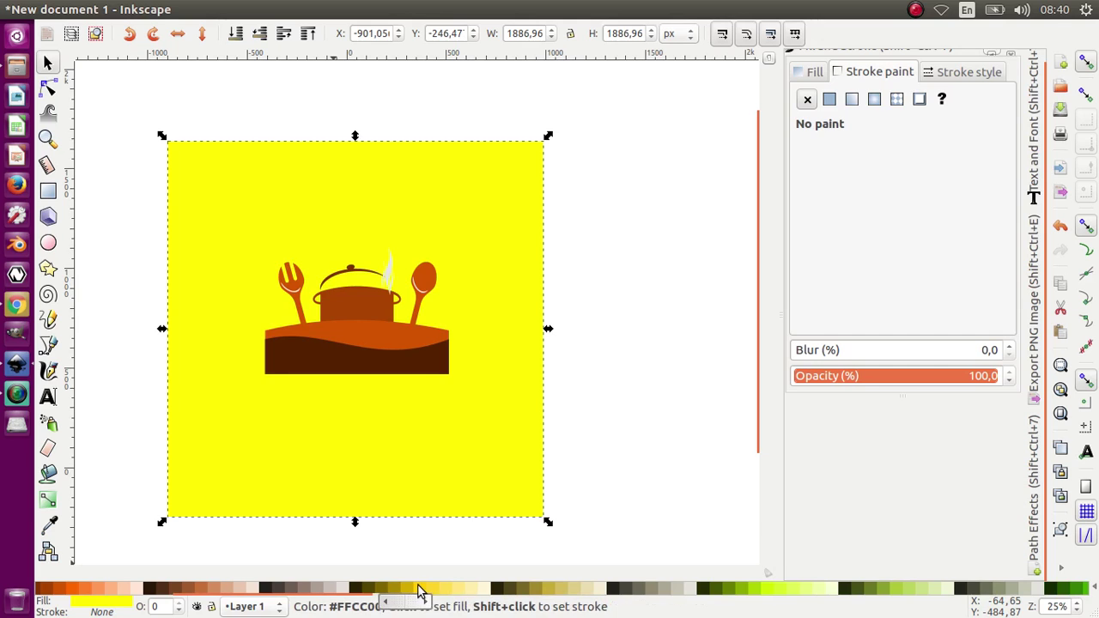
pyautogui.click(418, 591)
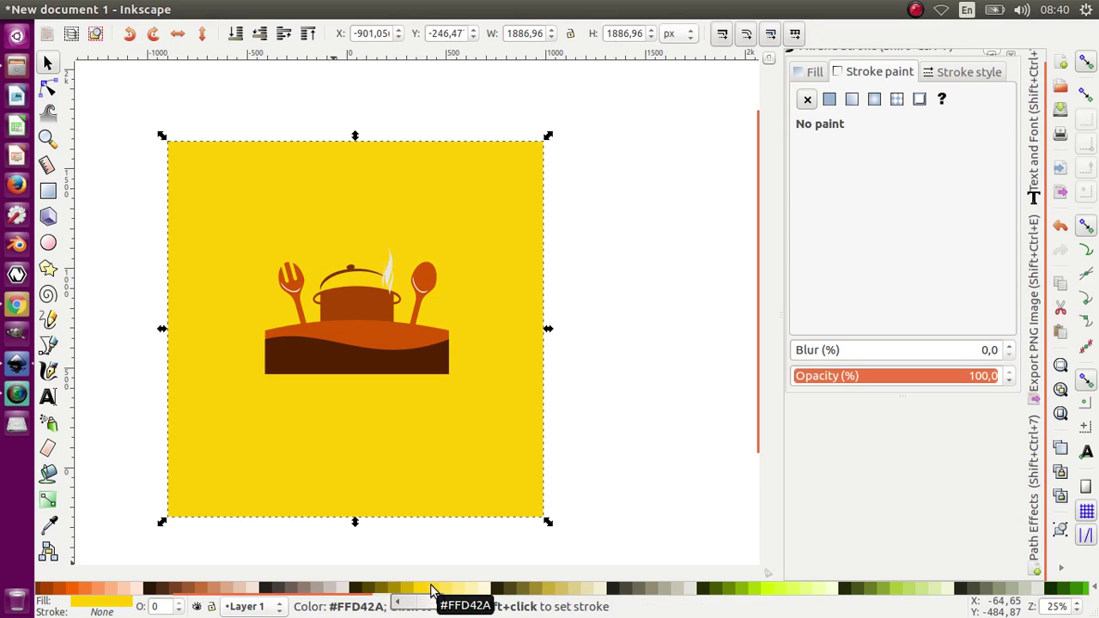
pyautogui.click(433, 590)
pyautogui.click(441, 590)
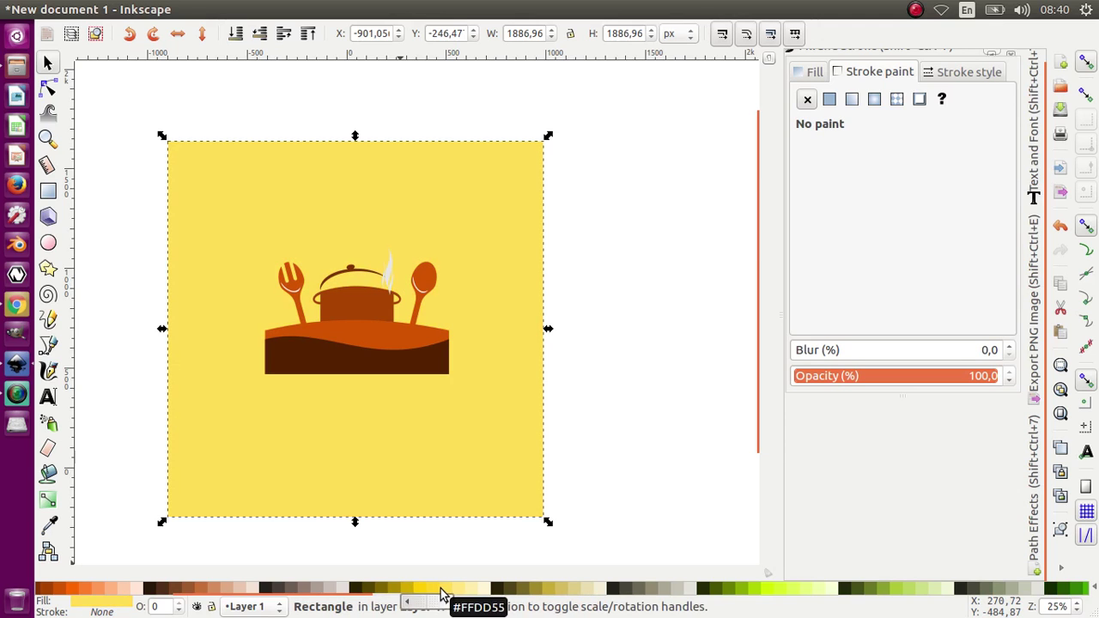
# Give the background square a radial gradient with a pale yellow #FFF6D5 centre placed in the middle of the square
pyautogui.click(50, 510)
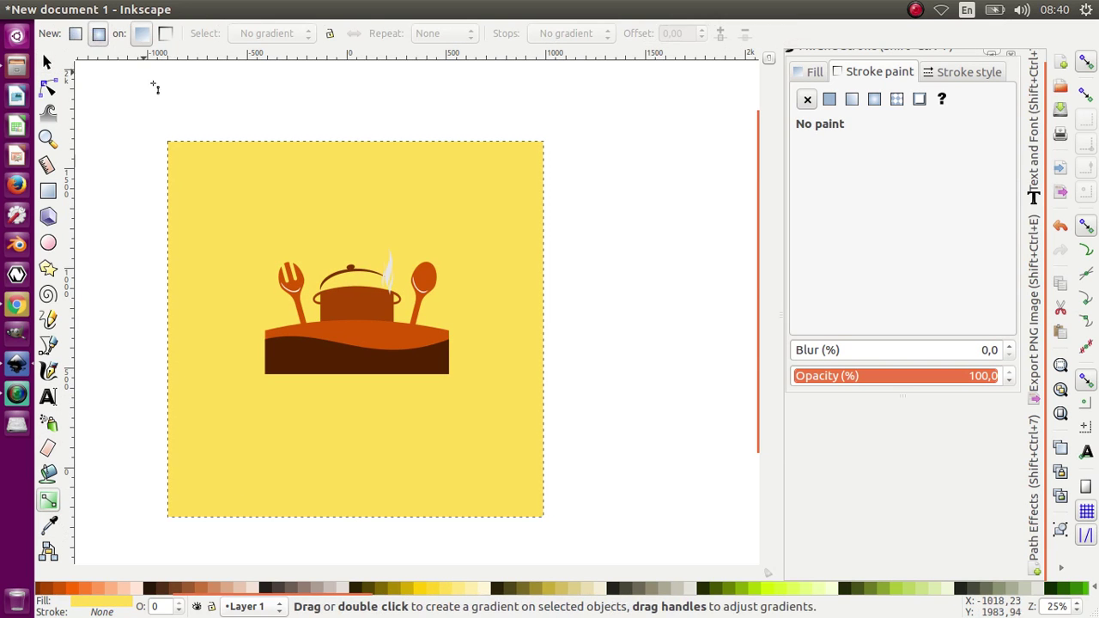
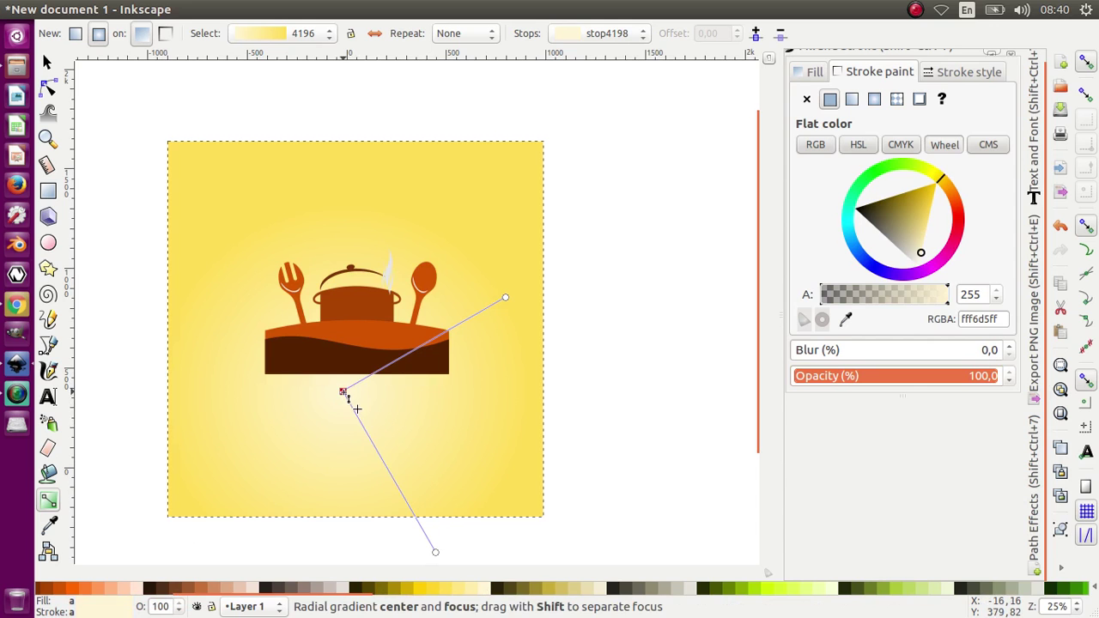
pyautogui.moveTo(343, 391); pyautogui.dragTo(348, 330)
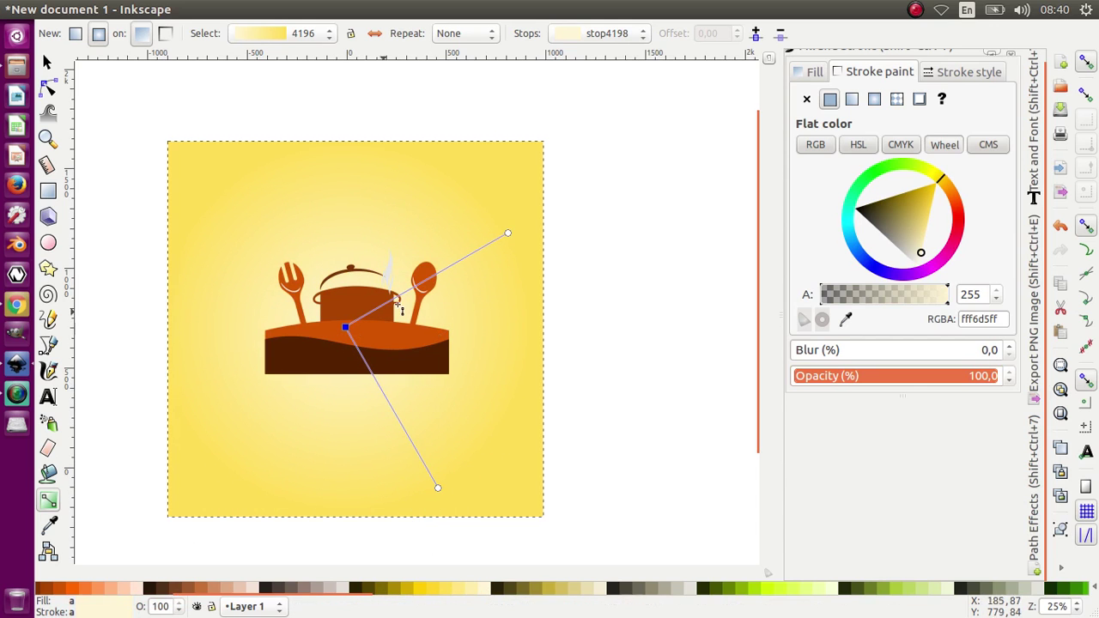
pyautogui.moveTo(507, 233); pyautogui.dragTo(260, 328)
# Fill the pot's lid and the three steam shapes with white
pyautogui.click(47, 62)
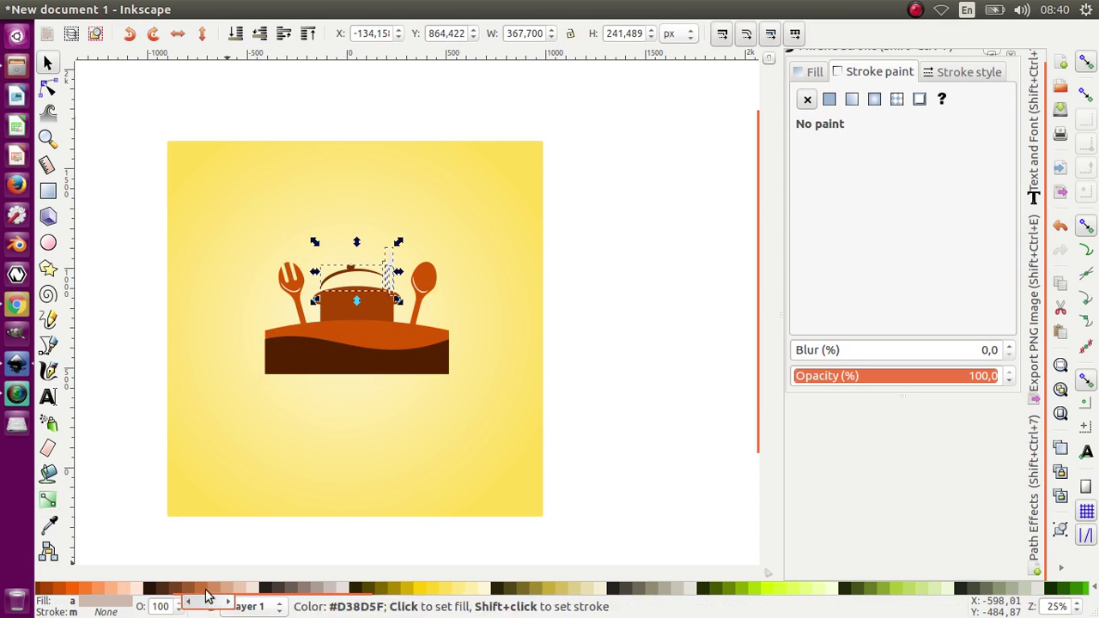
pyautogui.scroll(5, 215, 590)
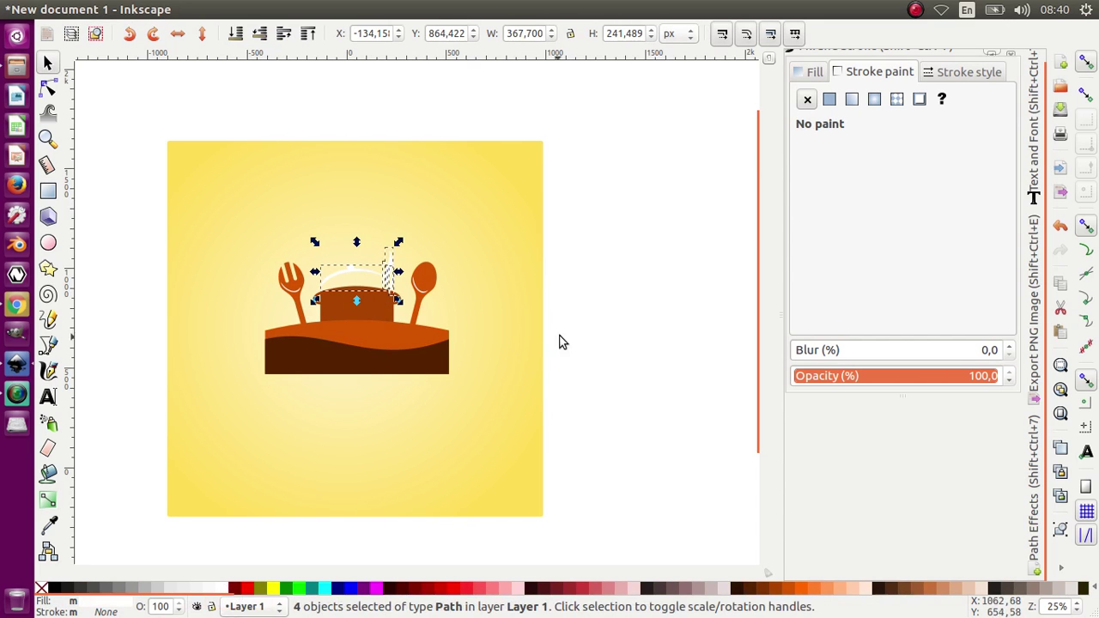
# Lower the three steam shapes in the stacking order to place them behind the pot
pyautogui.click(598, 332)
pyautogui.moveTo(452, 91); pyautogui.dragTo(357, 316)
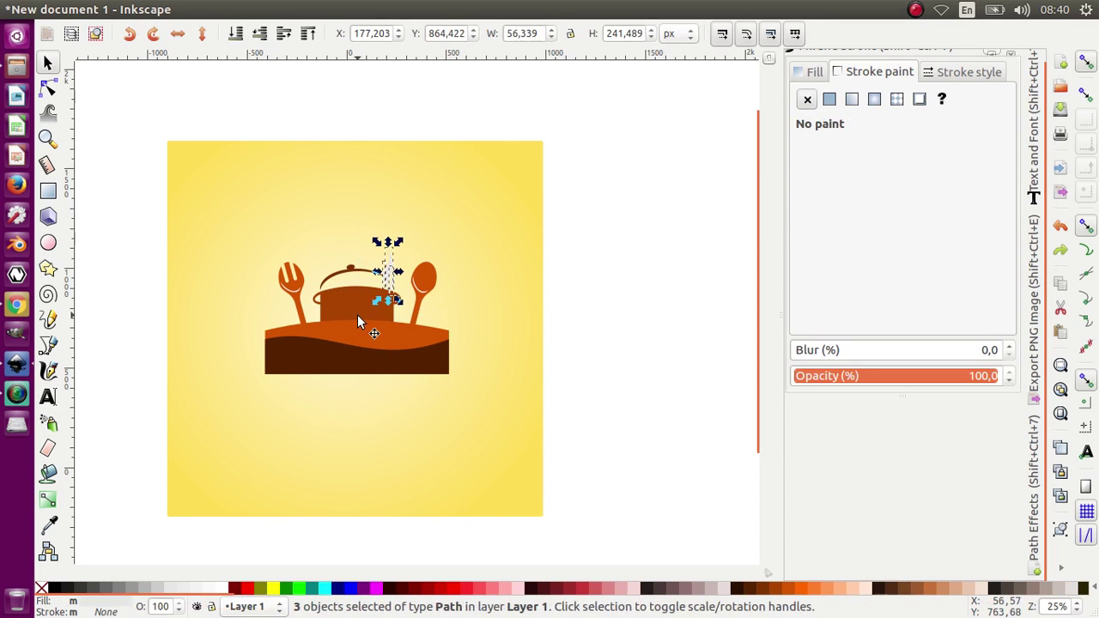
pyautogui.click(261, 38)
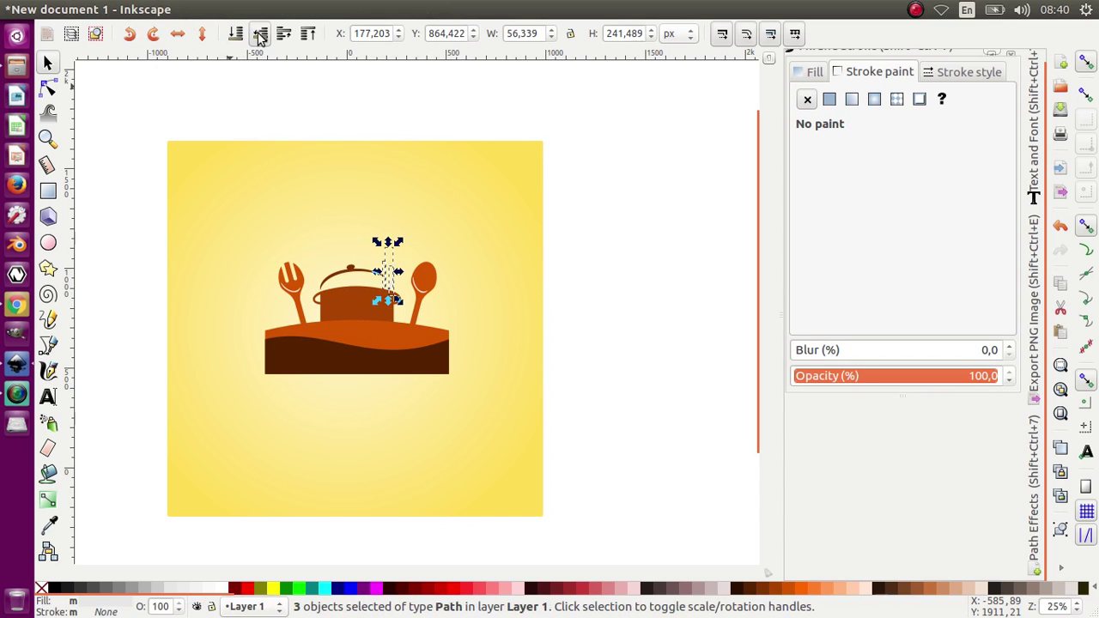
pyautogui.scroll(4, 373, 177)
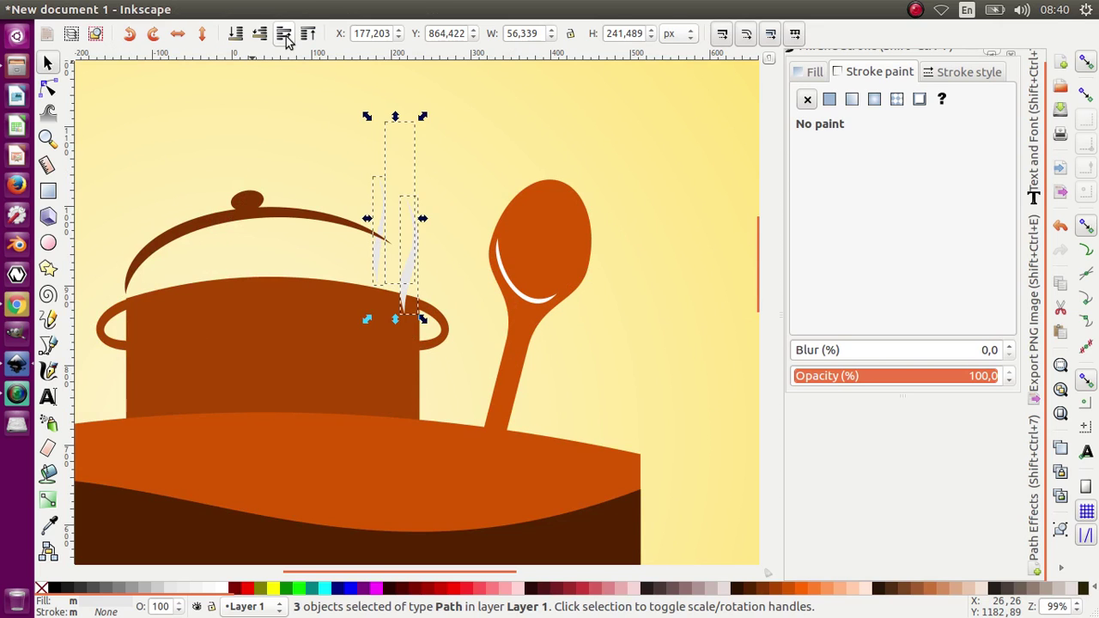
pyautogui.click(373, 337)
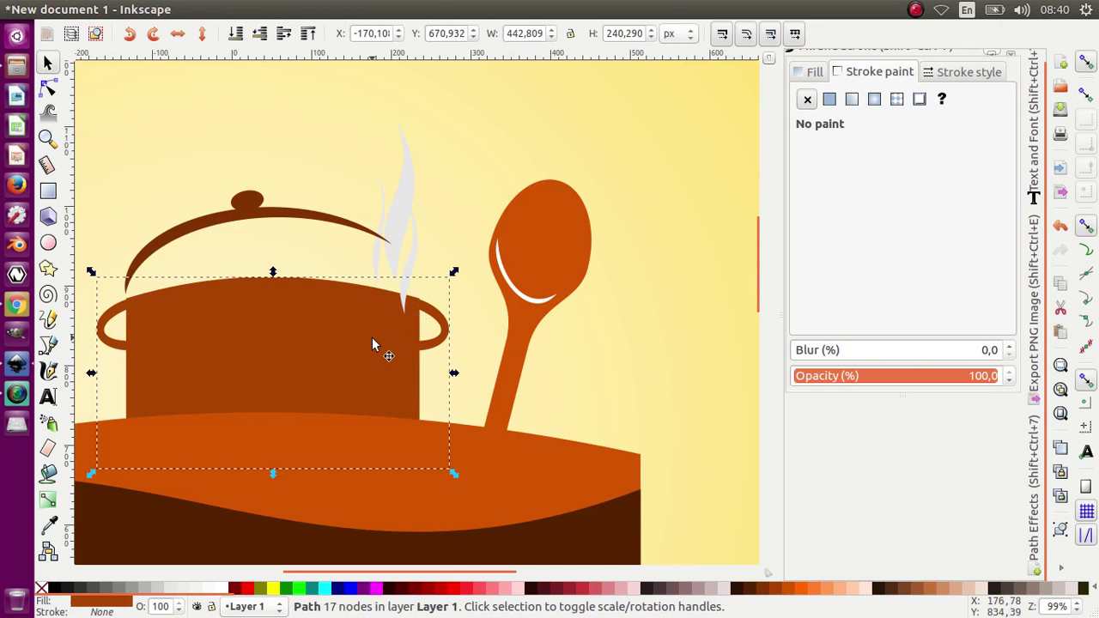
pyautogui.click(412, 275)
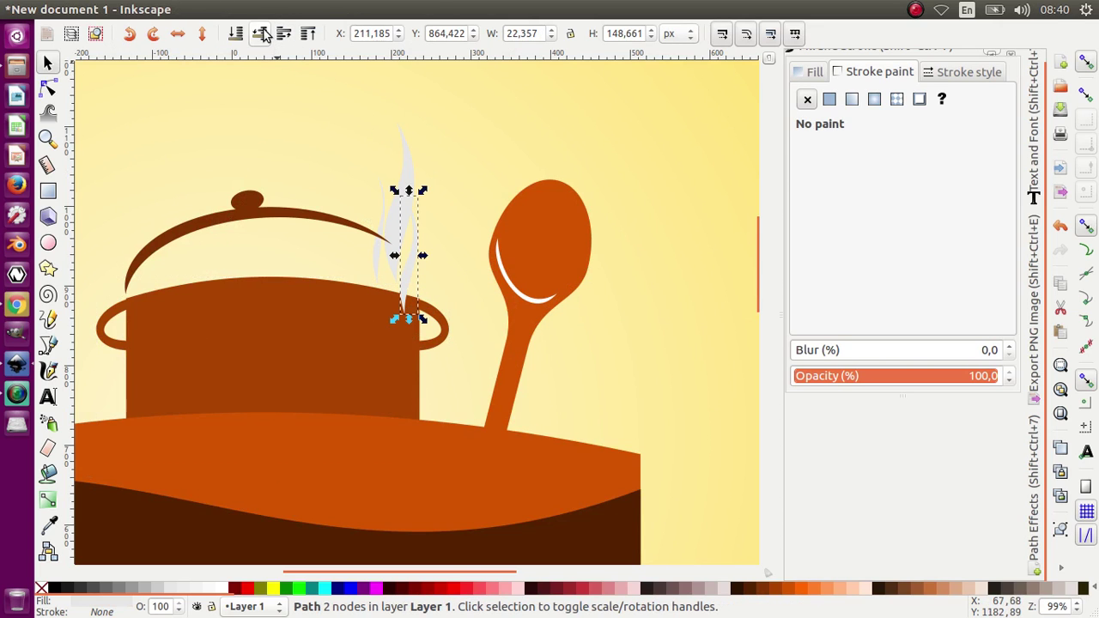
pyautogui.scroll(-2, 339, 206)
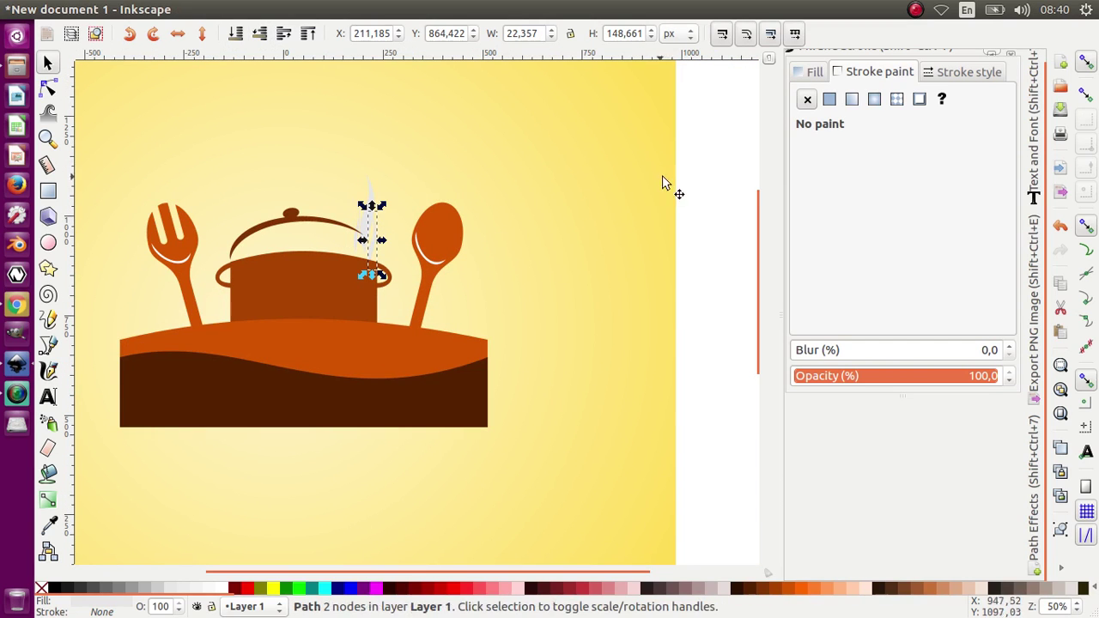
# Fill the three steam shapes with white
pyautogui.moveTo(692, 137); pyautogui.dragTo(297, 275)
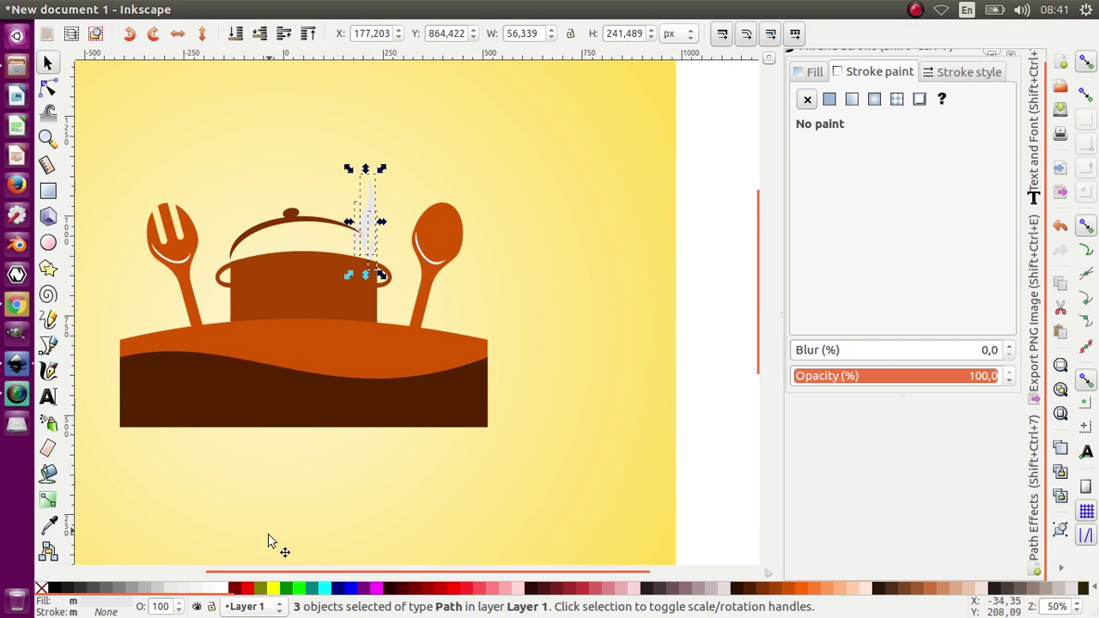
pyautogui.click(221, 588)
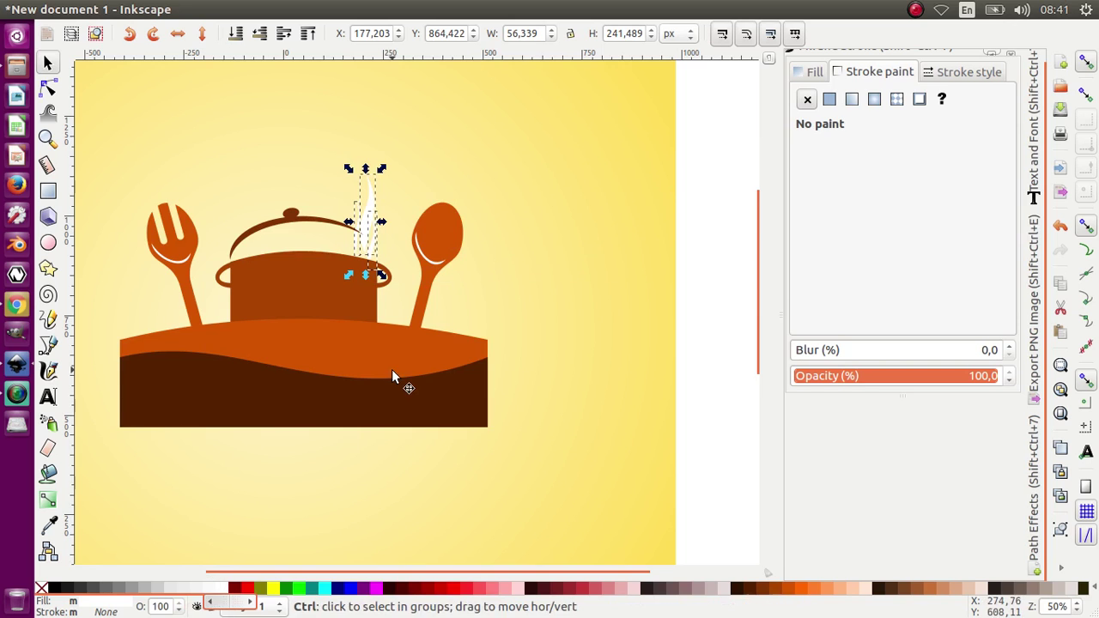
pyautogui.scroll(-1, 392, 376)
pyautogui.click(644, 276)
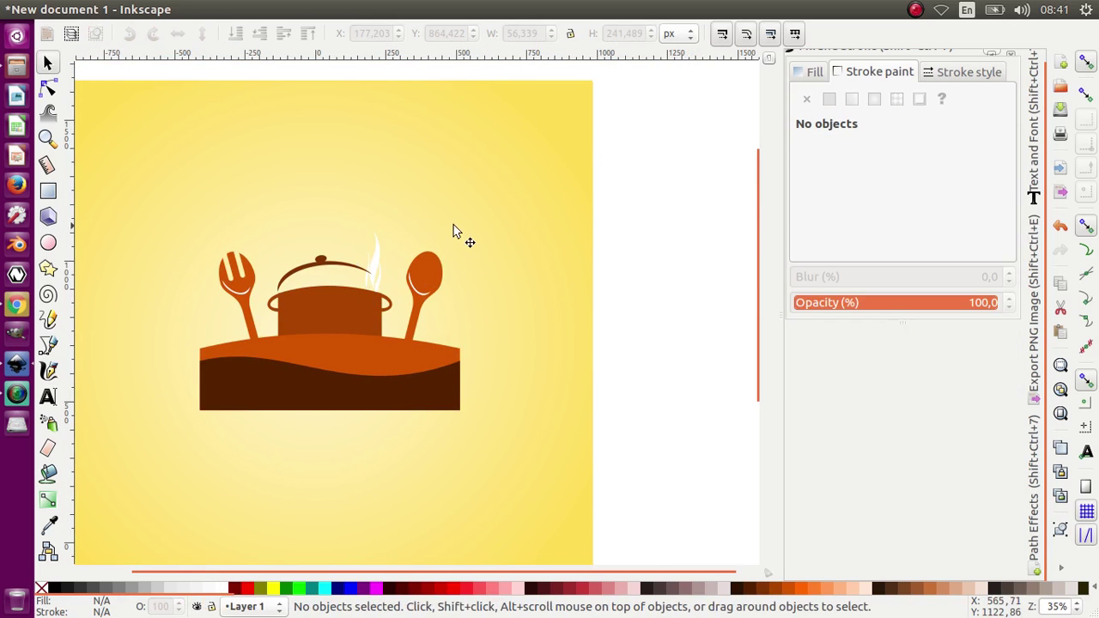
# Rotate the fork and the spoon so that their heads tilt outward, away from the pot
pyautogui.scroll(-1, 418, 238)
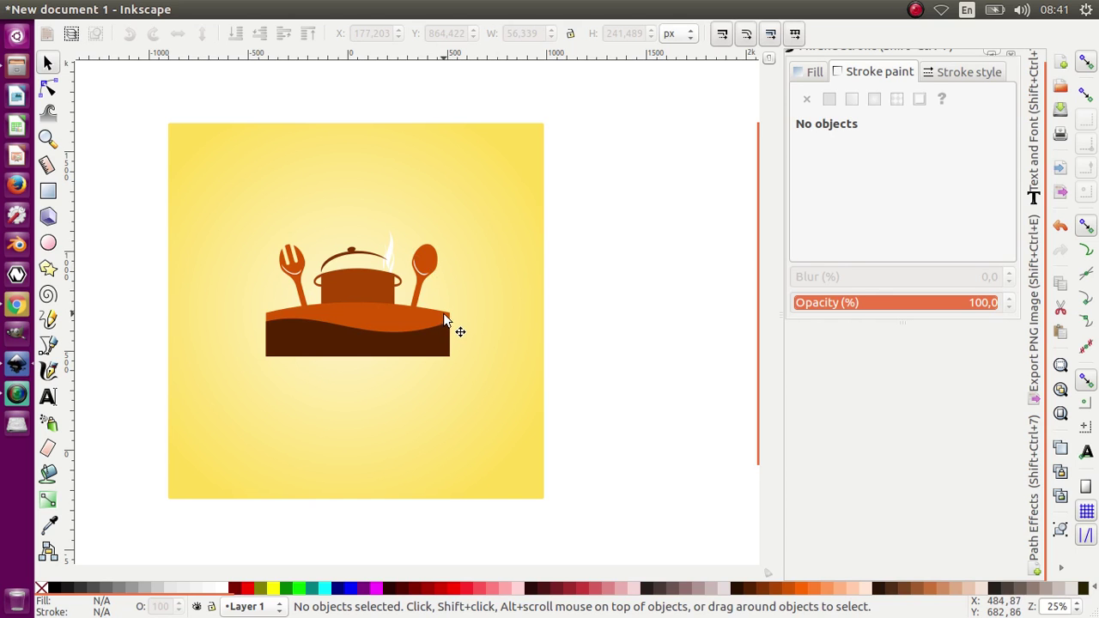
pyautogui.click(301, 292)
pyautogui.click(304, 292)
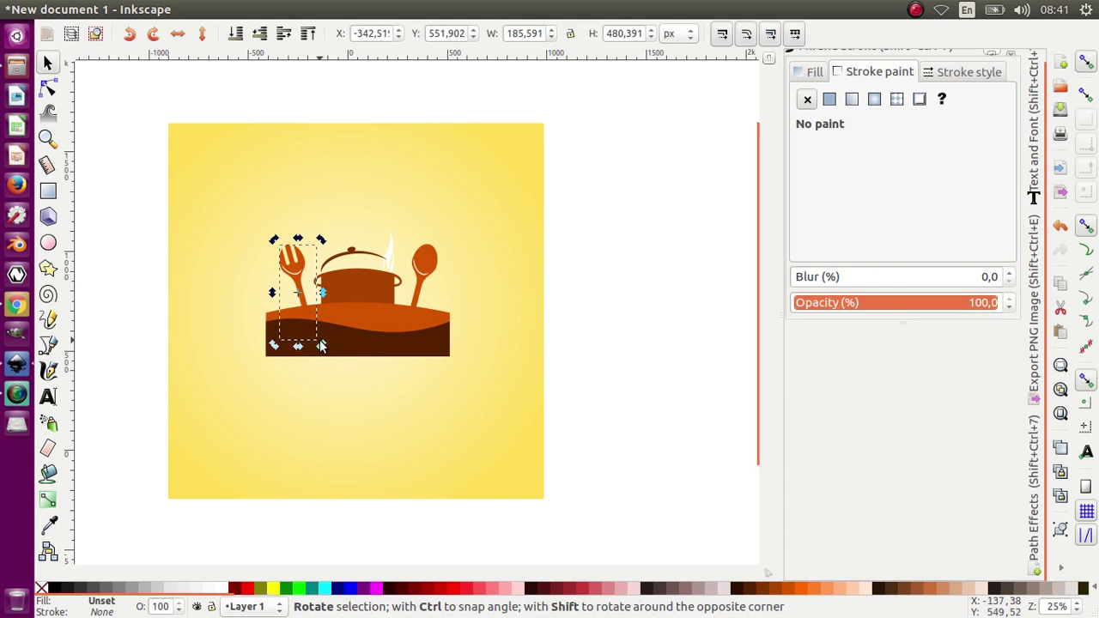
pyautogui.moveTo(321, 344); pyautogui.dragTo(338, 355)
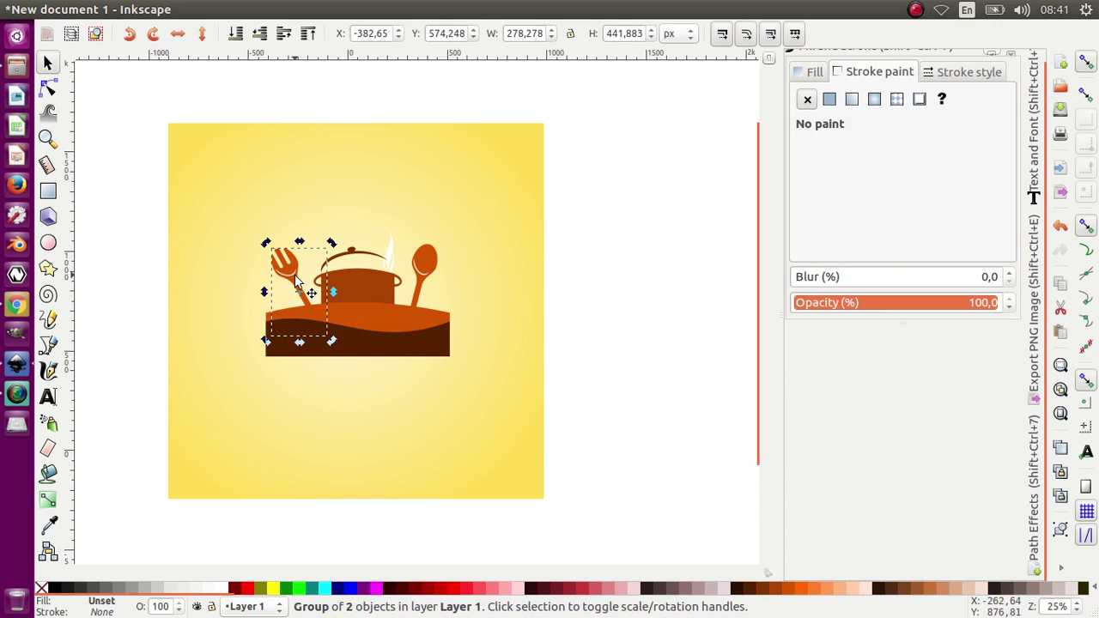
pyautogui.click(296, 281)
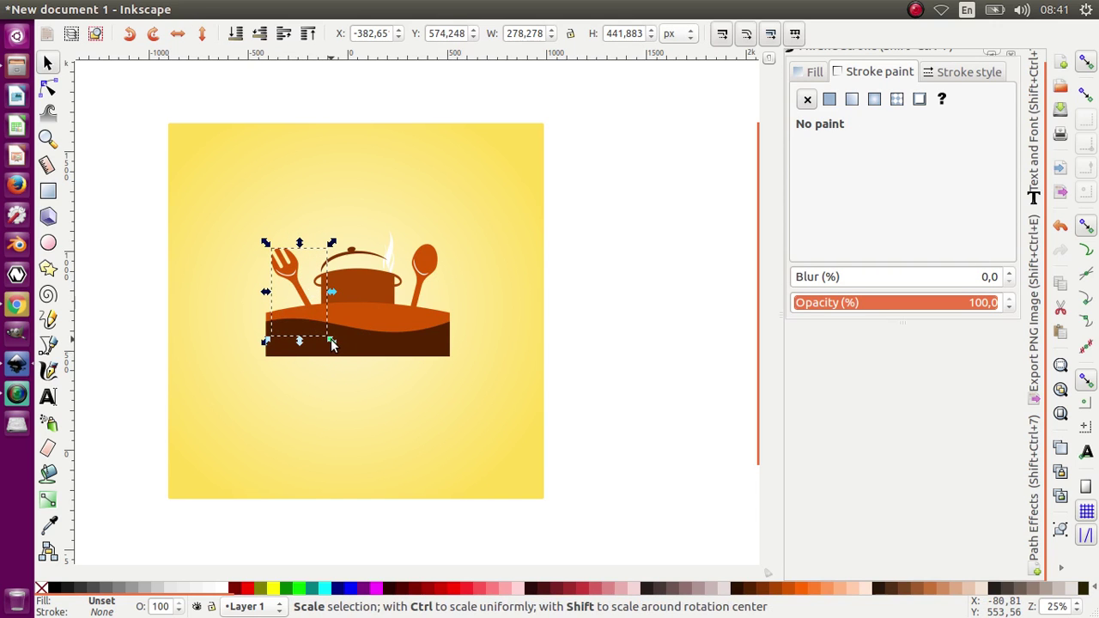
pyautogui.click(429, 270)
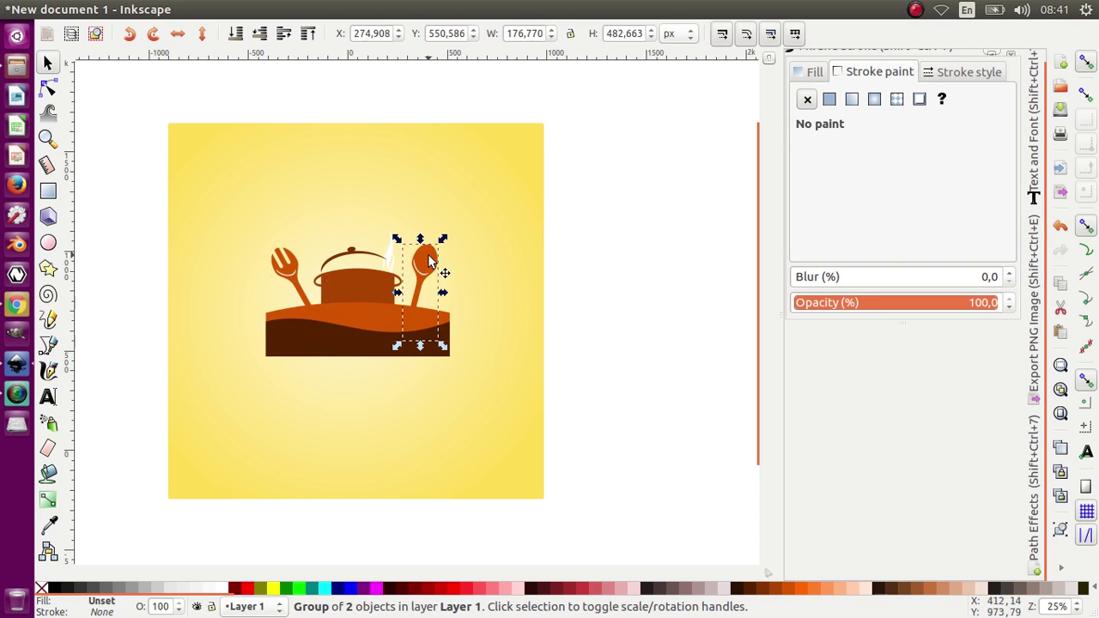
pyautogui.click(437, 273)
pyautogui.moveTo(447, 244); pyautogui.dragTo(453, 256)
pyautogui.click(604, 338)
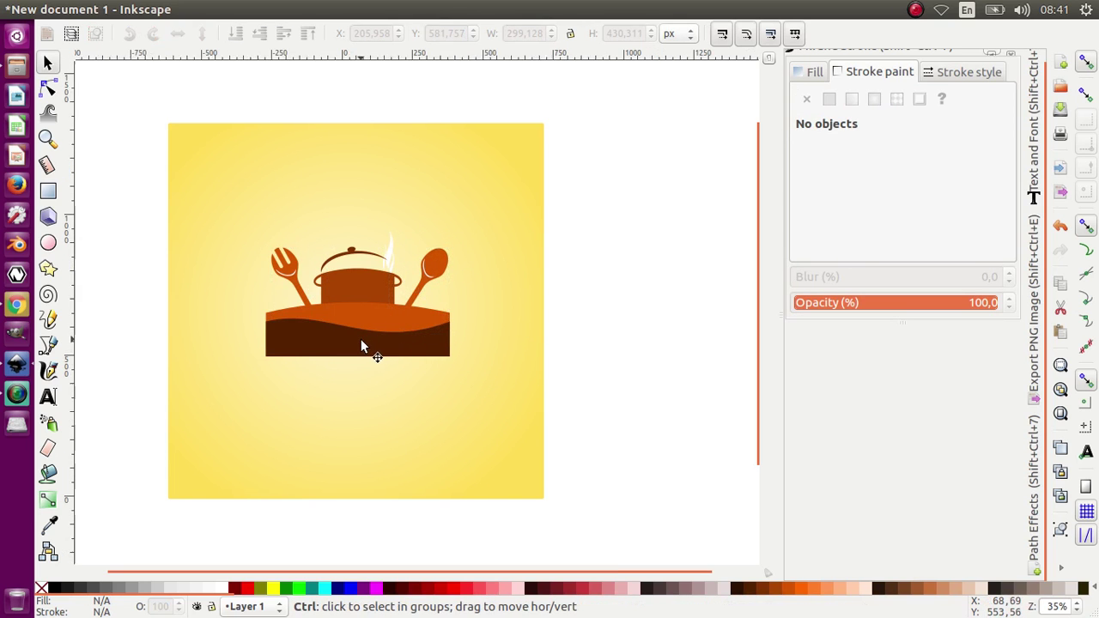
# Add the text GRAPHIC over the wavy shapes below the pot and fill it with white
pyautogui.keyDown('ctrl'); pyautogui.scroll(2, 362, 337); pyautogui.keyUp('ctrl')
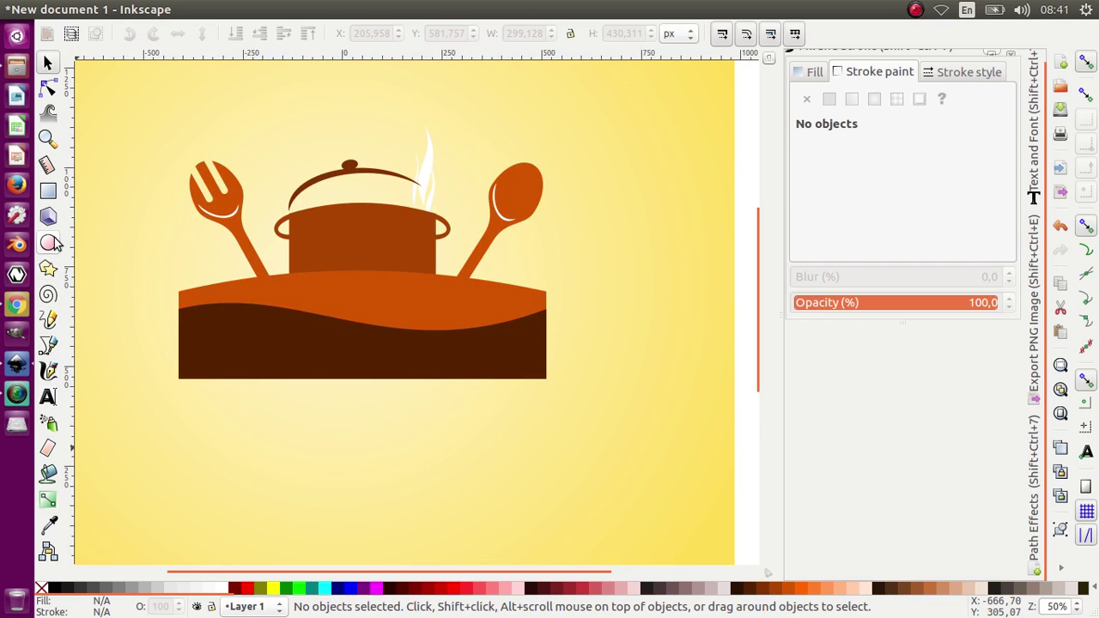
pyautogui.click(48, 399)
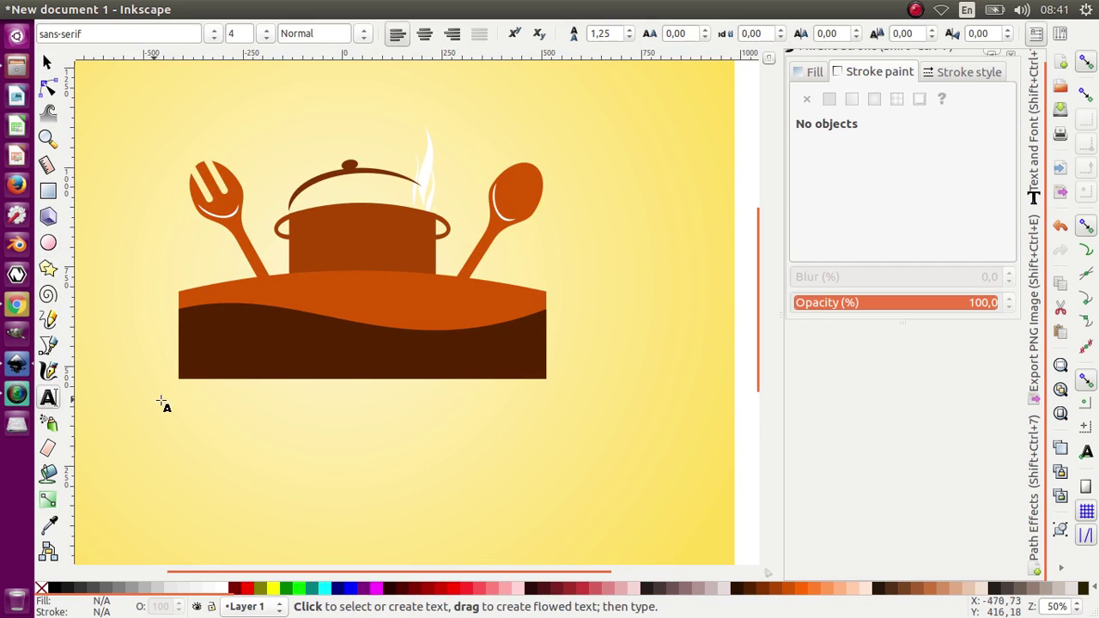
pyautogui.click(283, 320)
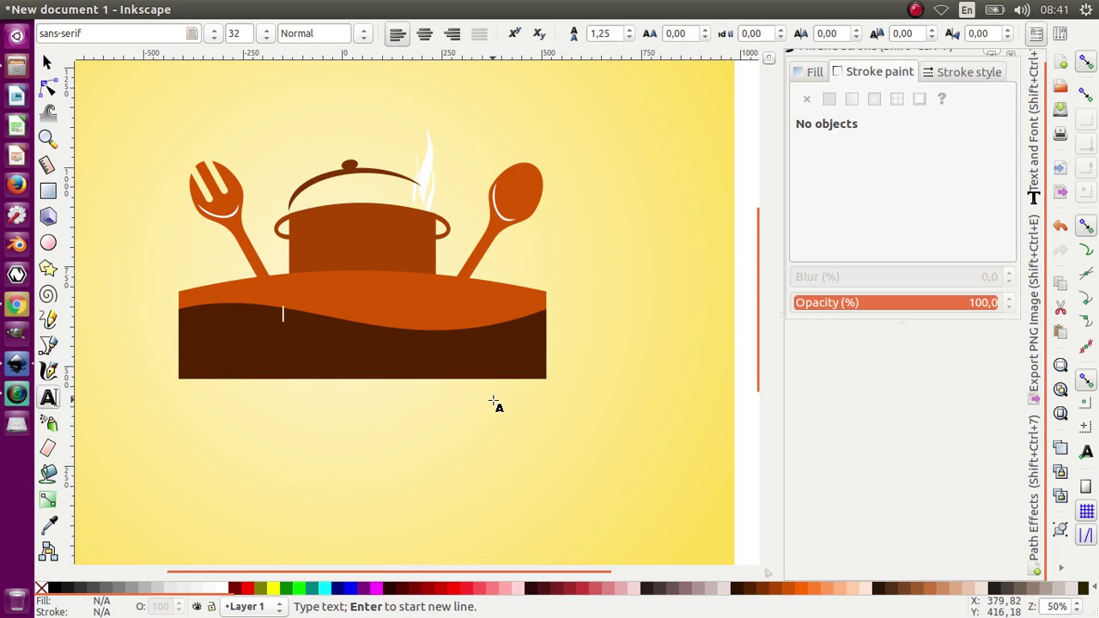
pyautogui.write('GRAPHIC')
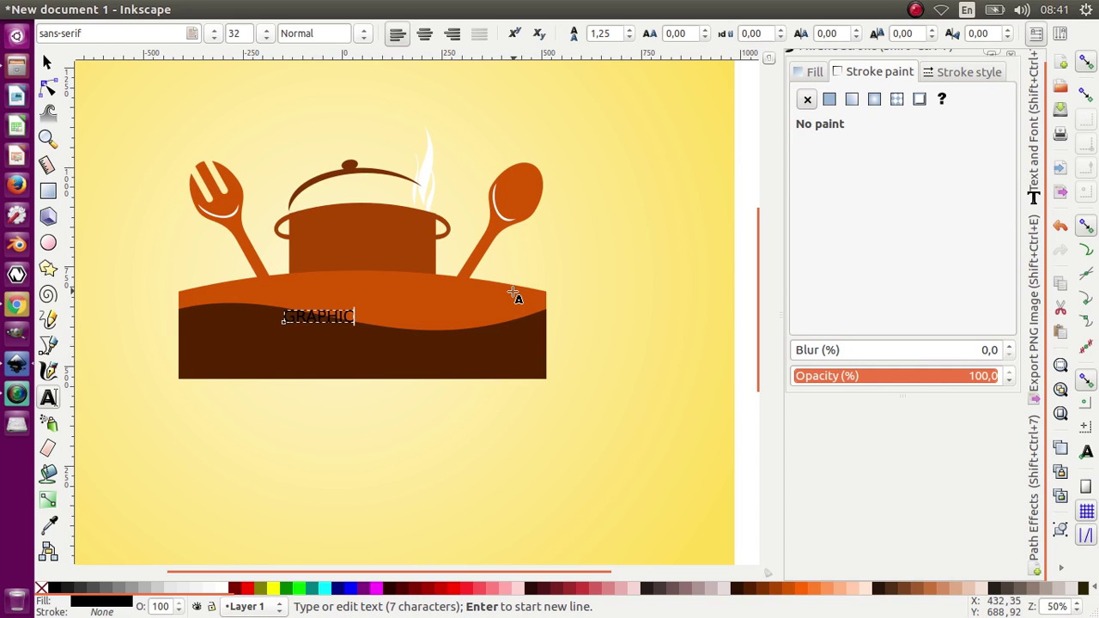
pyautogui.click(47, 63)
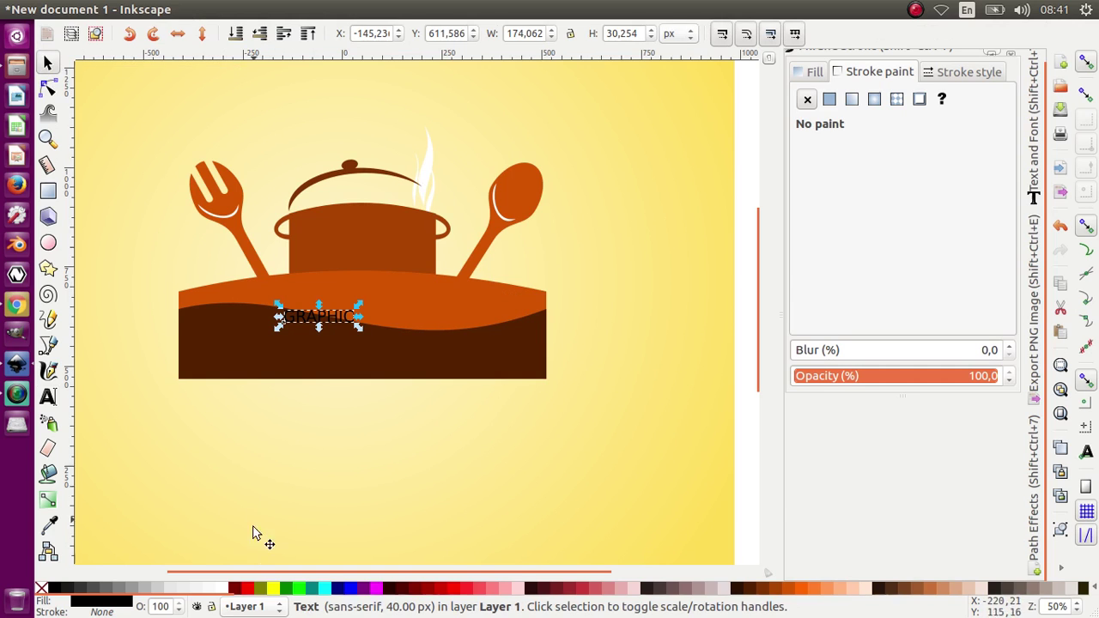
pyautogui.click(225, 589)
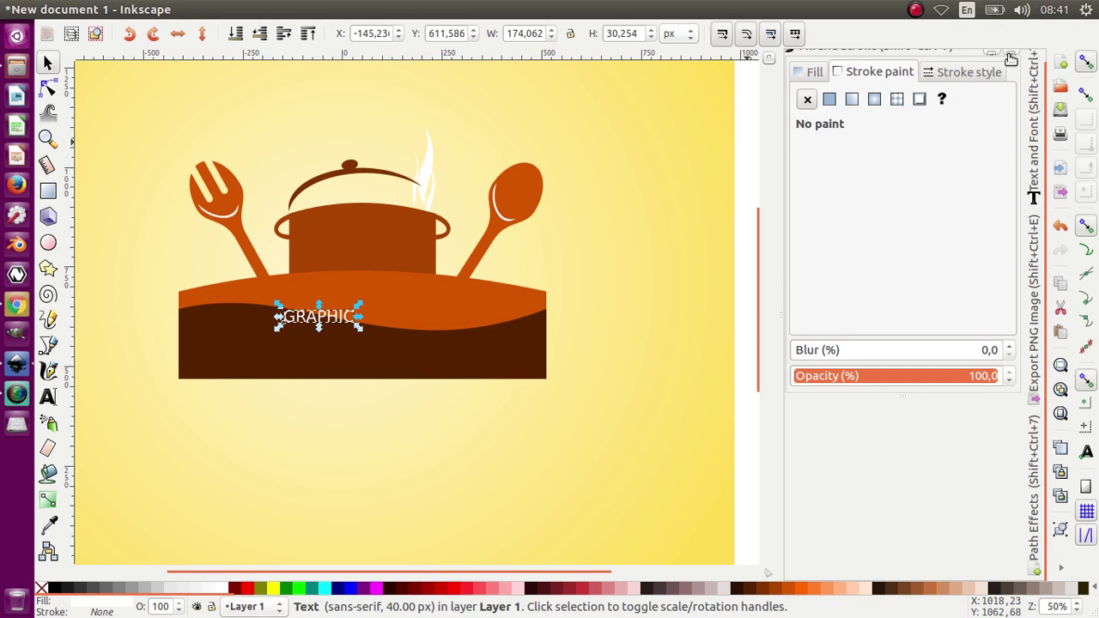
# Change the GRAPHIC text's font to Arial Black and enlarge it to about 300 px wide on the orange shape
pyautogui.hotkey('ctrl', 'shift', 'f')
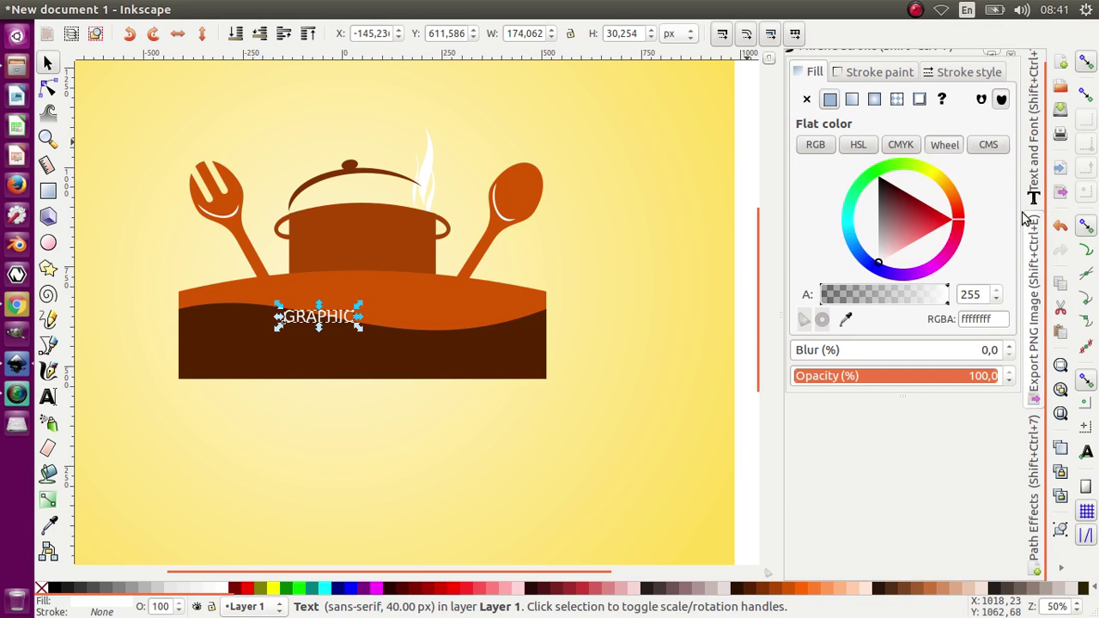
pyautogui.click(1035, 167)
pyautogui.click(712, 115)
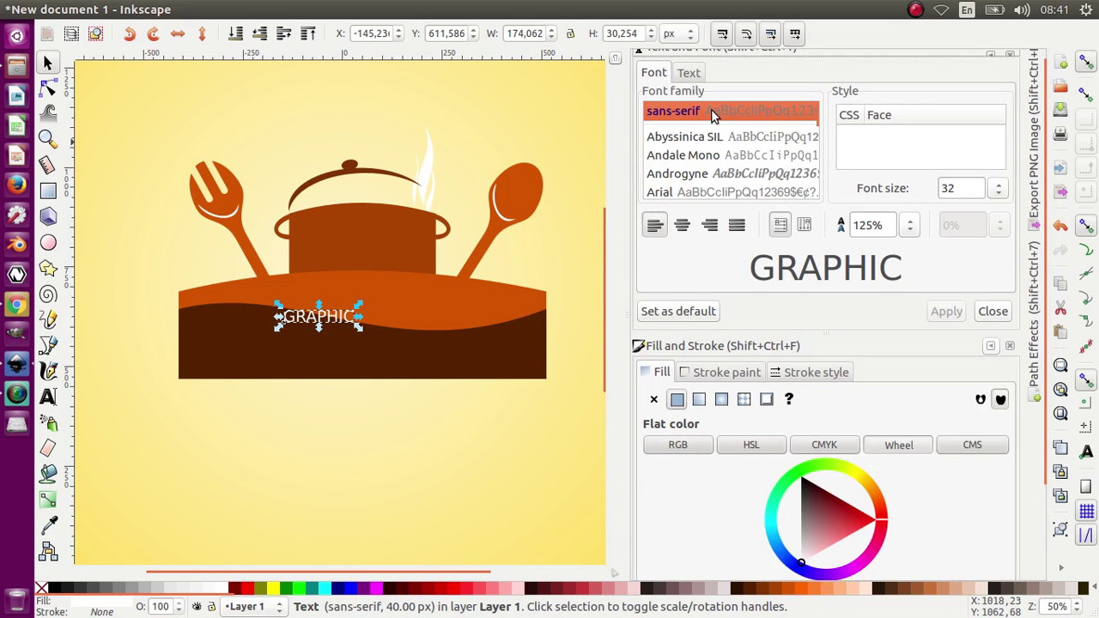
pyautogui.press('Down')
pyautogui.press('Down')
pyautogui.press('Down')
pyautogui.press('Down')
pyautogui.press('Down')
pyautogui.press('Down')
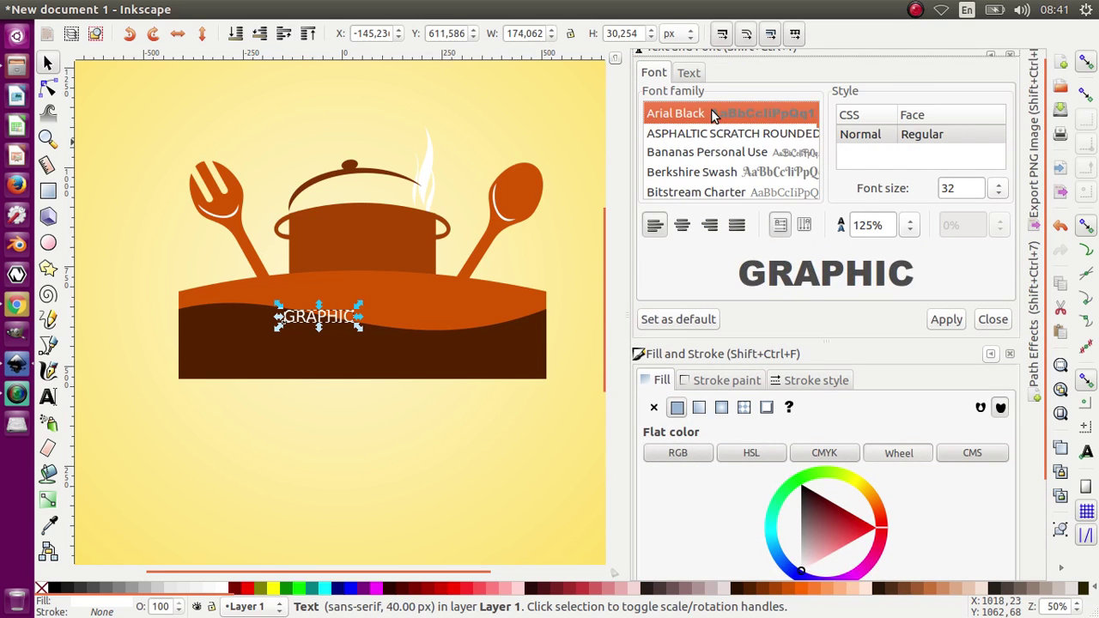
pyautogui.press('Up')
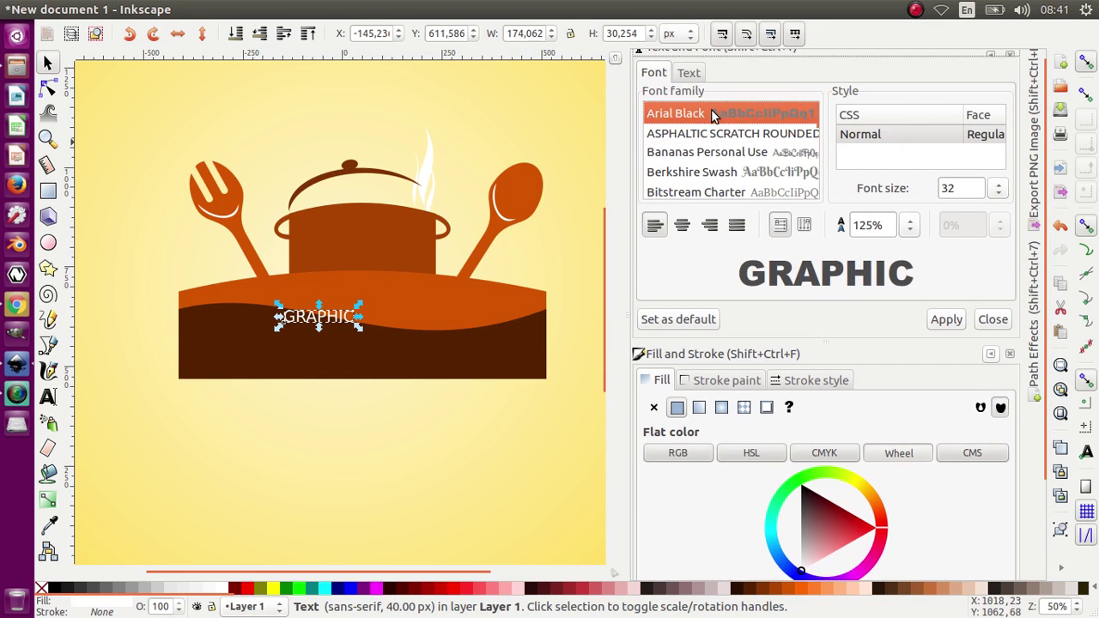
pyautogui.click(953, 322)
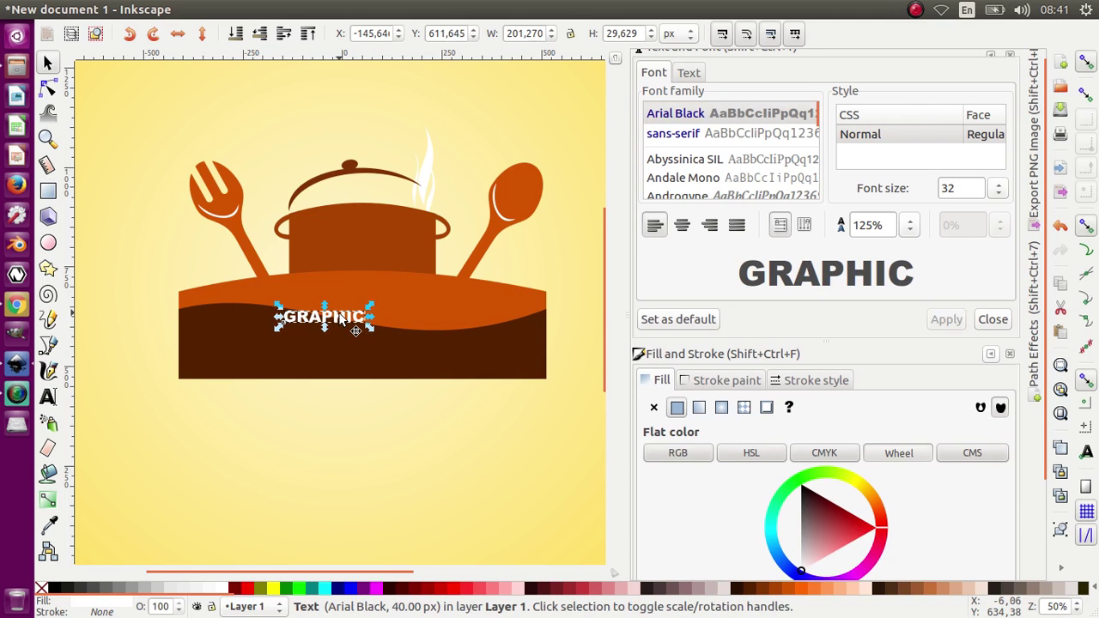
pyautogui.moveTo(340, 320); pyautogui.dragTo(444, 331)
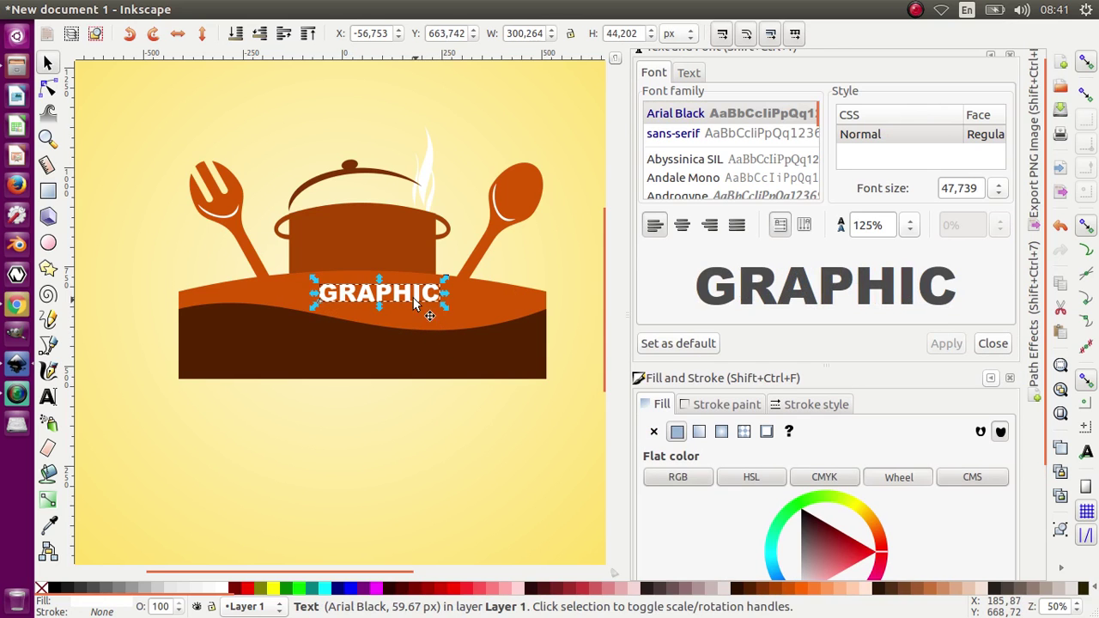
pyautogui.moveTo(397, 293); pyautogui.dragTo(386, 294)
# Insert a space between all letters of GRAPHIC and reposition the text in the middle of the orange shape
pyautogui.doubleClick(387, 294)
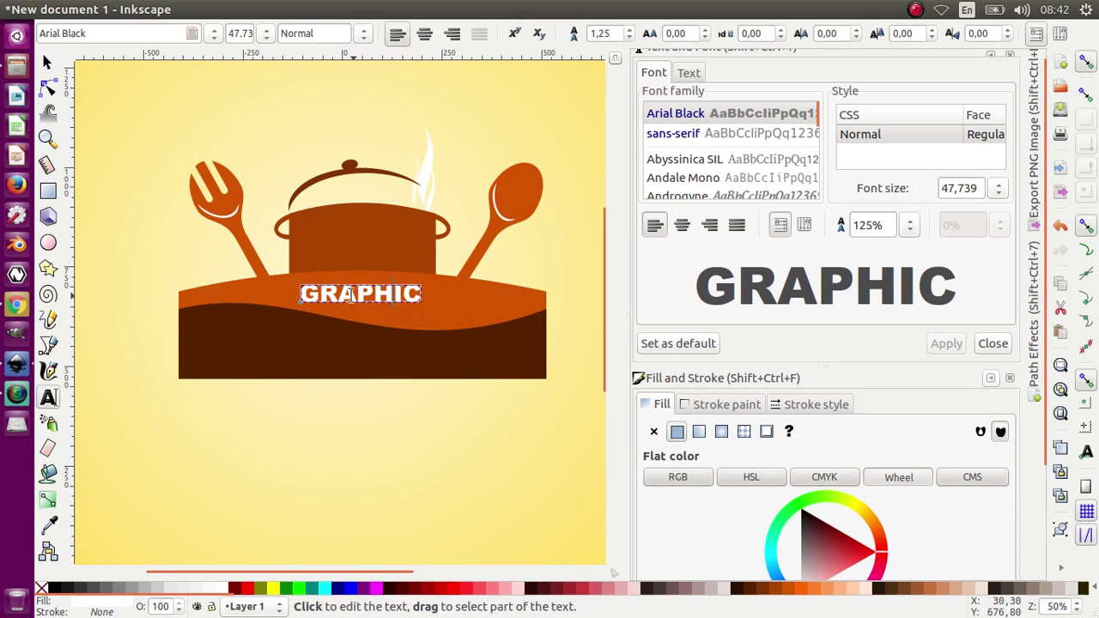
pyautogui.click(323, 294)
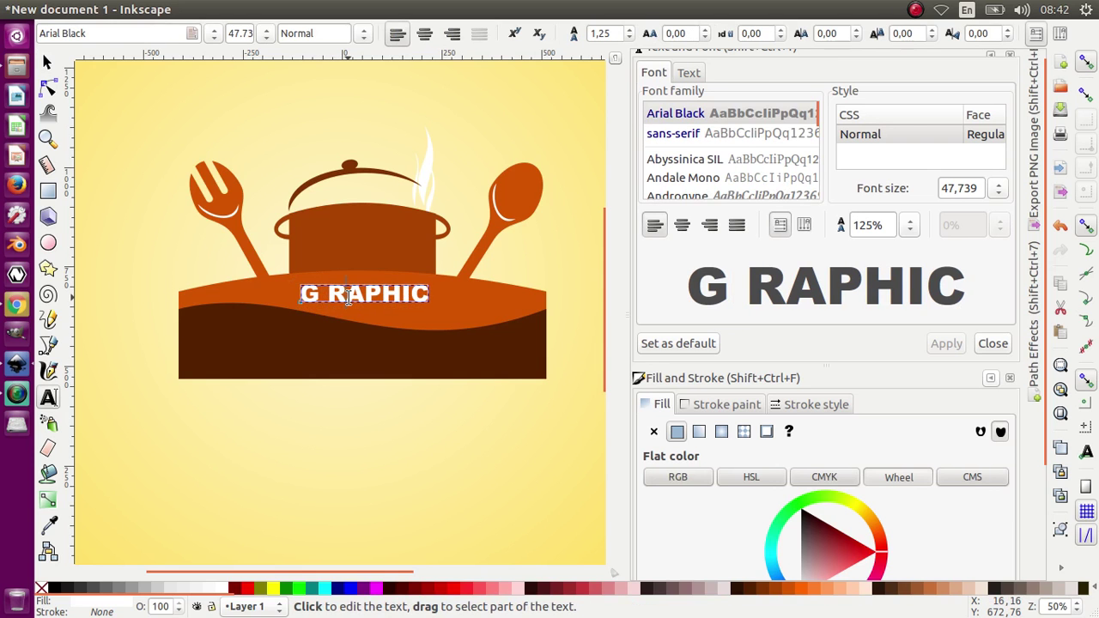
pyautogui.press('Right')
pyautogui.press('Right')
pyautogui.press('Right')
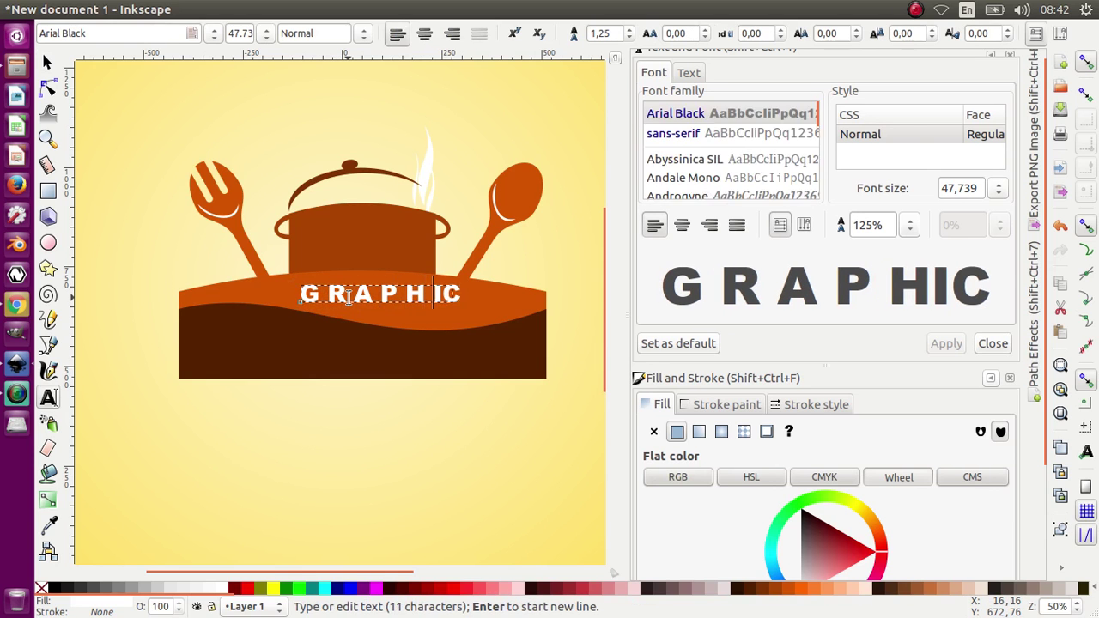
pyautogui.press('Right')
pyautogui.click(47, 63)
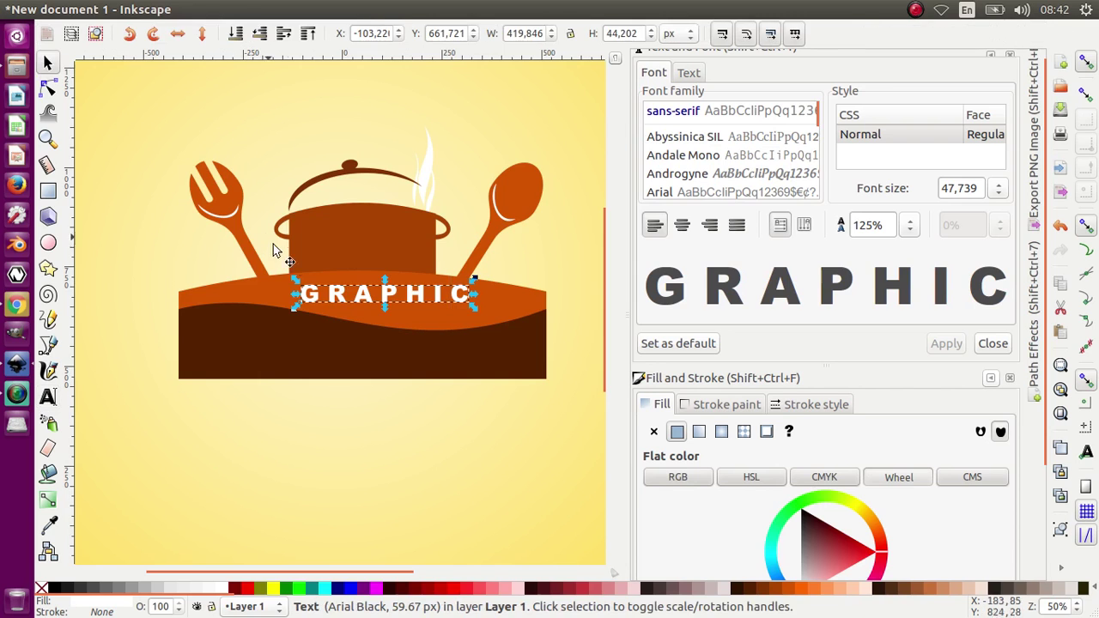
pyautogui.moveTo(385, 299); pyautogui.dragTo(363, 306)
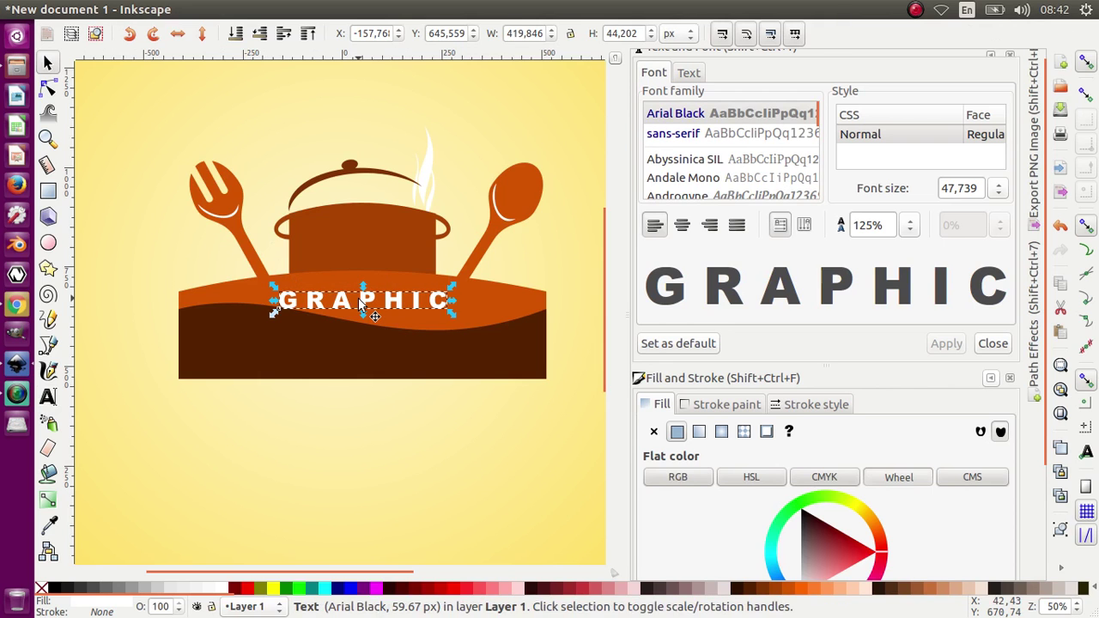
# Duplicate the spaced GRAPHIC text and place the copy below it on the dark brown shape
pyautogui.rightClick(361, 305)
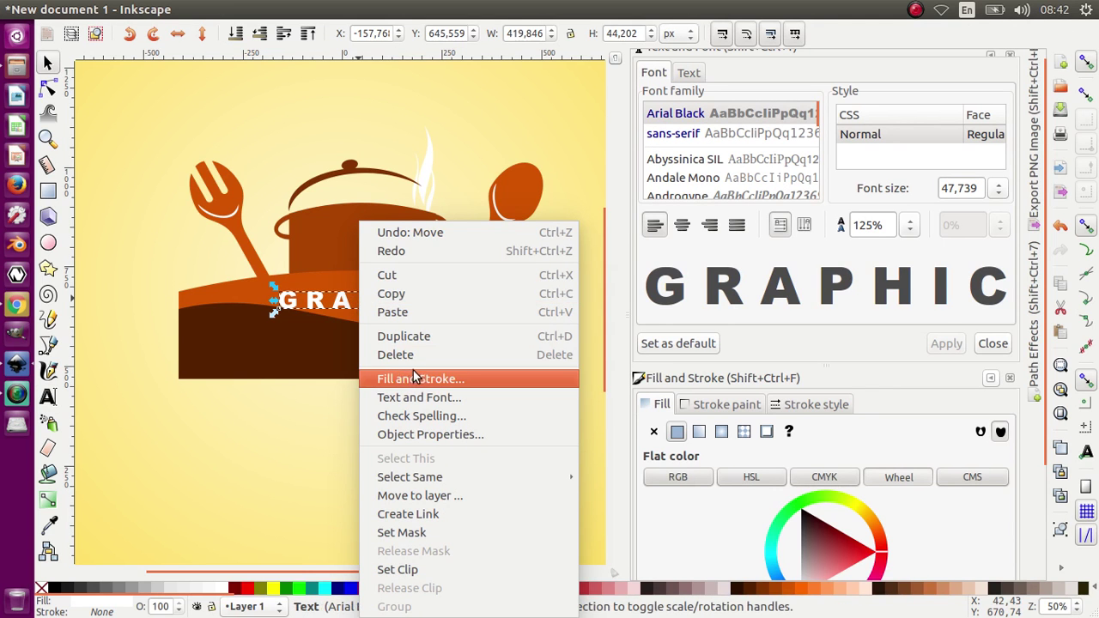
pyautogui.click(419, 336)
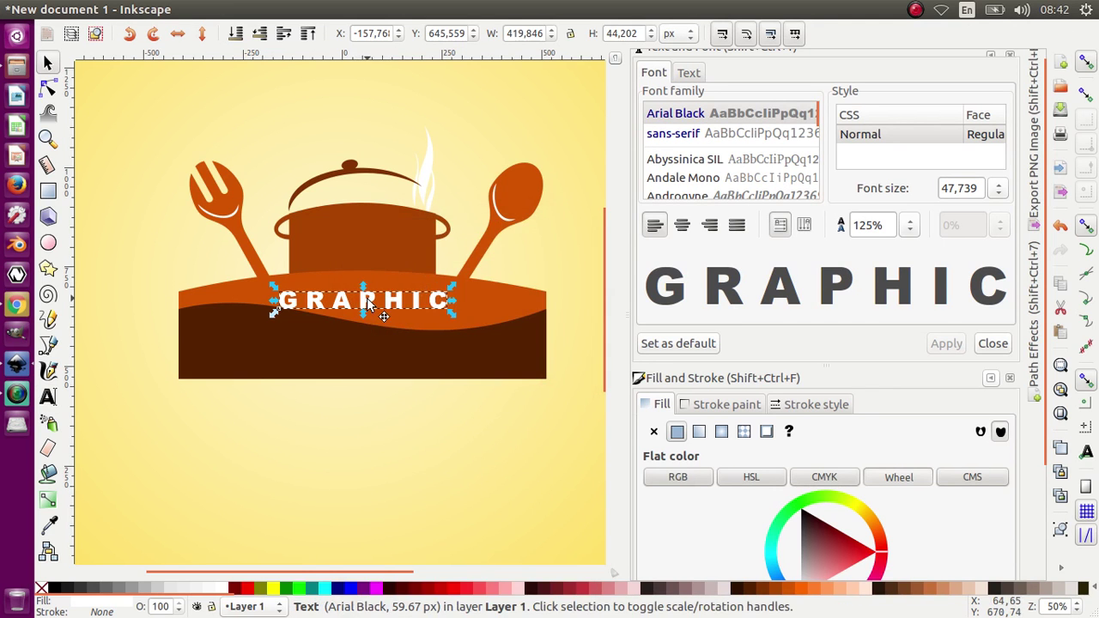
pyautogui.moveTo(367, 301); pyautogui.dragTo(344, 346)
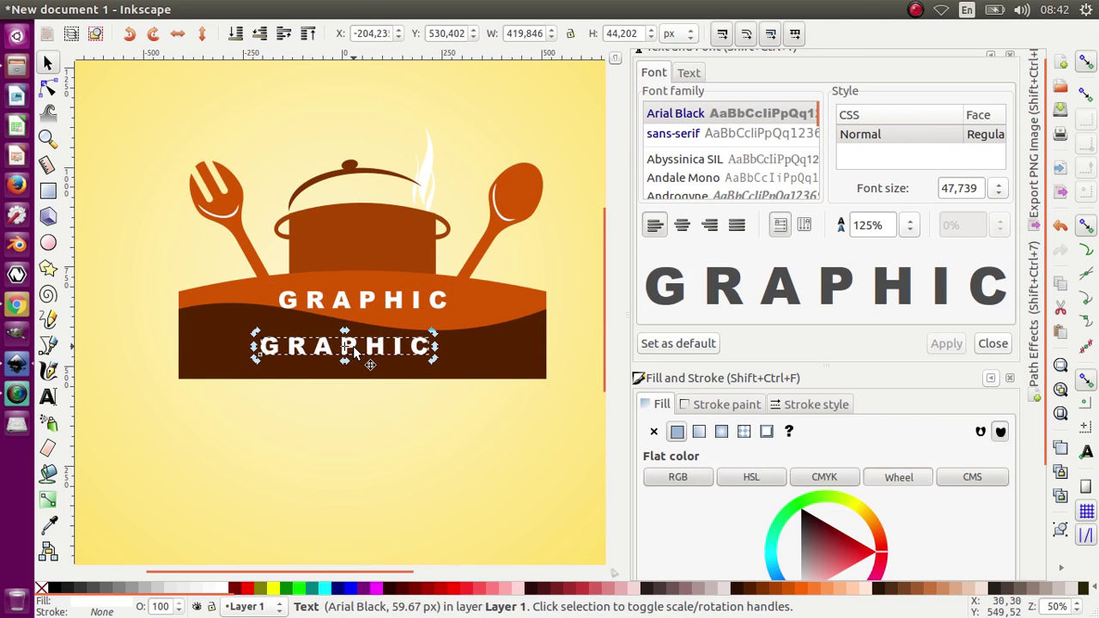
# Replace the wording of the GRAPHIC copy on the dark brown shape with RESTAURANT
pyautogui.doubleClick(344, 346)
pyautogui.write('RE')
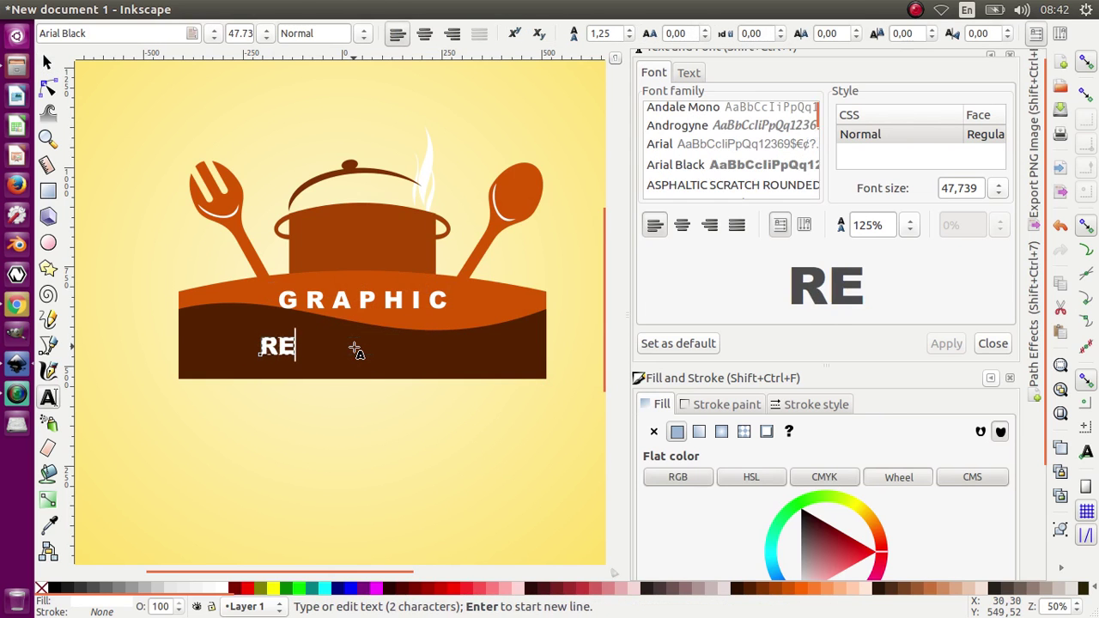
pyautogui.write('STAURANT')
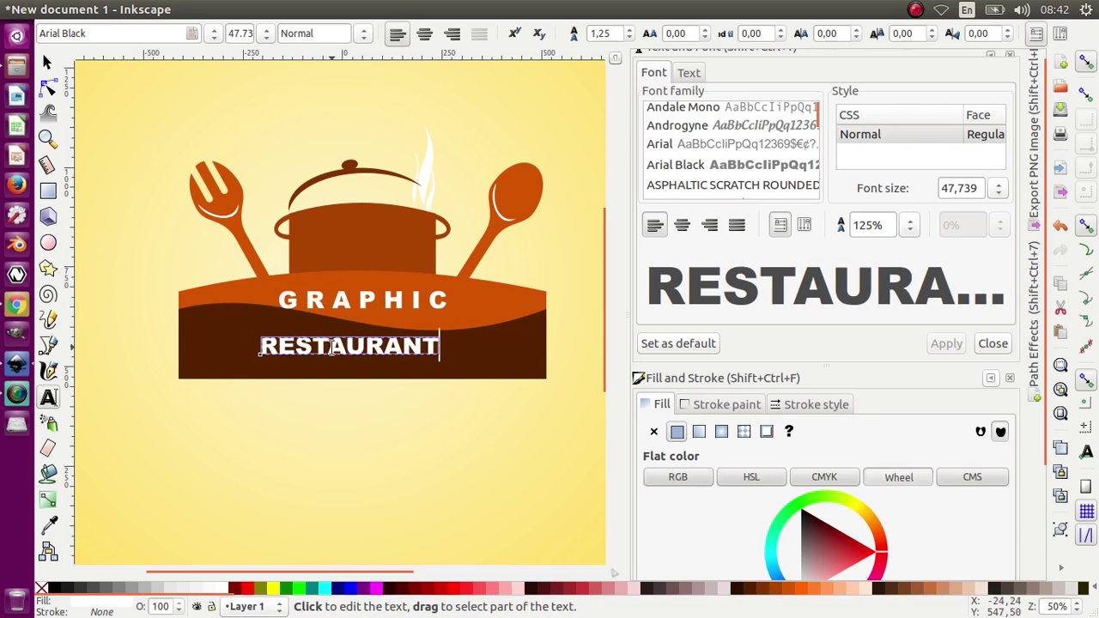
# Set the font size of the first letter R and the last letter T of RESTAURANT to 80
pyautogui.moveTo(280, 347); pyautogui.dragTo(261, 347)
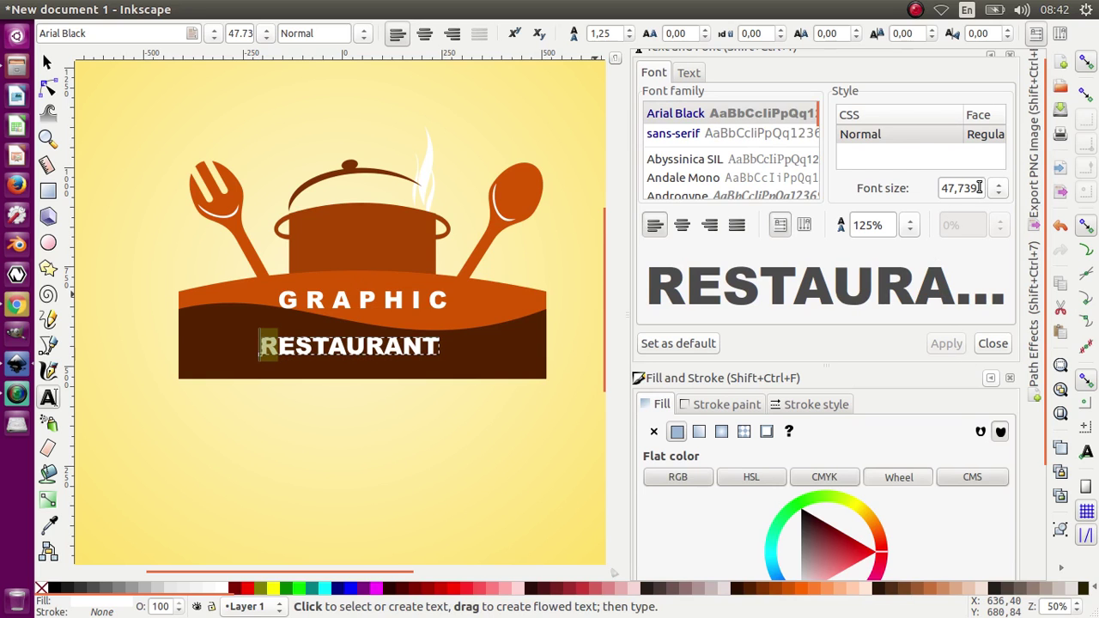
pyautogui.moveTo(979, 187); pyautogui.dragTo(959, 187)
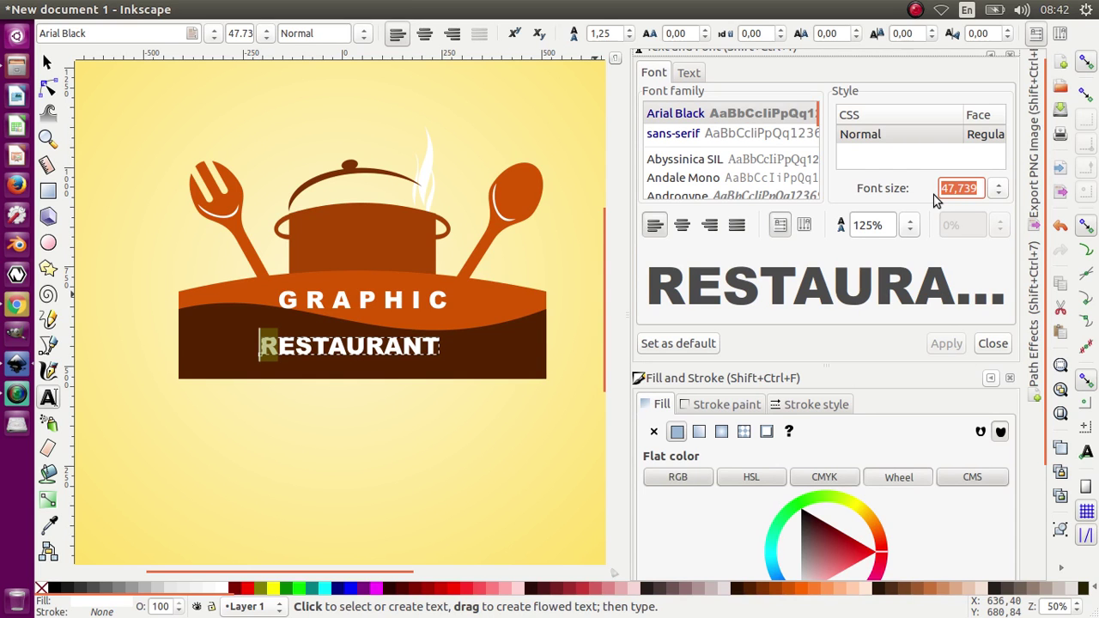
pyautogui.write('80')
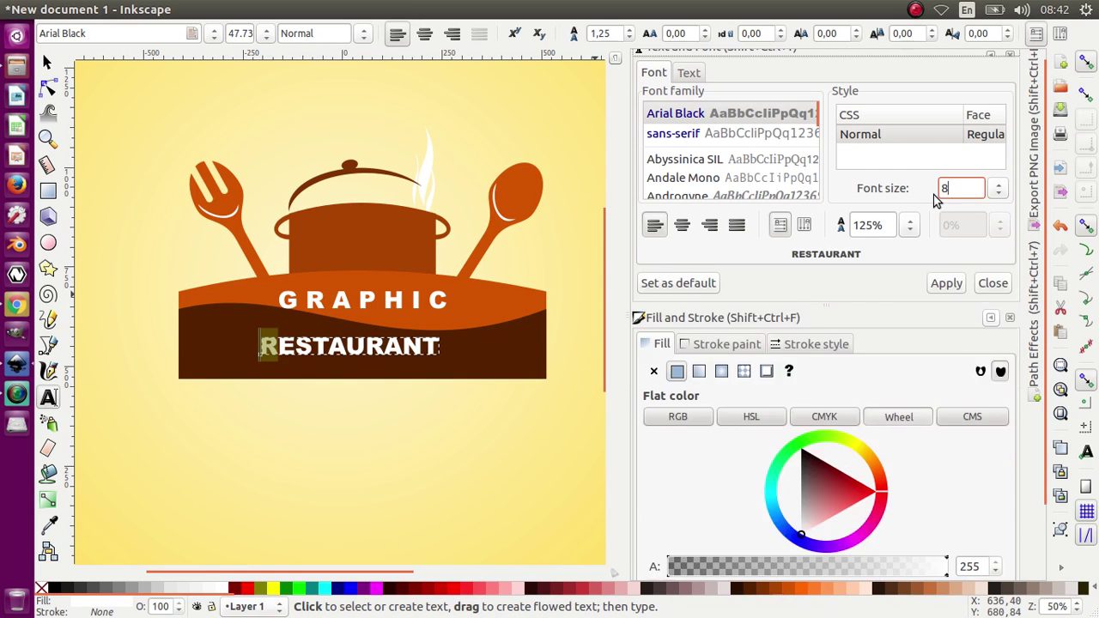
pyautogui.click(944, 392)
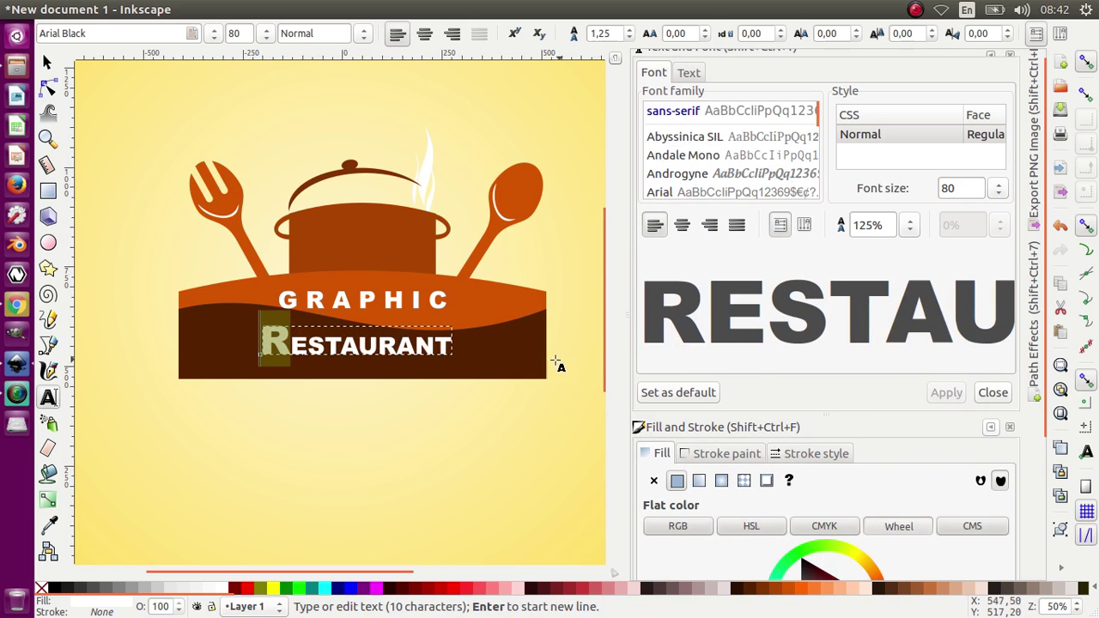
pyautogui.click(442, 346)
pyautogui.moveTo(442, 346); pyautogui.dragTo(461, 346)
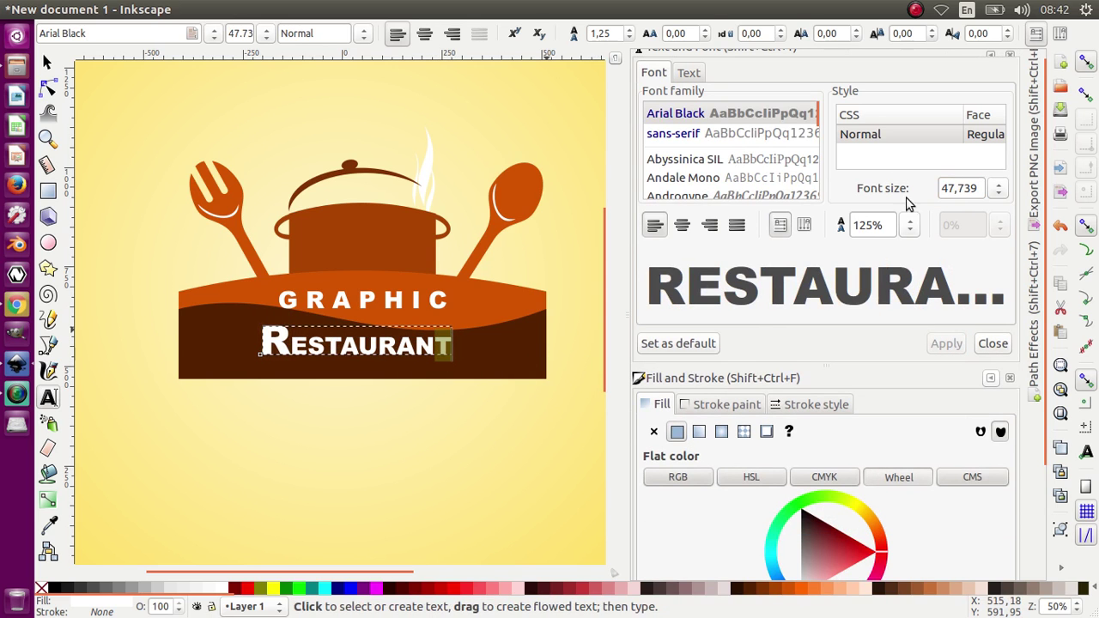
pyautogui.doubleClick(958, 189)
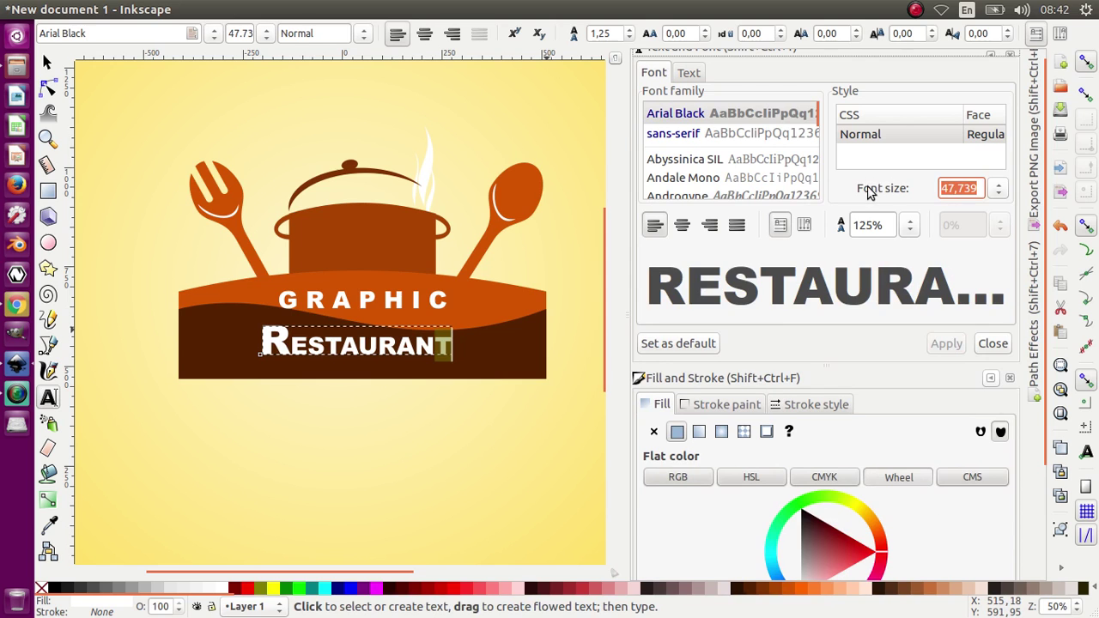
pyautogui.write('80')
pyautogui.click(947, 393)
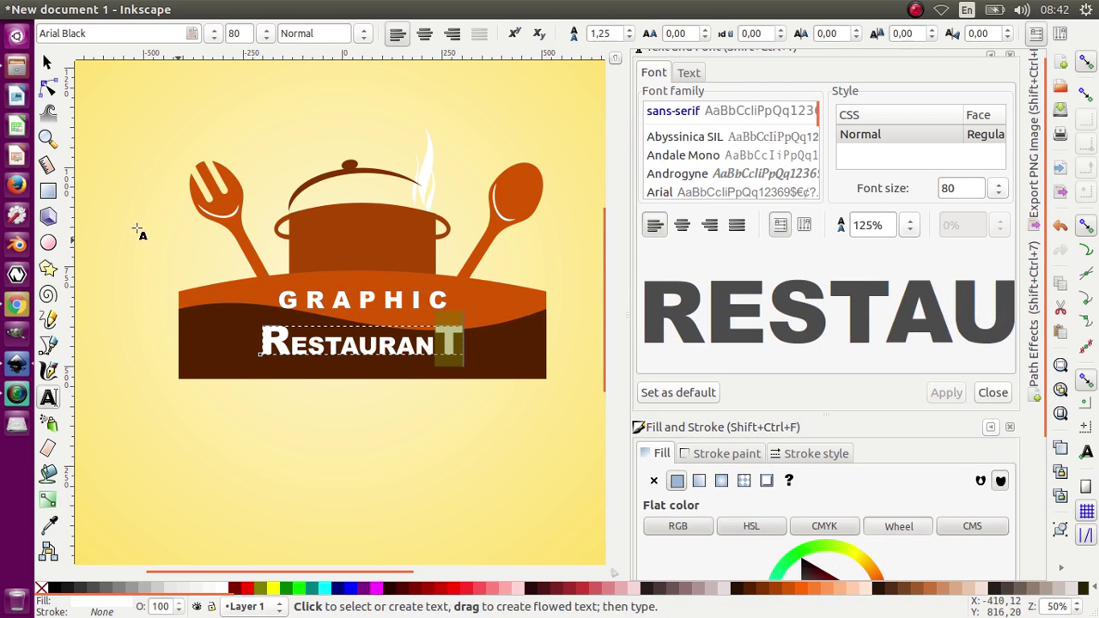
# Enlarge the RESTAURANT text to about 855 px wide and position it to span the dark brown shape
pyautogui.click(47, 63)
pyautogui.moveTo(255, 321); pyautogui.dragTo(192, 294)
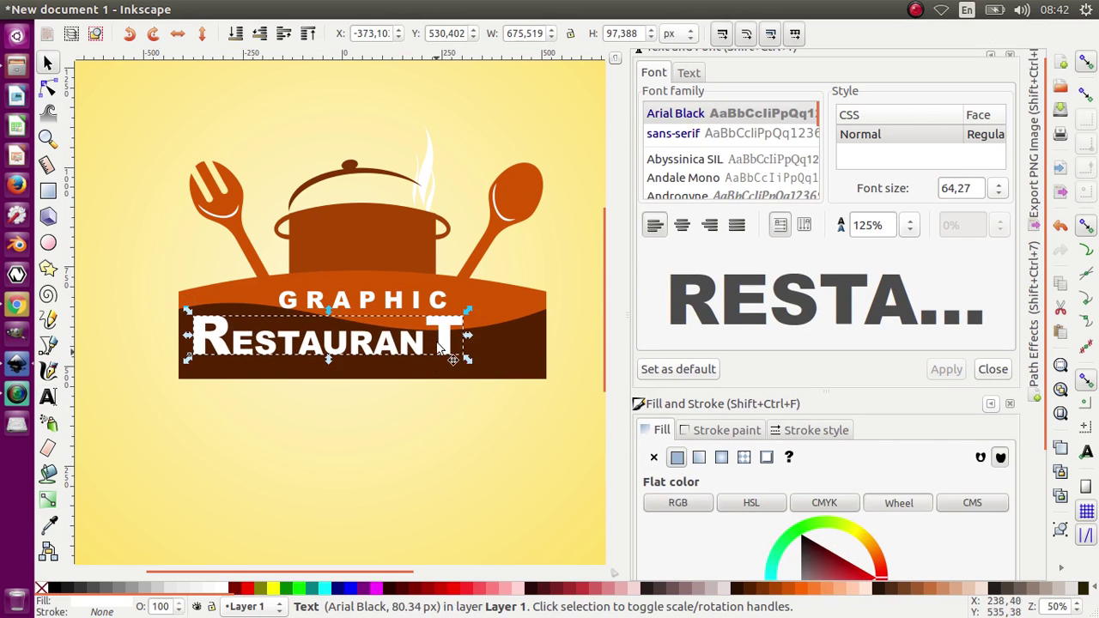
pyautogui.moveTo(466, 313); pyautogui.dragTo(538, 293)
pyautogui.press('Down')
pyautogui.press('Down')
pyautogui.press('Down')
pyautogui.press('Down')
pyautogui.press('Down')
pyautogui.press('Down')
pyautogui.press('Down')
pyautogui.press('Down')
pyautogui.press('Down')
pyautogui.press('Down')
pyautogui.press('Down')
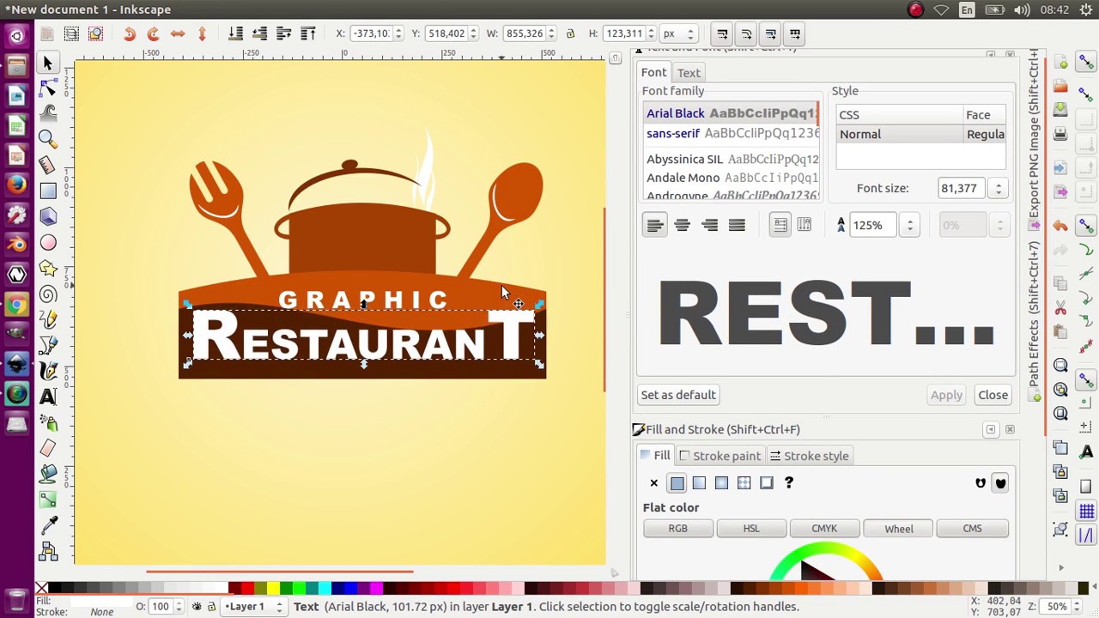
pyautogui.press('Right')
pyautogui.press('Right')
pyautogui.press('Right')
pyautogui.press('Right')
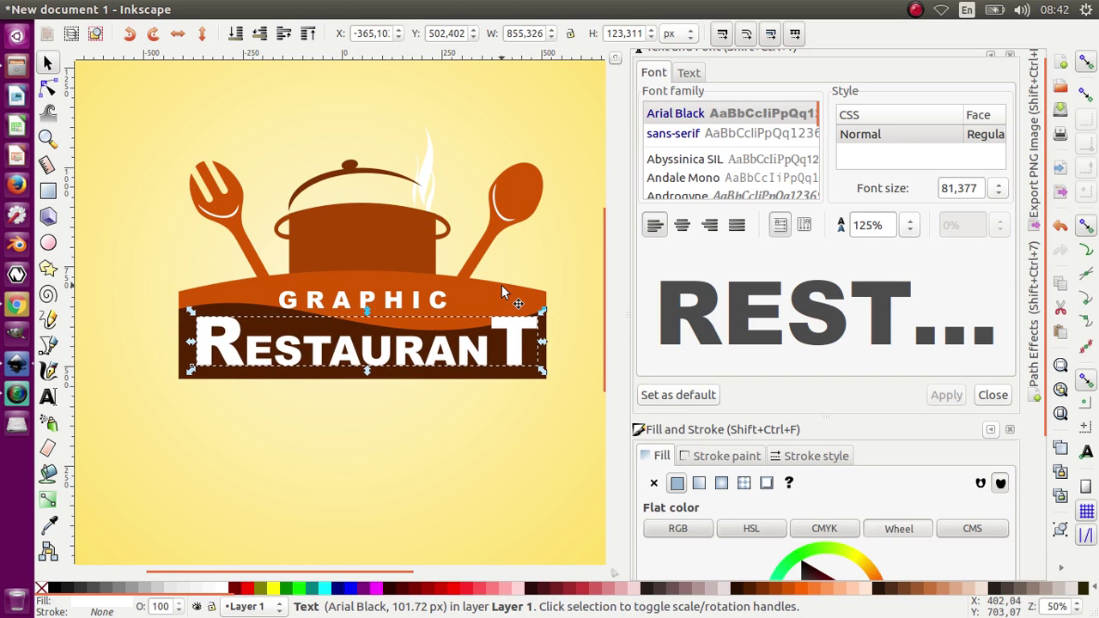
# Enlarge the GRAPHIC text to about 561 px wide and move it down close above RESTAURANT
pyautogui.click(395, 302)
pyautogui.moveTo(450, 313); pyautogui.dragTo(482, 320)
pyautogui.press('Down')
pyautogui.press('Down')
pyautogui.press('Down')
pyautogui.press('Down')
pyautogui.press('Down')
pyautogui.press('Down')
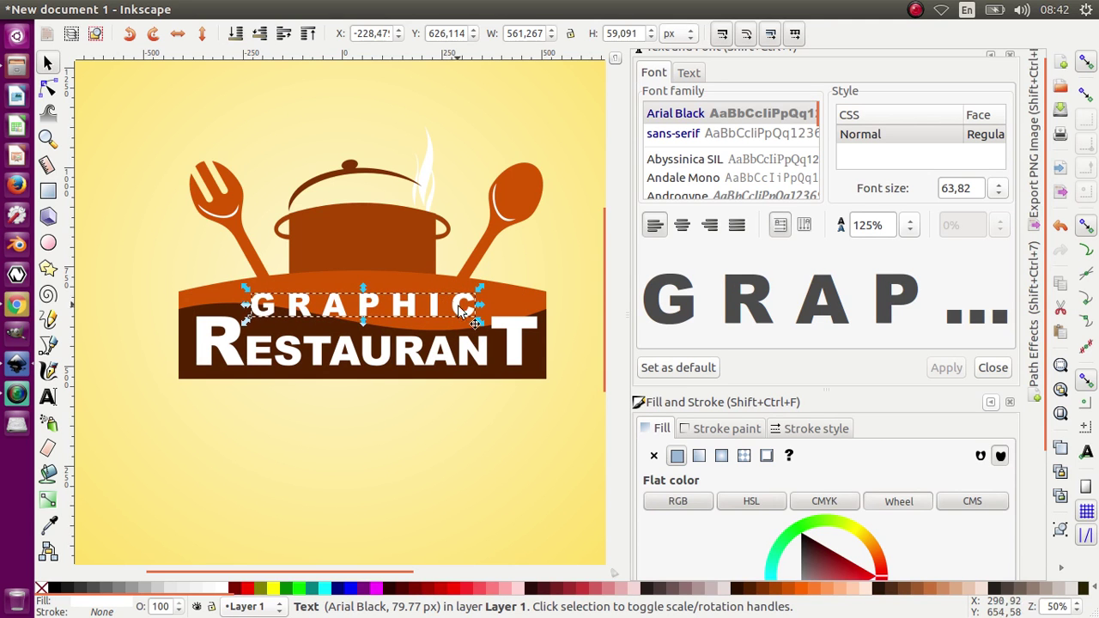
# Move the RESTAURANT text up by about 16 px, closer to GRAPHIC
pyautogui.click(507, 330)
pyautogui.press('Up')
pyautogui.press('Up')
pyautogui.press('Up')
pyautogui.press('Up')
pyautogui.press('Up')
pyautogui.press('Up')
pyautogui.press('Up')
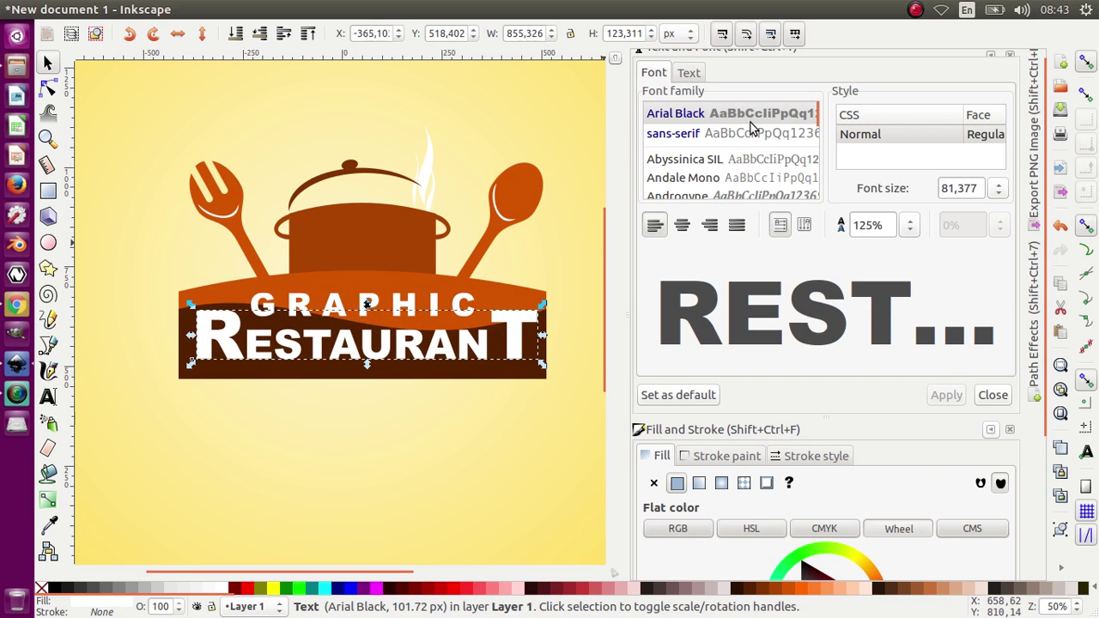
# Preview other font families for the RESTAURANT text and close the Text and Font dialog without applying any
pyautogui.click(749, 118)
pyautogui.press('Down')
pyautogui.press('Down')
pyautogui.press('Down')
pyautogui.press('Down')
pyautogui.press('Down')
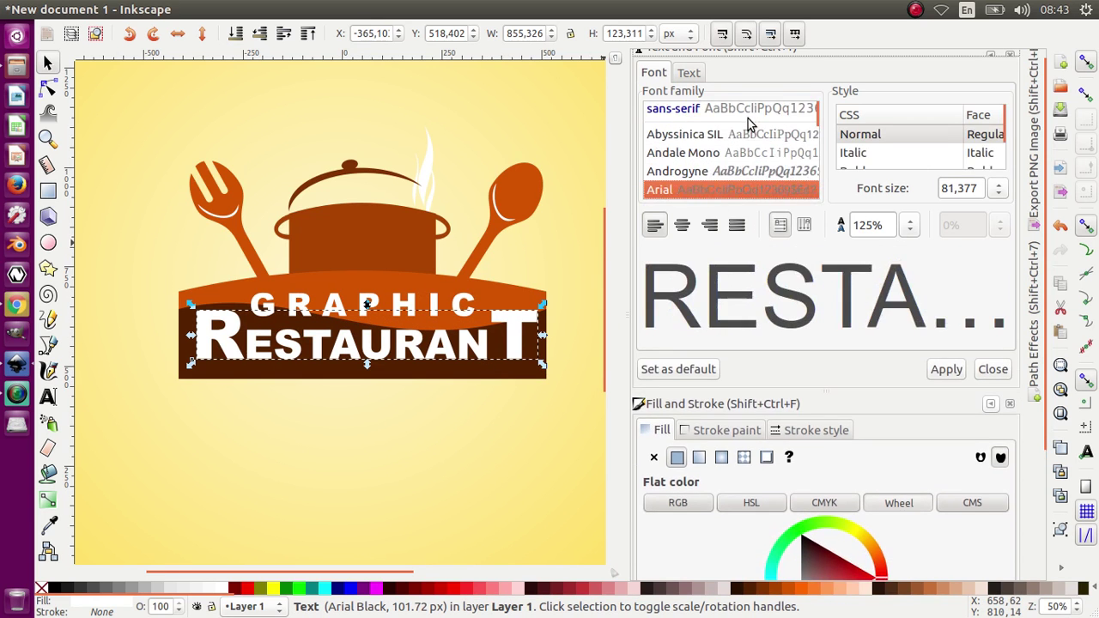
pyautogui.press('Down')
pyautogui.press('Down')
pyautogui.press('Down')
pyautogui.press('Down')
pyautogui.press('Down')
pyautogui.press('Down')
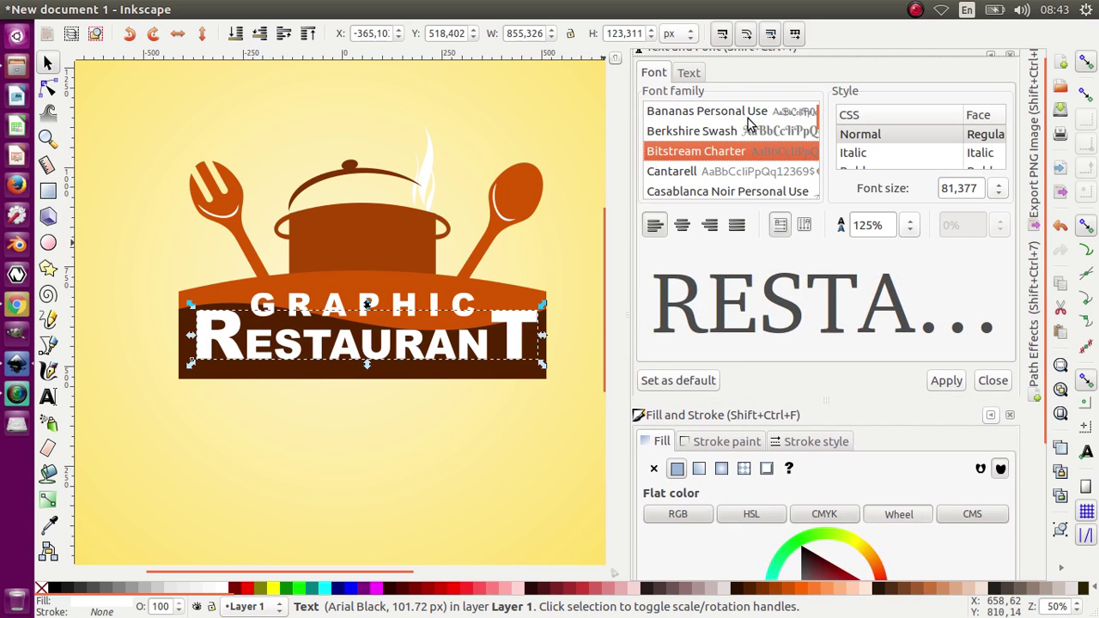
pyautogui.press('Up')
pyautogui.press('Up')
pyautogui.press('Up')
pyautogui.press('Down')
pyautogui.press('Down')
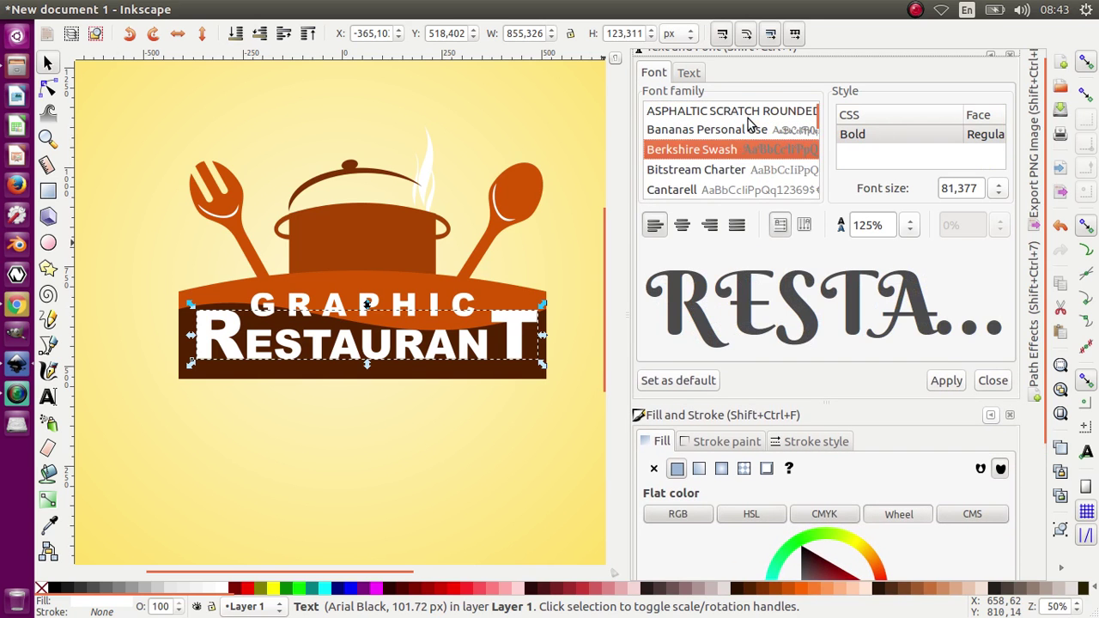
pyautogui.press('Down')
pyautogui.press('Down')
pyautogui.press('Down')
pyautogui.press('Down')
pyautogui.press('Down')
pyautogui.press('Down')
pyautogui.press('Down')
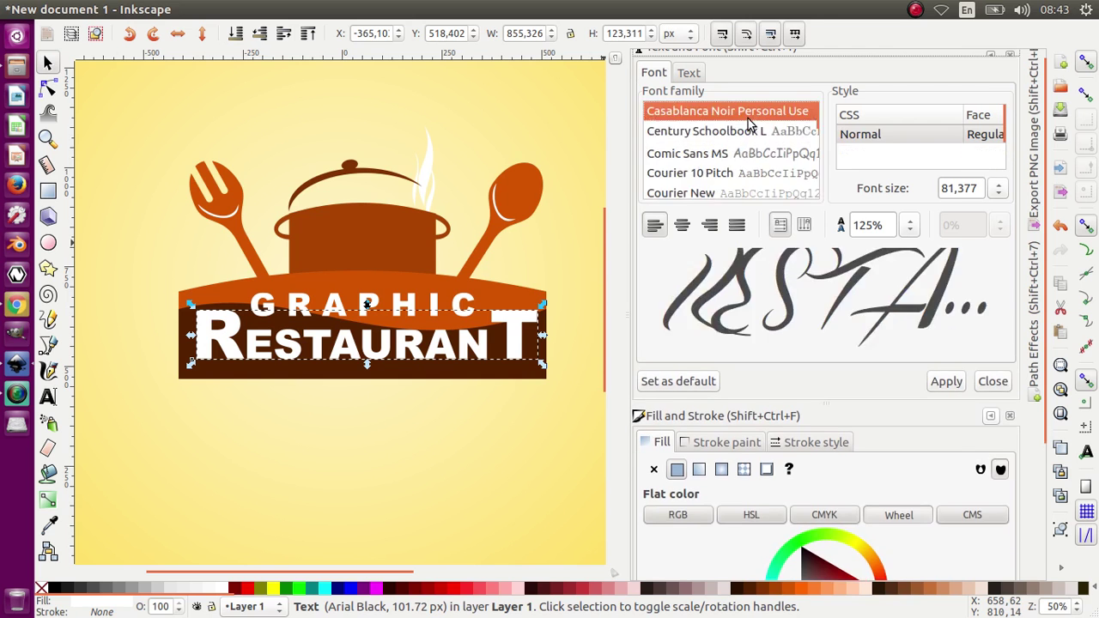
pyautogui.press('Down')
pyautogui.press('Down')
pyautogui.press('Down')
pyautogui.press('Down')
pyautogui.press('Down')
pyautogui.press('Down')
pyautogui.press('Down')
pyautogui.press('Down')
pyautogui.press('Down')
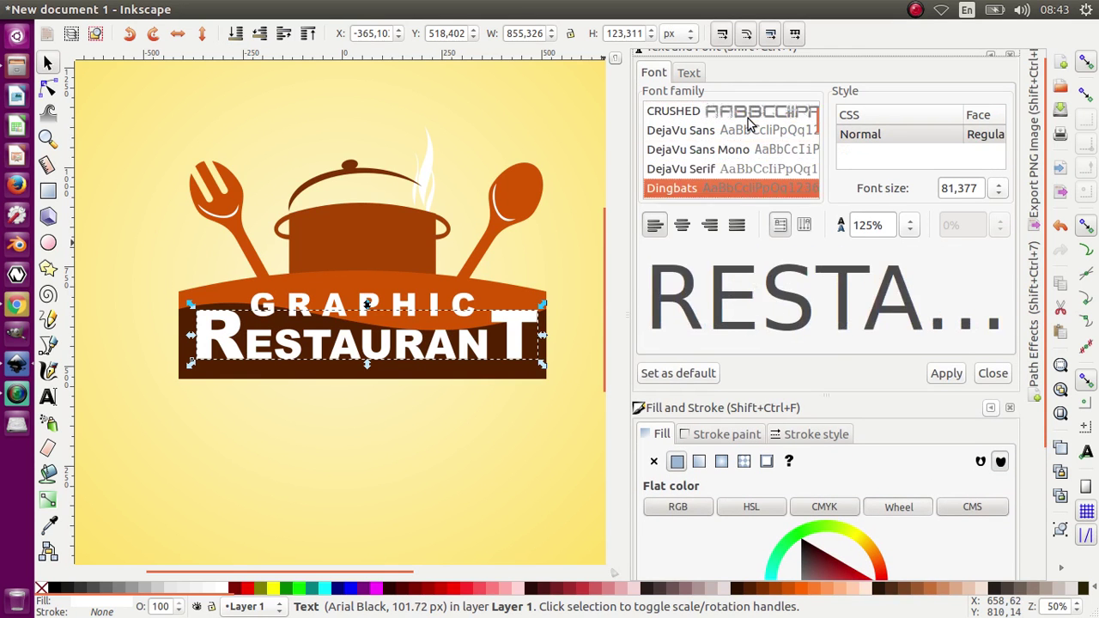
pyautogui.press('Down')
pyautogui.press('Down')
pyautogui.press('Down')
pyautogui.press('Down')
pyautogui.press('Down')
pyautogui.press('Down')
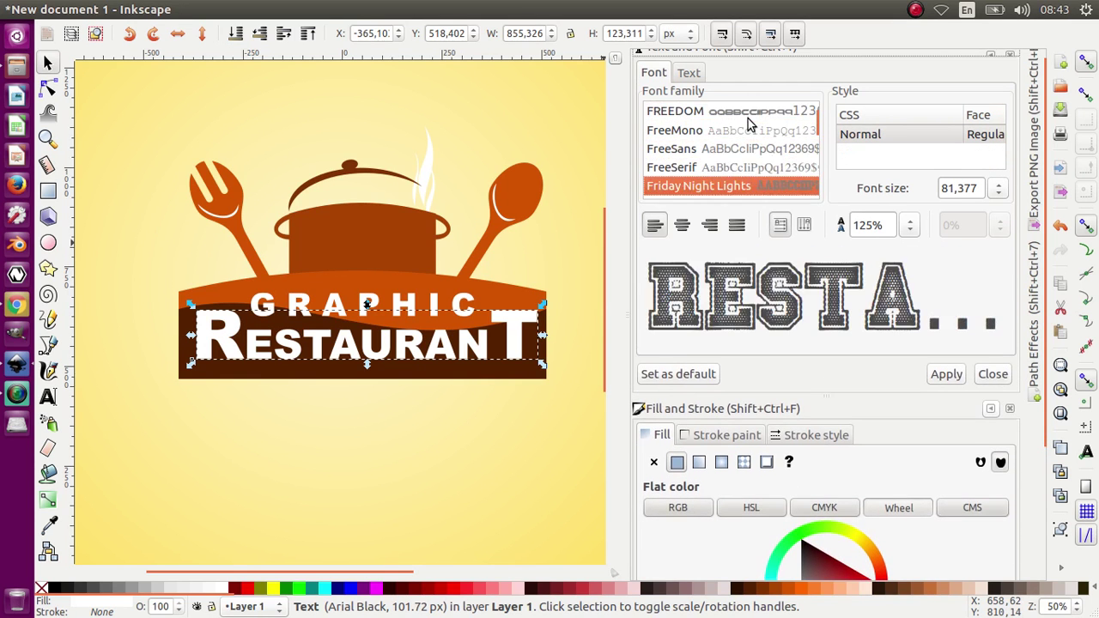
pyautogui.press('Down')
pyautogui.press('Down')
pyautogui.press('Down')
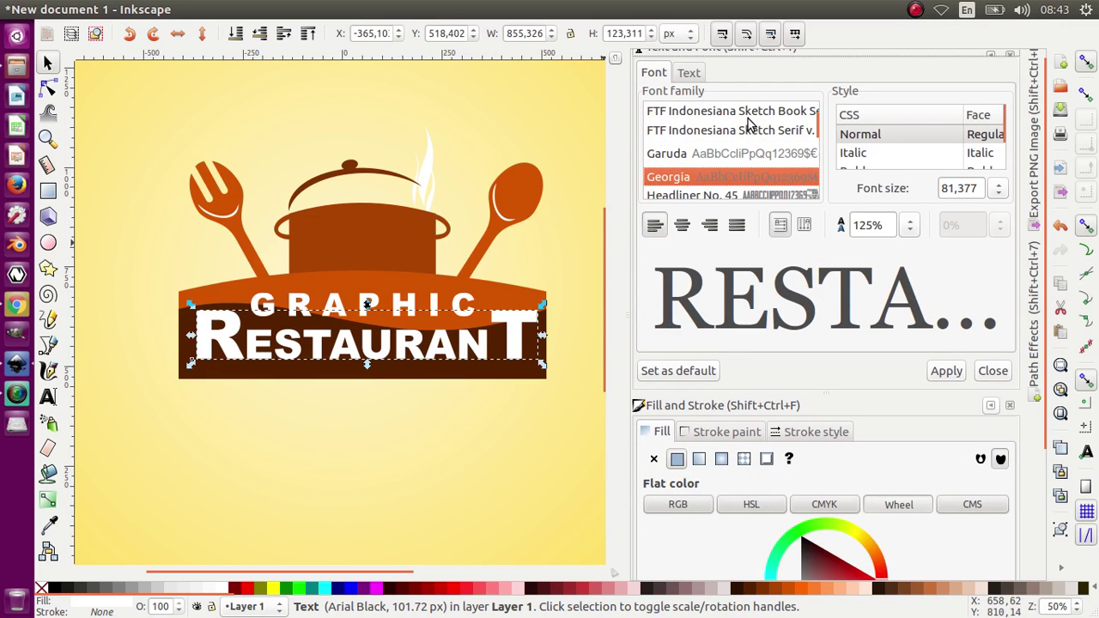
pyautogui.press('Down')
pyautogui.press('Down')
pyautogui.press('Down')
pyautogui.press('Down')
pyautogui.press('Down')
pyautogui.press('Down')
pyautogui.press('Down')
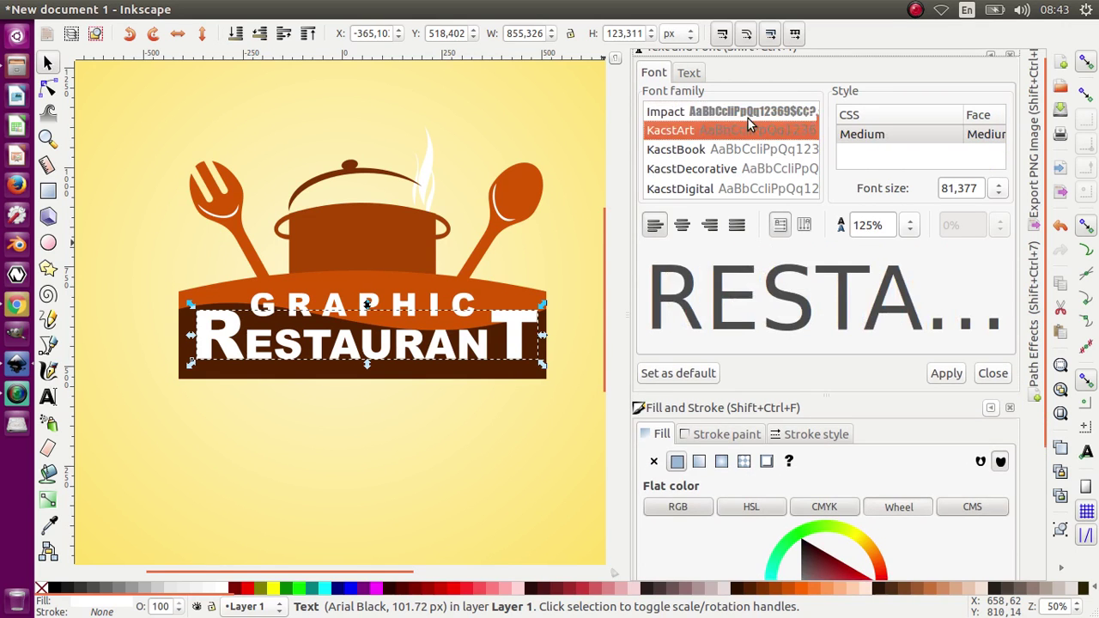
pyautogui.press('Down')
pyautogui.press('Down')
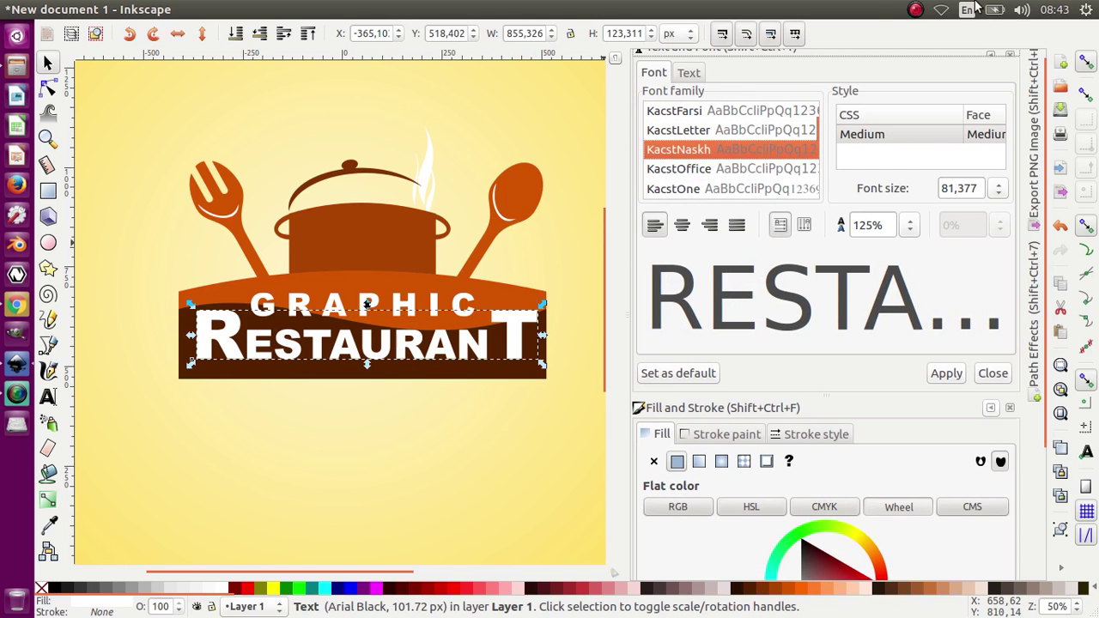
pyautogui.click(992, 373)
# Deselect the text and minimize the Fill and Stroke dialog to review the whole logo on its background
pyautogui.scroll(-4, 472, 339)
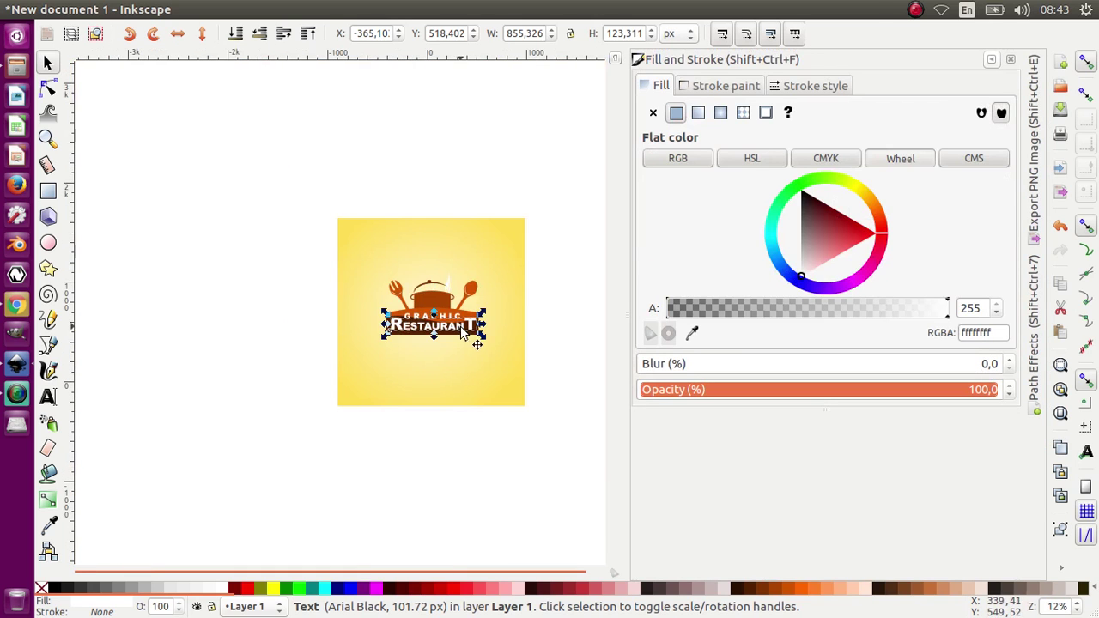
pyautogui.click(552, 327)
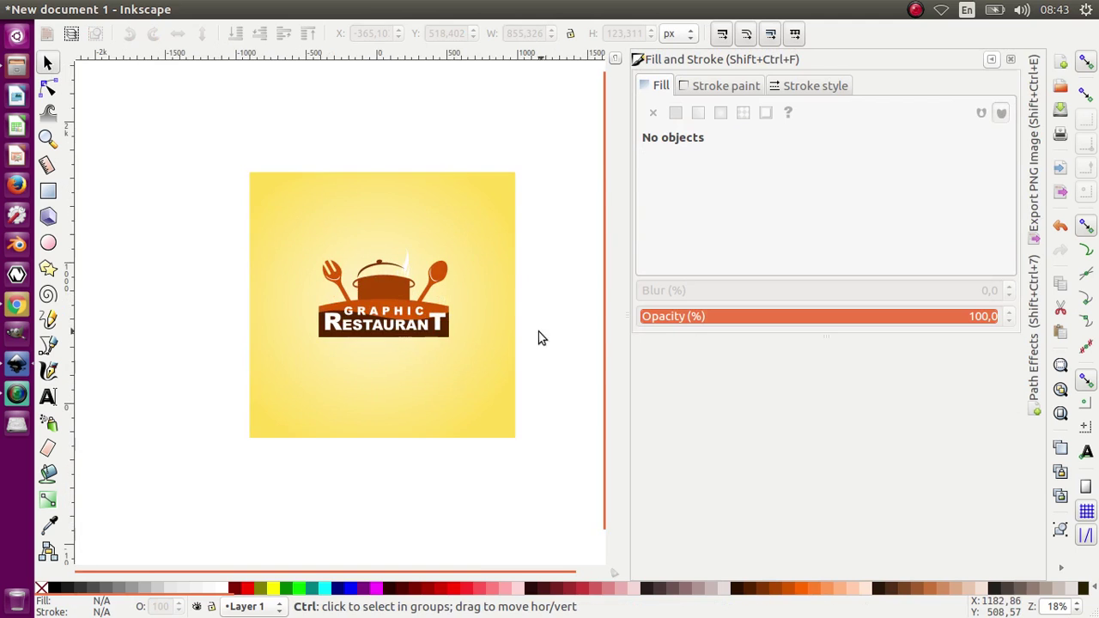
pyautogui.scroll(3, 538, 332)
pyautogui.scroll(-1, 441, 325)
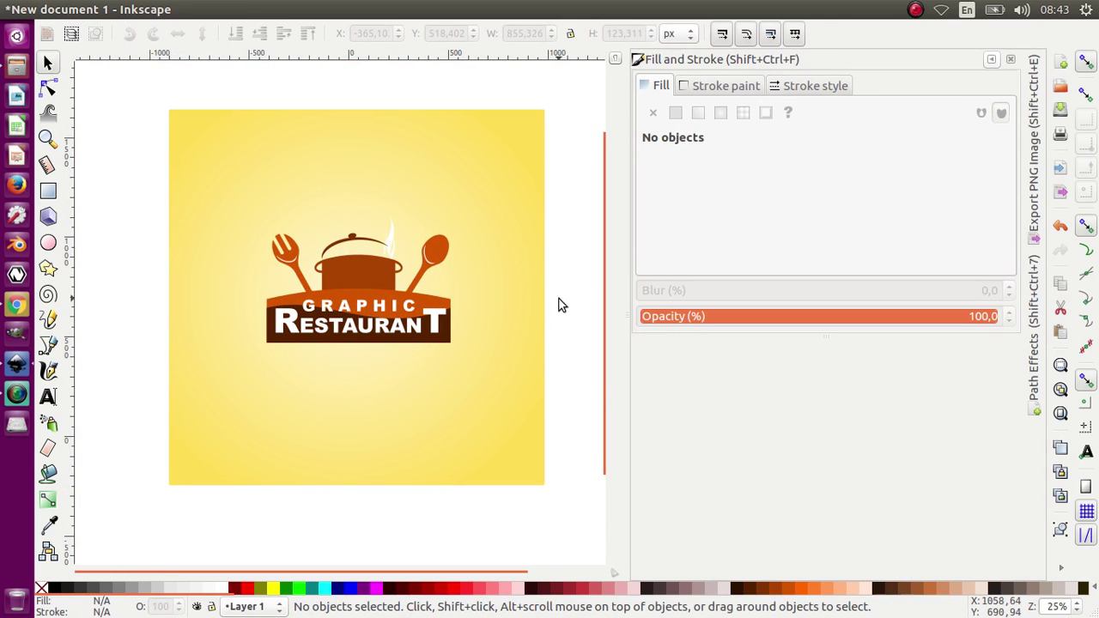
pyautogui.click(992, 59)
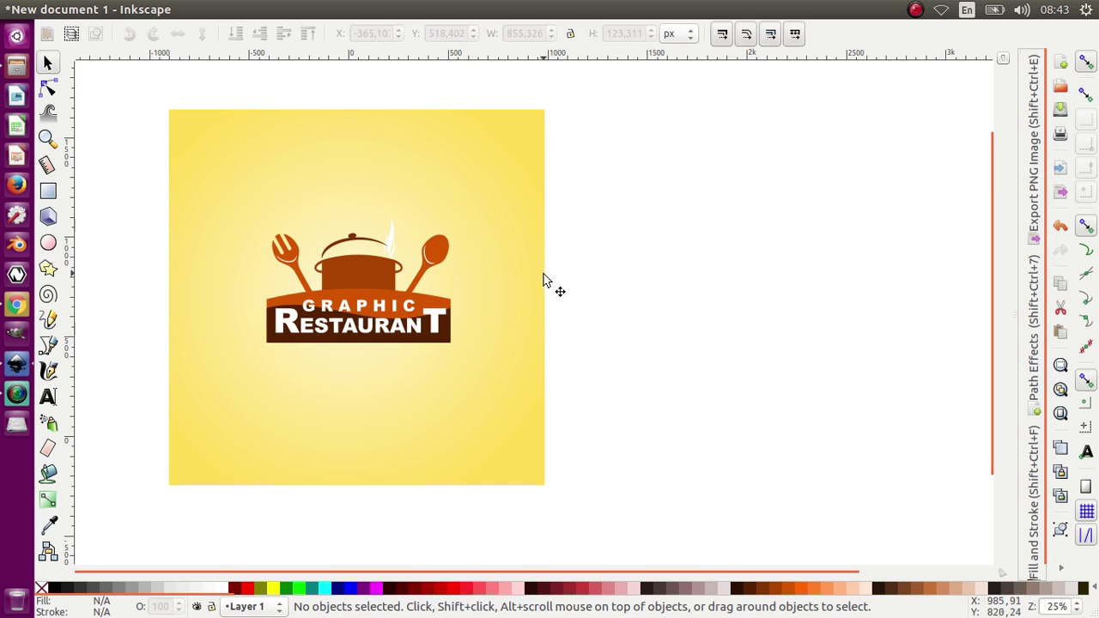
# Switch to Chrome to view the M3Dstudio Facebook page and search Facebook for TU, and return to the logo in Inkscape
pyautogui.click(18, 309)
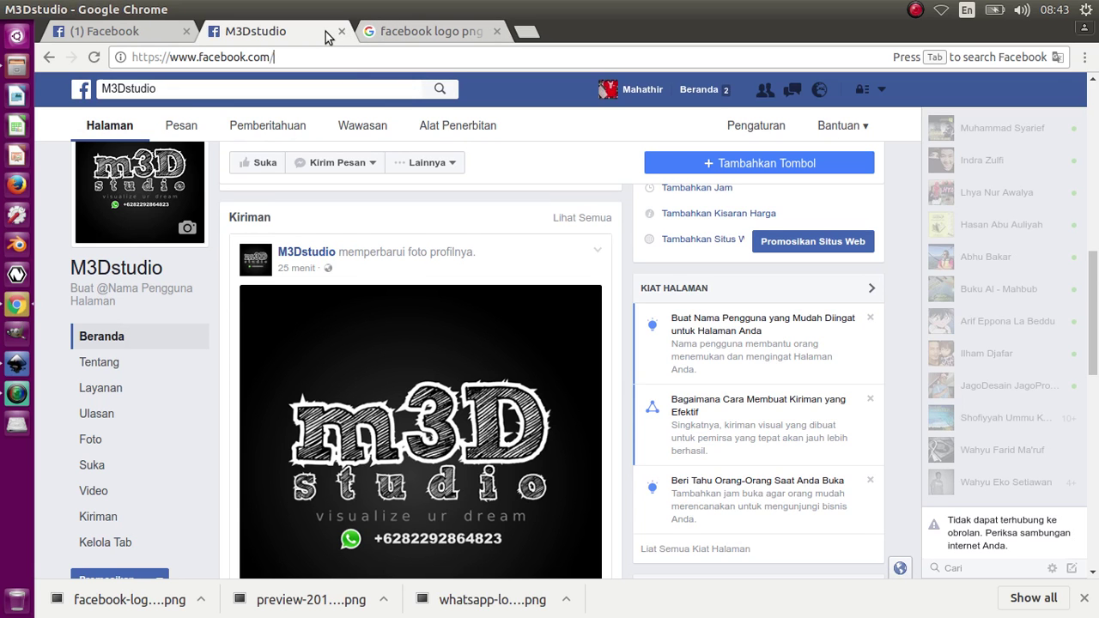
pyautogui.scroll(1, 404, 274)
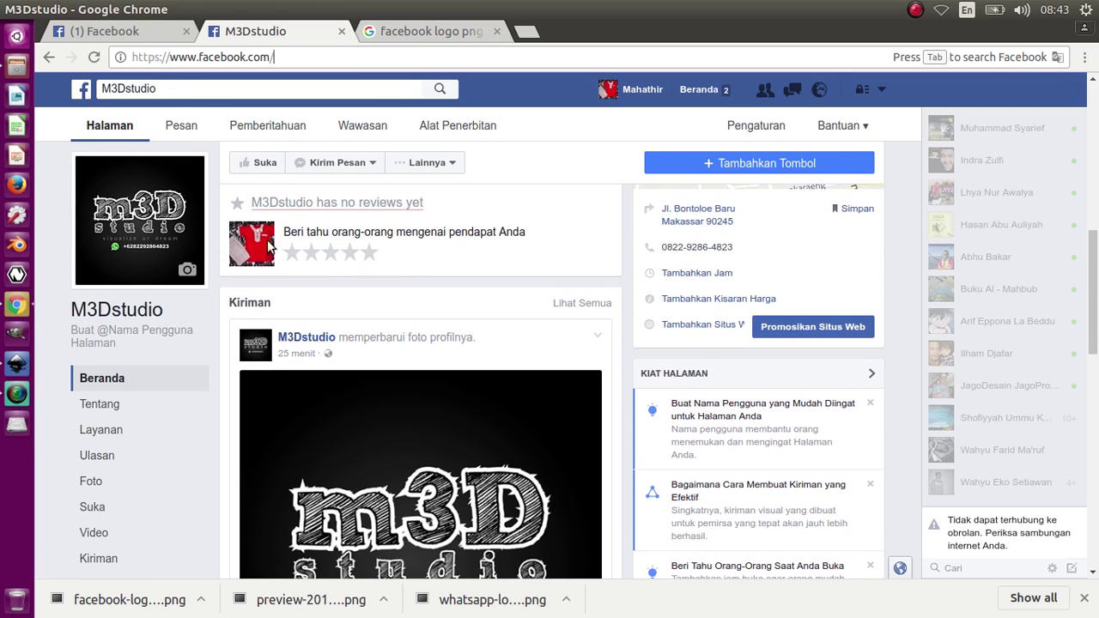
pyautogui.click(96, 31)
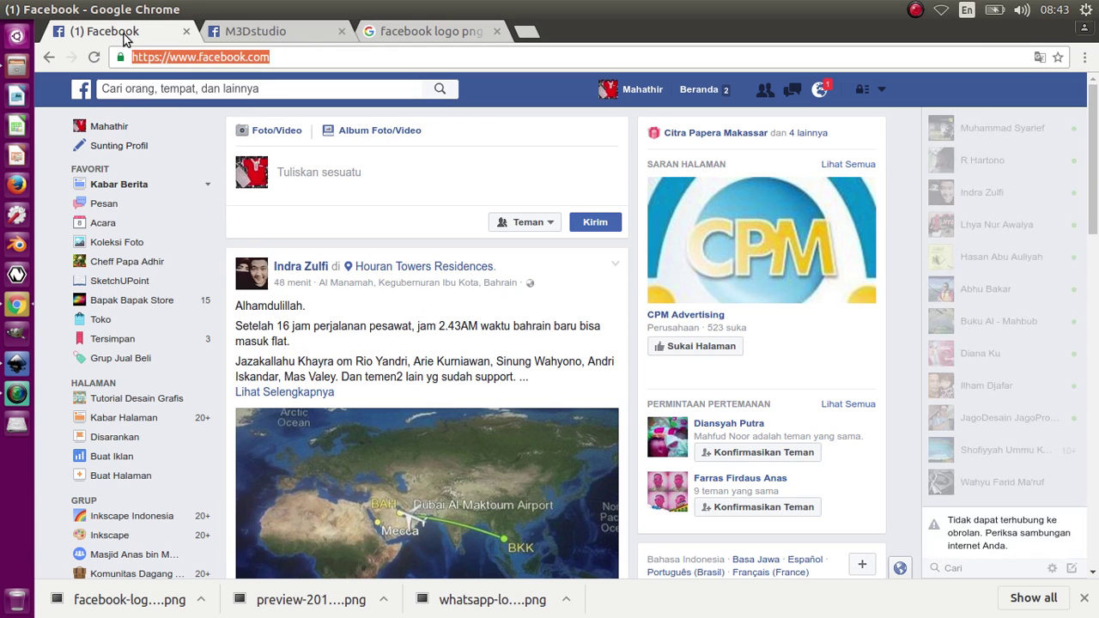
pyautogui.click(256, 89)
pyautogui.write('TU')
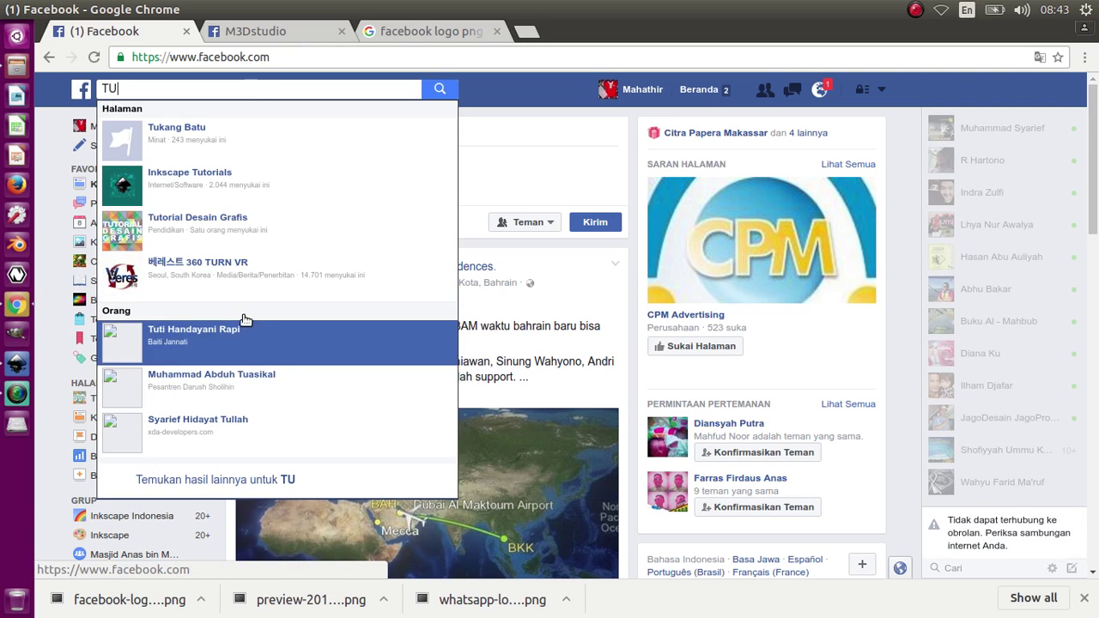
pyautogui.click(256, 31)
pyautogui.click(148, 31)
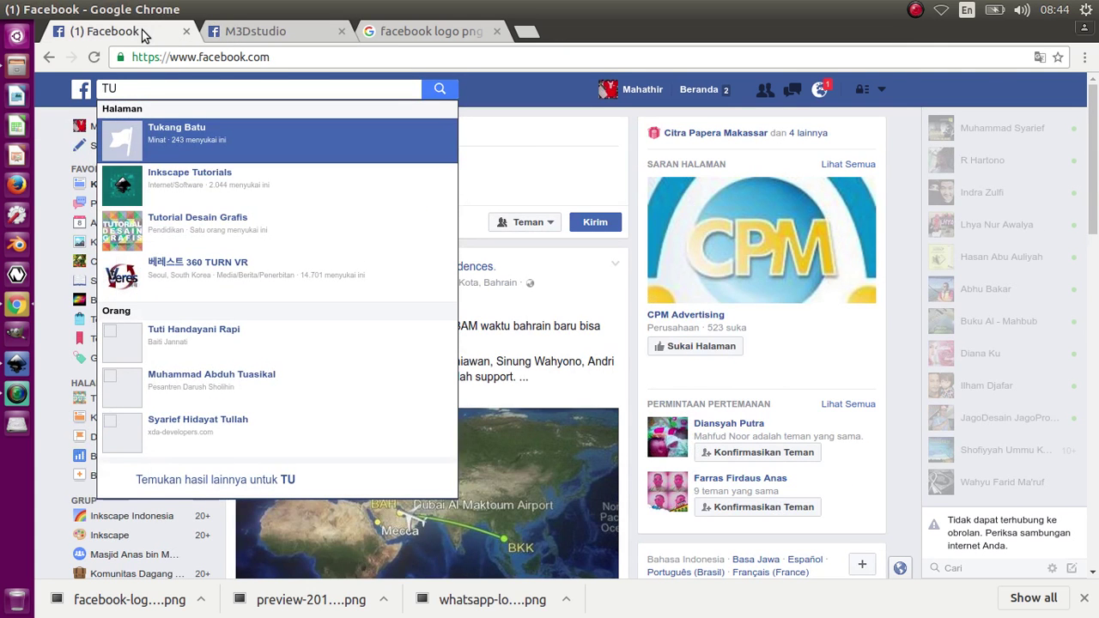
pyautogui.click(273, 33)
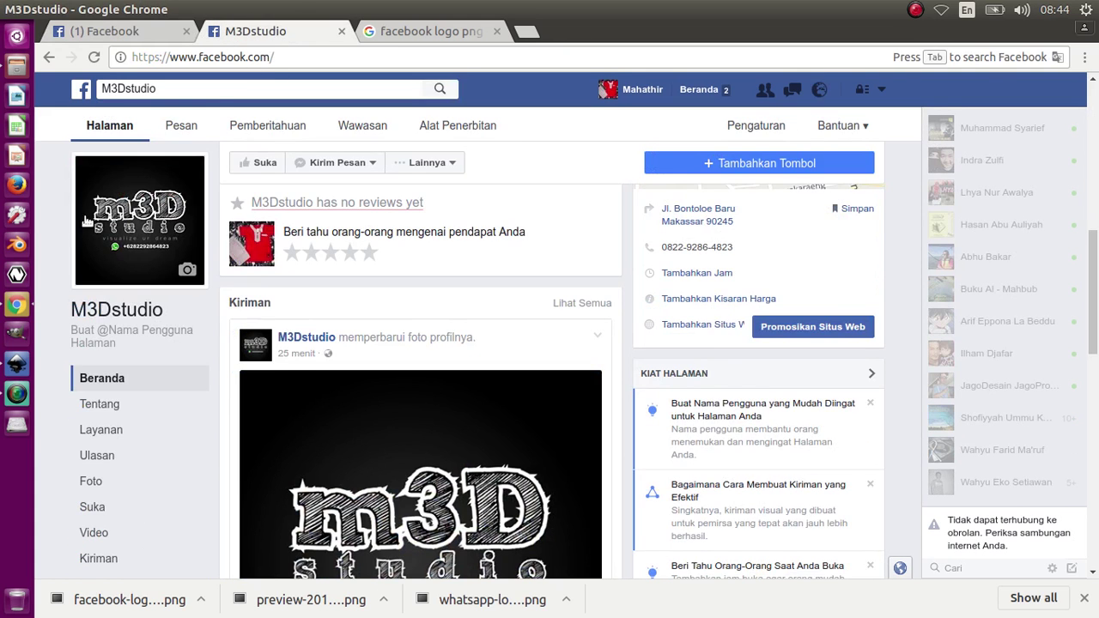
pyautogui.click(19, 394)
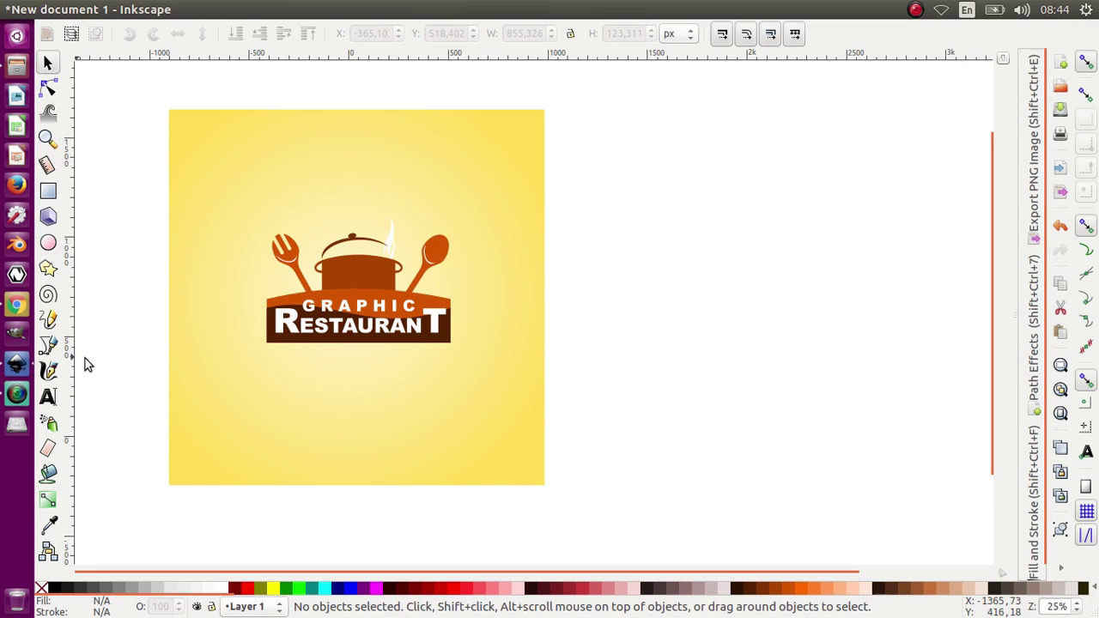
pyautogui.moveTo(601, 289); pyautogui.dragTo(694, 306)
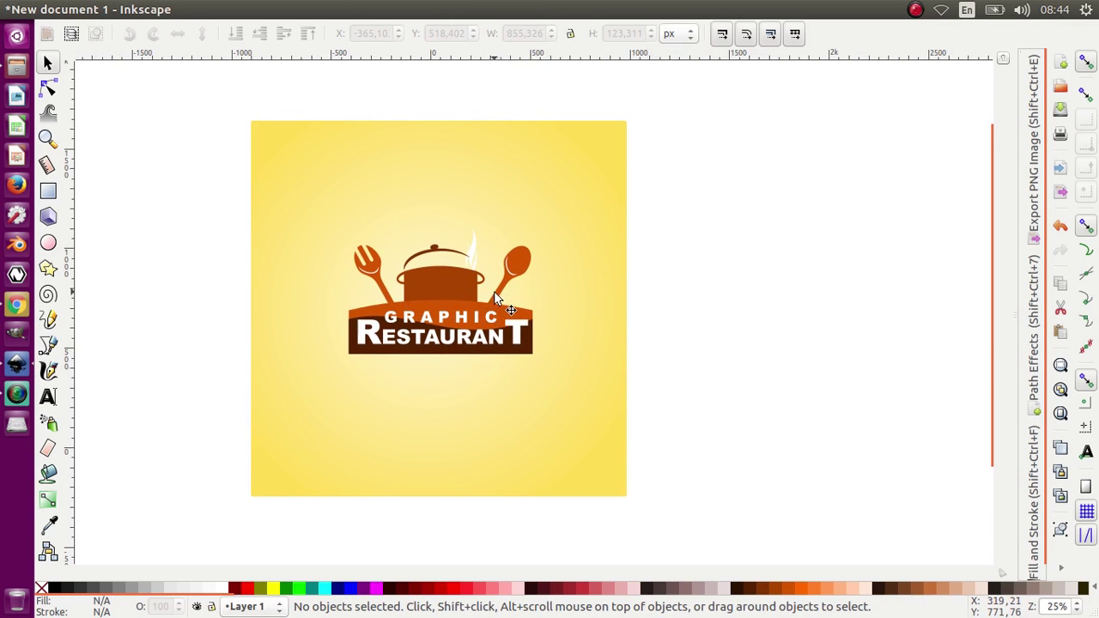